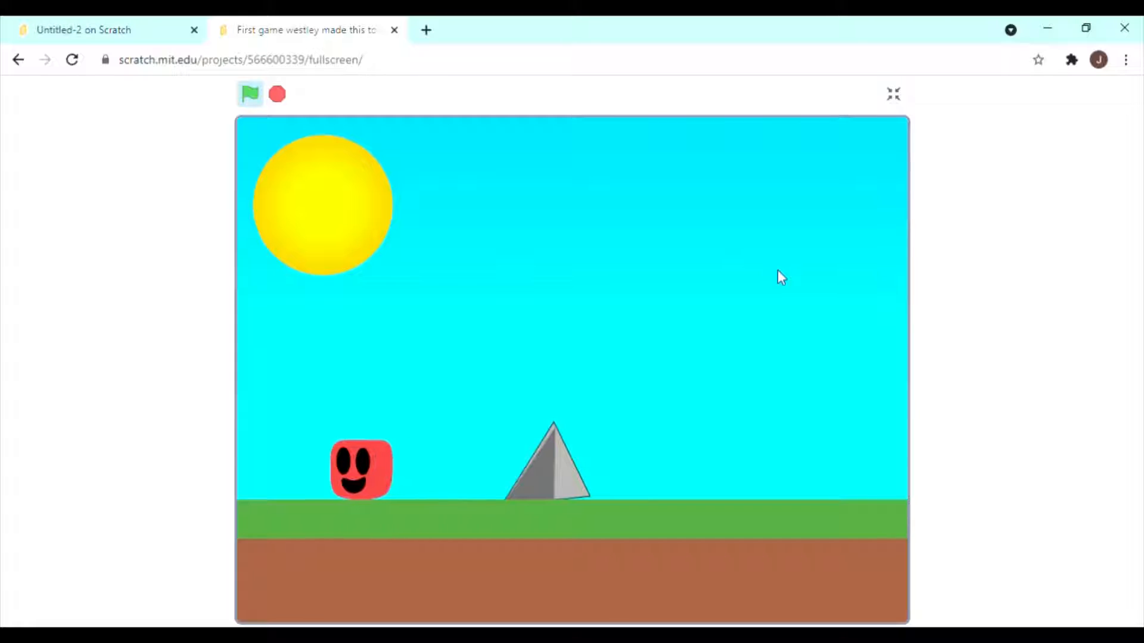
Play the demo game's first level, moving the red cube back and forth and jumping it over the spike to the level's far side.
key(Right)
key(Left)
key(Up)
key(Right)
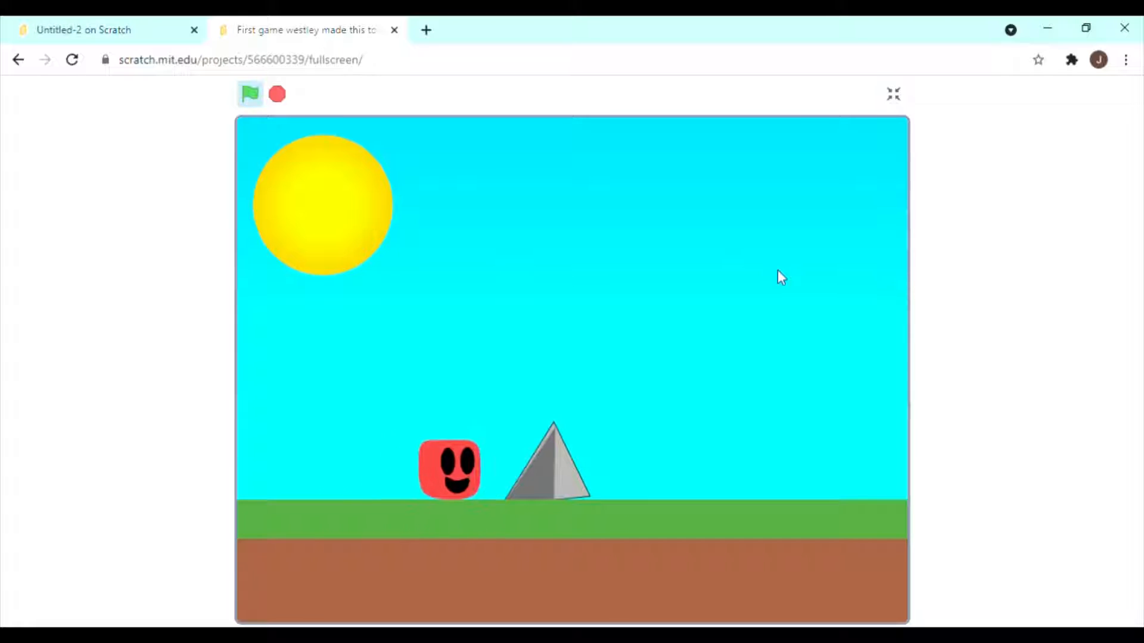
key(Left)
key(Up)
key(Right)
key(Left)
key(Right)
key(Up)
key(Right)
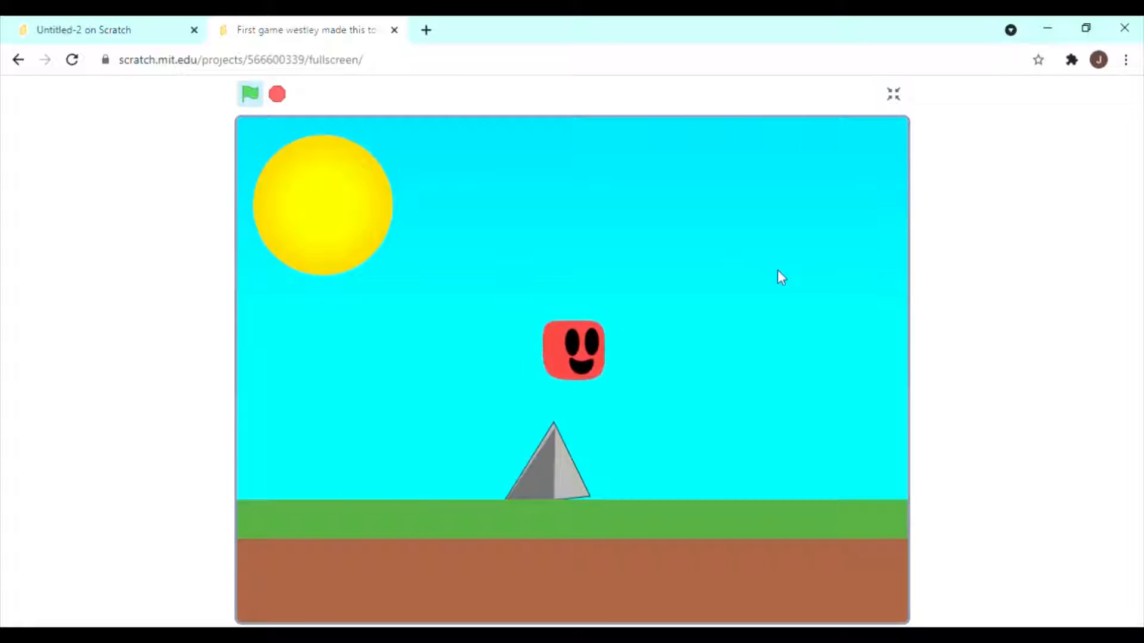
Play the second level, jumping the red cube over the spike and across the wide gap.
key(Right)
key(Up)
key(Left)
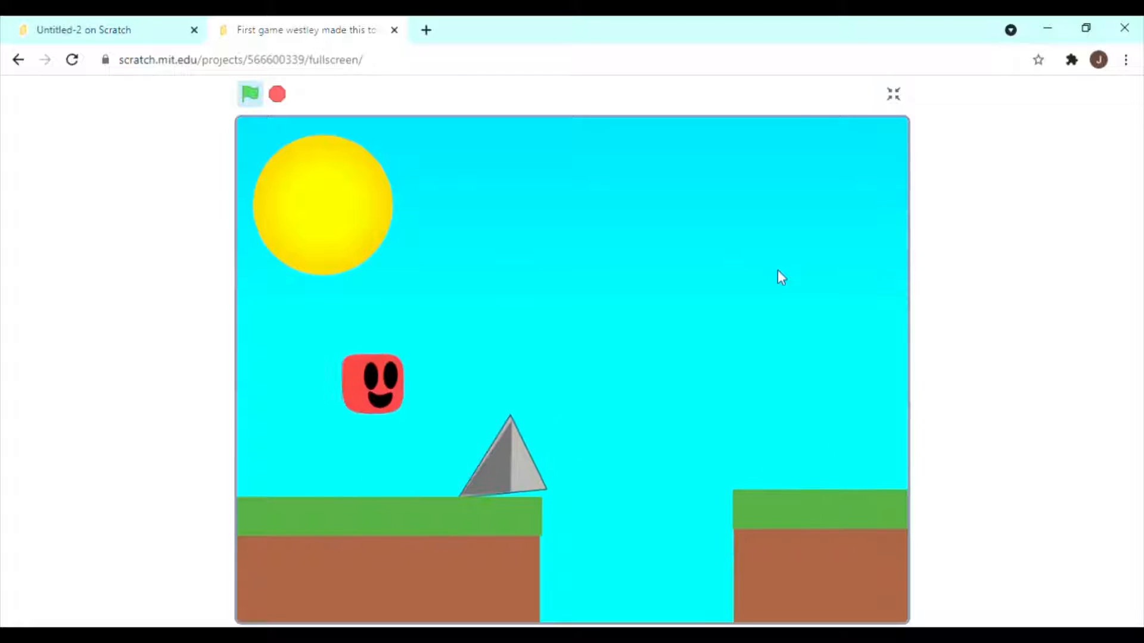
key(Right)
key(Up)
key(Right)
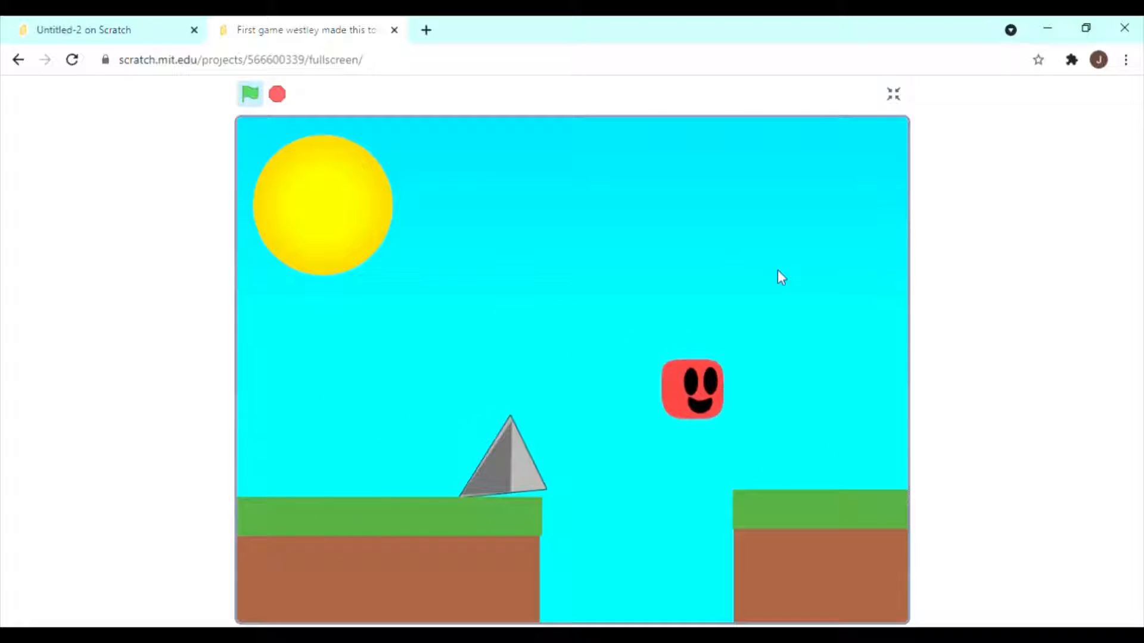
Take the red cube past the spike and over the short middle pillar between the two gaps.
key(Left)
key(Up)
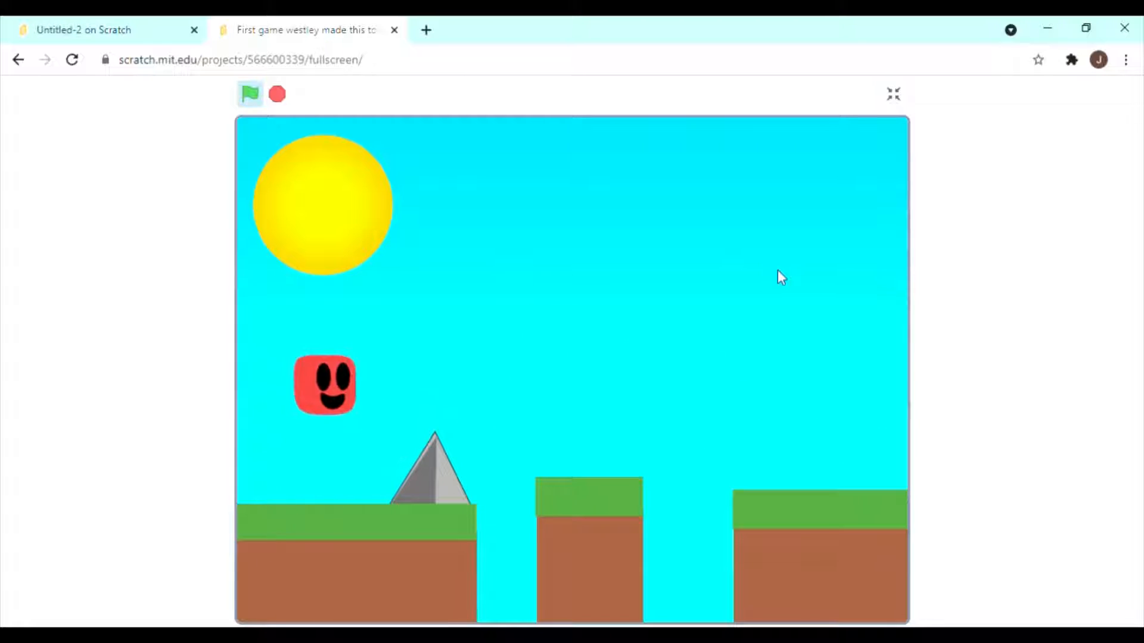
key(Right)
key(Up)
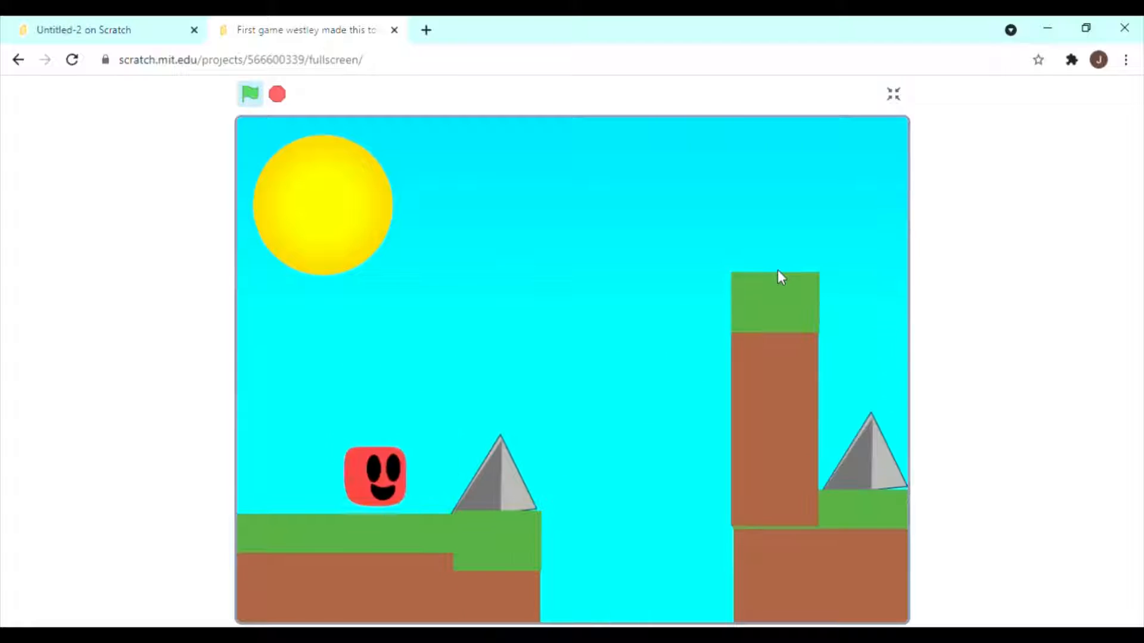
Jump the red cube over the spike at the gap's edge and past the tall pillar with a spike behind it.
key(Up)
key(Right)
key(Up)
key(Right)
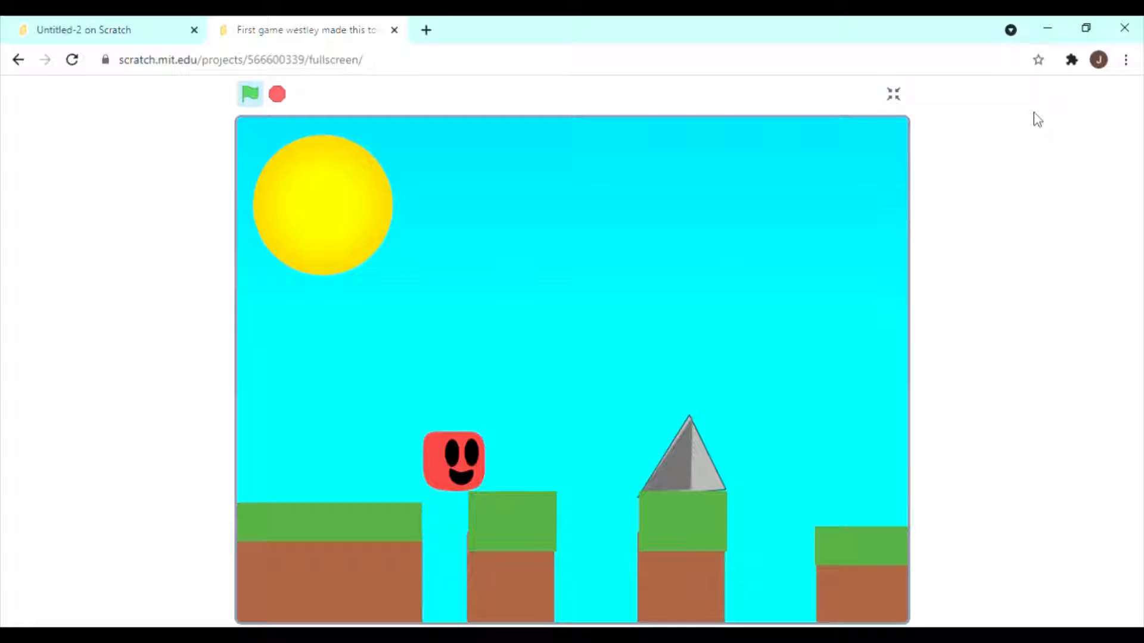
Jump the red cube across the row of low pillars, clearing the one that carries a spike.
key(Right)
key(Up)
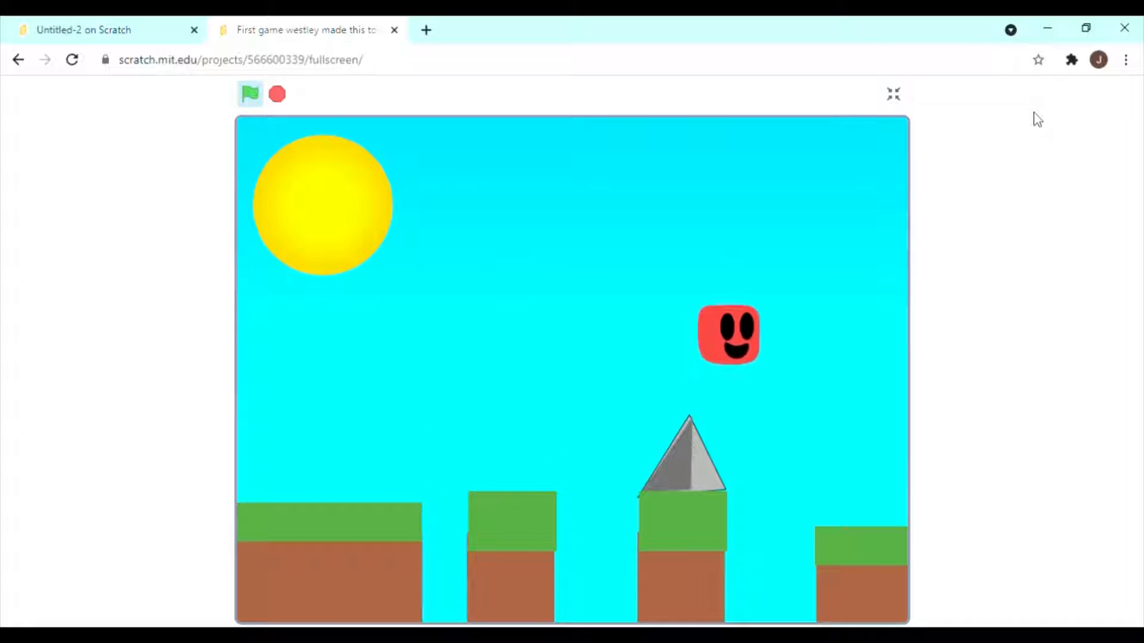
key(Up)
key(Right)
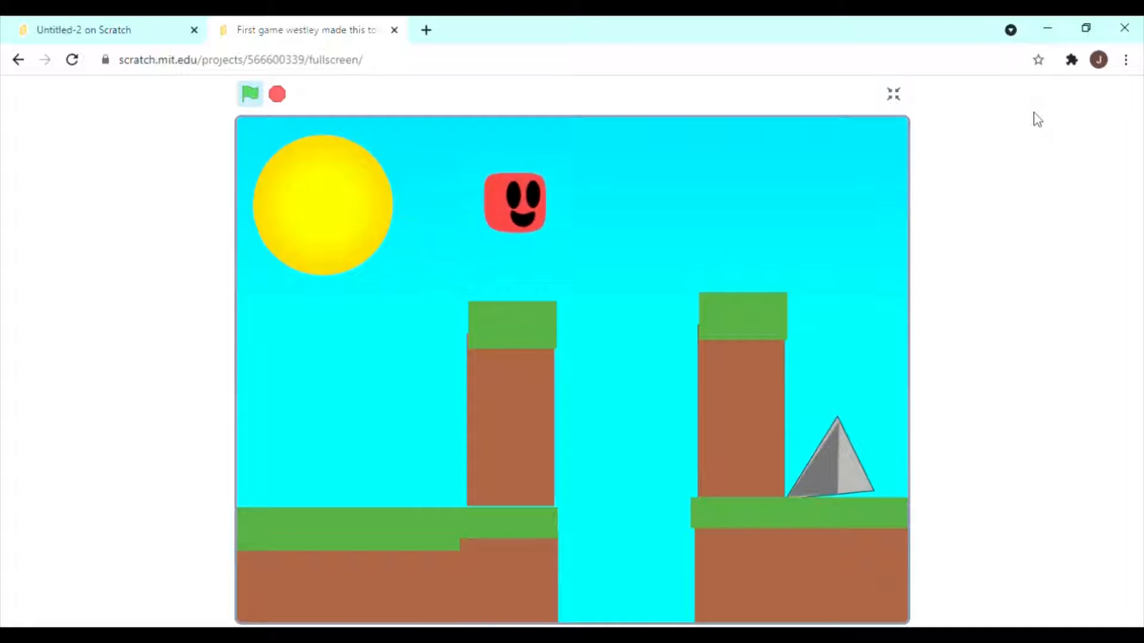
Jump the red cube between the two tall towers and over the spike behind the second one.
key(Up)
key(Left)
key(Right)
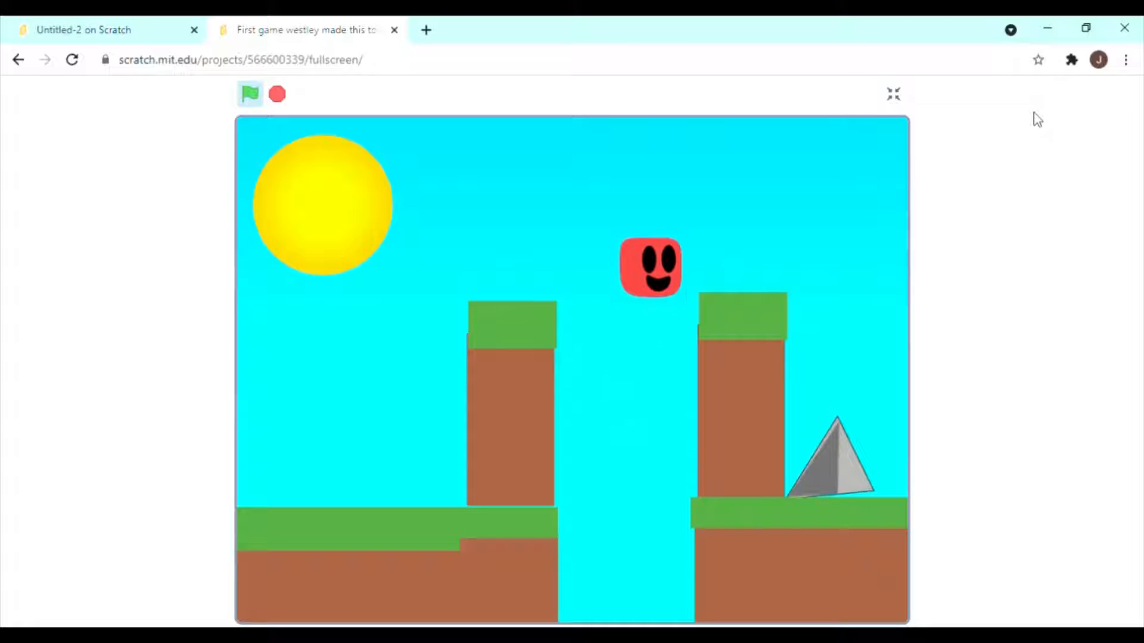
key(Up)
key(Right)
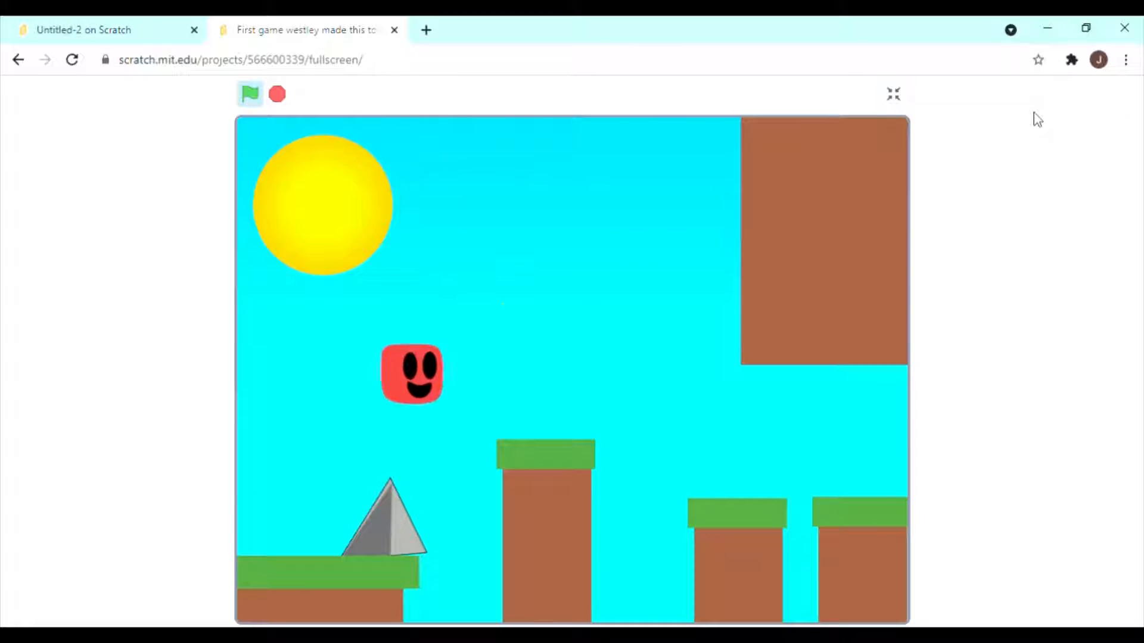
Jump the red cube over the spike and along the separate pillars to pass under the hanging dirt block.
key(Left)
key(Up)
key(Right)
key(Up)
key(Left)
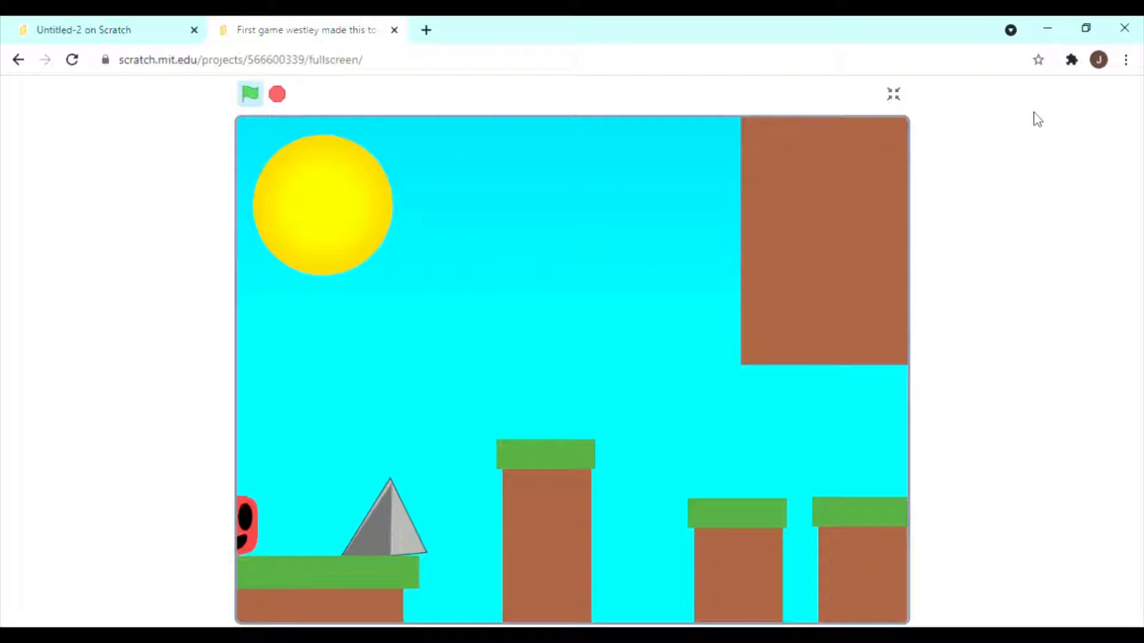
key(Up)
key(Right)
key(Up)
Play the level with two rising towers, jumping the red cube over both spikes to finish it.
key(Up)
key(Right)
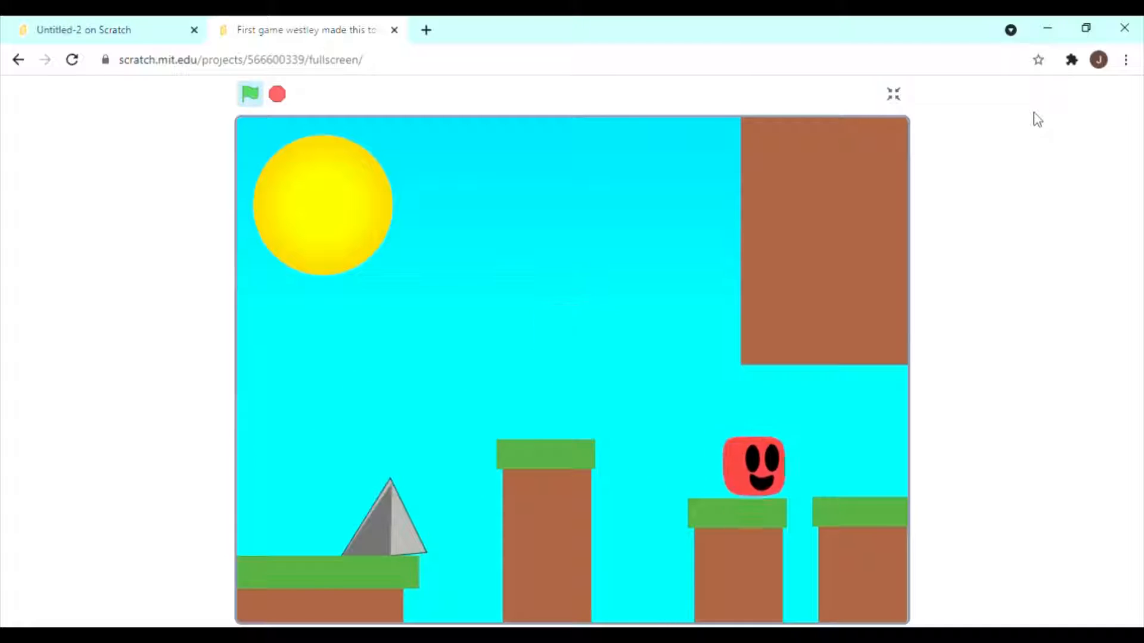
key(Up)
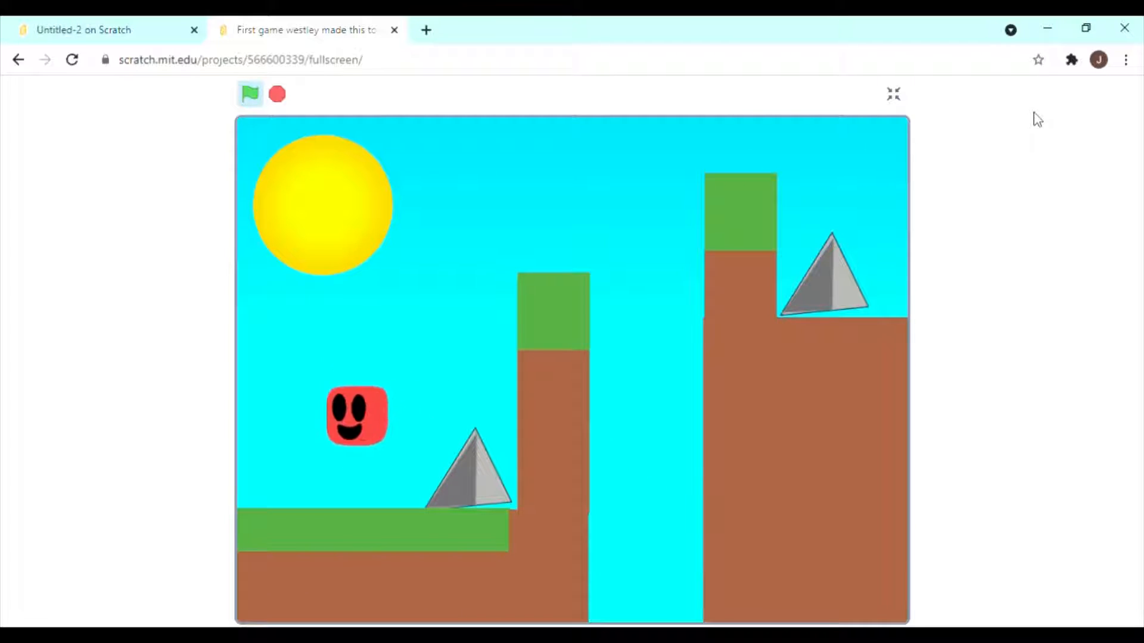
key(Left)
key(Up)
key(Right)
key(Right)
key(Up)
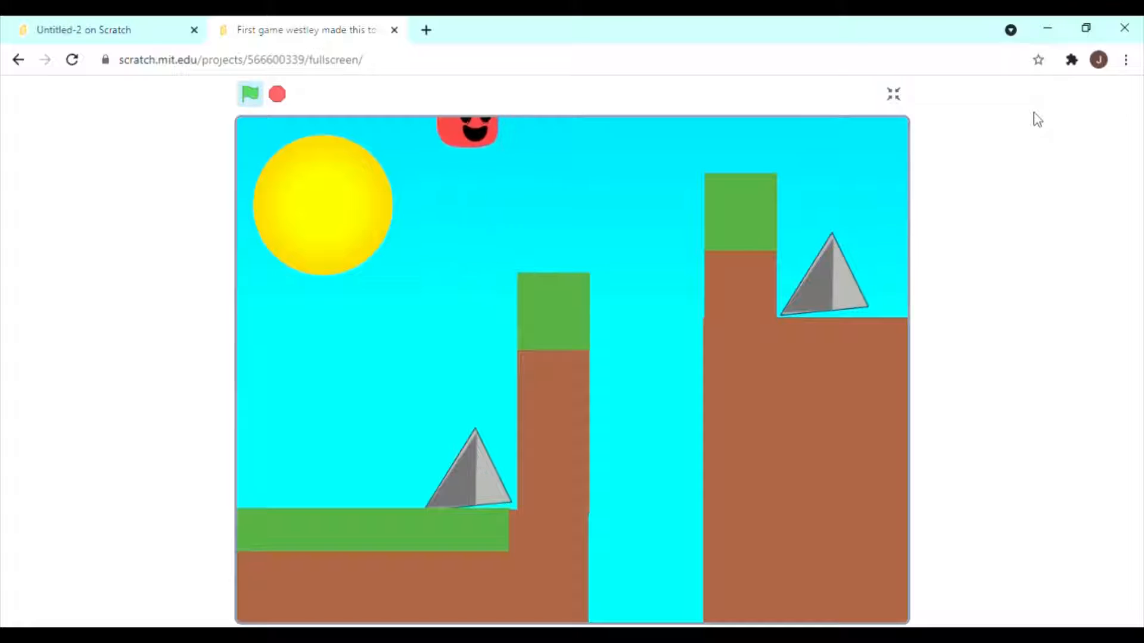
key(Up)
Move the red cube around in front of the first level's spike once more and close the demo game's tab.
key(Right)
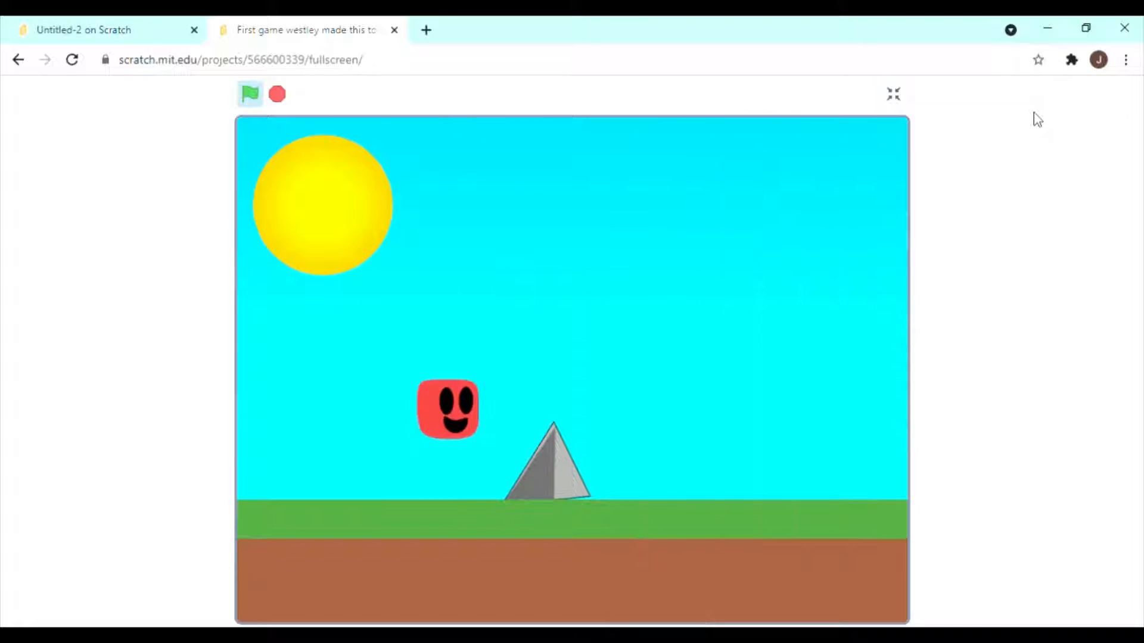
key(Up)
key(Left)
key(Right)
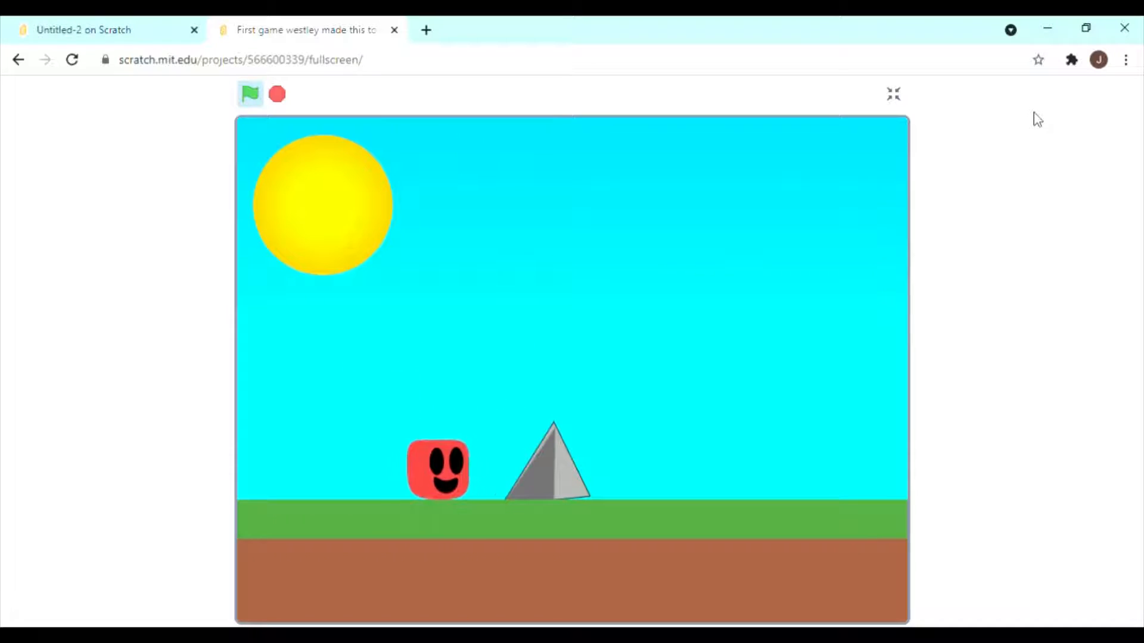
key(Right)
key(ctrl+w)
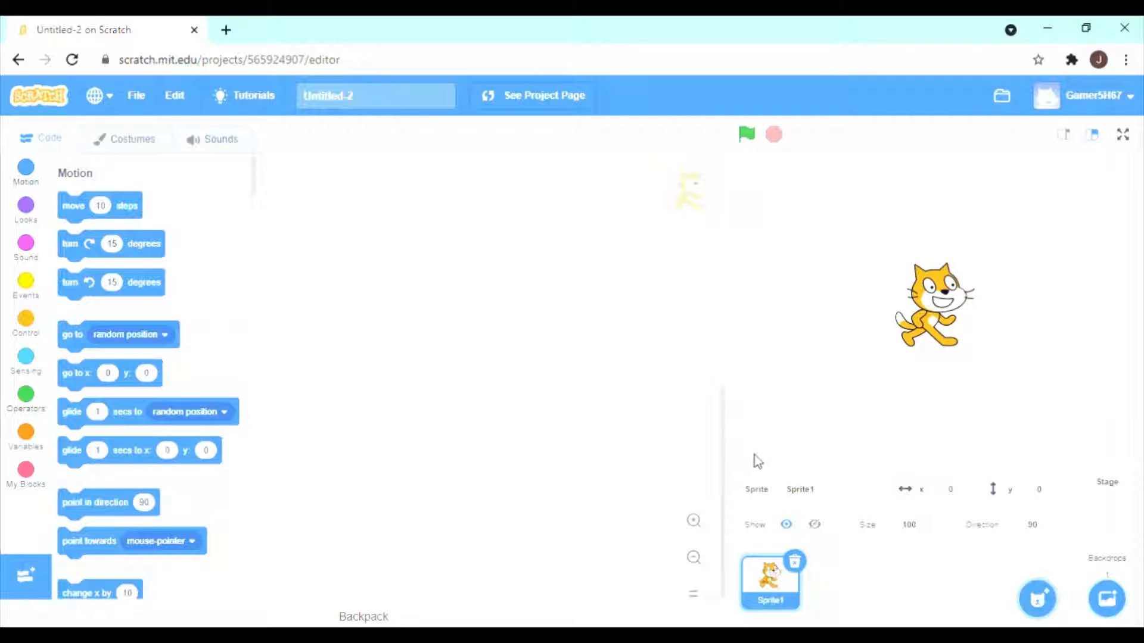
Delete the cat sprite and the default "my variable" variable from the Untitled-2 project.
click(795, 561)
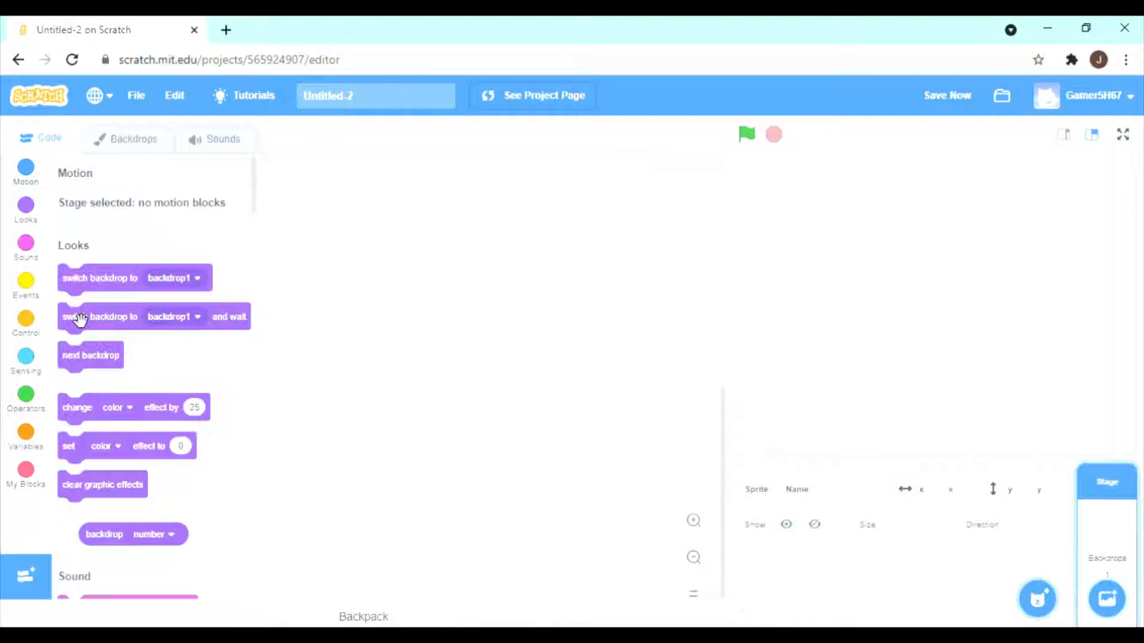
click(23, 436)
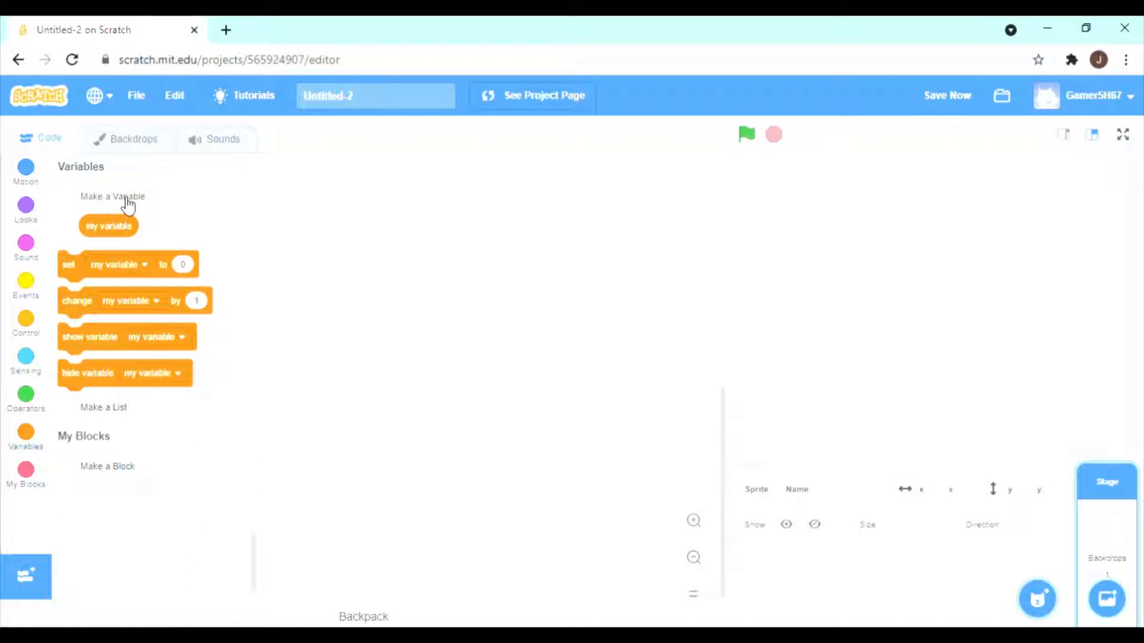
right_click(109, 227)
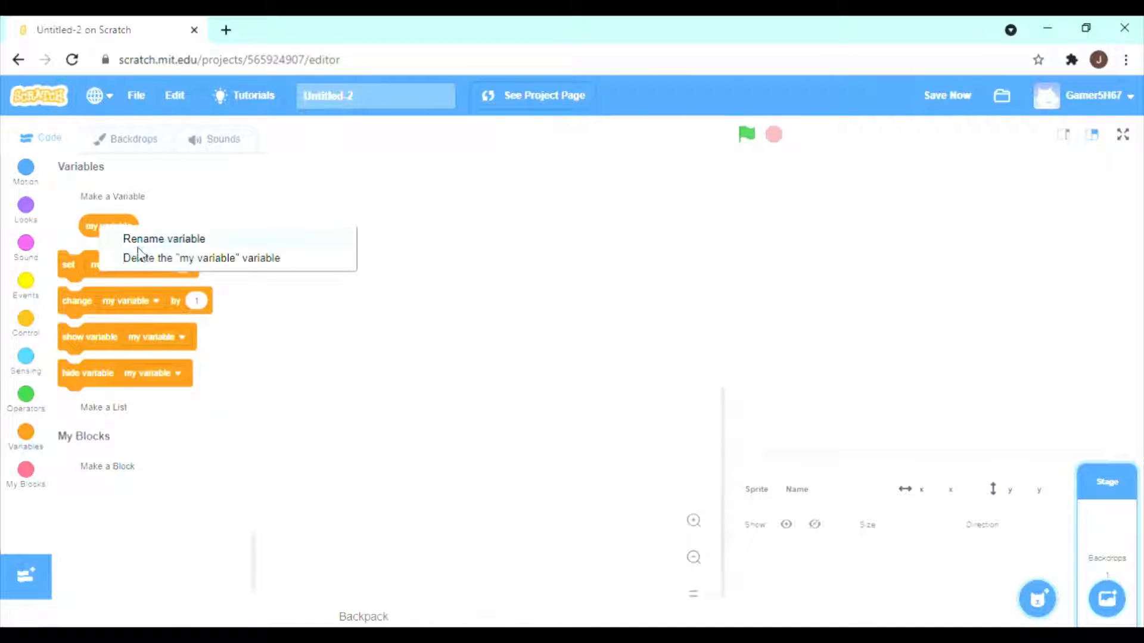
click(140, 258)
Create a variable named x for all sprites and delete it again.
click(134, 200)
text(x)
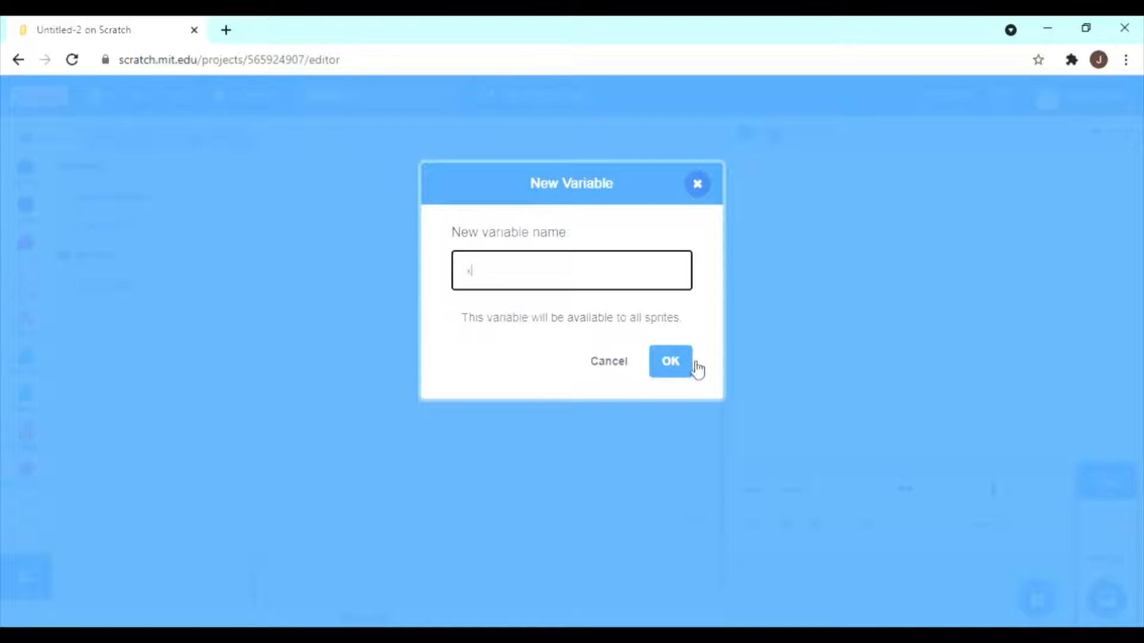
click(685, 362)
click(114, 197)
click(695, 189)
right_click(96, 231)
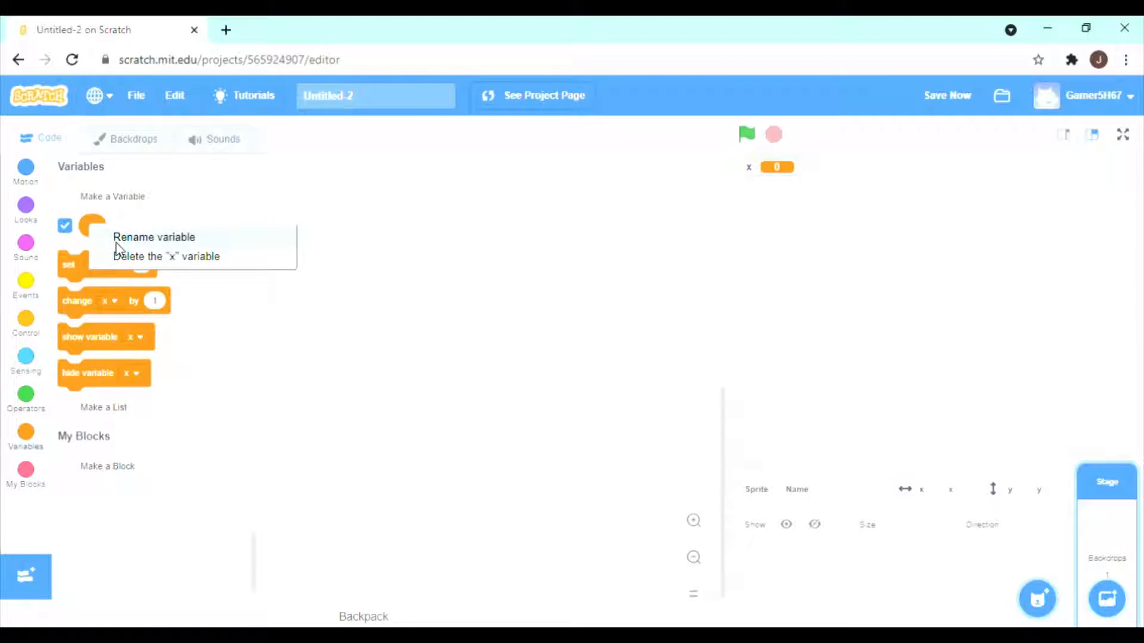
click(148, 256)
Open backdrop1 for painting, draw a trial purple circle with a black outline and delete it.
click(137, 138)
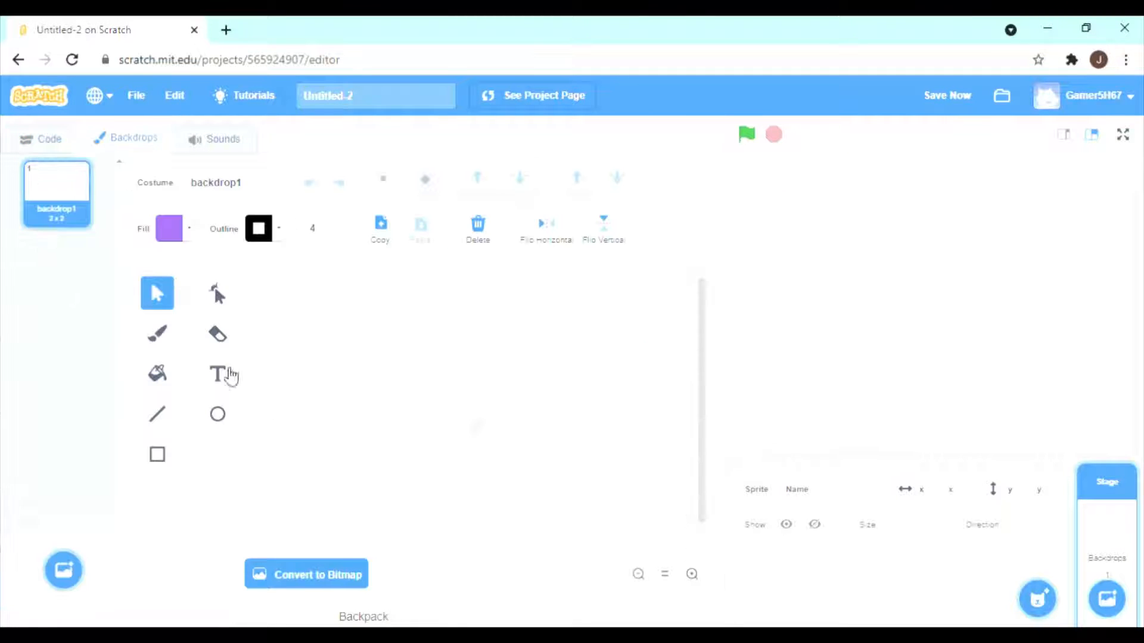
click(230, 413)
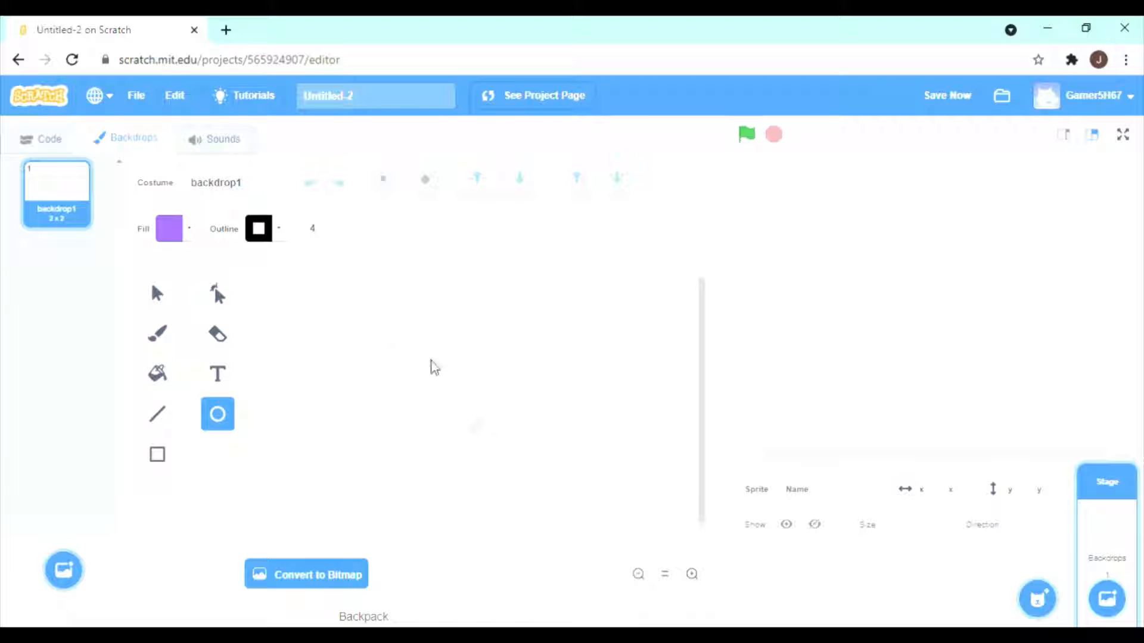
drag(440, 368, 516, 440)
key(Delete)
Set the outline of new shapes to no colour.
click(278, 229)
click(195, 451)
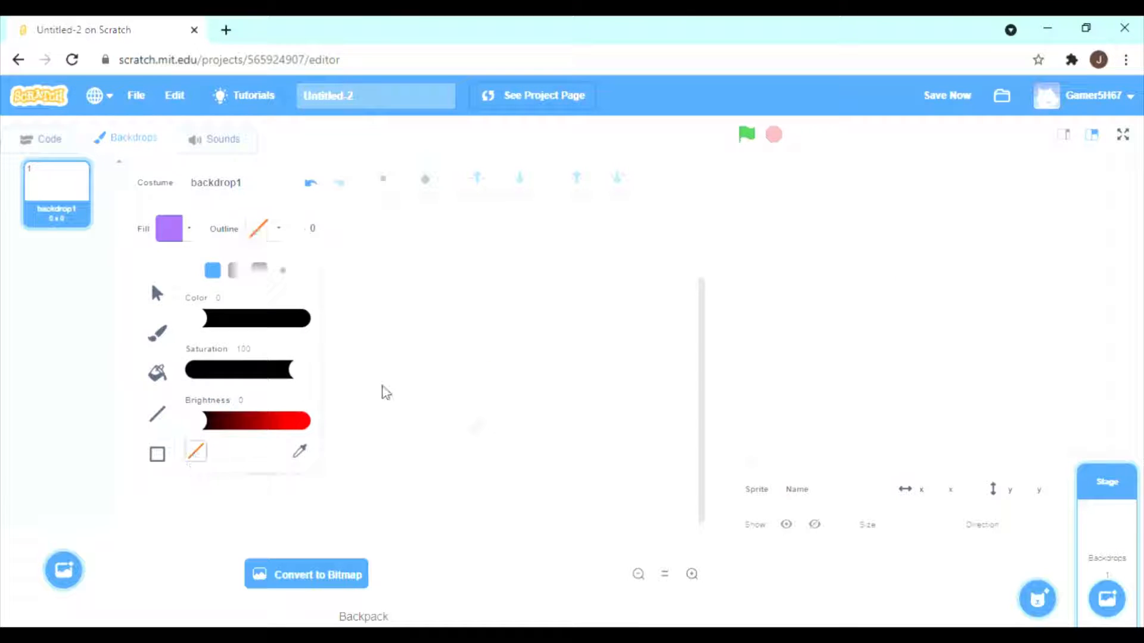
click(383, 391)
Set the fill to blue with saturation 79 and brightness 90.
click(188, 231)
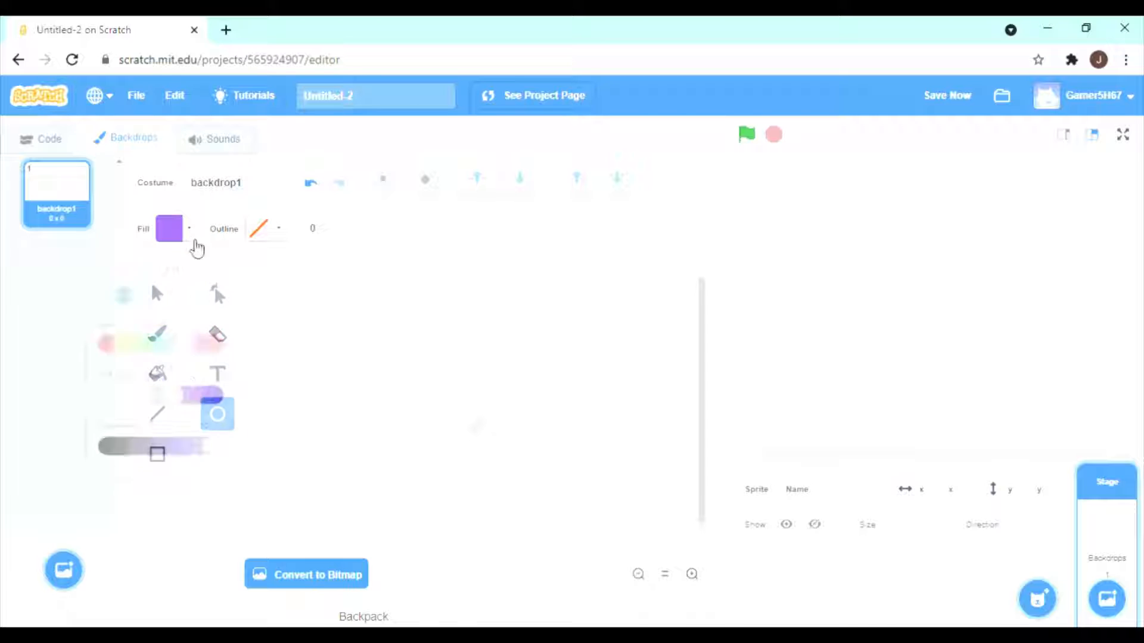
drag(176, 370, 159, 370)
click(208, 323)
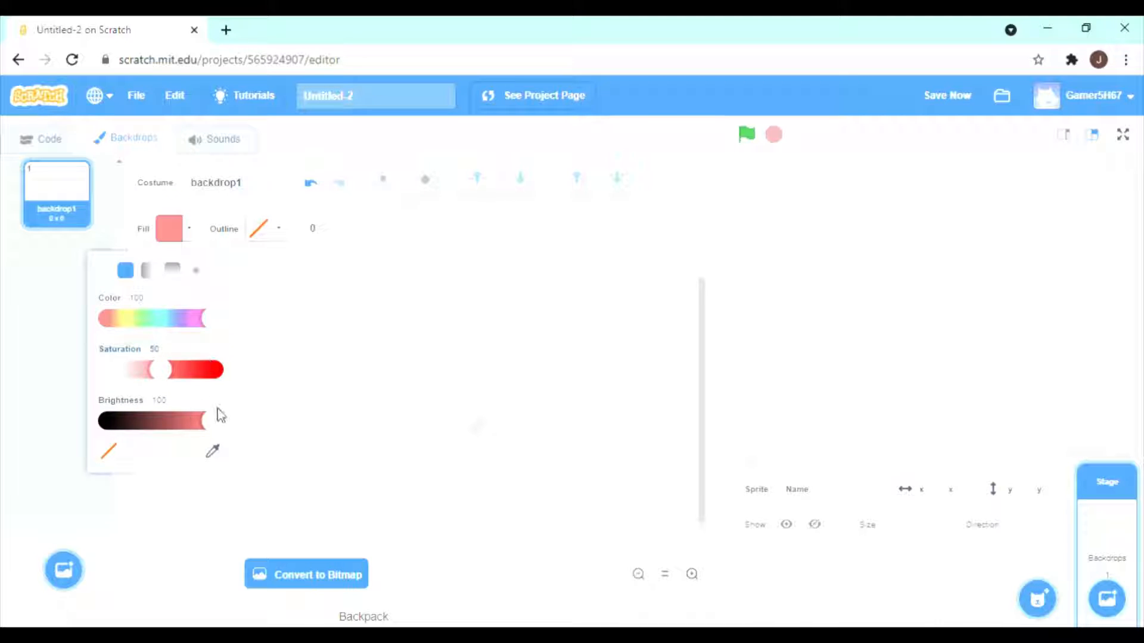
drag(212, 425, 202, 419)
drag(151, 373, 192, 365)
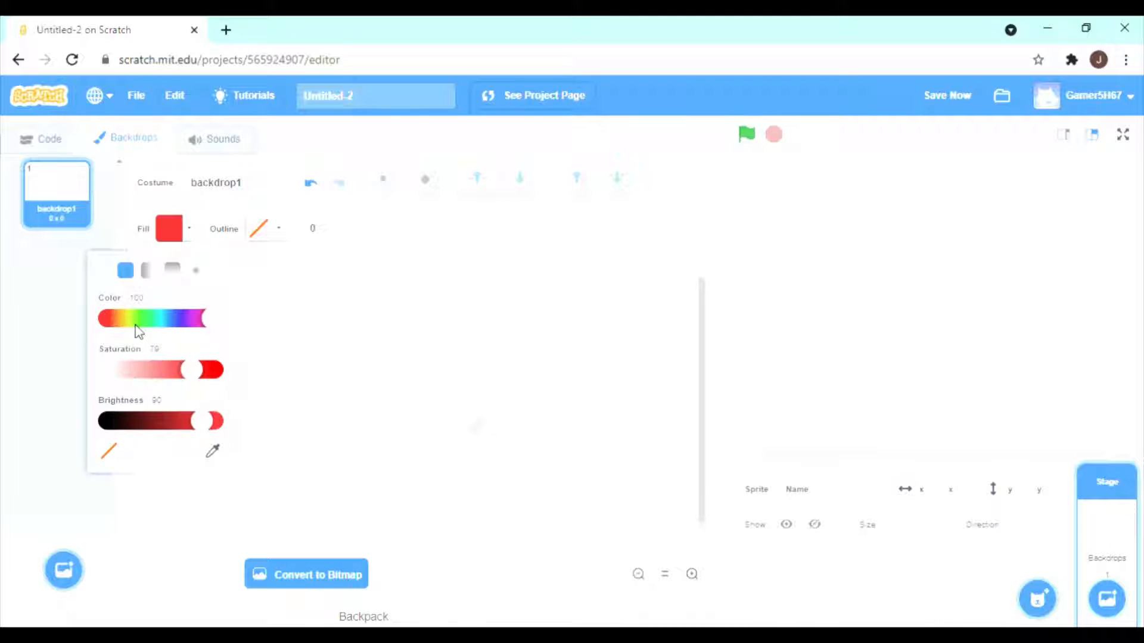
drag(208, 325, 164, 322)
click(352, 330)
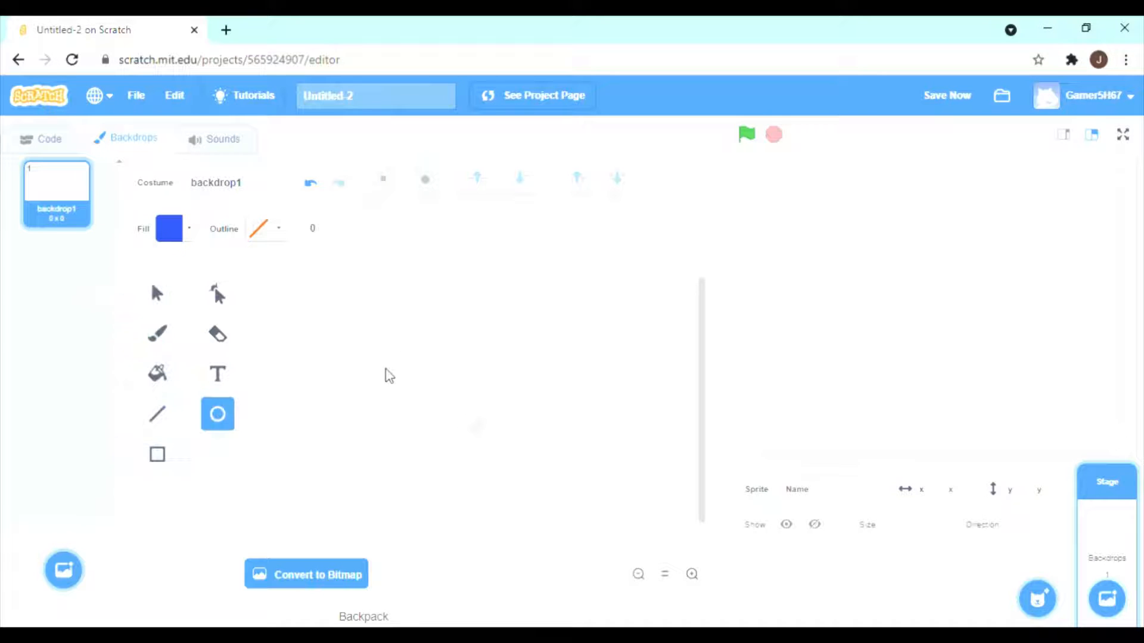
Draw a blue circle near the middle of the backdrop, replacing the first attempt, and shrink it to about 44 × 44.
mouse_move(419, 361)
mouse_down()
mouse_move(440, 396)
mouse_move(542, 453)
mouse_move(521, 450)
mouse_up()
key(Delete)
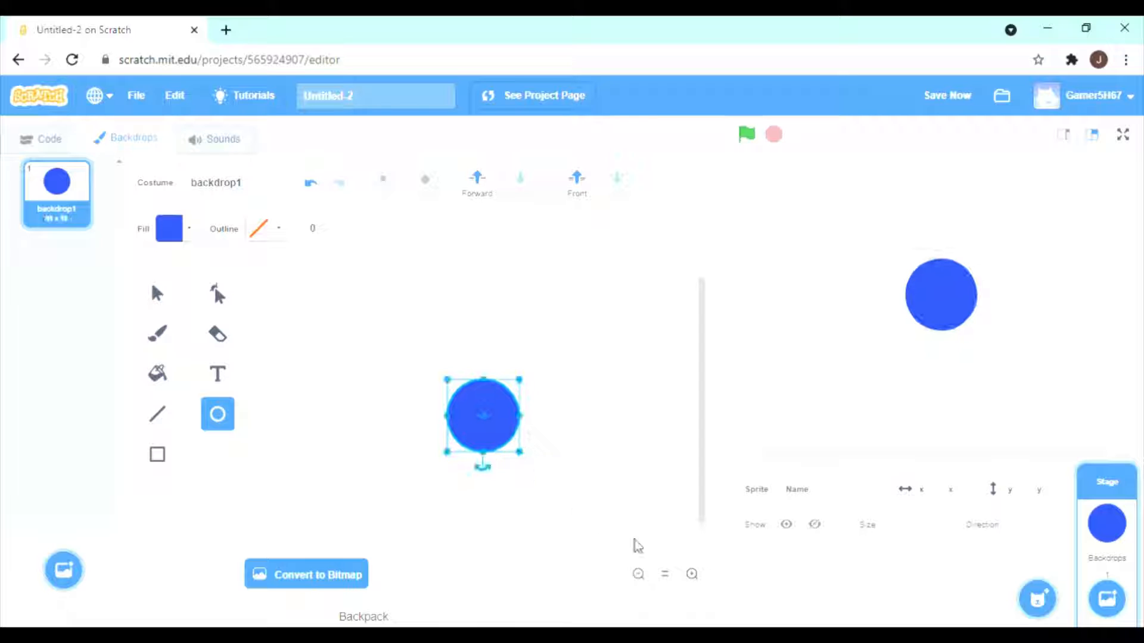
drag(483, 410, 479, 409)
mouse_move(516, 454)
mouse_down()
mouse_move(477, 429)
mouse_move(503, 454)
mouse_move(498, 446)
mouse_up()
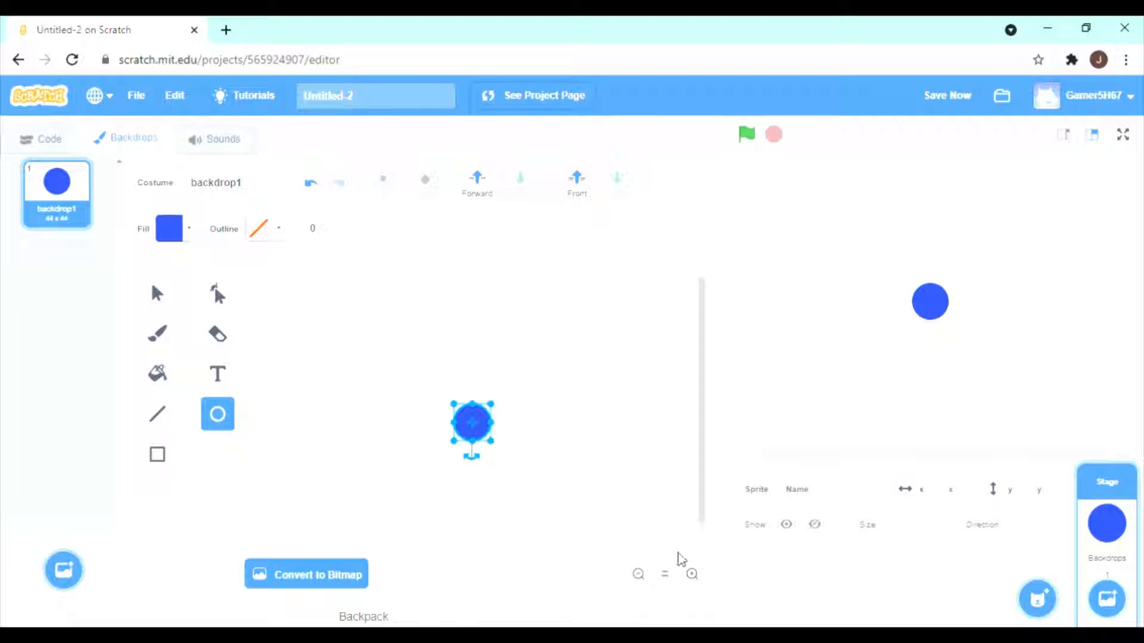
Enlarge the blue circle to about 55 × 55 and delete a stray shape drawn beside it.
click(692, 575)
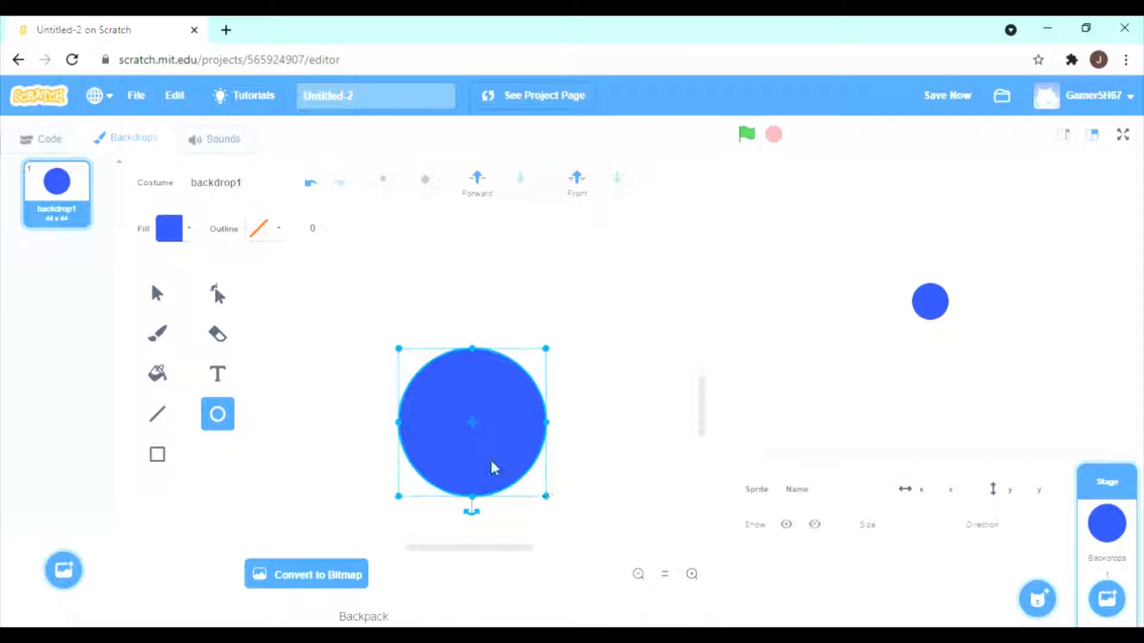
drag(547, 498, 581, 530)
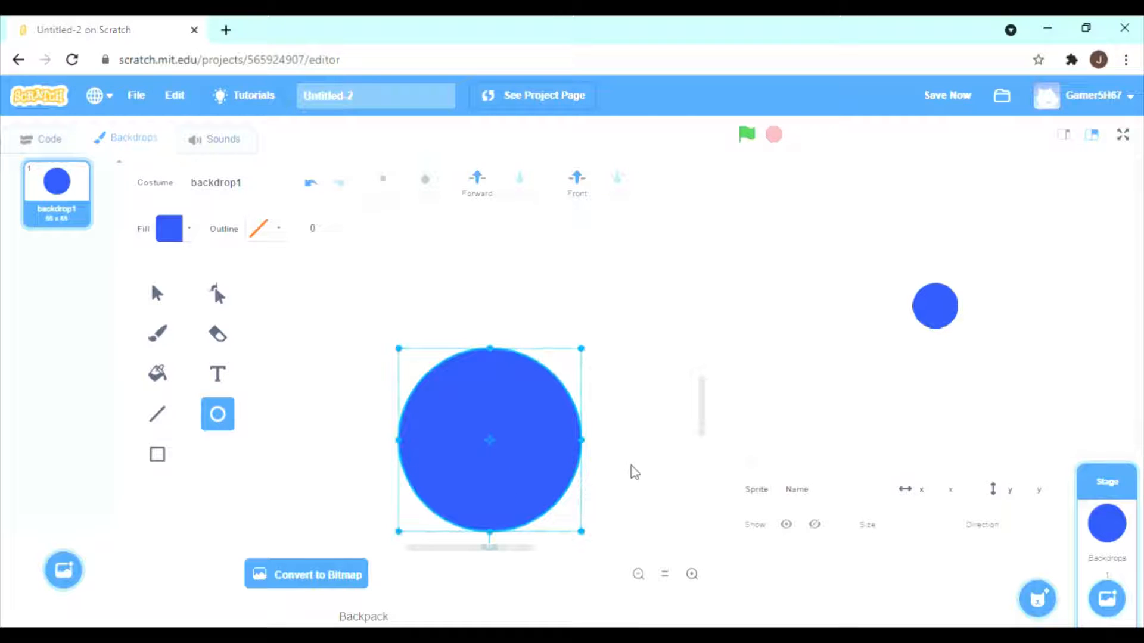
drag(633, 470, 611, 424)
key(Delete)
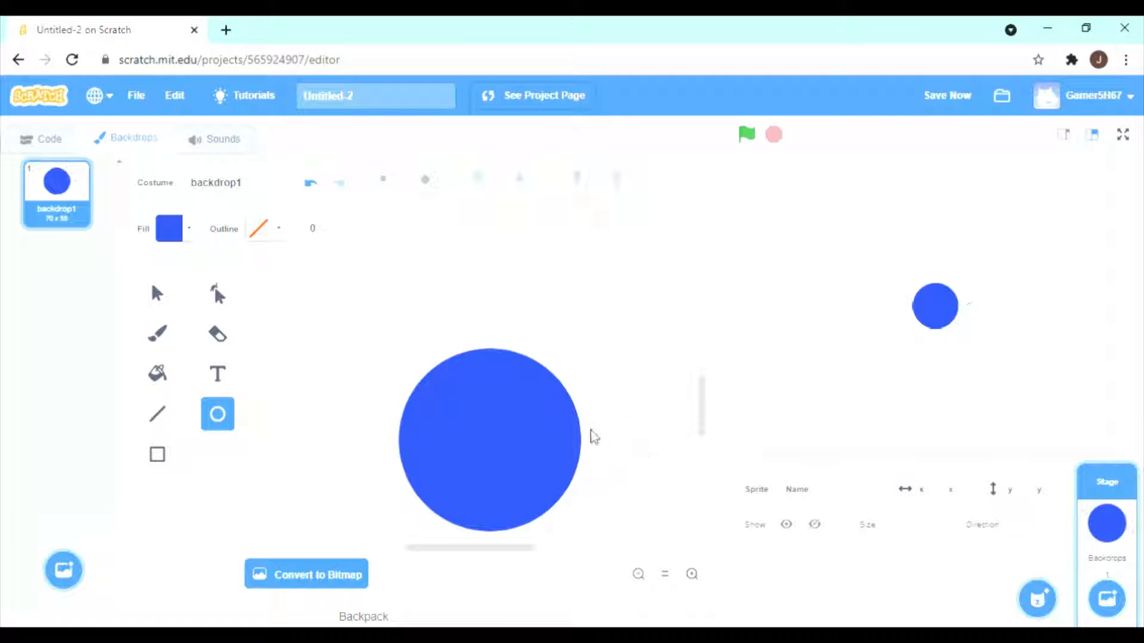
Enlarge the blue circle to about 72 × 72 and centre it on the backdrop canvas.
scroll(614, 430, down, 2)
scroll(606, 417, up, 1)
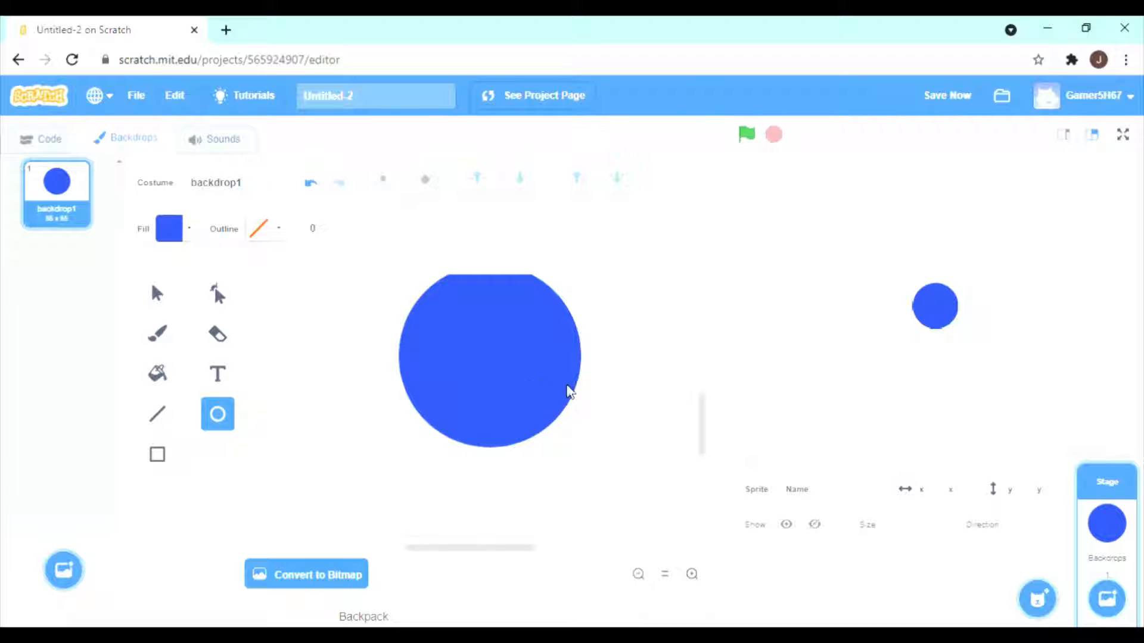
scroll(571, 394, up, 1)
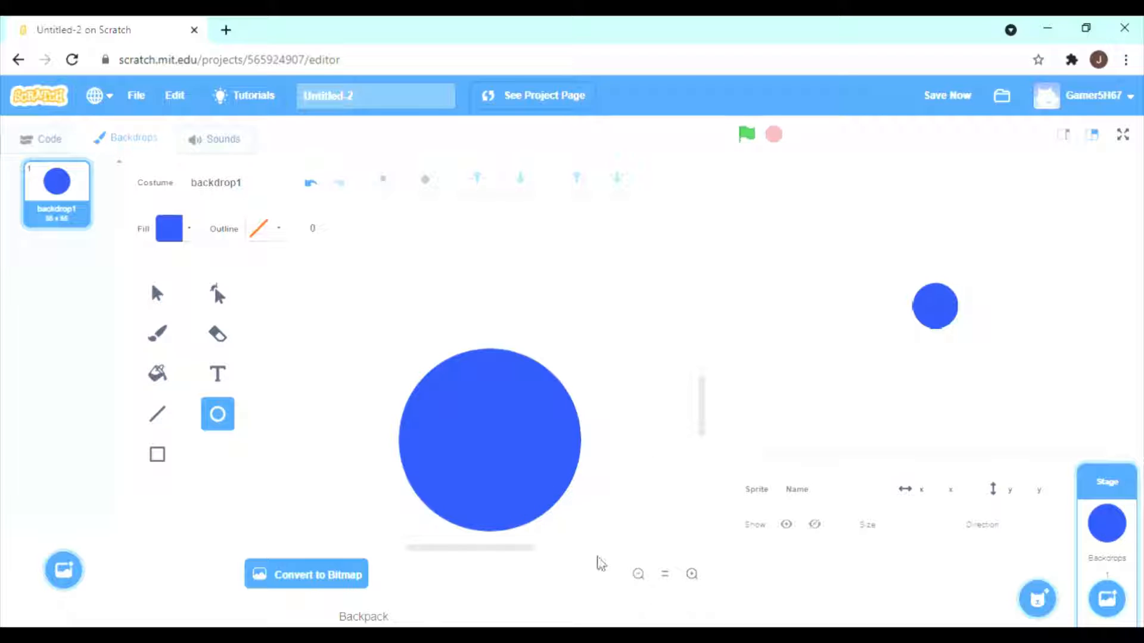
click(665, 574)
click(639, 575)
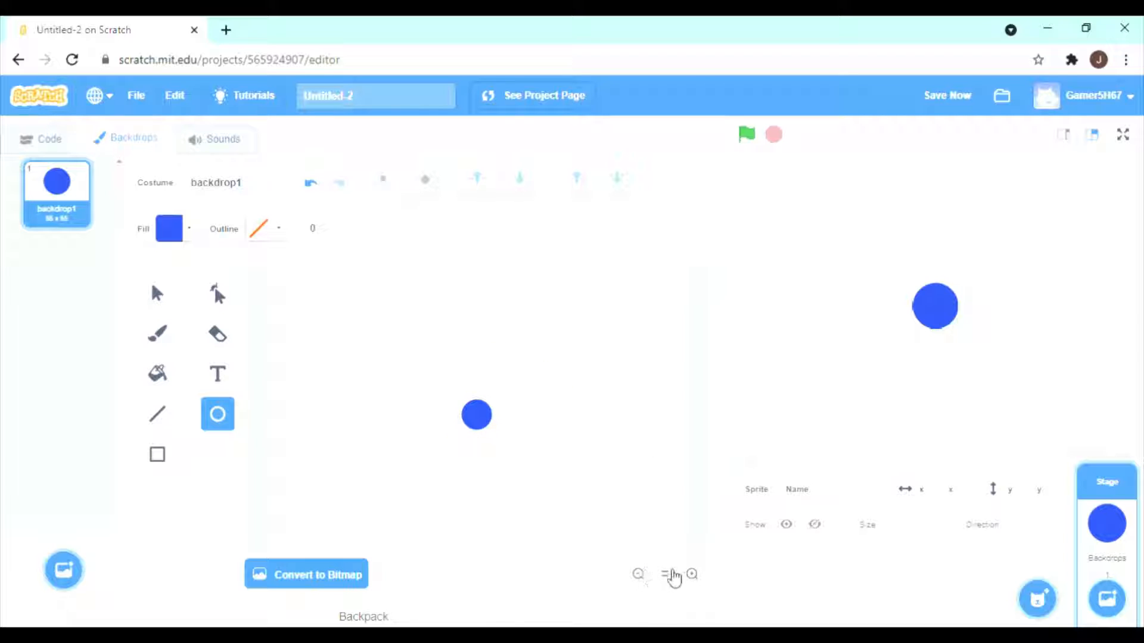
click(692, 574)
click(692, 574)
click(157, 293)
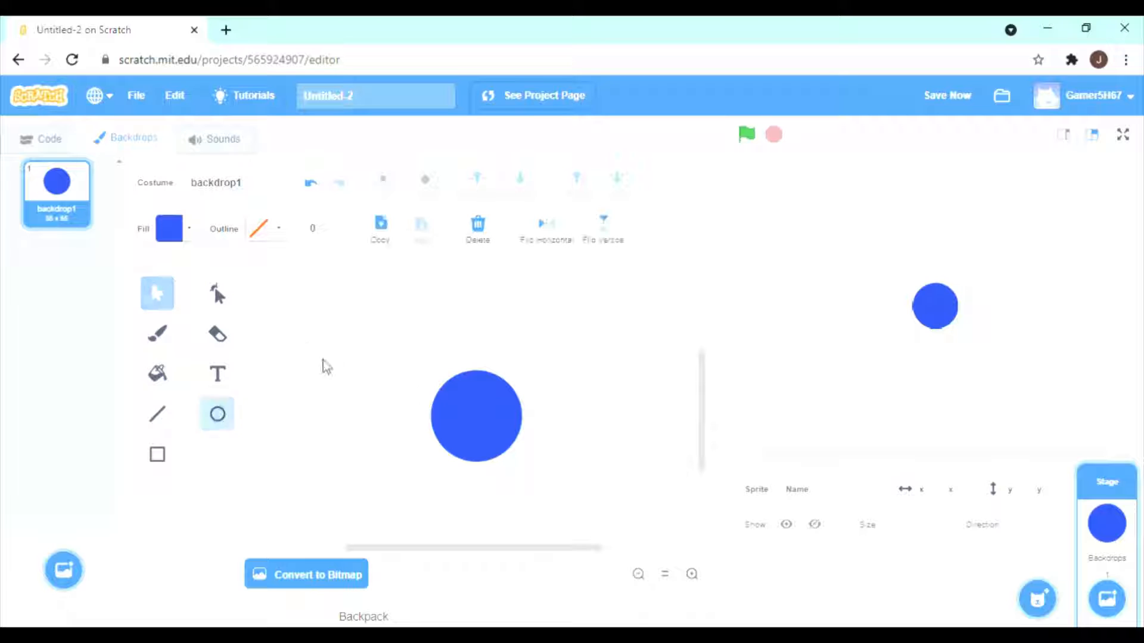
click(465, 409)
drag(530, 468, 551, 490)
click(547, 486)
drag(534, 434, 526, 426)
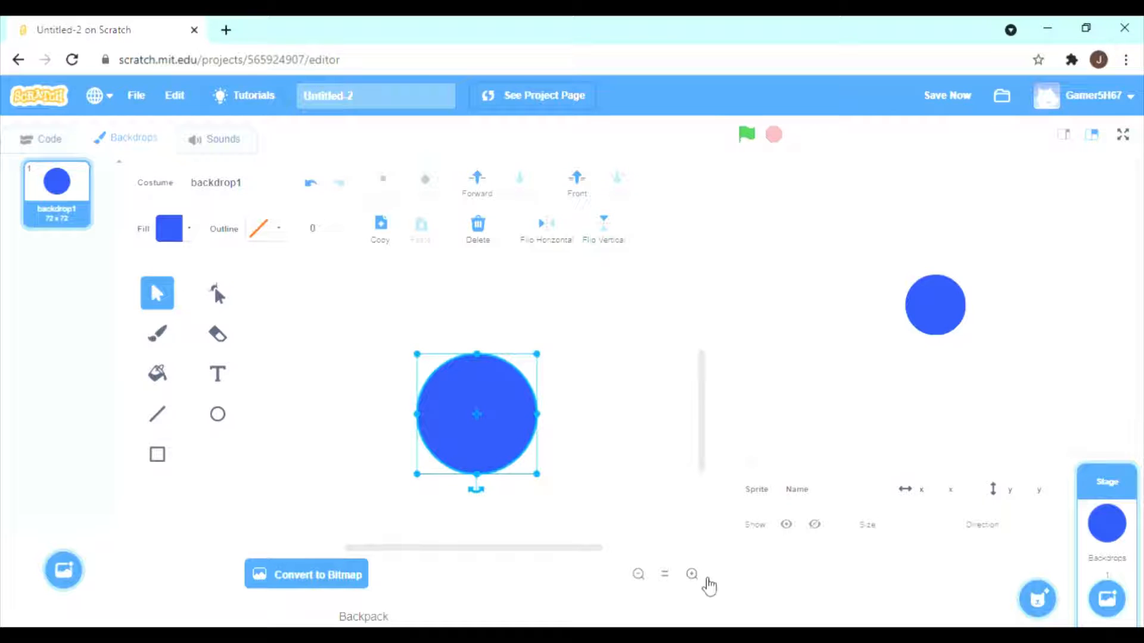
Reshape the blue circle into a rounded square of about 38 × 38 by moving its four curve points inward.
click(692, 574)
click(218, 293)
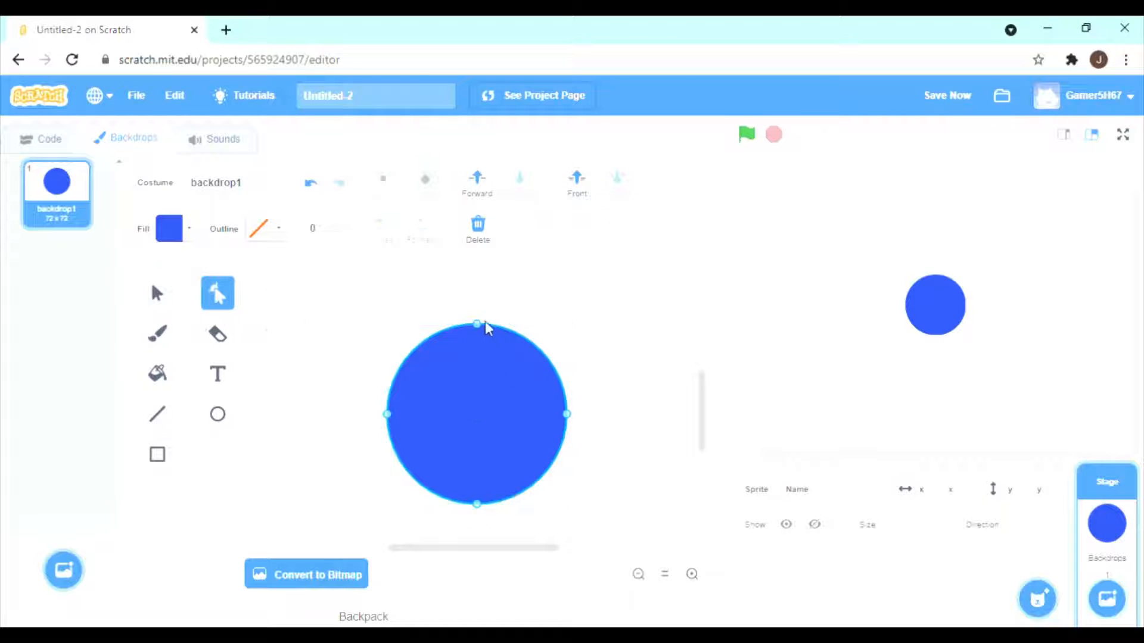
drag(477, 325, 477, 373)
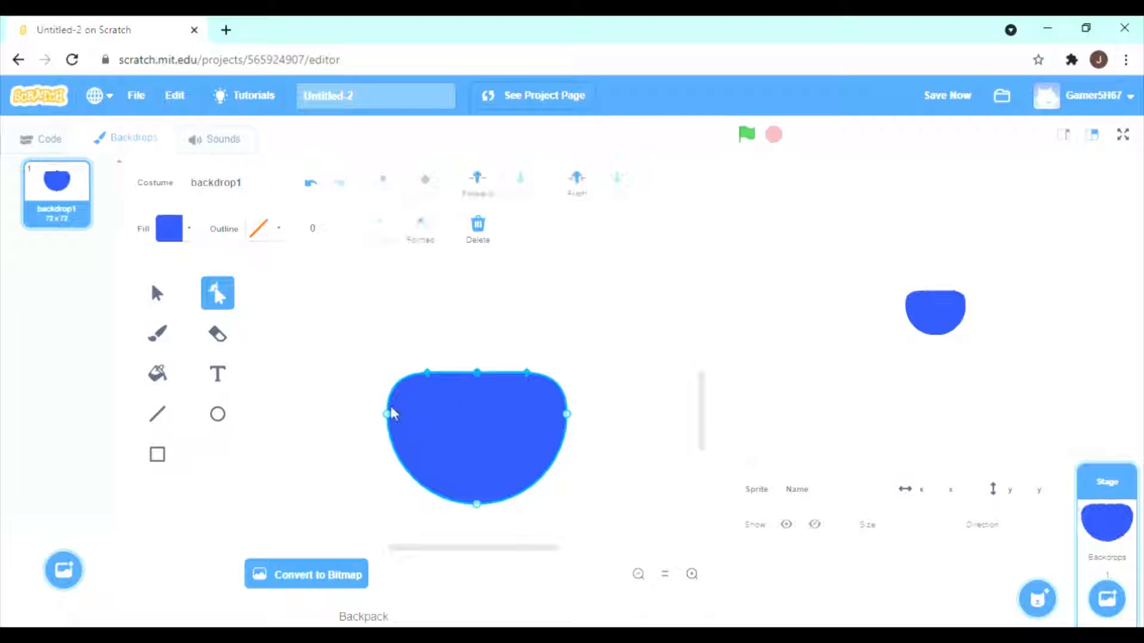
click(388, 414)
drag(392, 417, 430, 417)
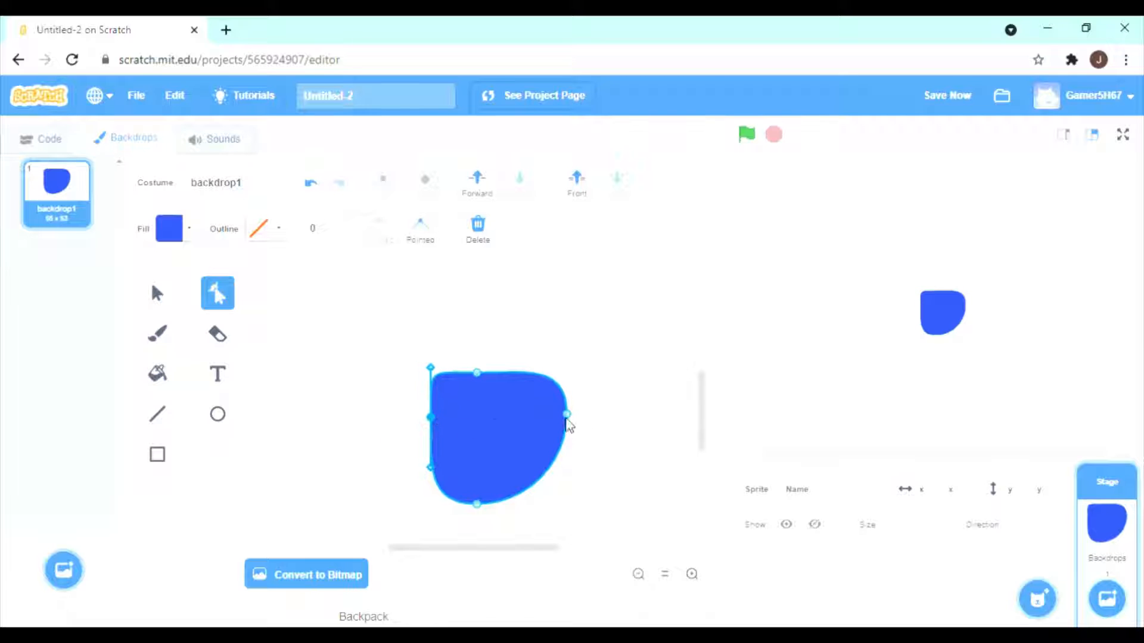
drag(566, 414, 526, 412)
click(478, 501)
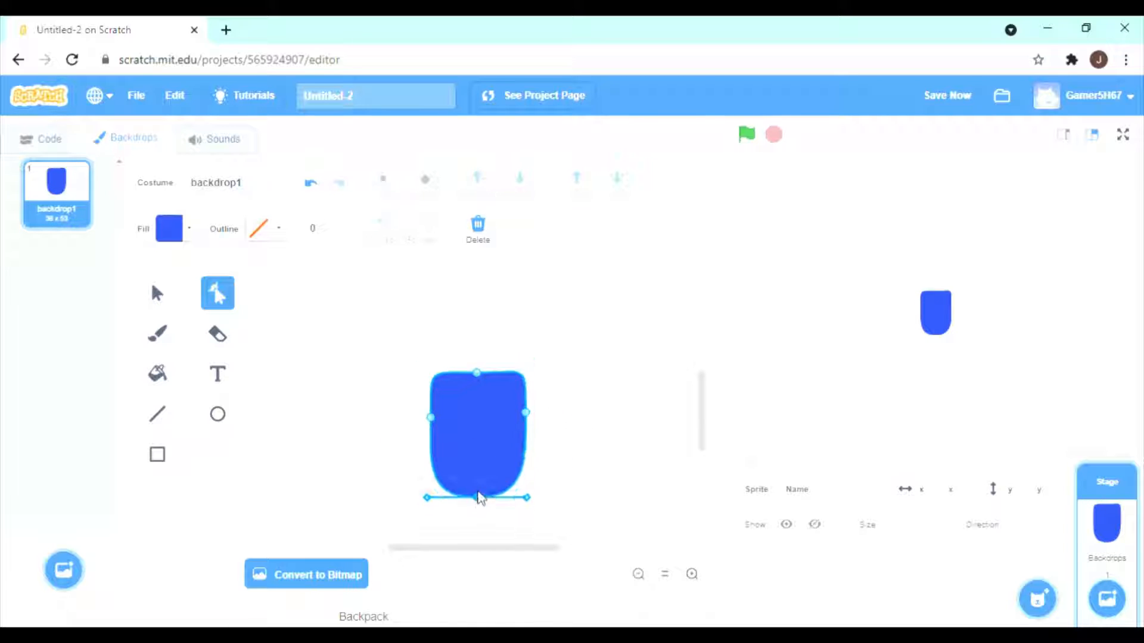
drag(481, 499, 482, 466)
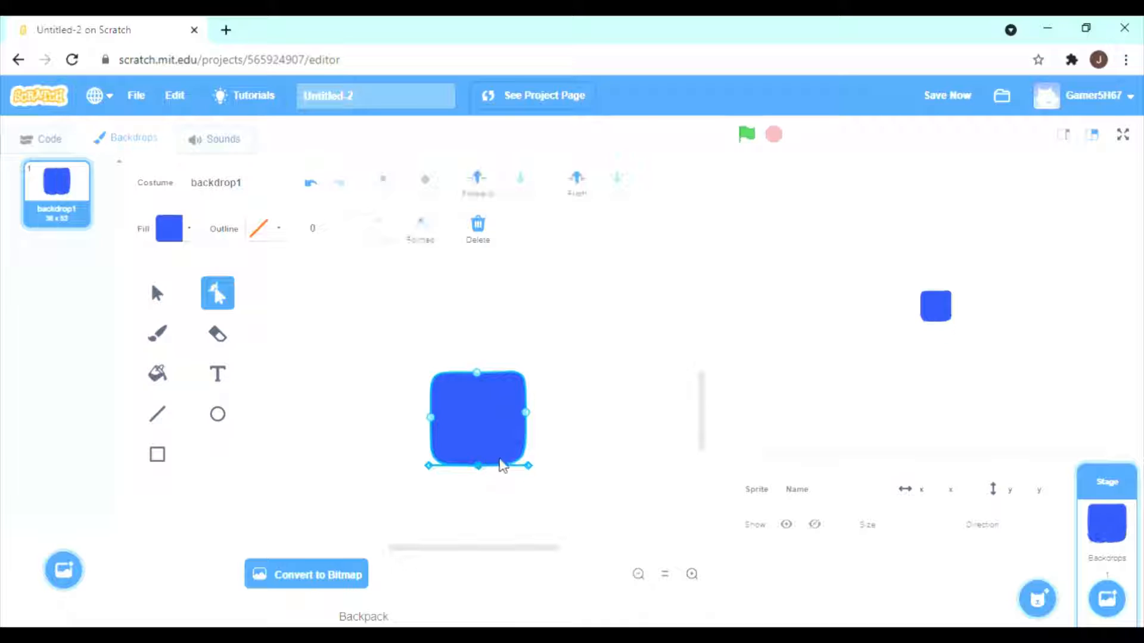
Enlarge the blue rounded square to about 47 × 46 and move it back to the canvas centre.
click(158, 293)
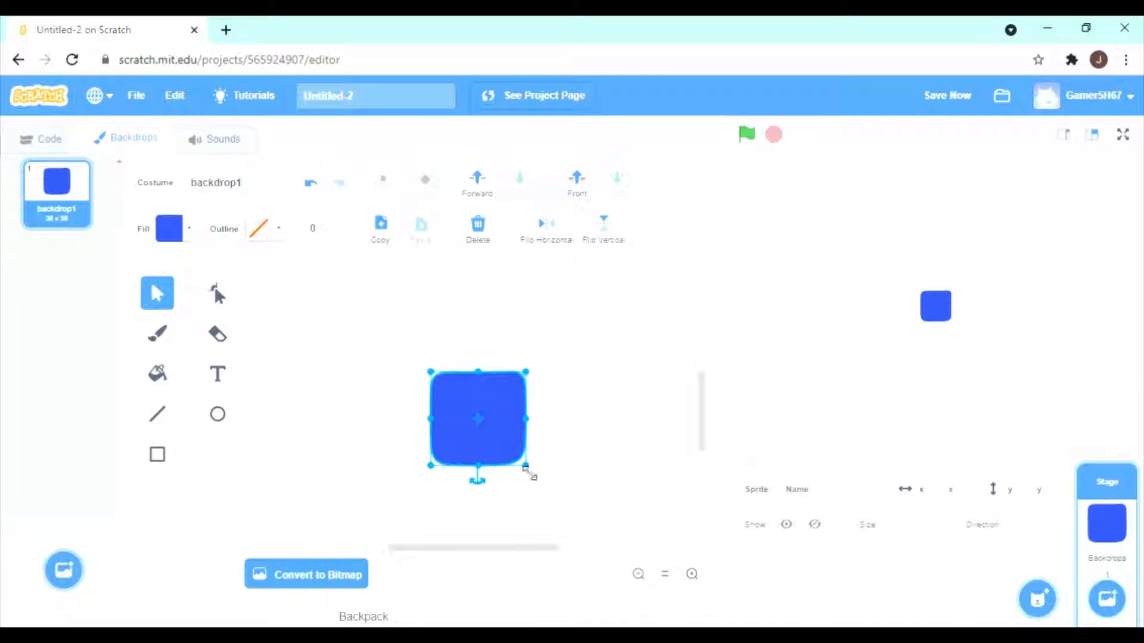
drag(527, 470, 549, 487)
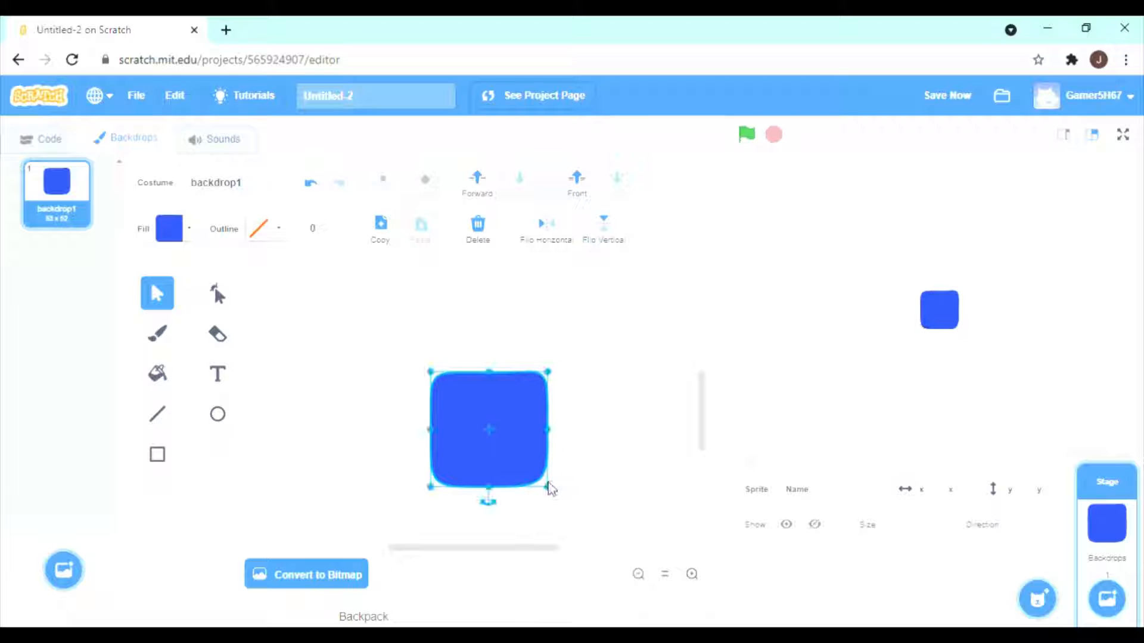
mouse_move(508, 445)
mouse_down()
mouse_move(469, 431)
mouse_move(528, 447)
mouse_move(501, 430)
mouse_up()
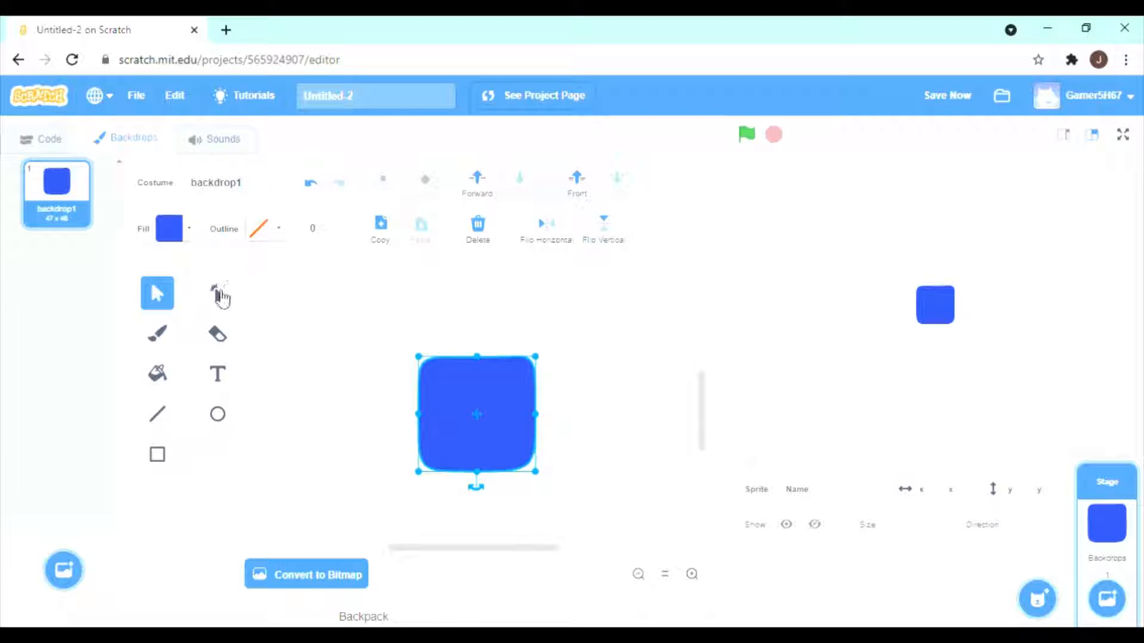
click(222, 298)
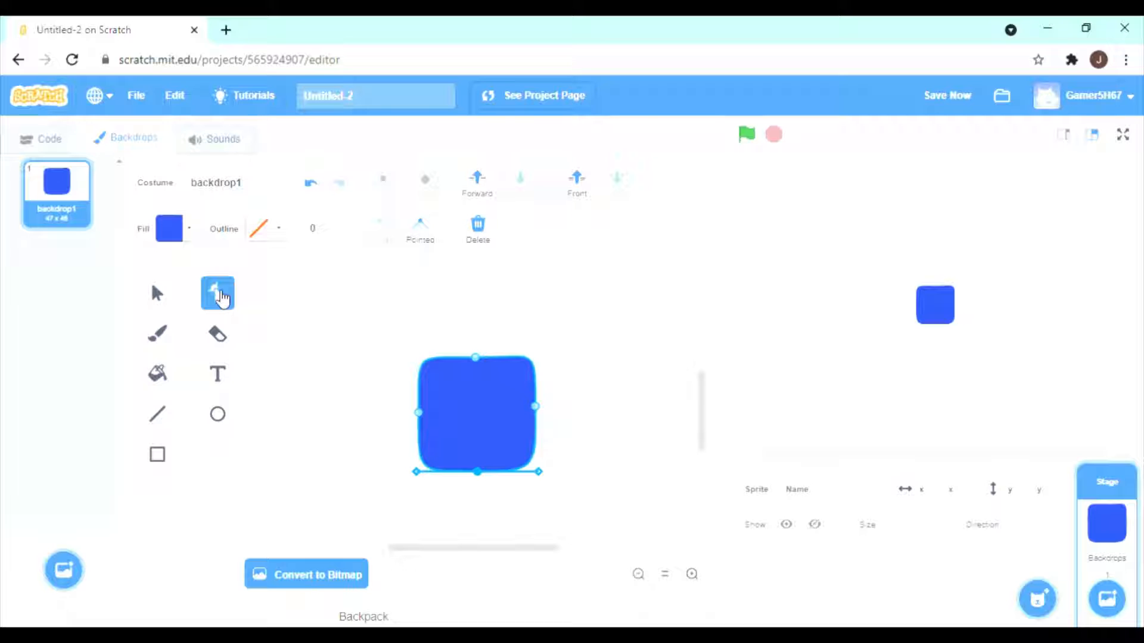
click(157, 293)
click(159, 334)
click(212, 299)
click(161, 299)
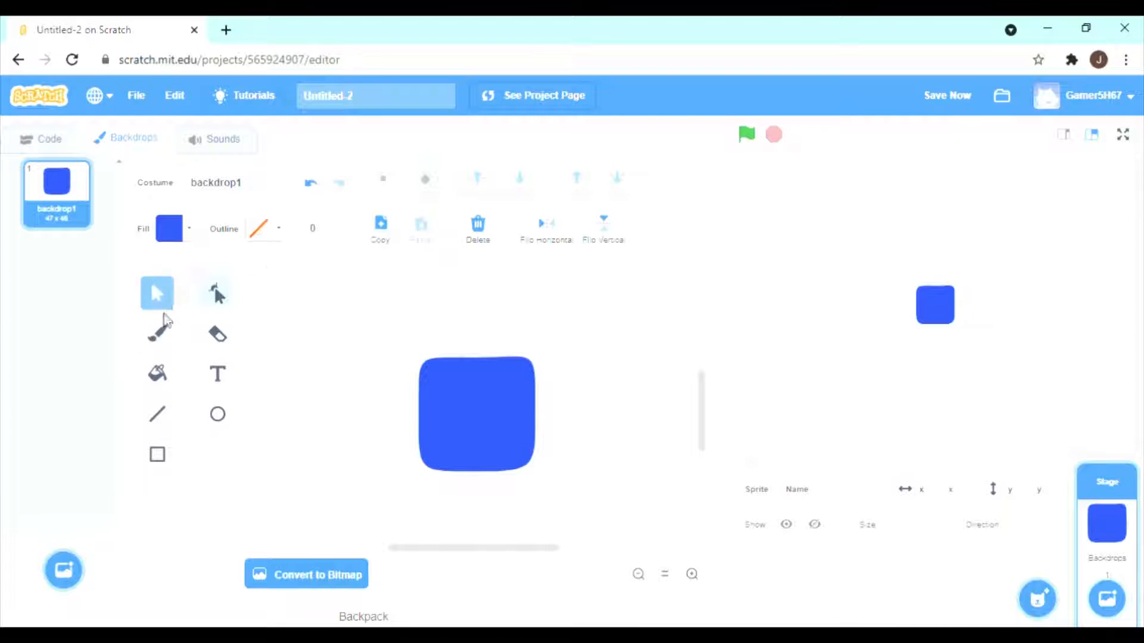
click(165, 328)
click(214, 302)
click(172, 328)
click(156, 294)
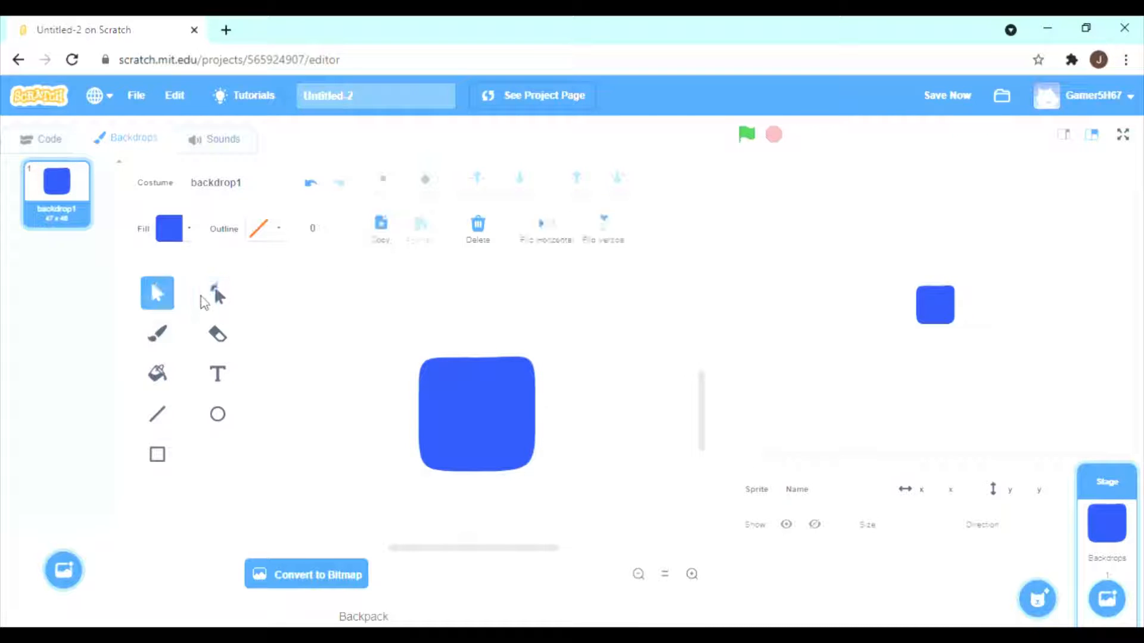
click(213, 298)
click(169, 341)
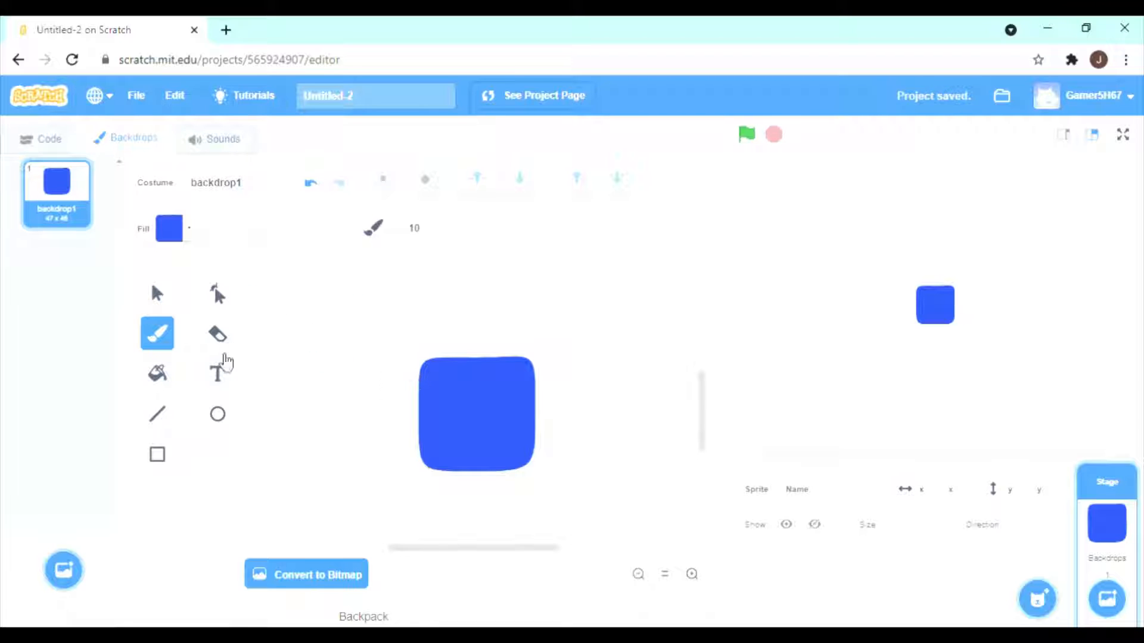
Set the fill for new circles to black with color, saturation and brightness all 0.
click(218, 415)
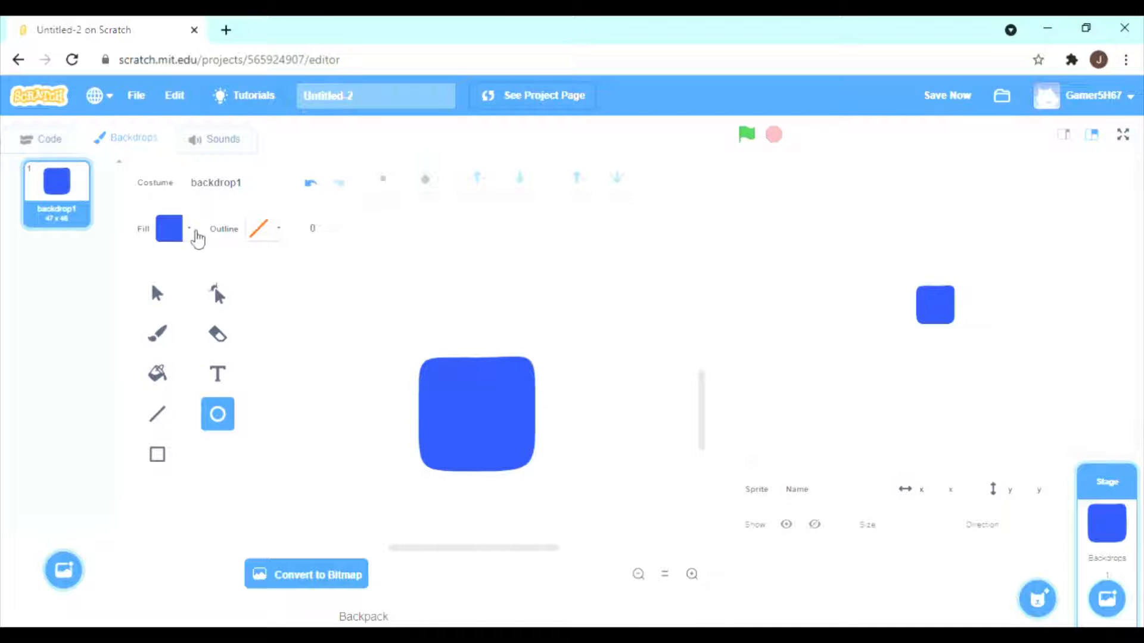
click(190, 231)
drag(210, 421, 117, 421)
drag(191, 370, 97, 370)
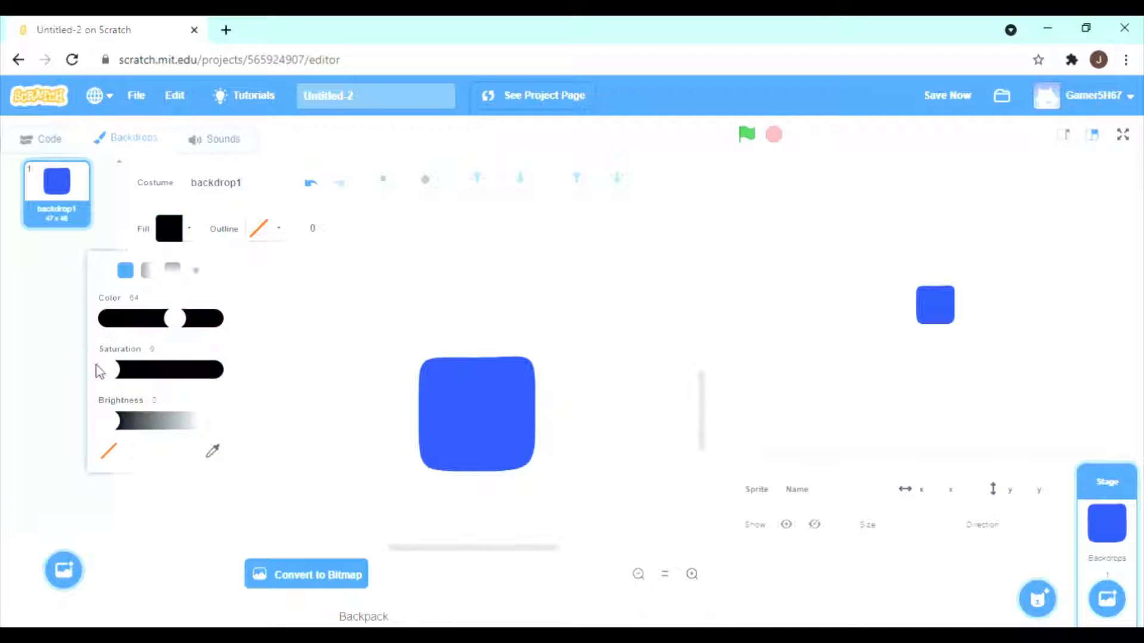
drag(177, 319, 43, 332)
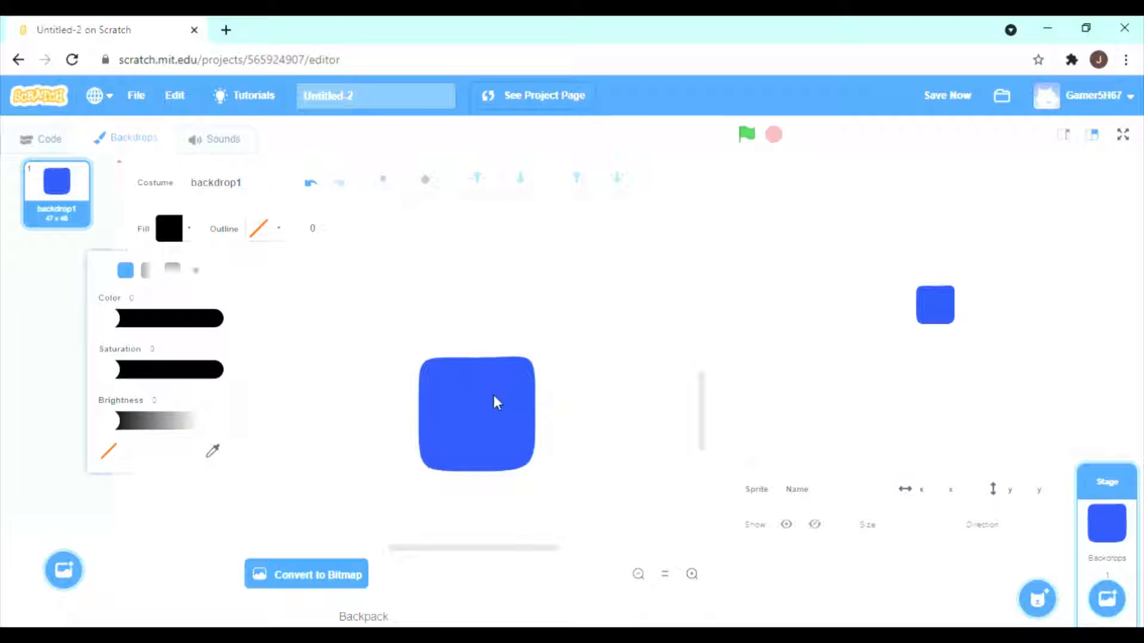
Draw a tall black oval eye in the blue square's upper right and place a copy of it just to the left.
drag(498, 373, 529, 421)
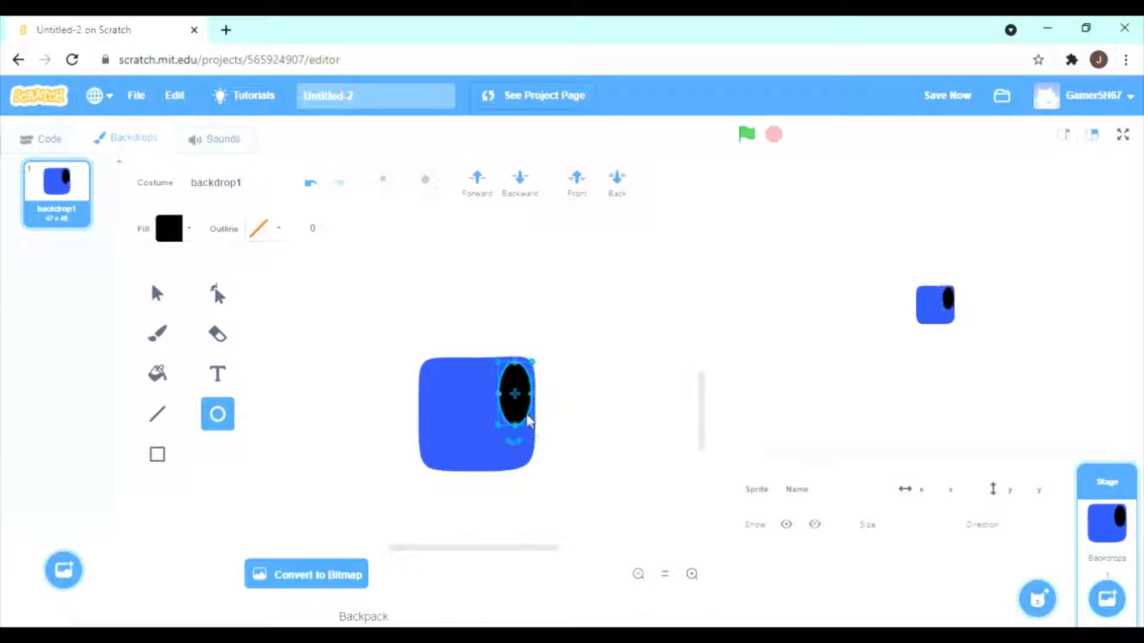
key(ctrl+c)
key(ctrl+v)
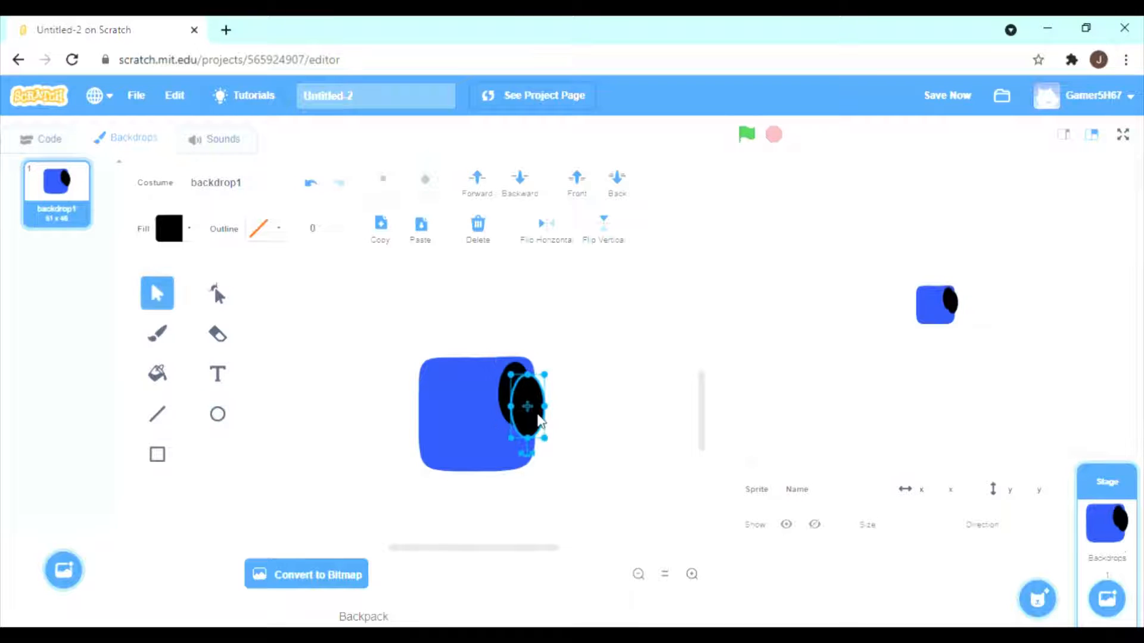
drag(530, 427, 485, 411)
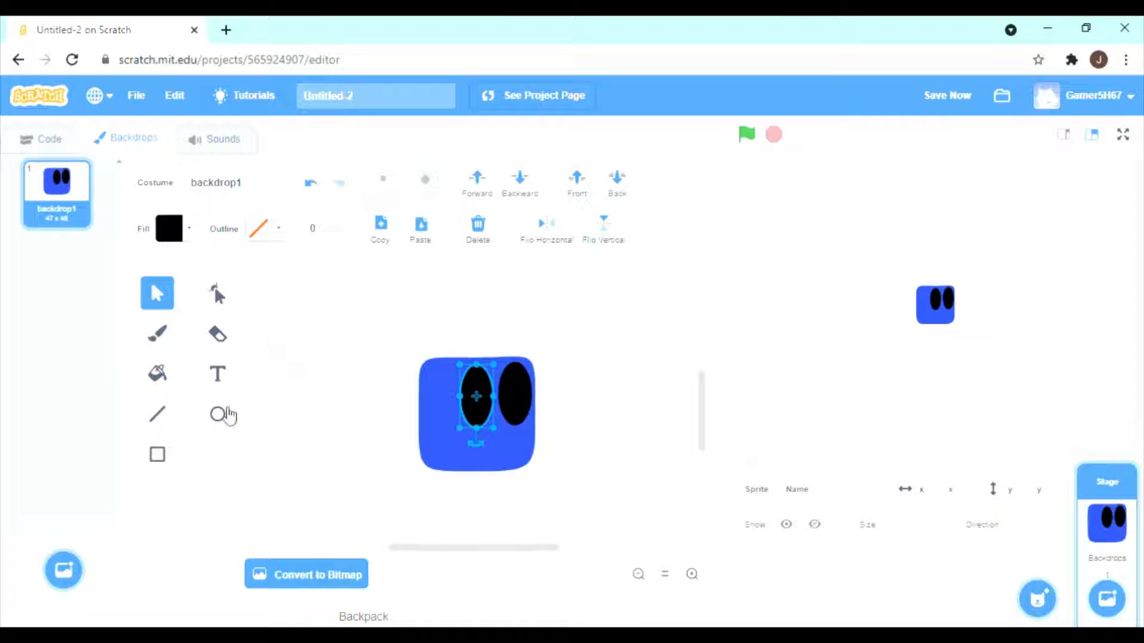
Draw a black circle beside the blue square, reshape it into a smiling mouth and place it below the eyes.
click(218, 414)
drag(296, 321, 335, 357)
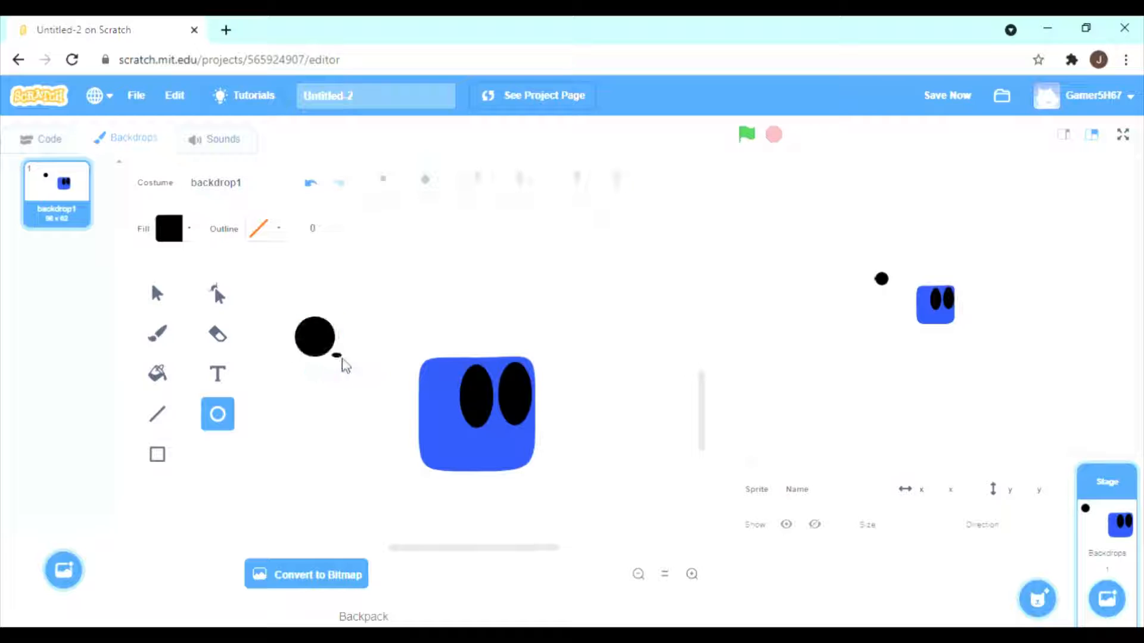
click(308, 350)
click(157, 294)
click(326, 341)
drag(339, 360, 350, 370)
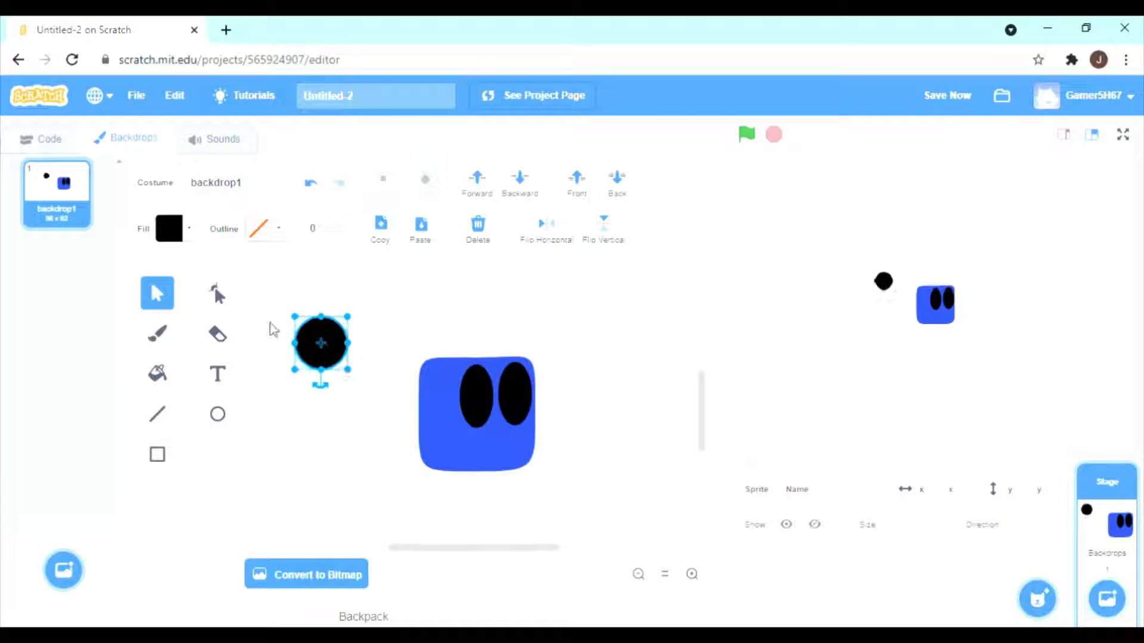
click(224, 304)
drag(321, 316, 505, 458)
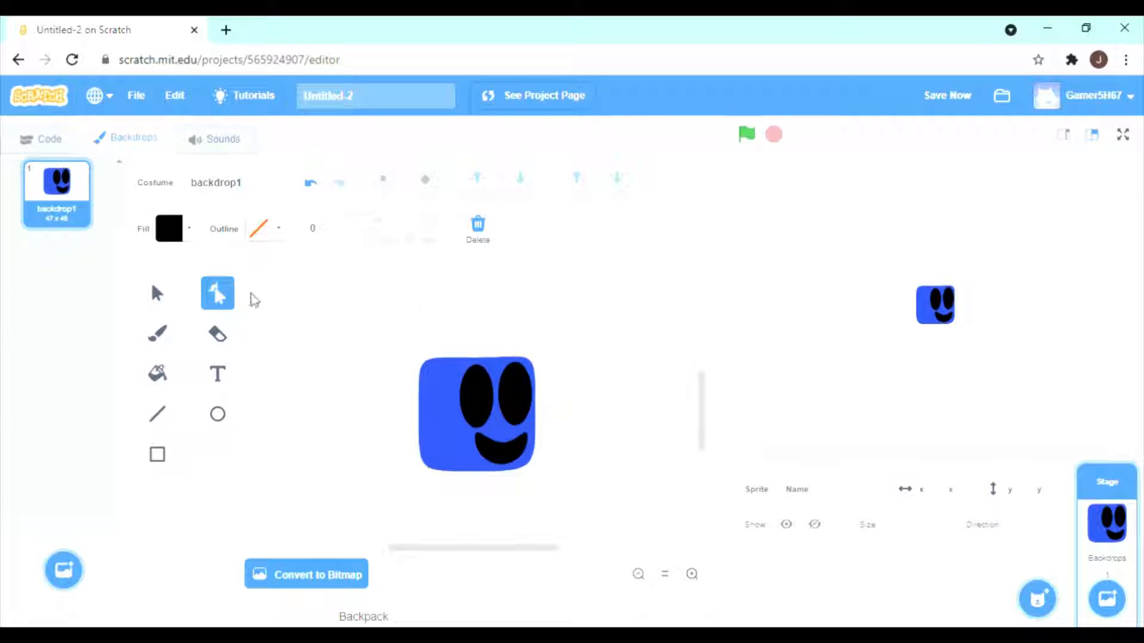
Copy the whole blue character from the backdrop and paste it into a newly painted sprite.
click(154, 293)
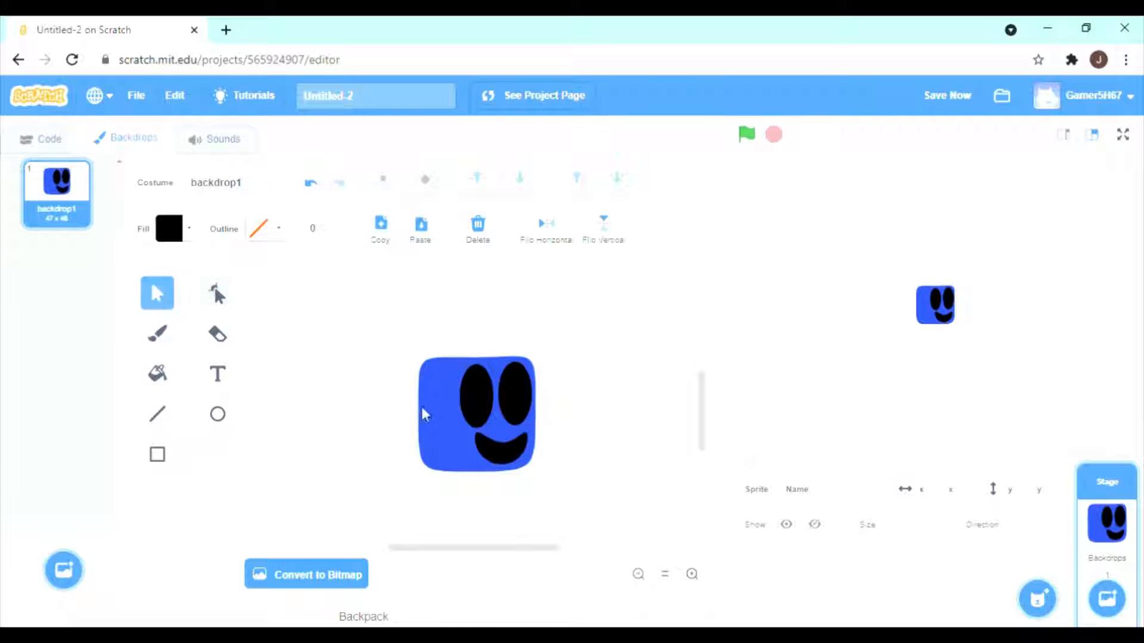
key(ctrl+a)
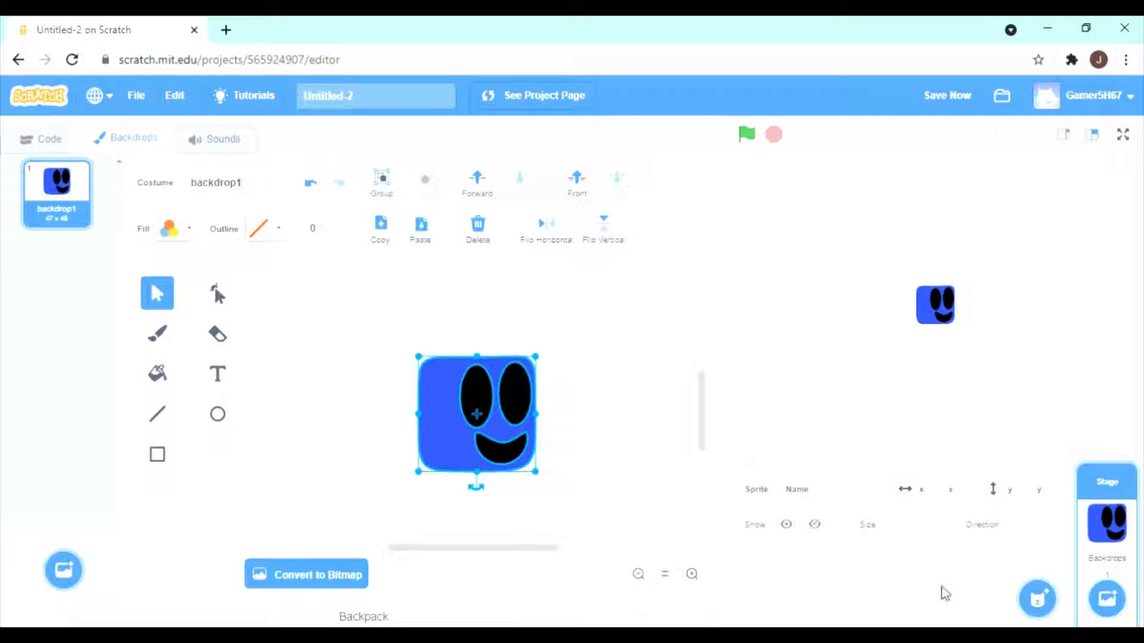
mouse_move(1037, 599)
click(1040, 557)
key(ctrl+v)
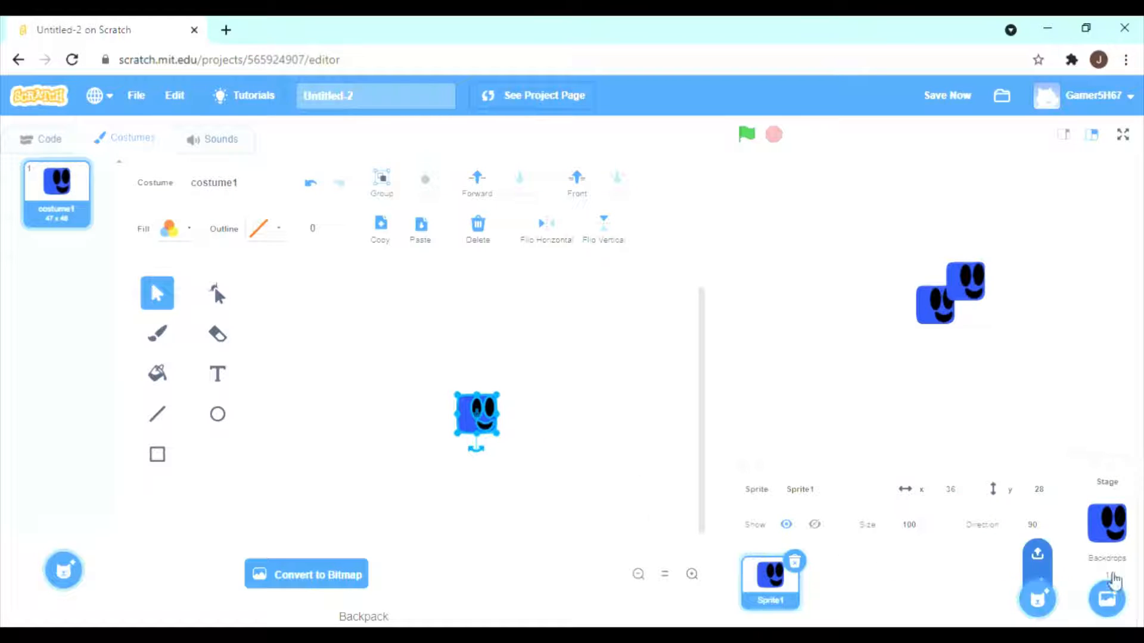
Delete the original blue character from the stage's backdrop1.
click(1107, 523)
right_click(84, 217)
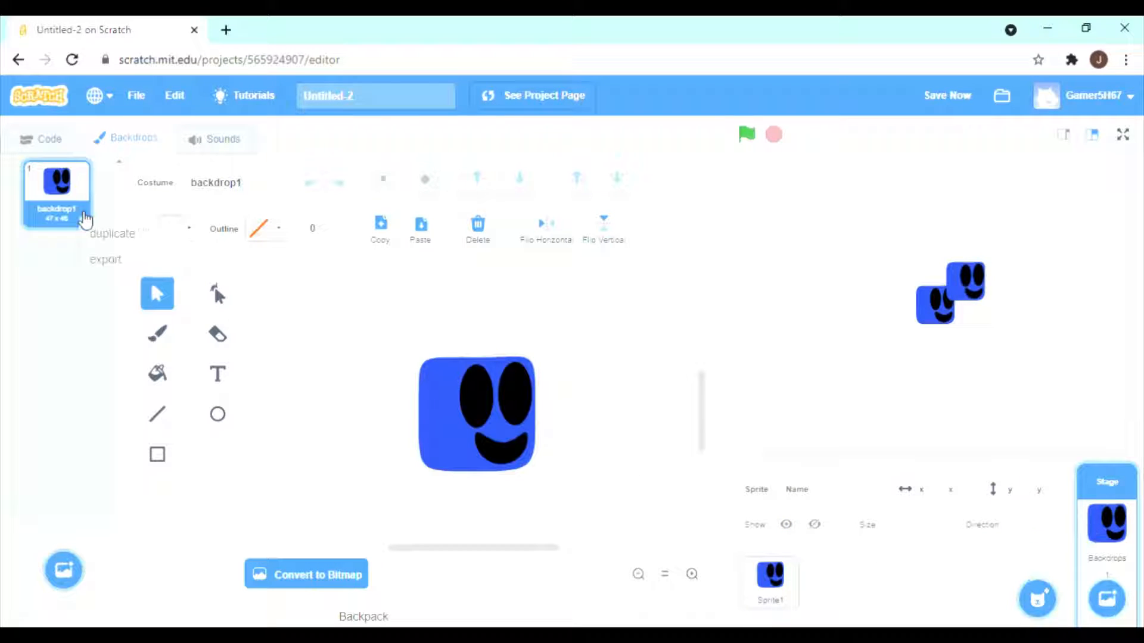
drag(358, 326, 547, 453)
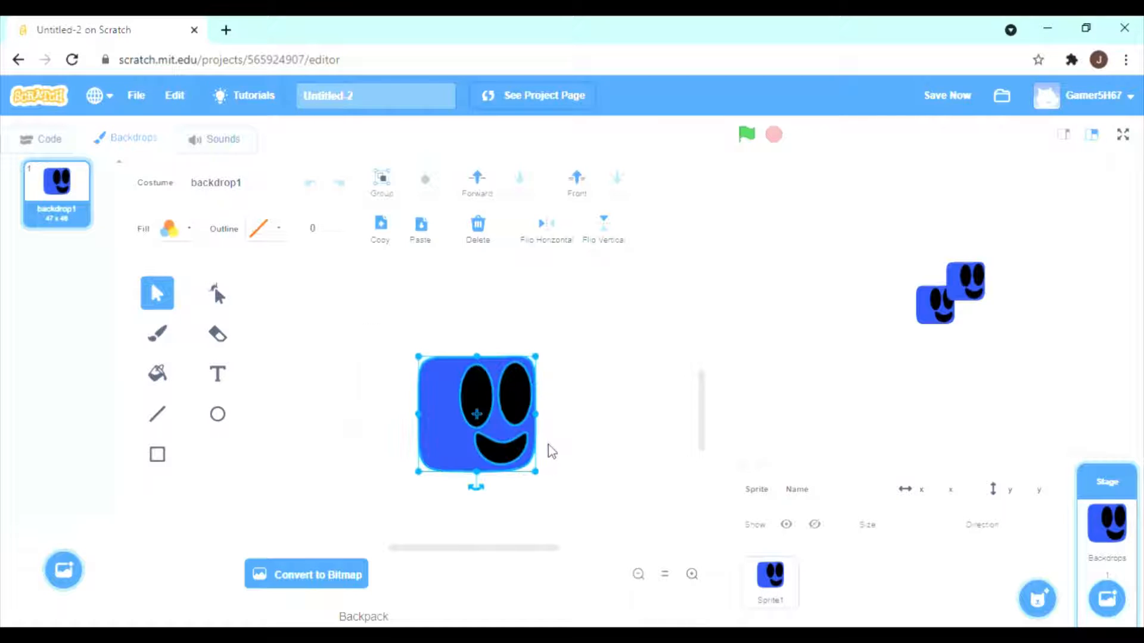
key(Delete)
Create a variable named x for Sprite1 only.
click(771, 577)
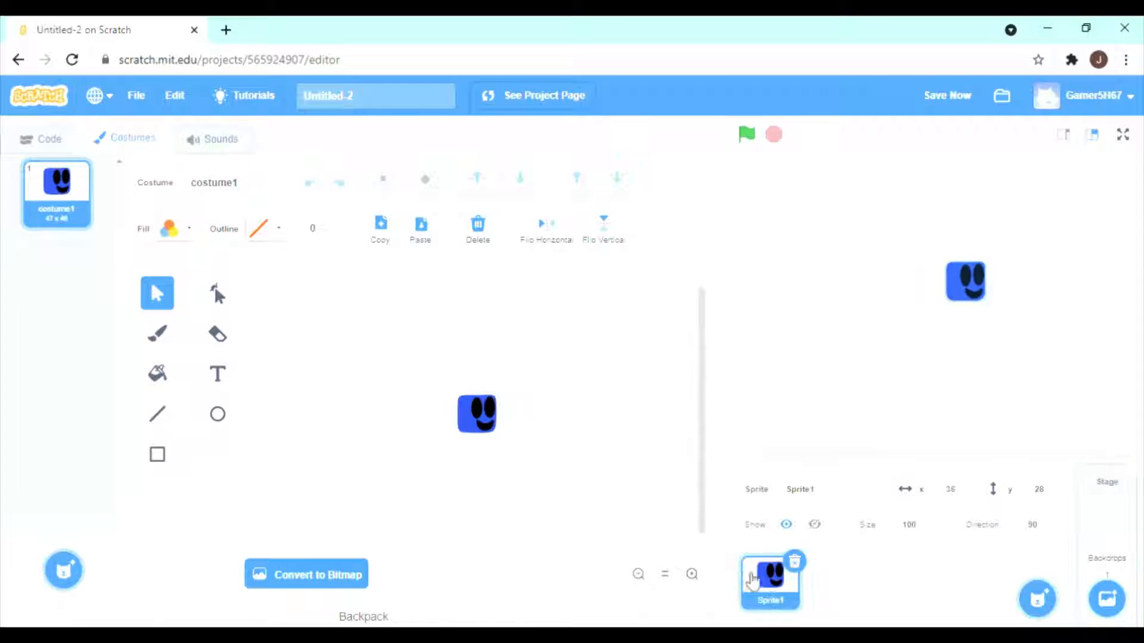
click(697, 573)
click(697, 573)
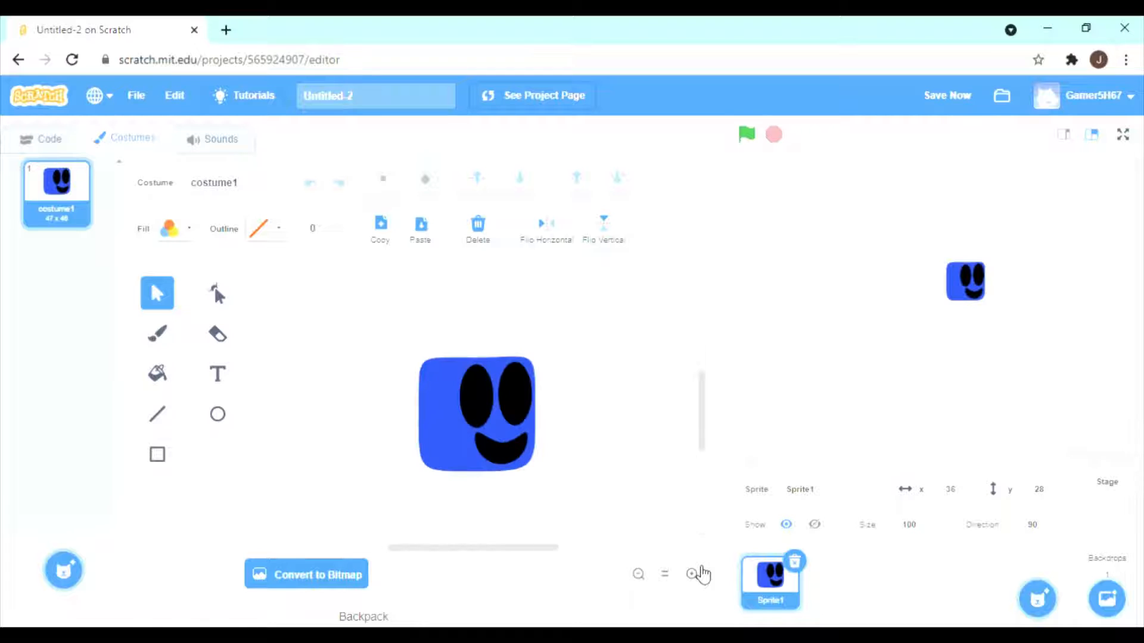
click(53, 140)
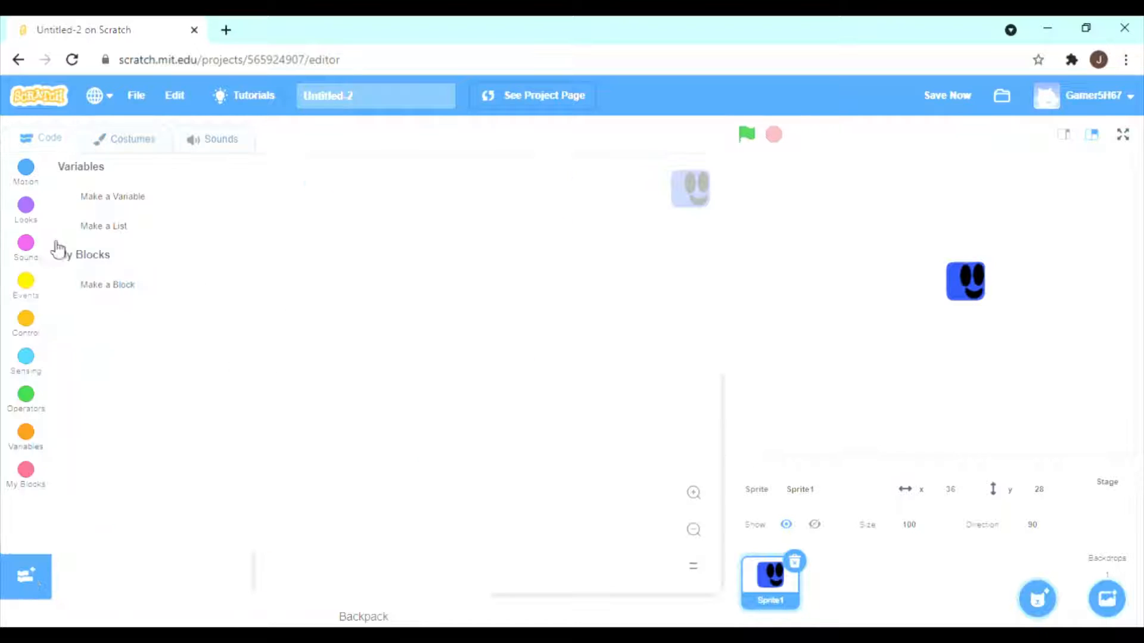
click(148, 199)
click(579, 323)
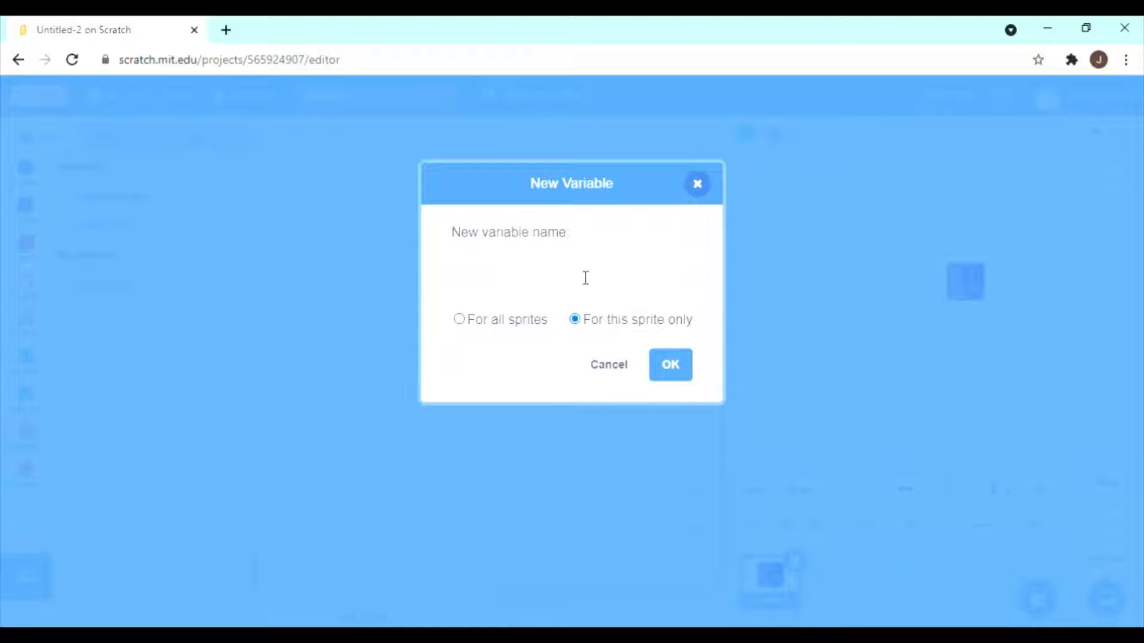
text(x)
click(678, 375)
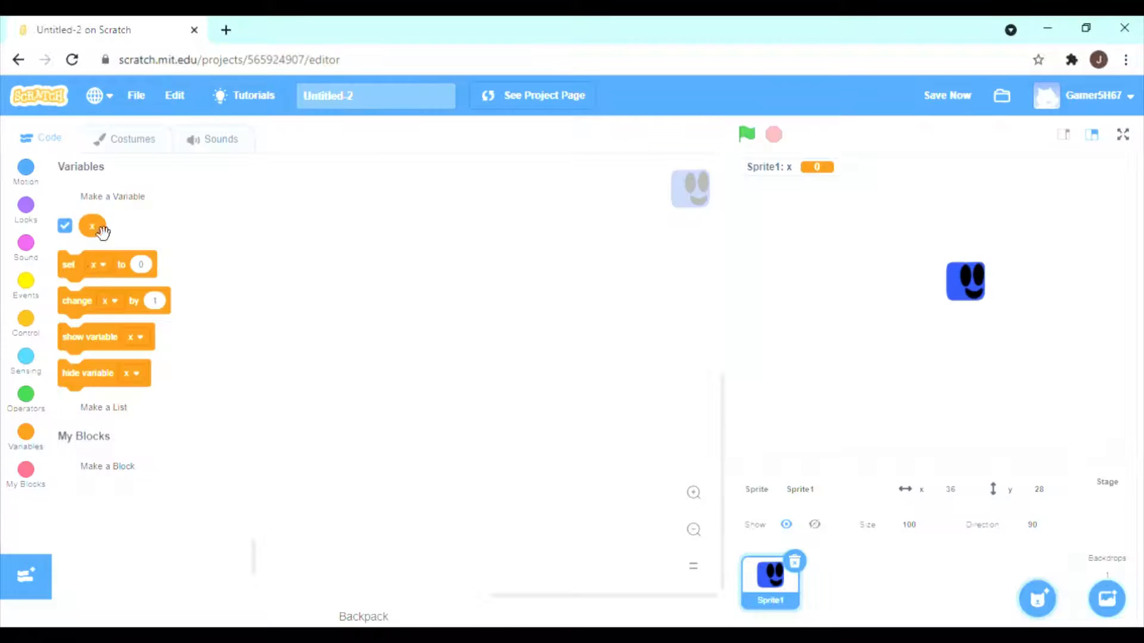
Create a second variable named y for this sprite only and hide its readout on the stage.
click(113, 196)
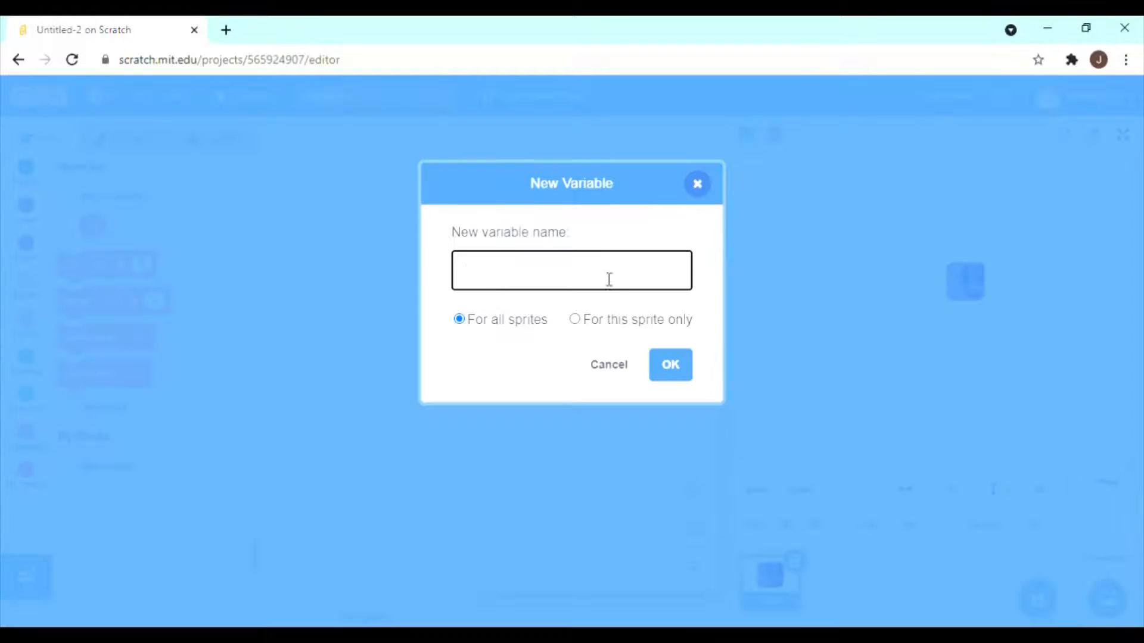
click(576, 321)
text(y)
key(Return)
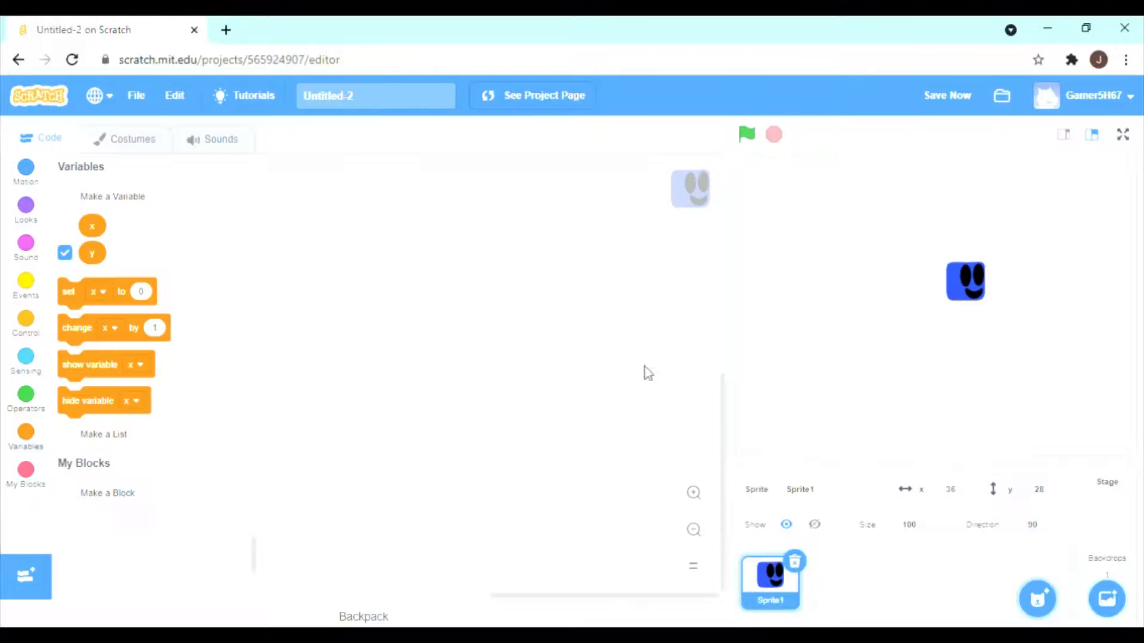
click(64, 252)
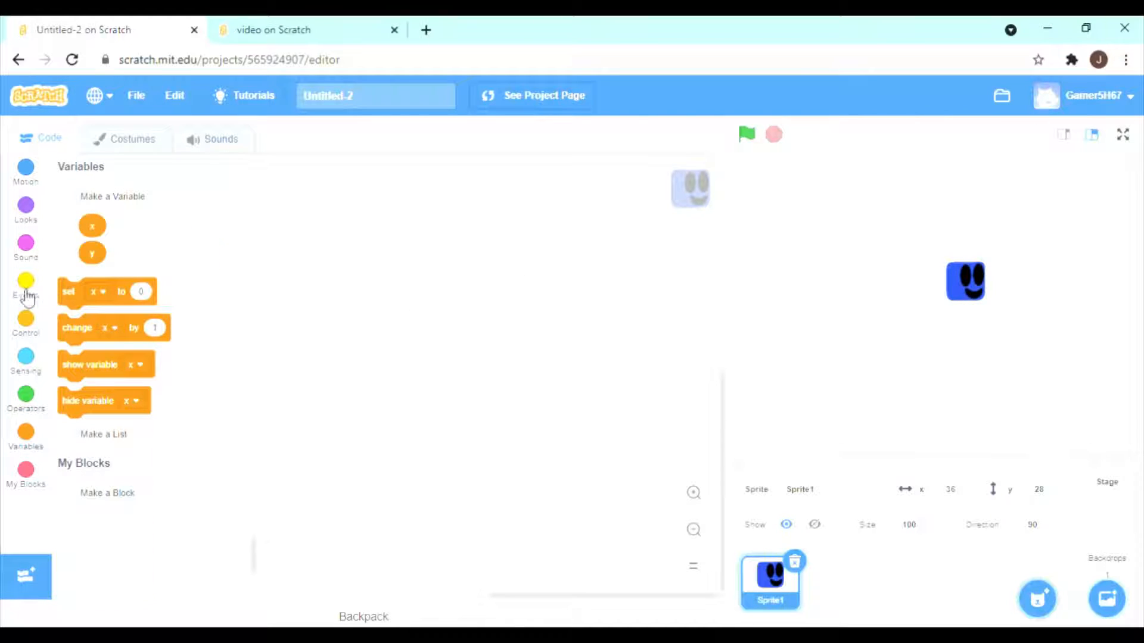
Start a script with a when-green-flag-clicked block, followed by show and set size to 100%.
click(25, 285)
drag(98, 206, 449, 287)
click(26, 209)
scroll(89, 334, down, 5)
drag(85, 342, 430, 333)
scroll(120, 274, up, 5)
scroll(120, 276, down, 2)
drag(98, 412, 434, 368)
Initialize the variables x and y to 0, followed by a go to x: 0 y: 0 block.
click(33, 426)
drag(128, 302, 478, 410)
click(450, 396)
click(434, 457)
click(26, 172)
drag(158, 367, 510, 425)
text(0)
key(Tab)
text(0)
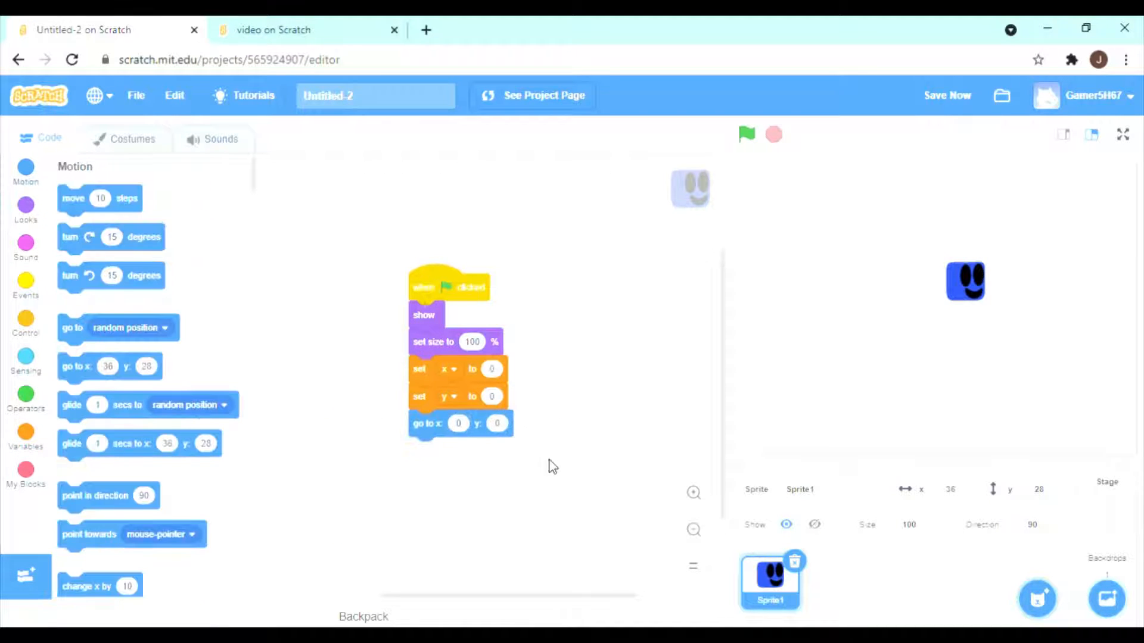
Add a forever loop at the end of the script containing a block that changes the variable y by 1.
click(29, 324)
drag(75, 325, 426, 454)
scroll(534, 452, down, 2)
click(37, 428)
drag(146, 339, 507, 358)
click(468, 357)
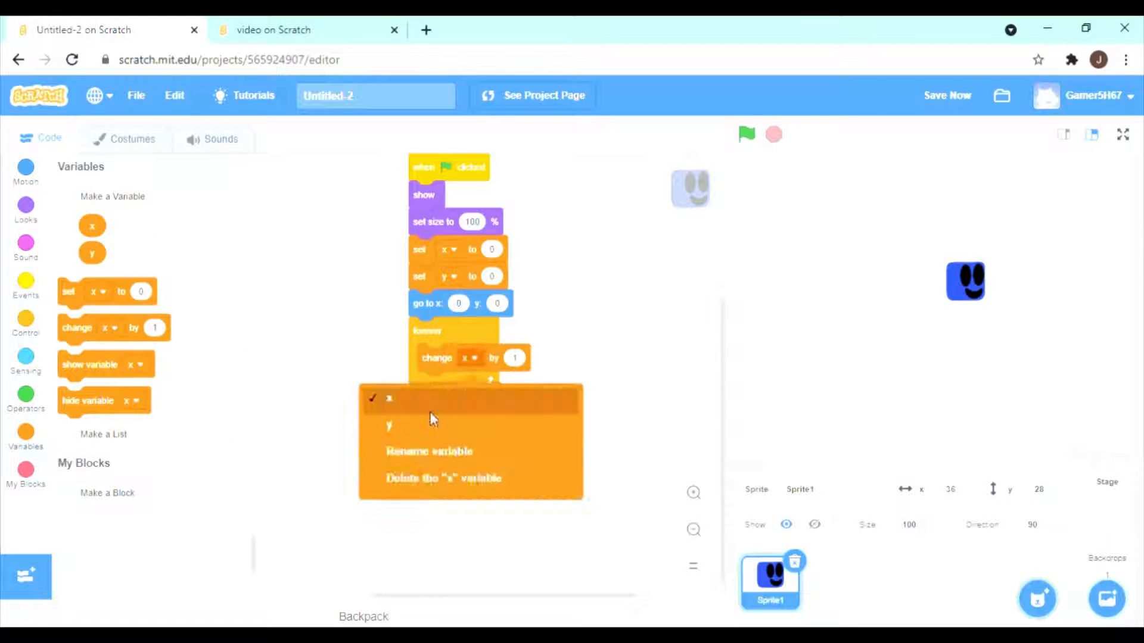
click(391, 422)
Add an if-then block inside the forever loop that checks whether the right arrow key is pressed.
click(26, 324)
drag(78, 401, 441, 387)
click(26, 362)
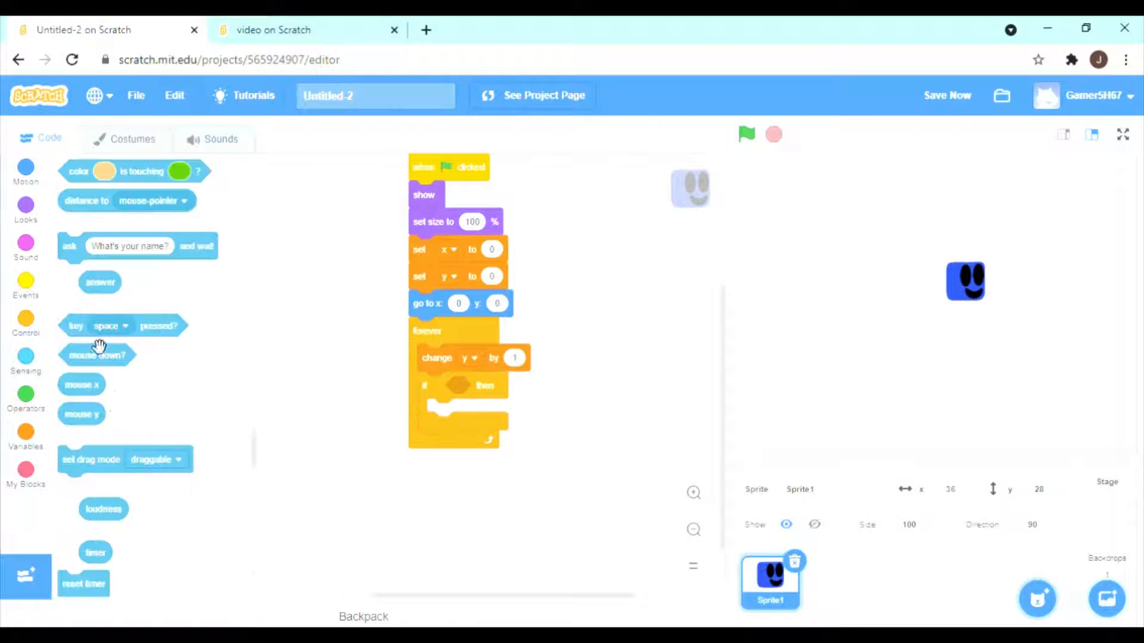
drag(74, 327, 461, 386)
click(500, 386)
click(505, 509)
Inside the right arrow condition, change the variable x by 1.25 and point in direction 90.
scroll(465, 471, down, 1)
click(26, 436)
drag(63, 331, 435, 343)
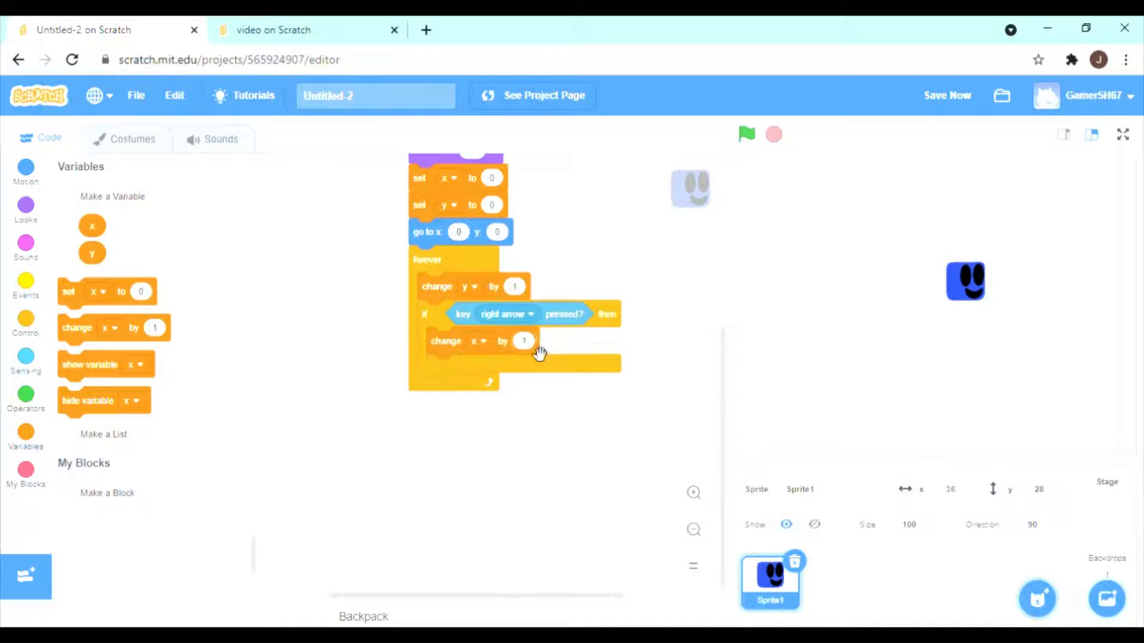
click(529, 340)
text(1.25)
click(50, 190)
drag(72, 406, 426, 353)
Add a second if-then block beneath it that checks whether the left arrow key is pressed.
click(26, 319)
right_click(527, 257)
click(501, 357)
click(507, 352)
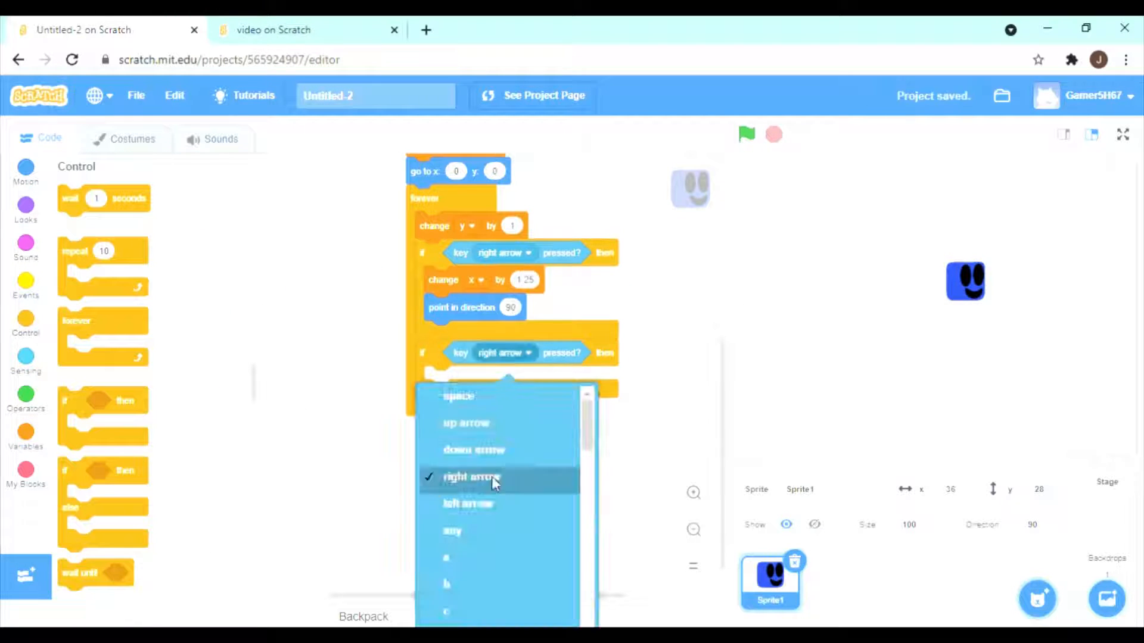
click(470, 503)
Inside the left arrow condition, change the variable x by -1.25 and point in direction -90.
right_click(443, 280)
click(498, 405)
click(511, 407)
drag(549, 484, 470, 487)
click(524, 382)
text(-1.25)
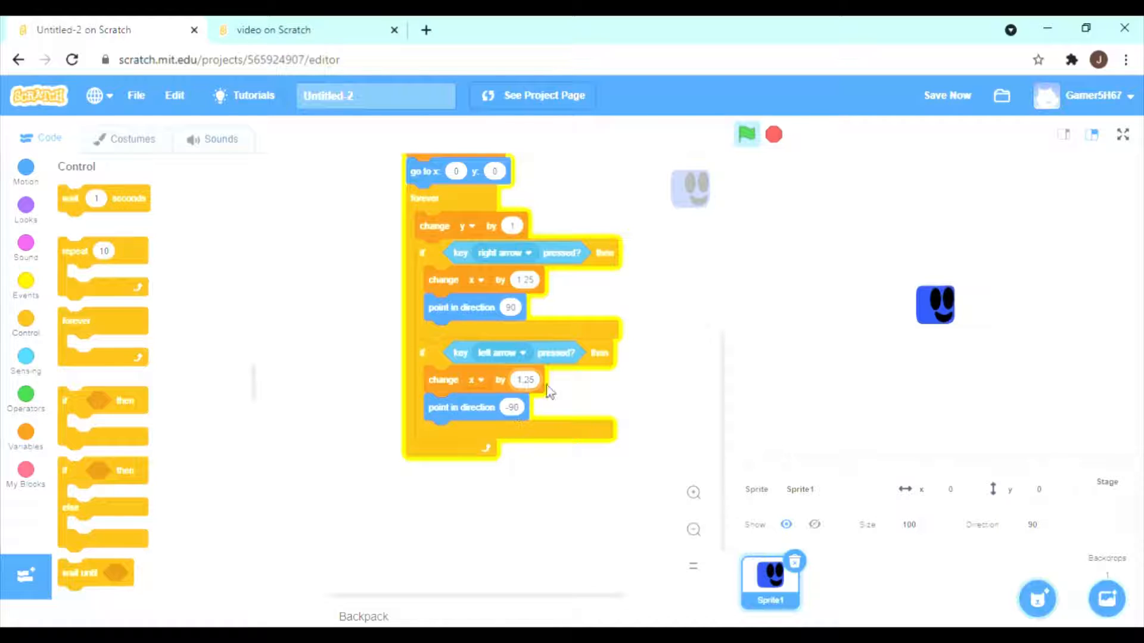
Below the arrow key conditions, set the variable x to x multiplied by 0.9.
scroll(626, 360, down, 2)
click(26, 432)
drag(65, 291, 428, 373)
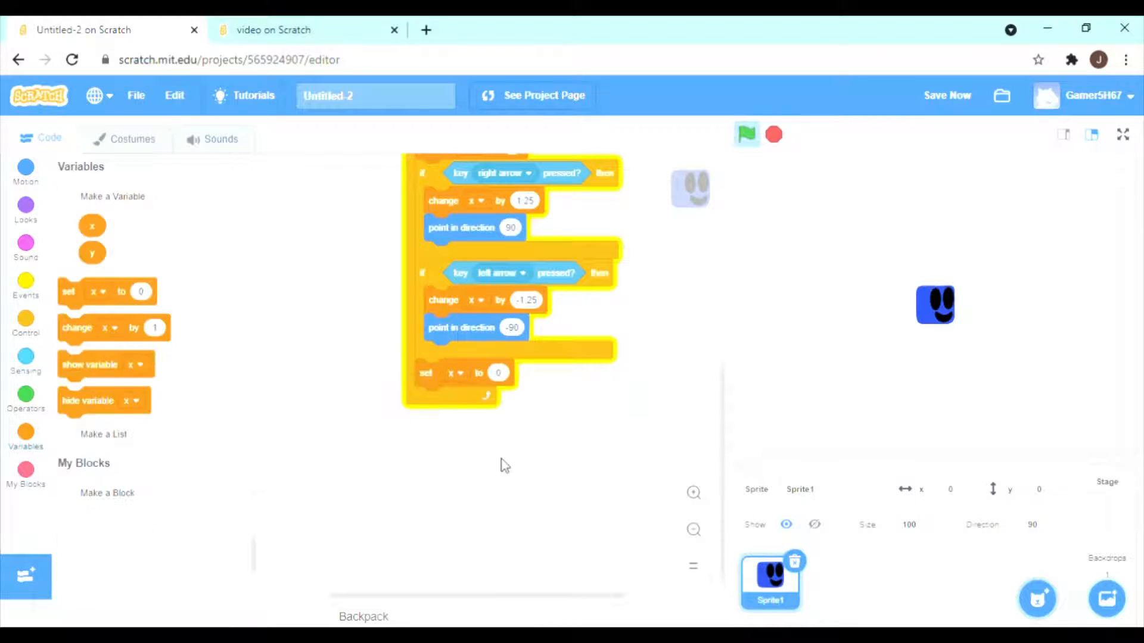
click(26, 394)
drag(89, 196, 414, 490)
click(26, 432)
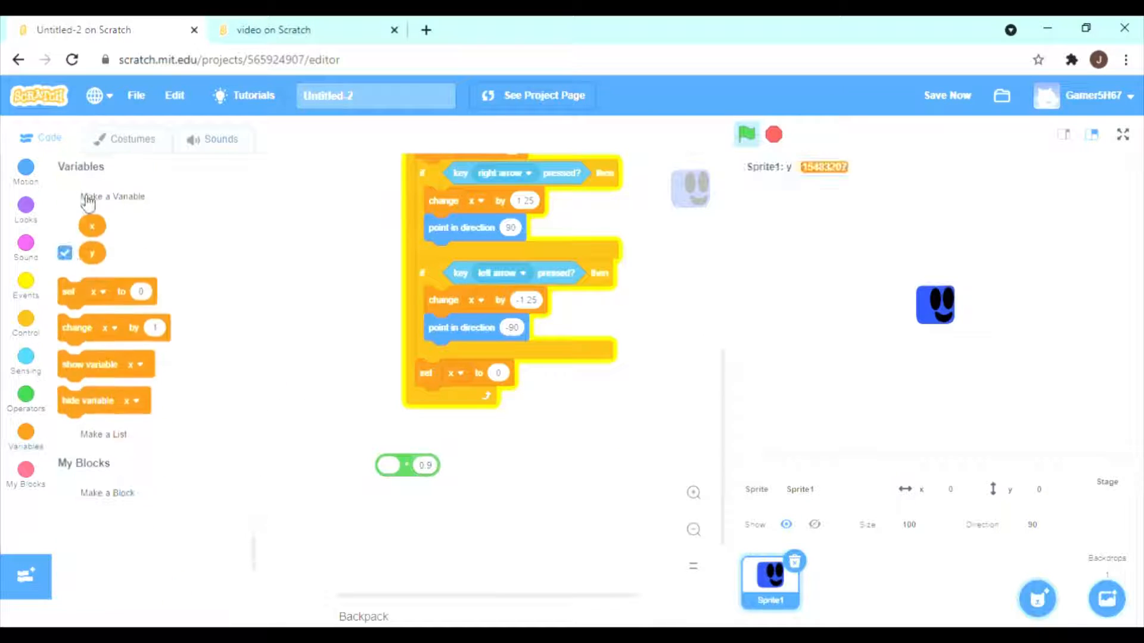
drag(91, 225, 560, 376)
Add a motion block beneath it that changes the sprite's x position by the variable x.
click(29, 167)
scroll(96, 320, down, 4)
drag(84, 234, 489, 405)
click(26, 432)
scroll(400, 458, down, 1)
Add an if-then block with a touching sensor as its condition beneath the change x block.
click(29, 363)
click(26, 318)
drag(119, 400, 513, 356)
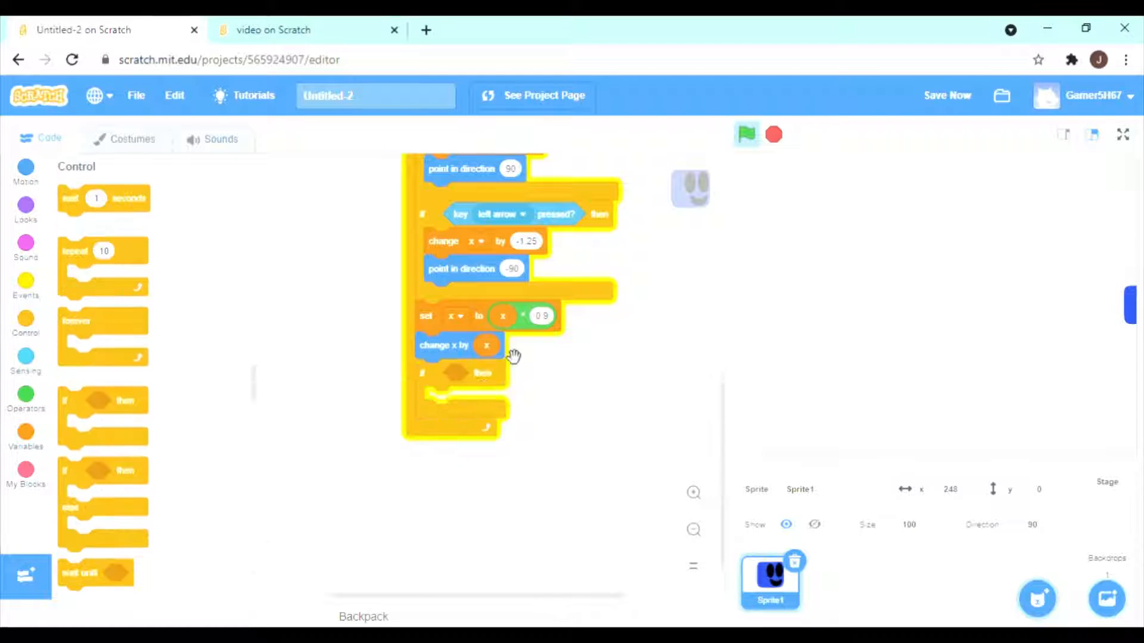
click(524, 219)
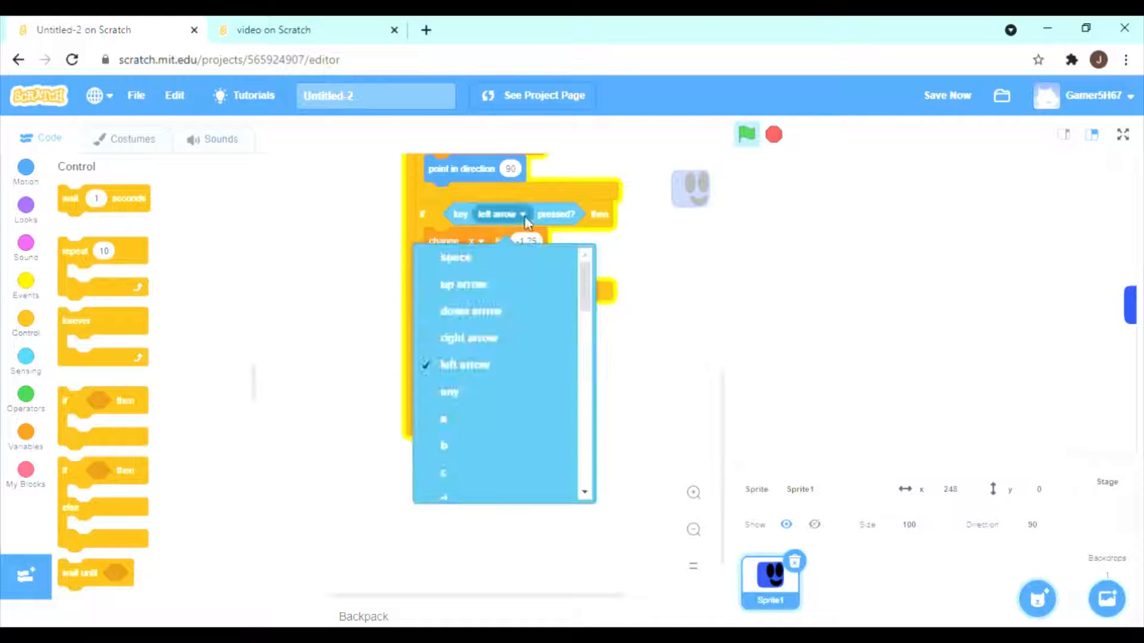
click(526, 220)
click(26, 357)
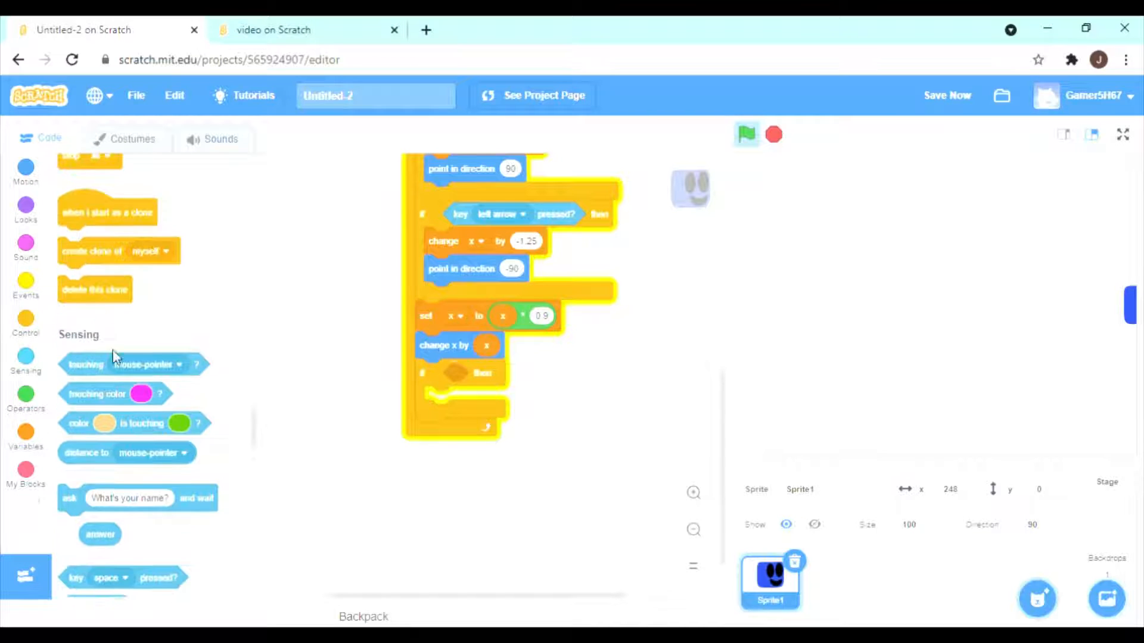
drag(89, 191, 477, 375)
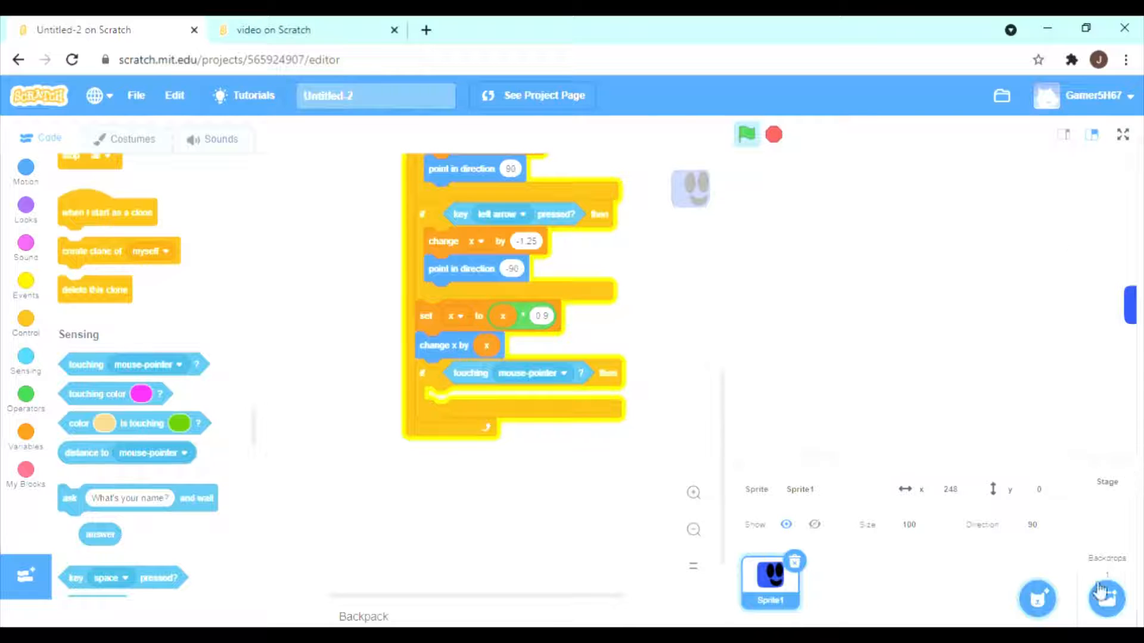
Paint a new empty sprite, name it level and show its code.
click(1038, 536)
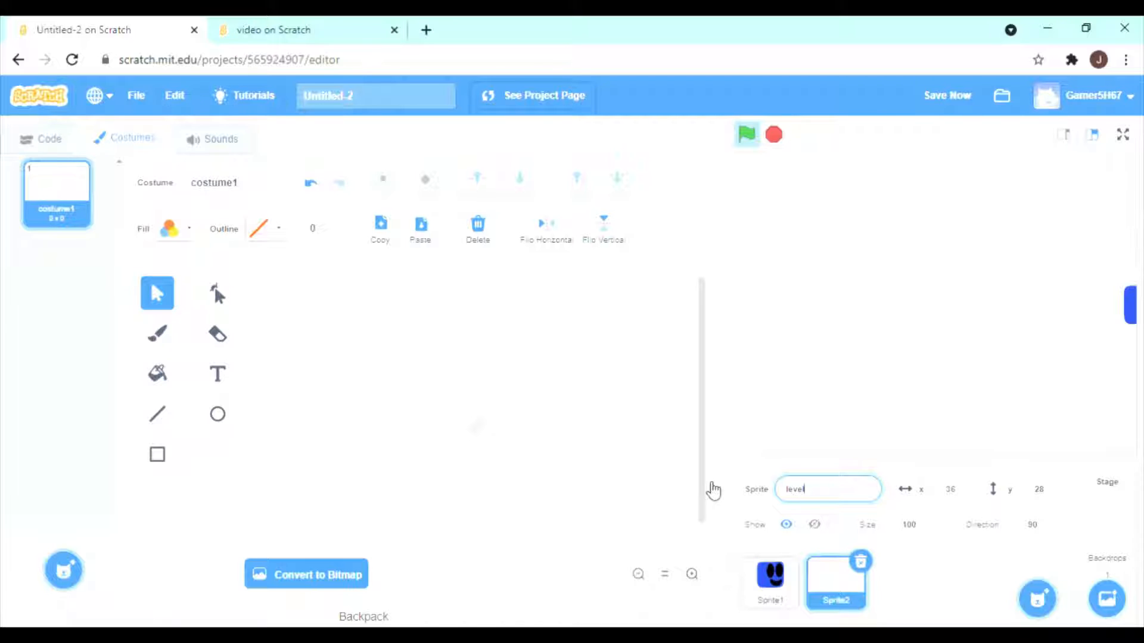
click(714, 490)
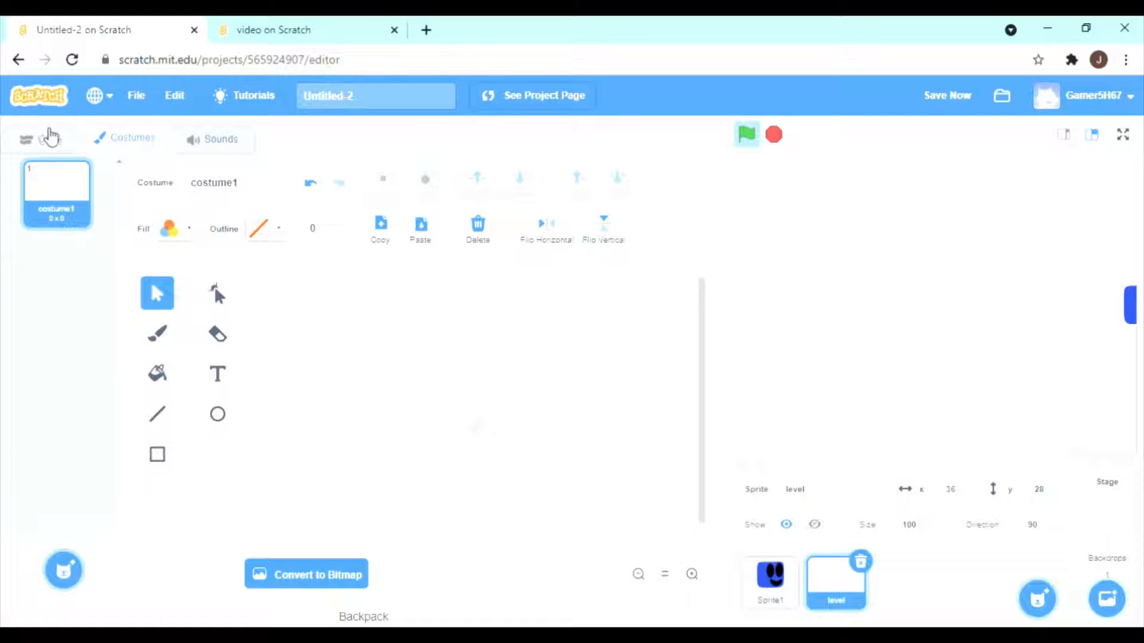
click(49, 137)
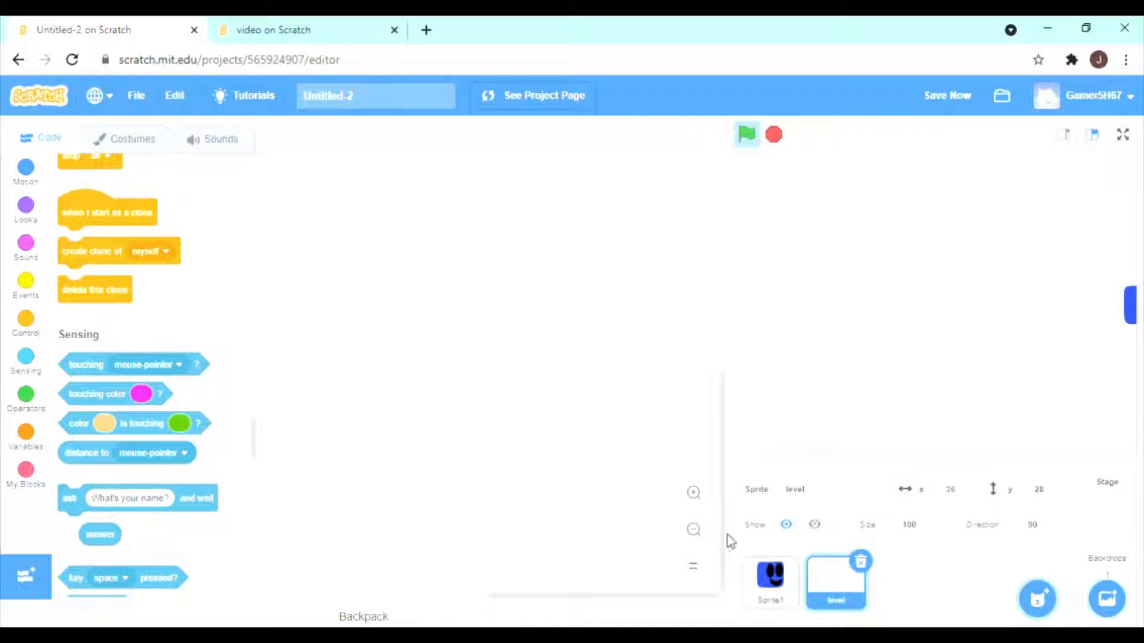
Set the touching condition in Sprite1's script to check for the level sprite.
click(770, 575)
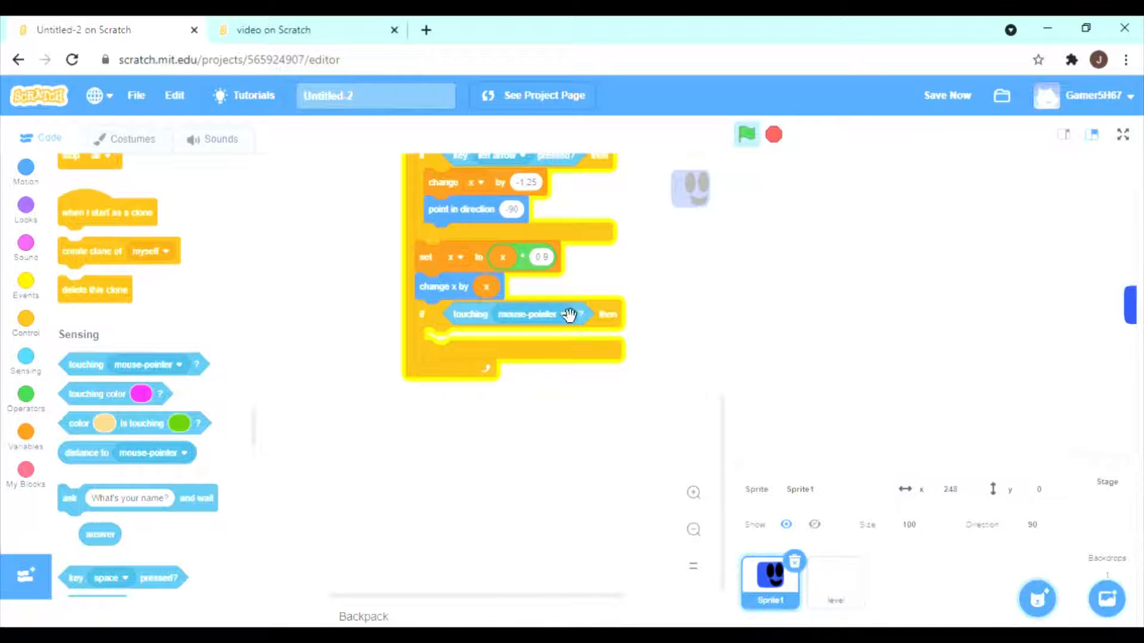
click(569, 314)
click(522, 407)
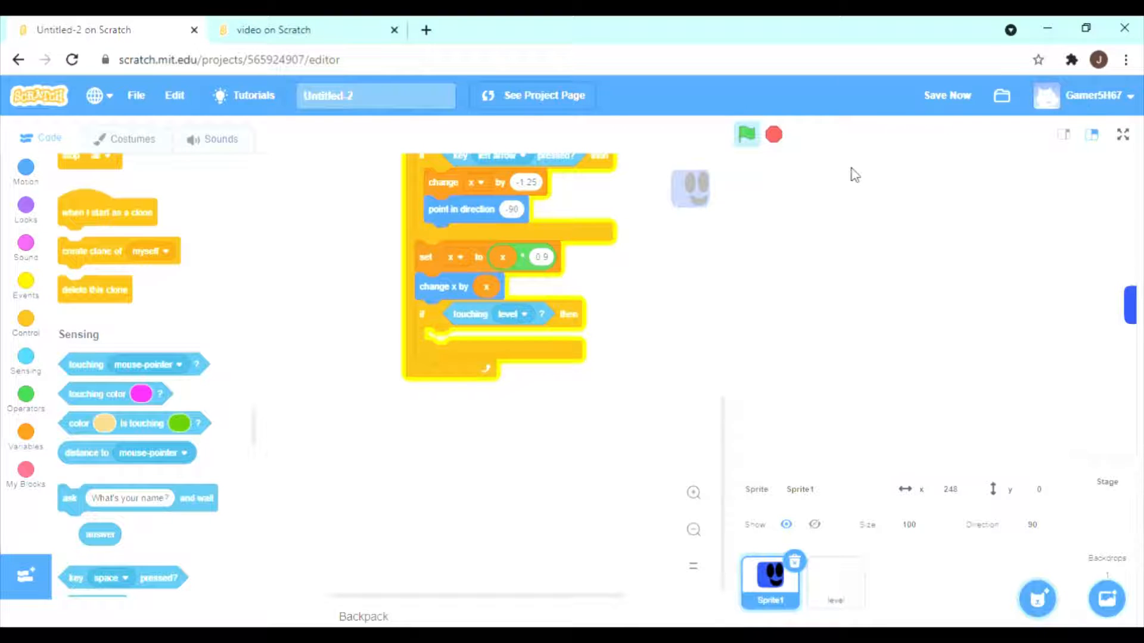
Add a motion block inside the touching level condition that changes the y position by 1.
click(26, 172)
scroll(111, 353, down, 3)
drag(96, 421, 465, 350)
click(498, 346)
text(1)
Duplicate the touching level condition with its change y block and place the copy directly beneath the original.
right_click(459, 376)
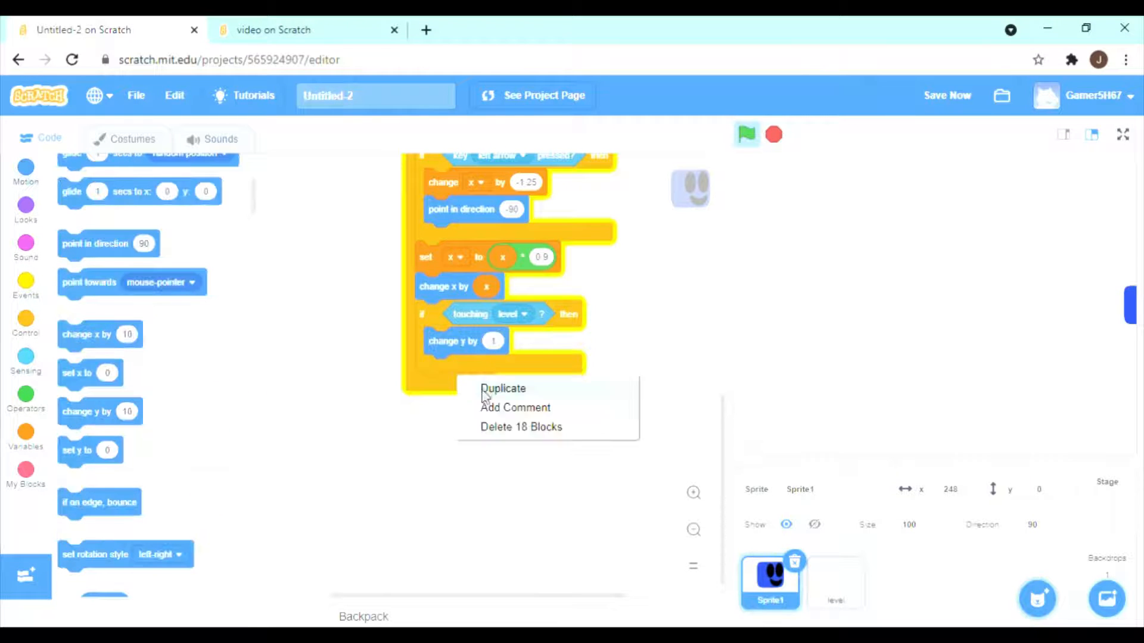
click(491, 391)
key(ctrl+z)
right_click(433, 321)
click(457, 333)
click(454, 406)
drag(461, 479, 619, 577)
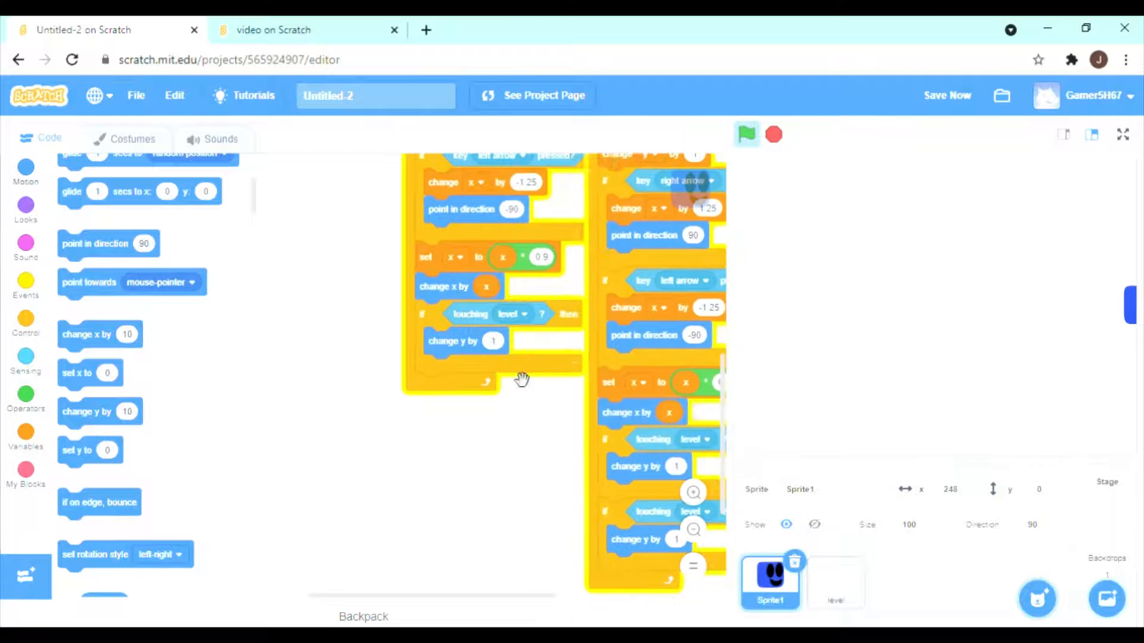
Delete the surplus forever loop copy and the leftover starting blocks, keeping the loop with two touching level conditions.
right_click(519, 371)
click(542, 427)
drag(524, 416, 462, 616)
right_click(500, 436)
click(527, 495)
right_click(499, 336)
click(524, 392)
right_click(440, 250)
click(466, 301)
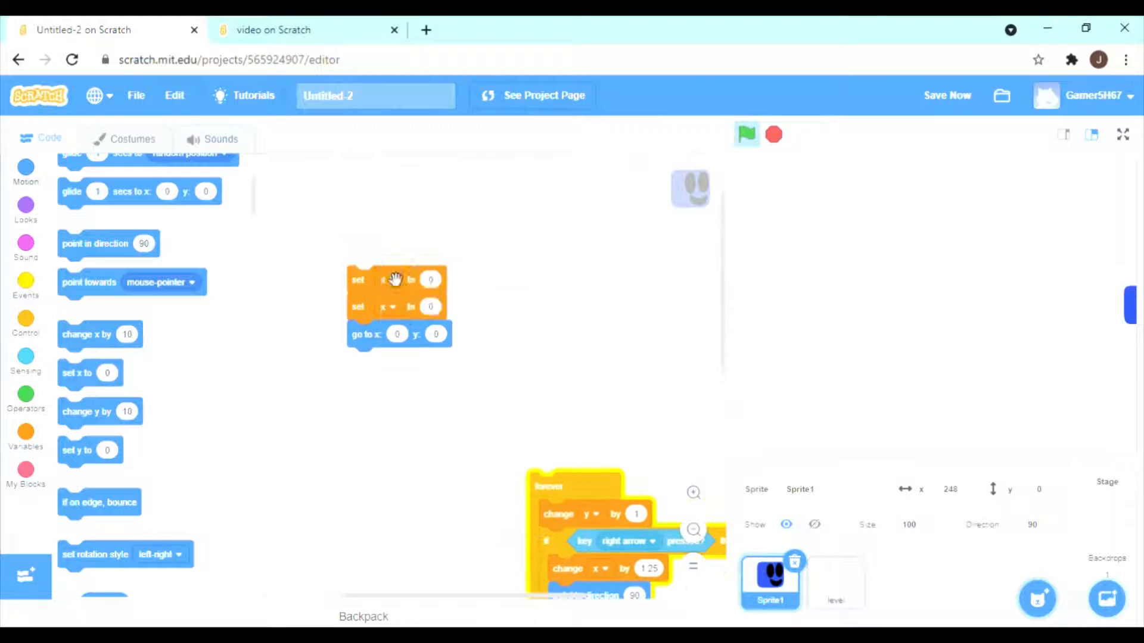
drag(577, 489, 347, 179)
drag(538, 206, 628, 426)
Rebuild the script's start with a when-green-flag-clicked block, show and set size to 100%.
click(25, 285)
drag(117, 217, 432, 272)
click(25, 210)
scroll(95, 327, down, 5)
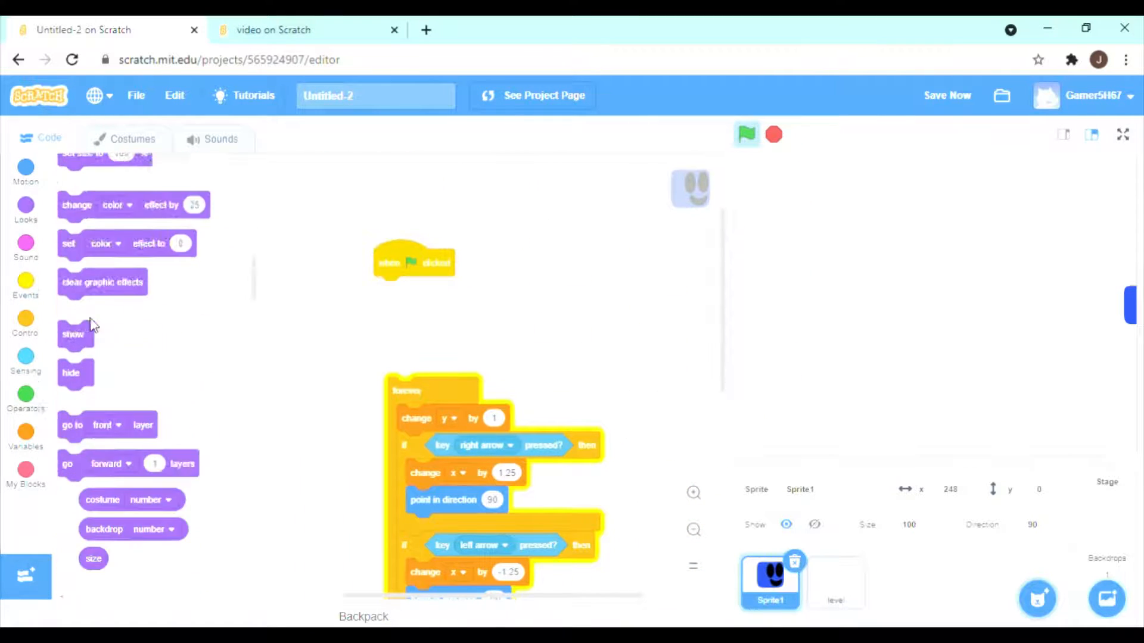
drag(89, 327, 405, 287)
scroll(117, 410, up, 5)
scroll(119, 411, down, 3)
drag(78, 486, 395, 317)
Set x and y to 0, add go to x: 0 y: 0 and join the forever loop beneath.
click(26, 433)
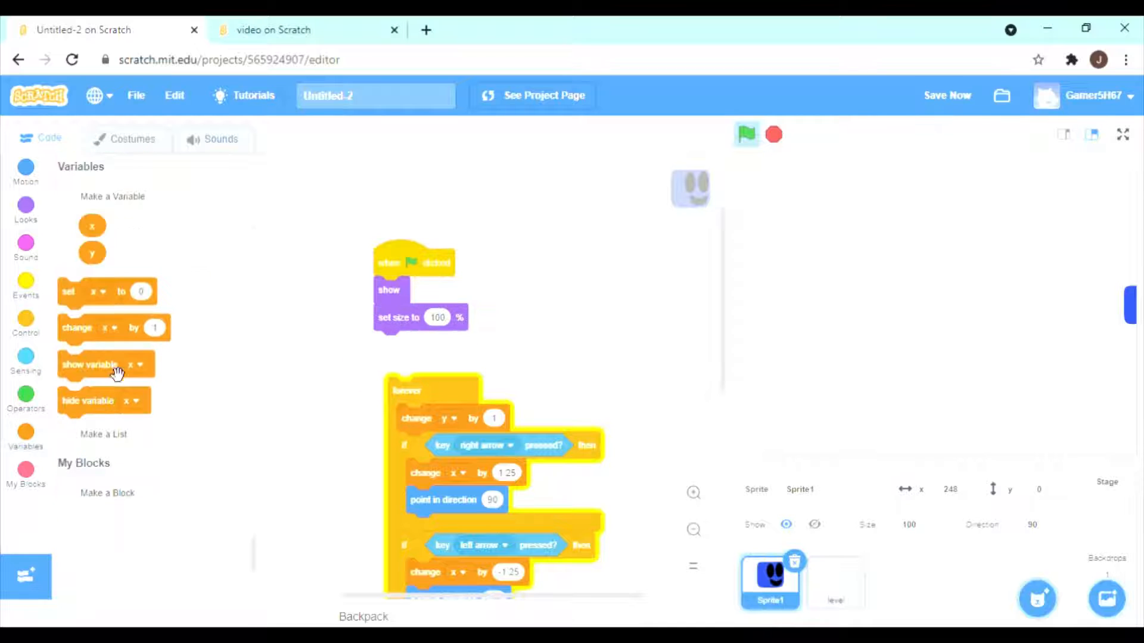
drag(108, 288, 425, 340)
drag(397, 372, 396, 440)
drag(87, 300, 401, 378)
click(414, 373)
click(414, 444)
click(25, 171)
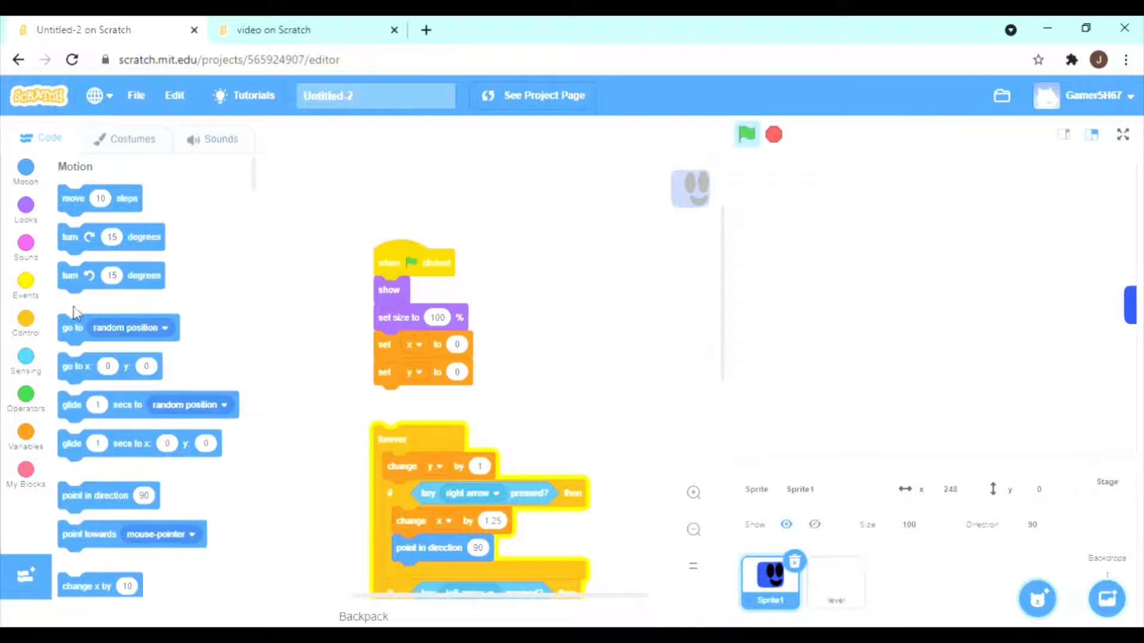
drag(83, 369, 398, 414)
drag(399, 414, 398, 409)
Duplicate the touching level condition again as the third one at the end of the forever loop.
scroll(442, 411, down, 4)
right_click(395, 487)
click(424, 504)
scroll(424, 501, down, 2)
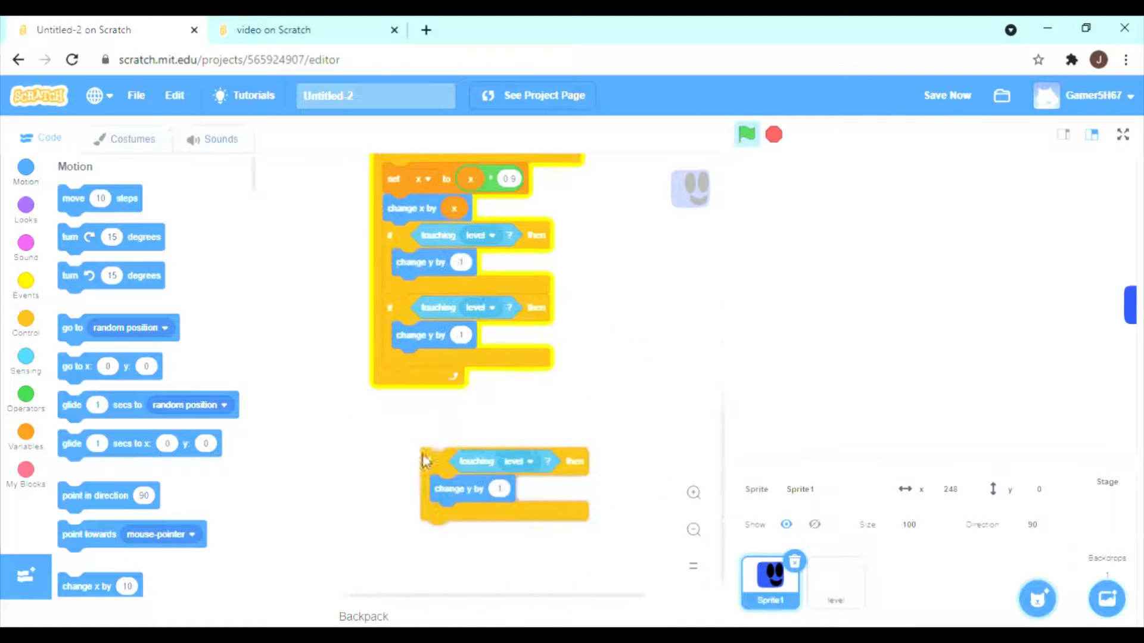
click(390, 380)
right_click(390, 383)
click(415, 395)
scroll(550, 471, down, 2)
Add a fourth touching level if-then block at the loop's end containing change y by -4.
click(26, 285)
click(26, 323)
drag(131, 404, 467, 395)
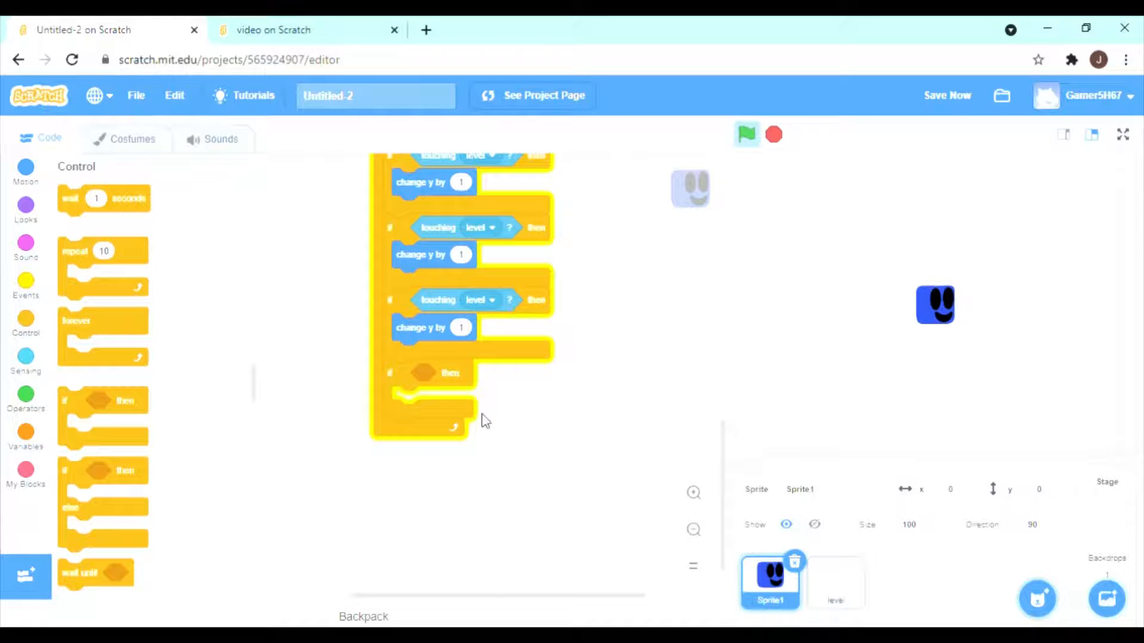
right_click(424, 303)
click(445, 317)
click(423, 392)
right_click(414, 327)
click(438, 341)
click(470, 412)
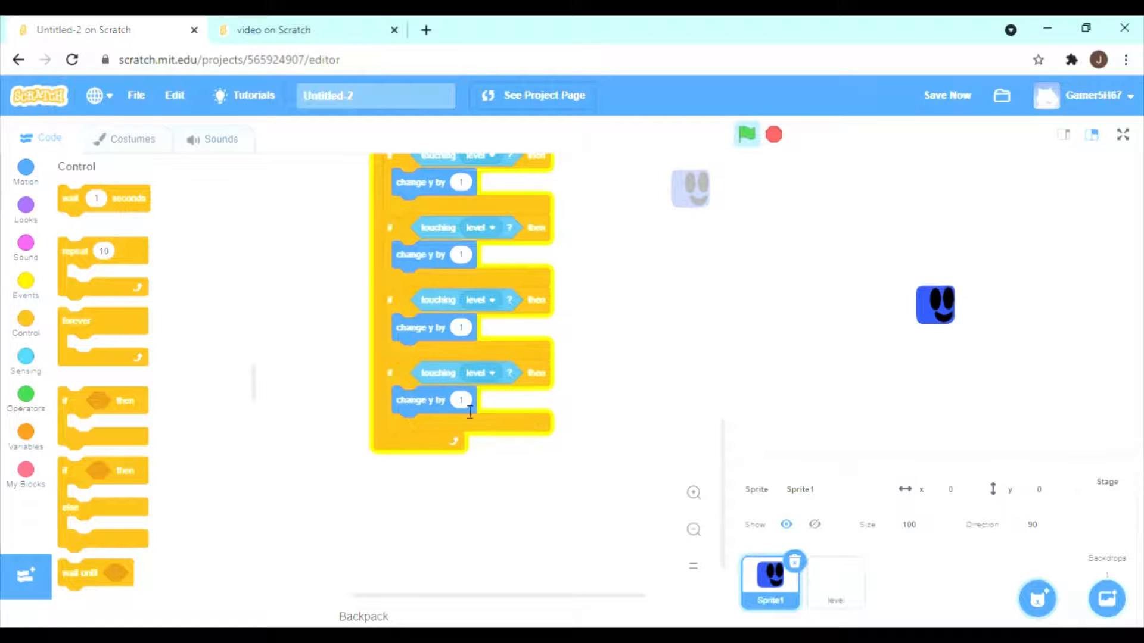
click(461, 400)
text(-4)
Add change x by 10 beneath change y by -4 and build a loose abs of x = x comparison.
click(26, 168)
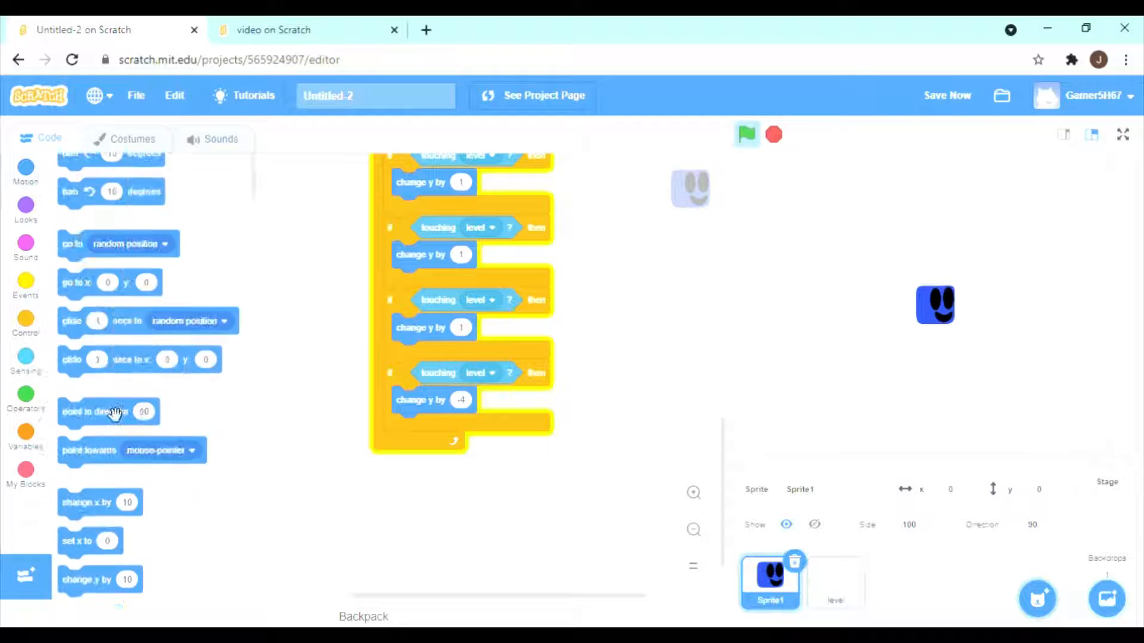
drag(100, 262, 459, 456)
click(26, 394)
drag(70, 440, 549, 527)
scroll(133, 409, down, 5)
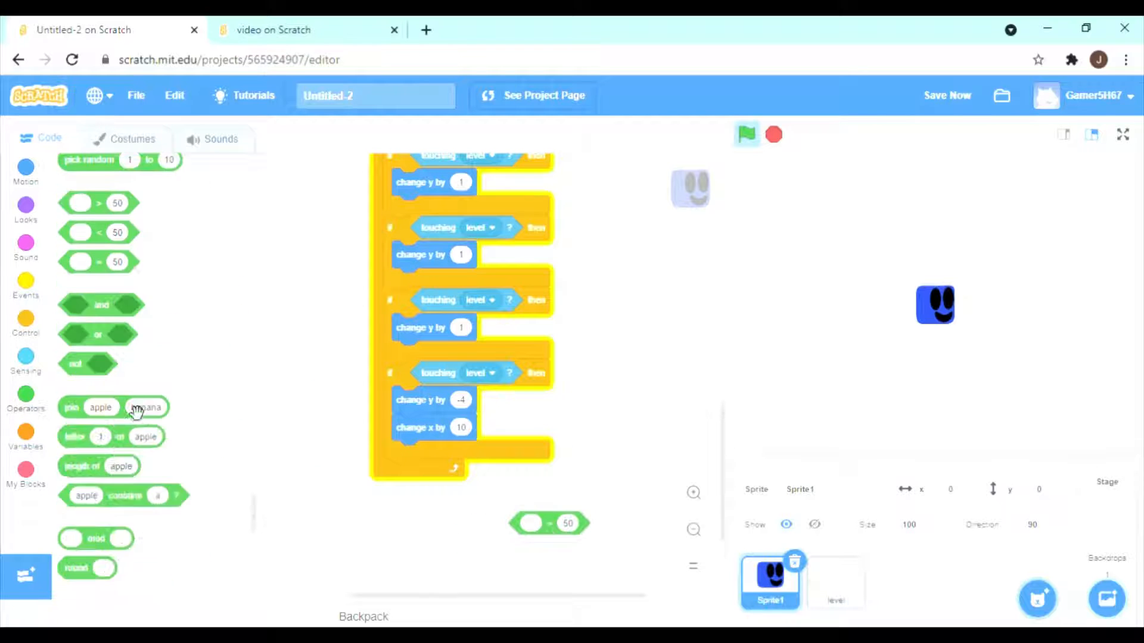
drag(113, 531, 568, 543)
click(26, 438)
drag(93, 438, 634, 525)
drag(92, 438, 596, 534)
drag(630, 537, 595, 567)
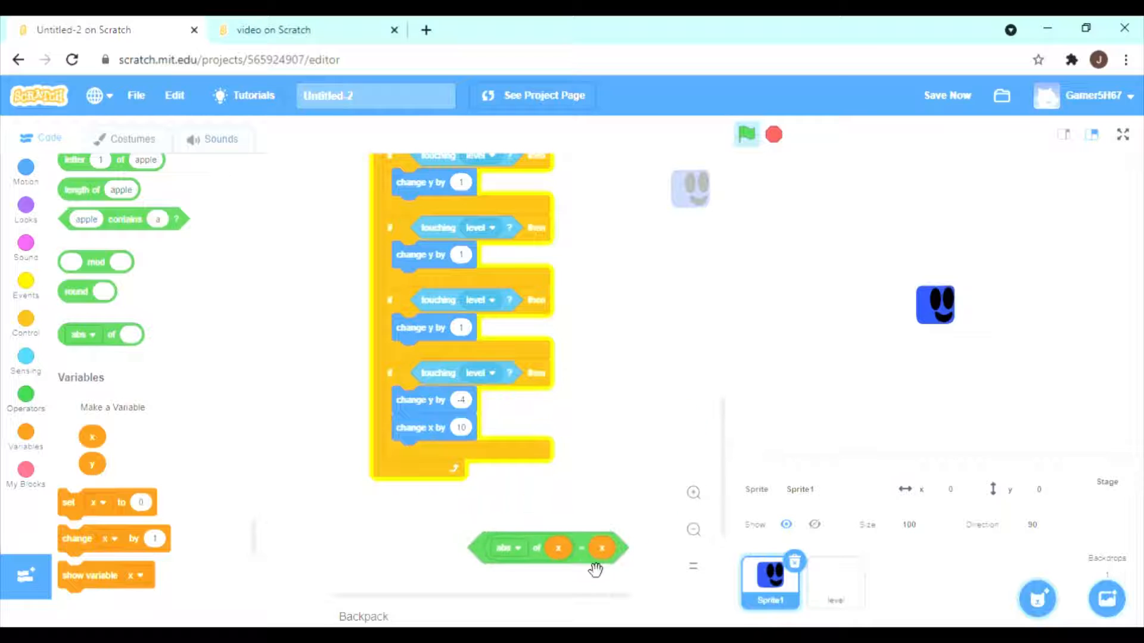
Fill the change x by block under change y by -4 with an equals operator reading x = -10.
scroll(136, 262, up, 5)
drag(98, 241, 512, 438)
click(26, 437)
click(674, 422)
text(-10)
Add an if key up arrow pressed block at the end of the forever loop containing set y to 0.
click(35, 319)
drag(131, 416, 464, 493)
scroll(554, 489, down, 1)
click(26, 363)
drag(73, 410, 438, 401)
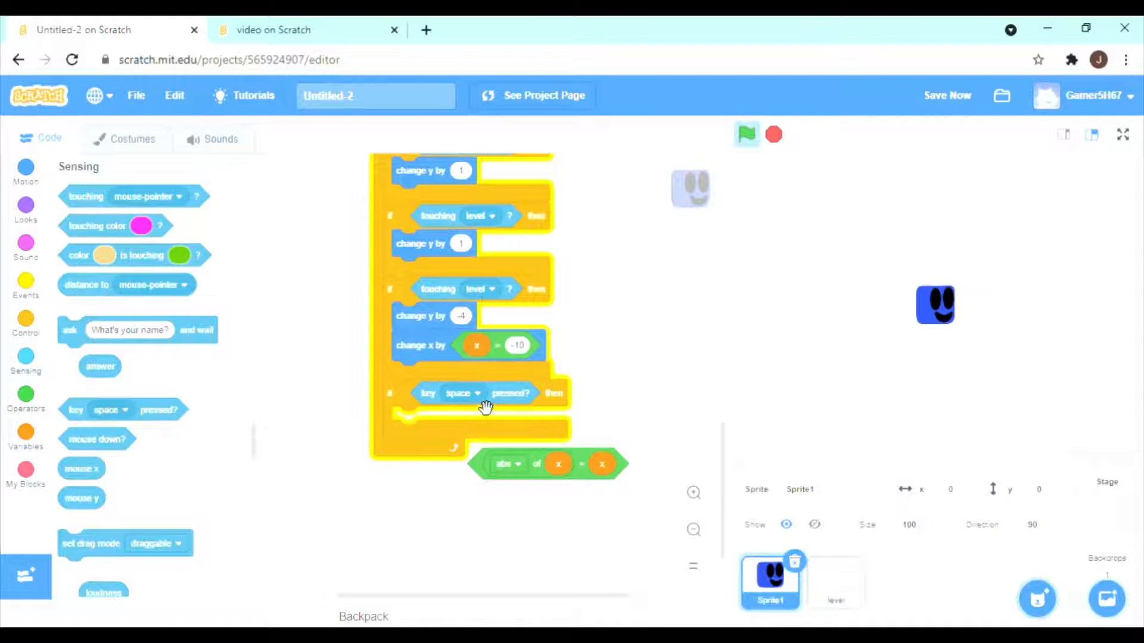
click(486, 395)
click(472, 460)
click(26, 437)
drag(69, 291, 422, 406)
Add an if-then block at the loop's end with the abs of x = x condition, containing change x by 13.
scroll(421, 513, down, 1)
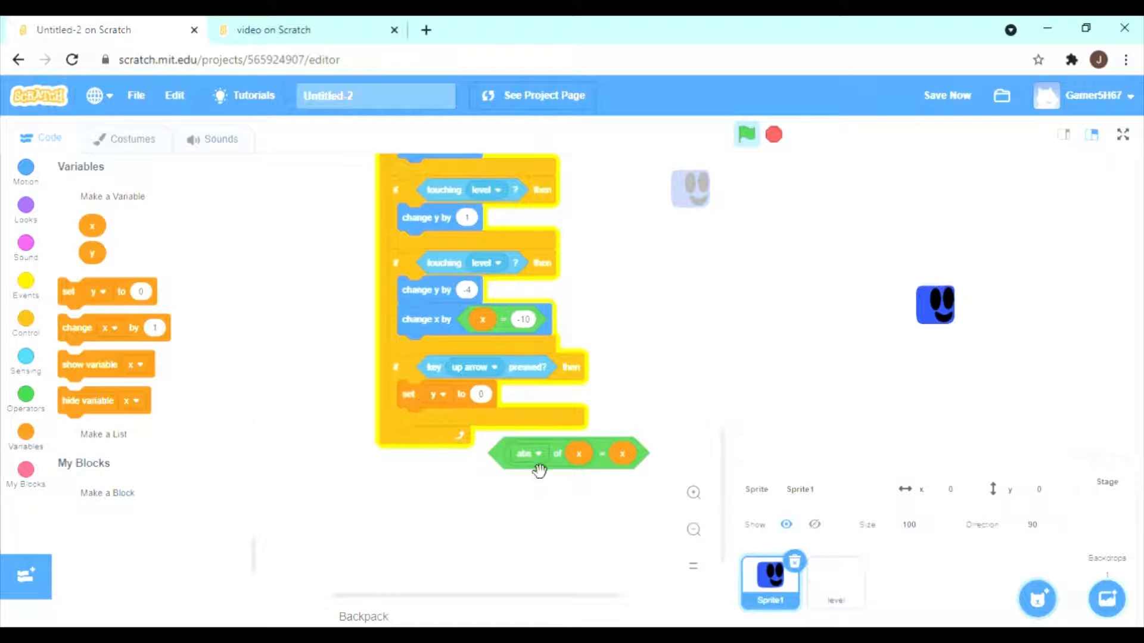
click(26, 323)
drag(66, 404, 400, 448)
drag(580, 466, 508, 457)
click(24, 437)
drag(70, 329, 411, 479)
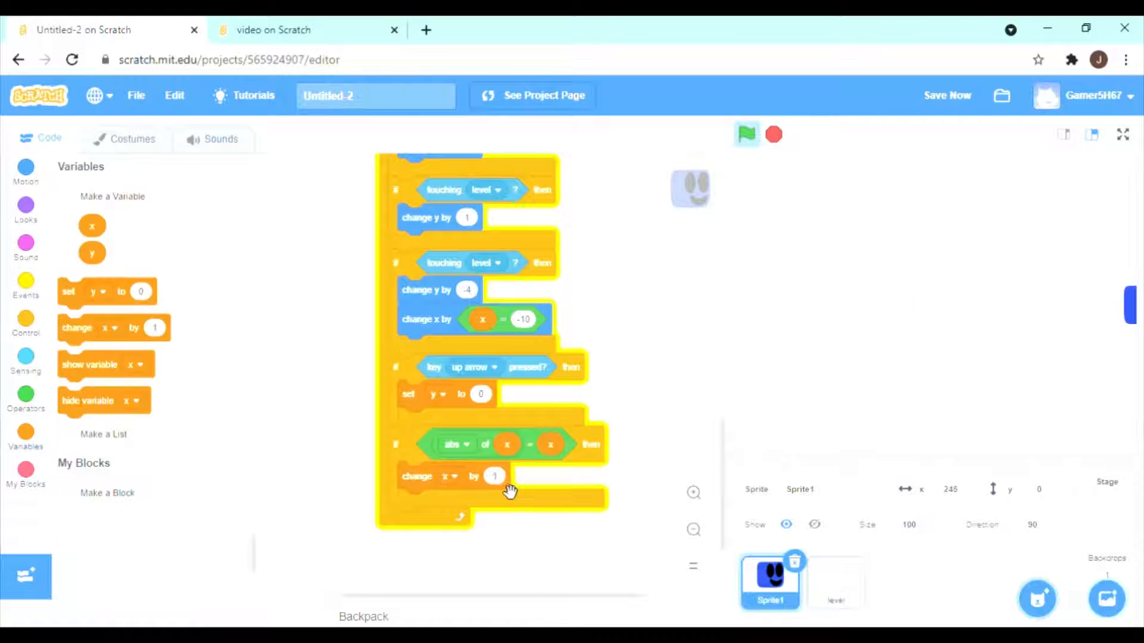
click(496, 478)
text(13)
Duplicate the change x by 13 block below the abs condition and set the copy to -13.
right_click(489, 486)
click(506, 504)
click(476, 539)
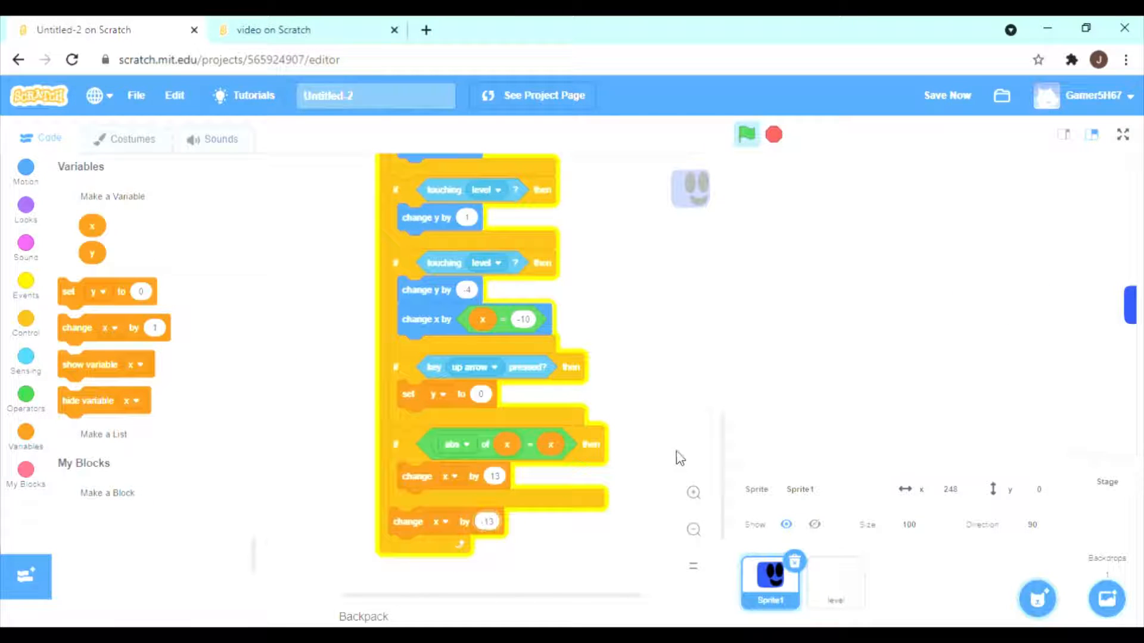
Replace the abs condition's if-then with an if-else holding change x by 13 and, under else, change x by -13.
drag(417, 447, 509, 479)
click(25, 320)
drag(68, 475, 271, 476)
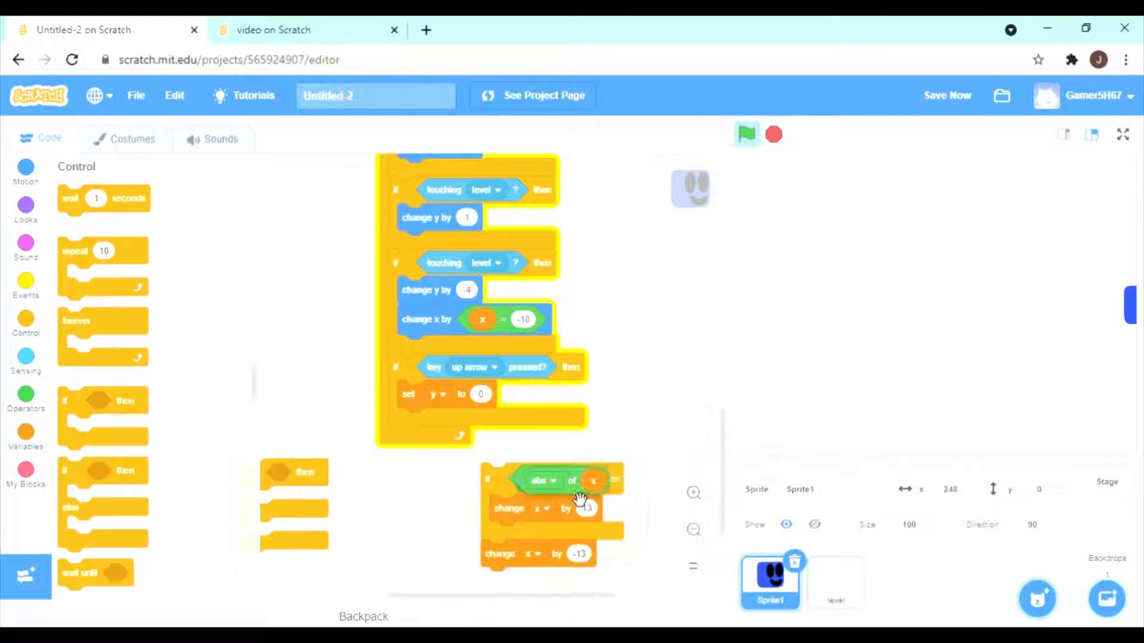
drag(577, 489, 341, 495)
drag(509, 504, 311, 501)
drag(501, 539, 311, 551)
drag(494, 476, 589, 448)
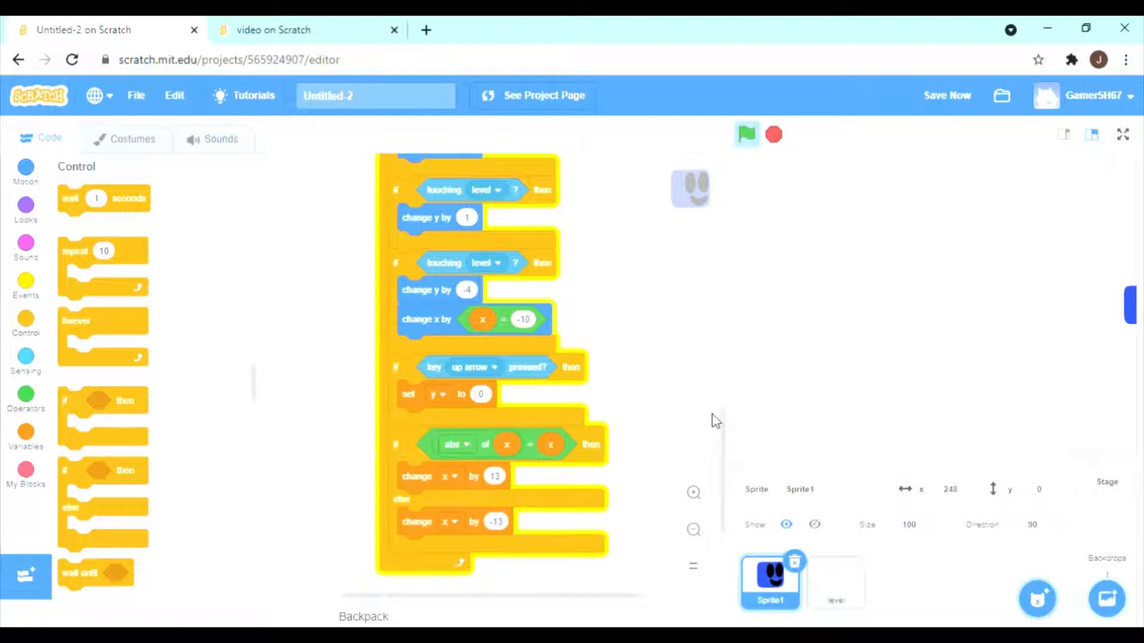
scroll(703, 405, up, 3)
scroll(713, 435, down, 5)
drag(67, 471, 400, 486)
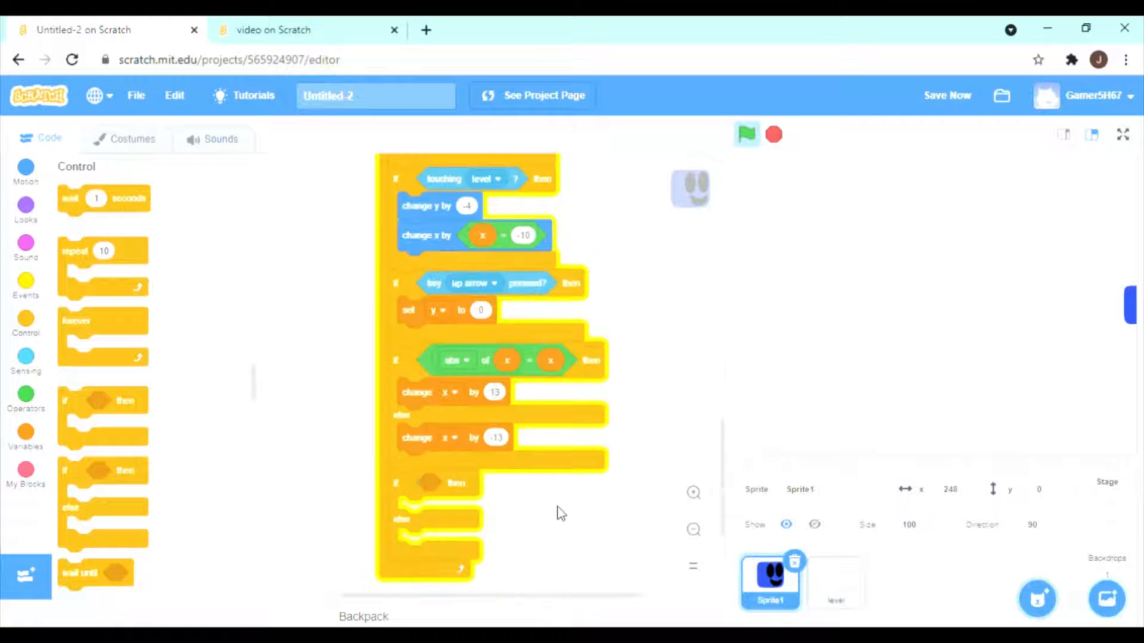
right_click(466, 493)
click(517, 542)
Add an if-then block at the loop's end and place a duplicate of change x by -13 inside it.
drag(134, 405, 464, 499)
right_click(474, 447)
click(507, 460)
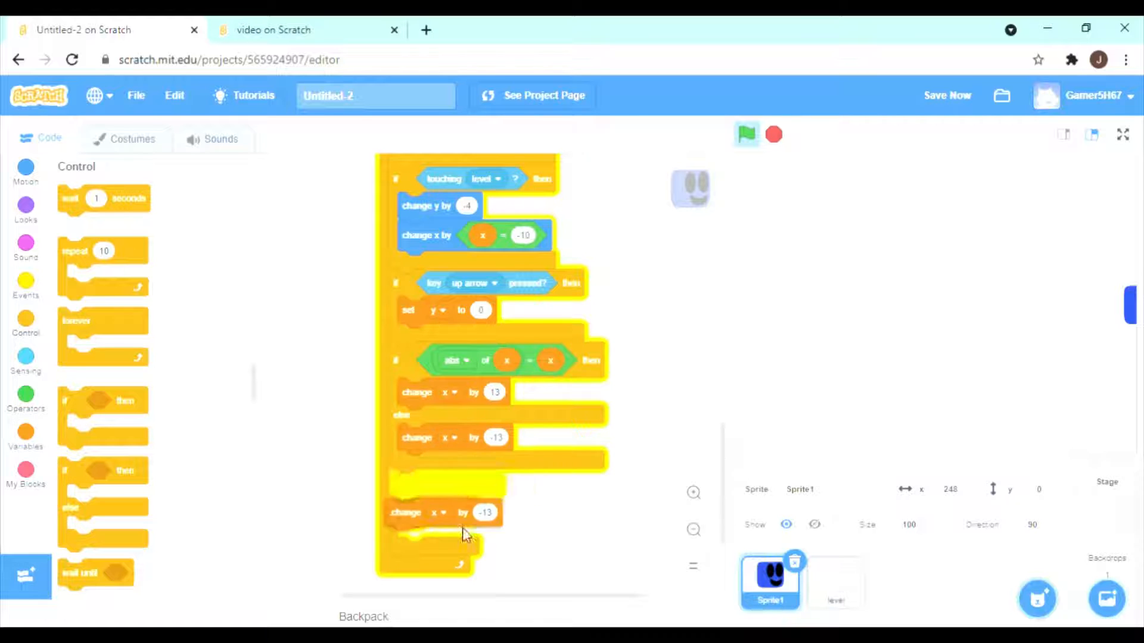
click(467, 530)
Add a change y by block below the last if-then and give that if-then a touching mouse-pointer condition.
scroll(548, 521, down, 3)
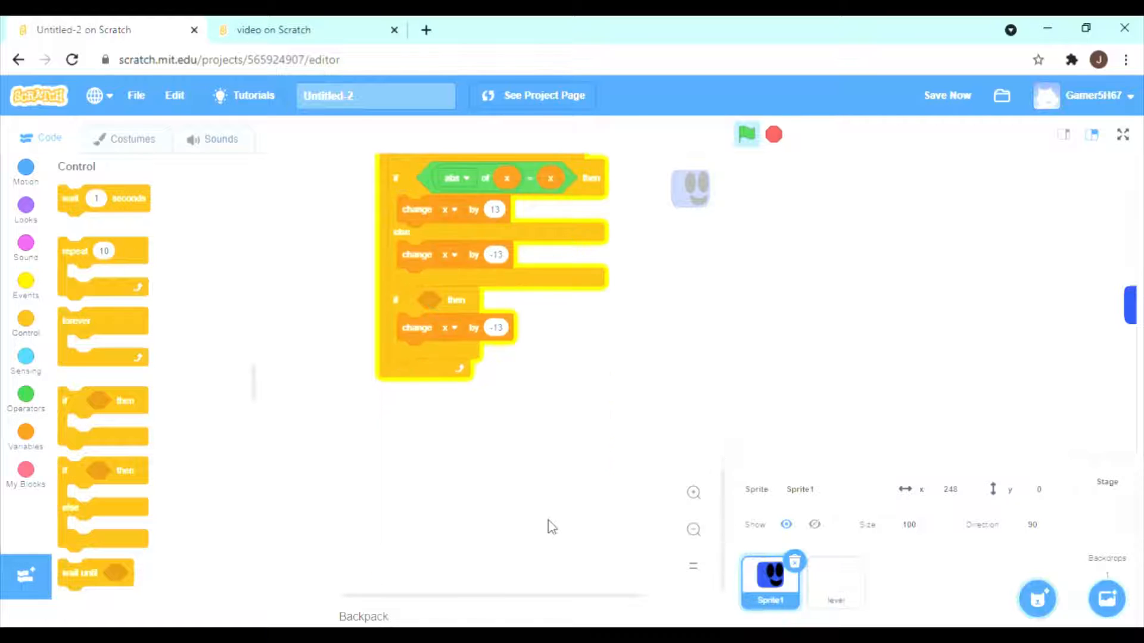
click(26, 176)
drag(74, 243, 408, 371)
click(26, 357)
drag(84, 196, 444, 300)
Put the variable y into the last change y by block and add an empty if-then block below it.
scroll(504, 415, down, 1)
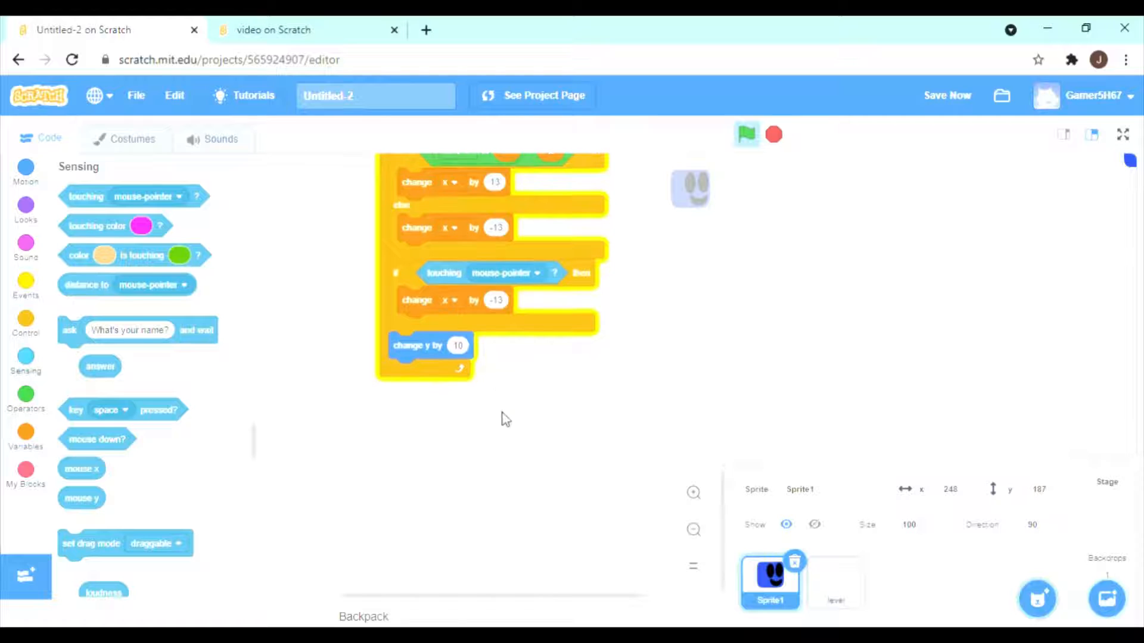
click(25, 431)
drag(92, 253, 460, 348)
click(25, 319)
drag(119, 443, 450, 415)
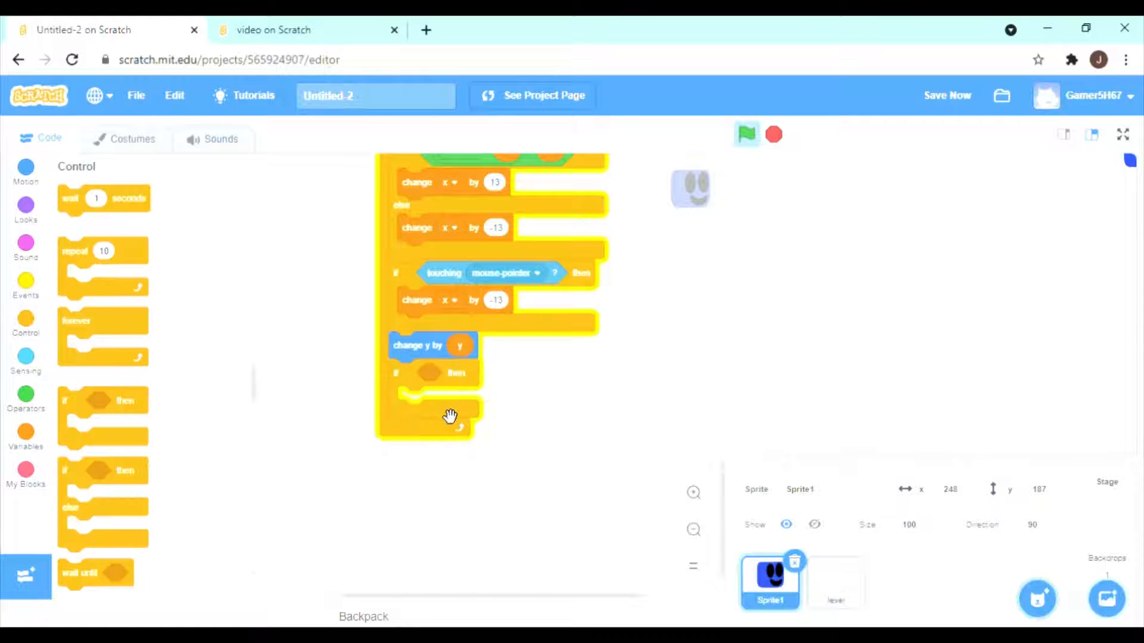
Prepare loose touching level and key up arrow pressed conditions beside the script.
click(25, 356)
drag(182, 199, 685, 389)
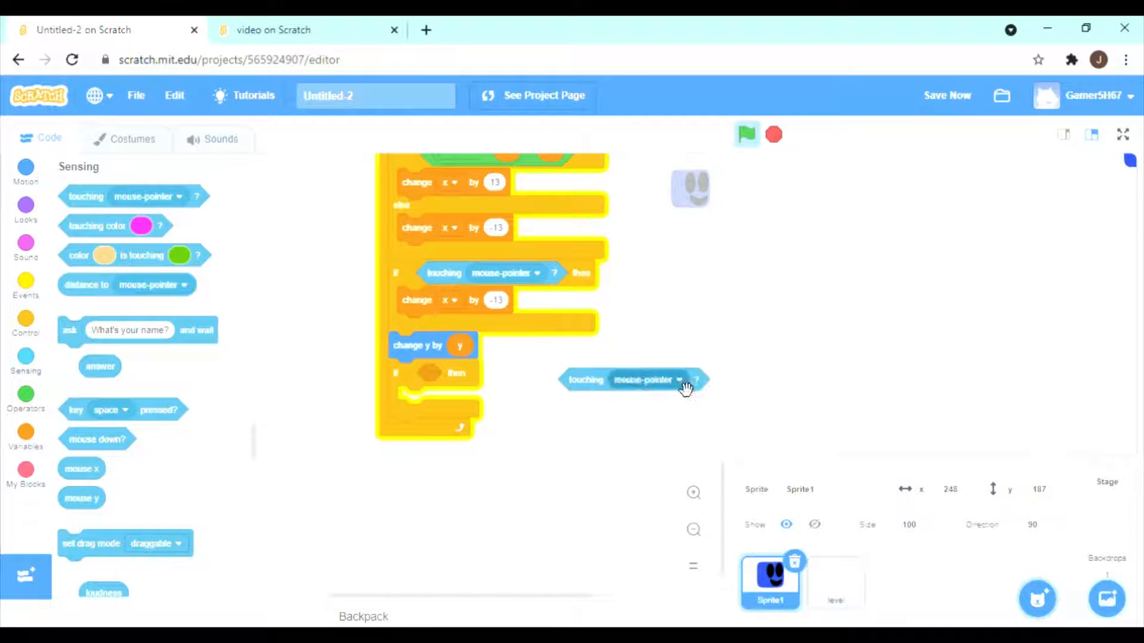
click(646, 468)
click(605, 470)
drag(120, 410, 645, 445)
click(562, 230)
Join key up arrow pressed and touching level with an and operator and use it as the empty if-then's condition.
click(26, 395)
scroll(101, 393, down, 1)
drag(101, 389, 542, 530)
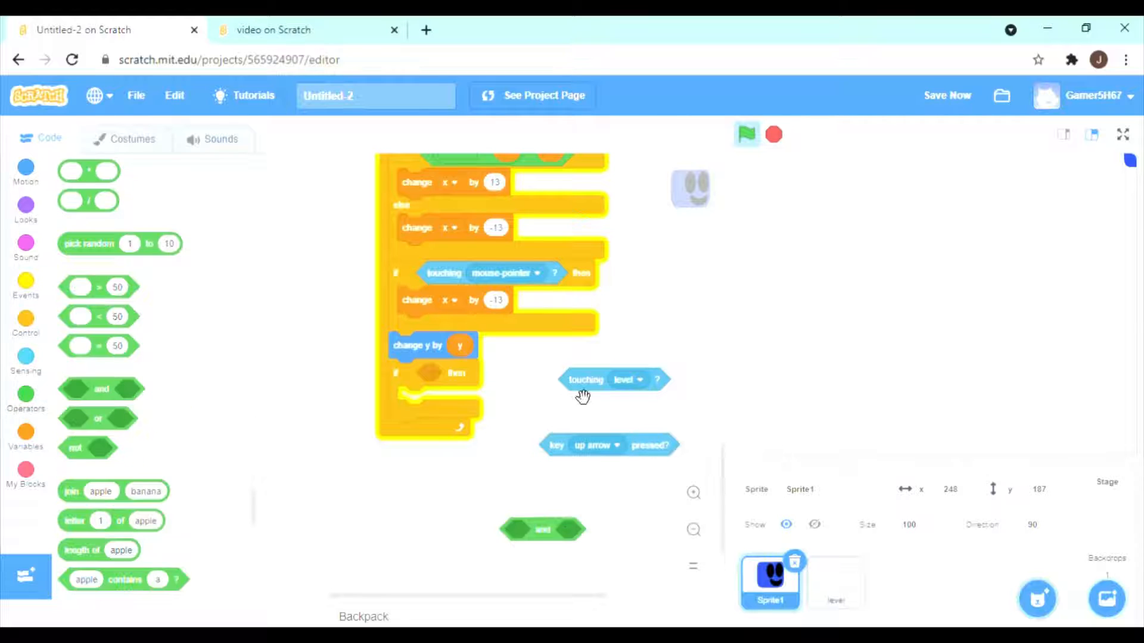
drag(583, 390, 579, 543)
drag(617, 460, 577, 549)
drag(612, 542, 563, 416)
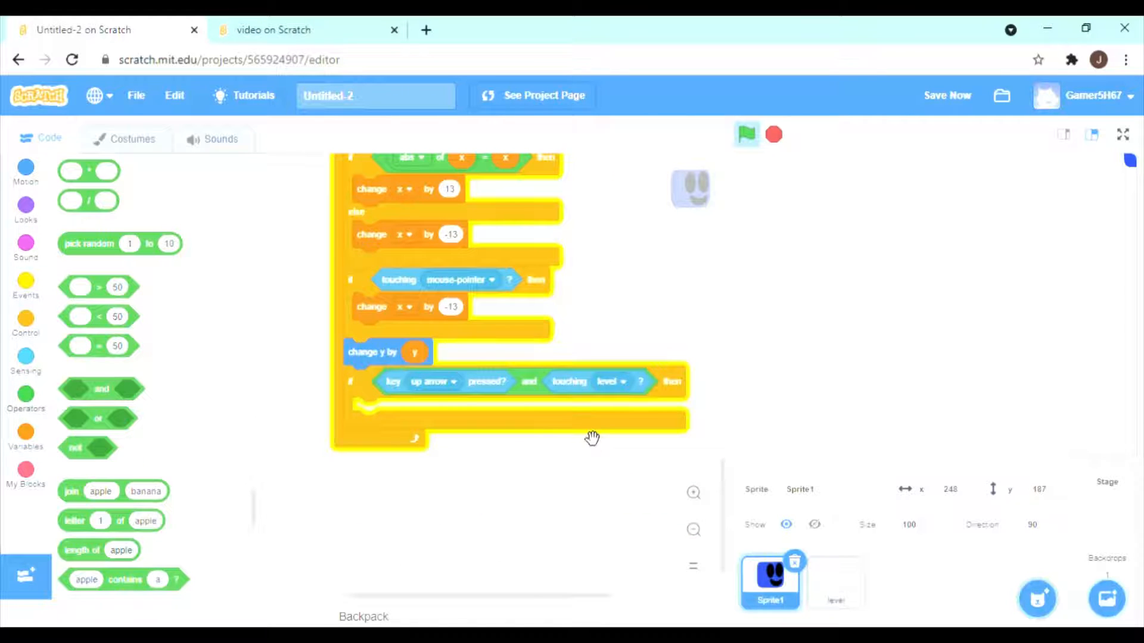
Change the earlier up arrow block's set y value to 14 and duplicate that set block into the new jump condition.
scroll(592, 439, up, 4)
click(439, 444)
right_click(417, 445)
click(430, 455)
scroll(471, 471, down, 3)
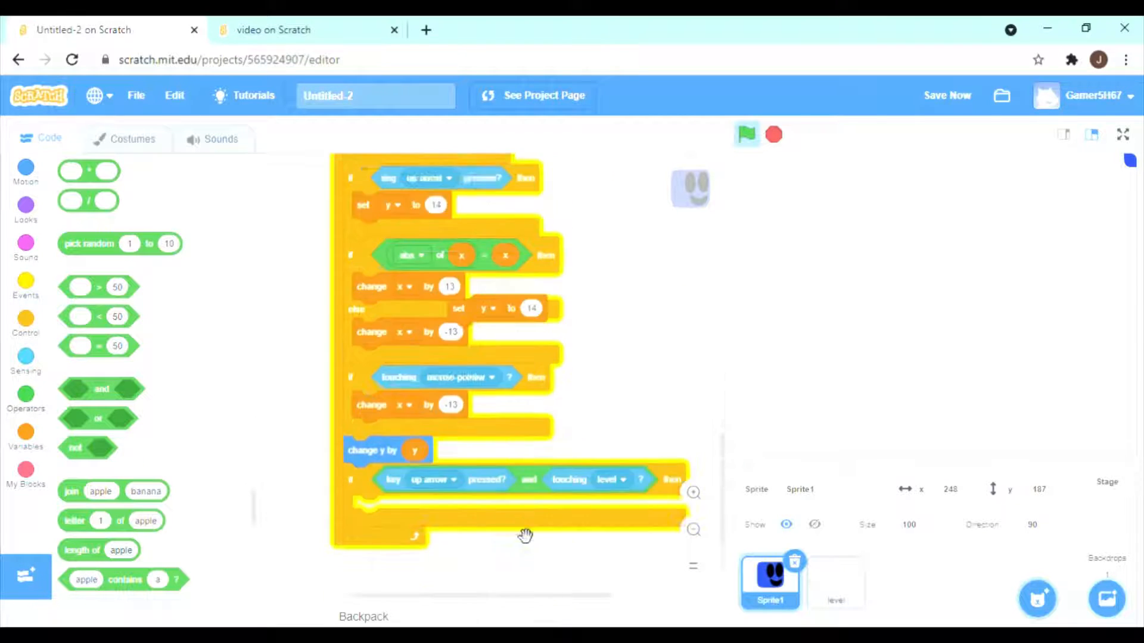
scroll(525, 536, down, 2)
click(580, 417)
Add an if-then block at the end of the loop with a change y by -1 block directly above it.
click(25, 319)
drag(68, 401, 501, 531)
scroll(519, 538, down, 2)
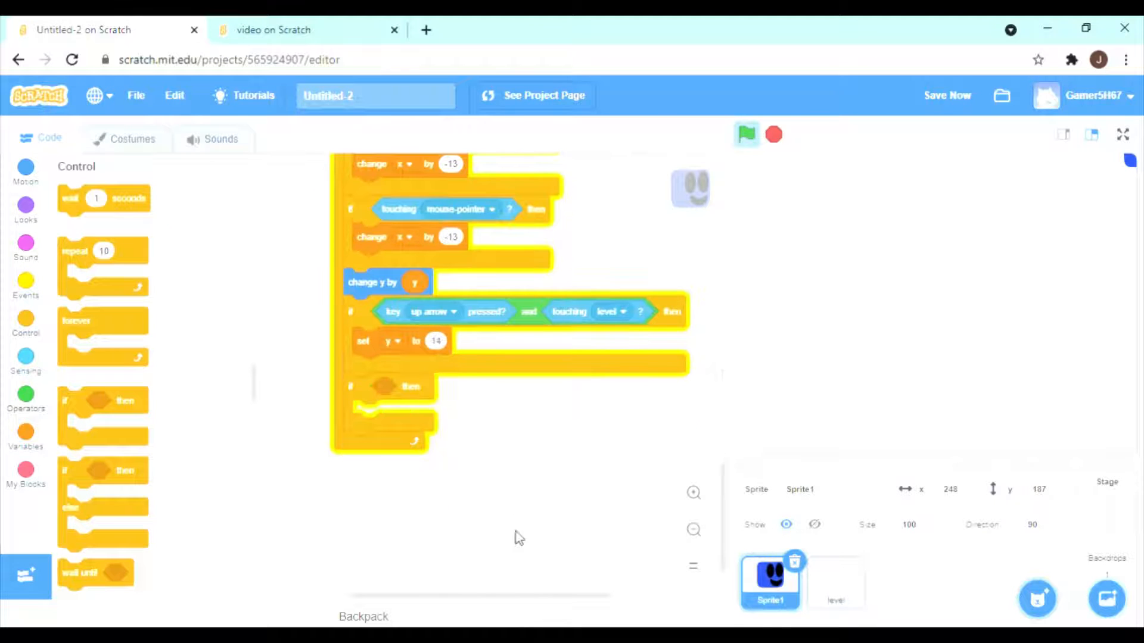
click(26, 167)
scroll(119, 357, down, 3)
drag(67, 414, 352, 387)
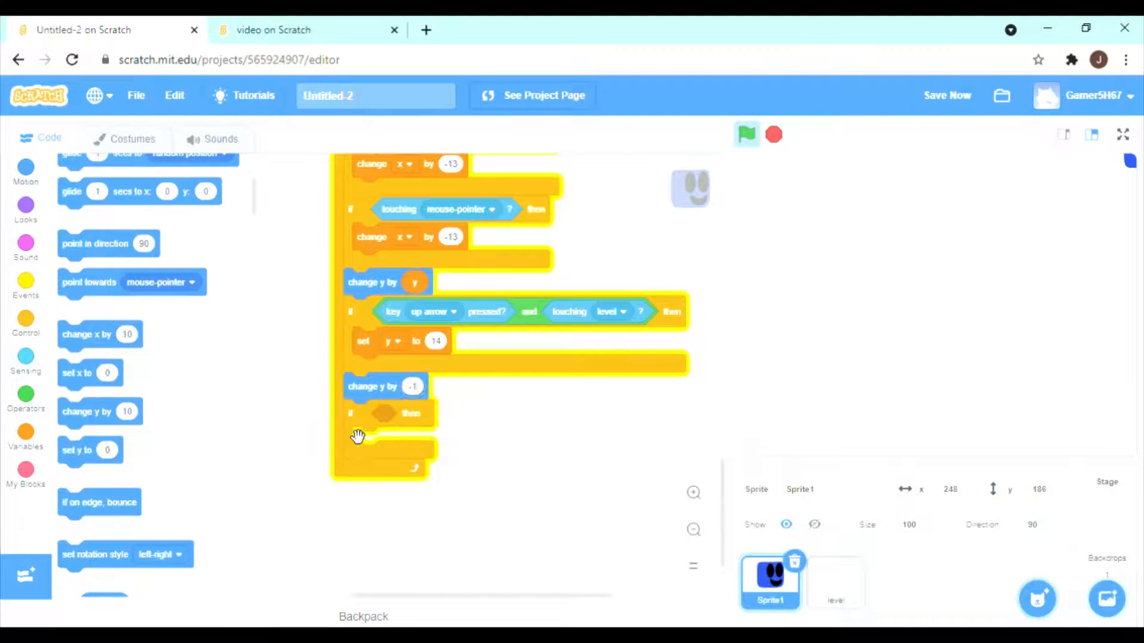
Build a less-than comparison of y position < -170 for the last if-then block.
click(26, 395)
drag(113, 403, 536, 477)
click(19, 182)
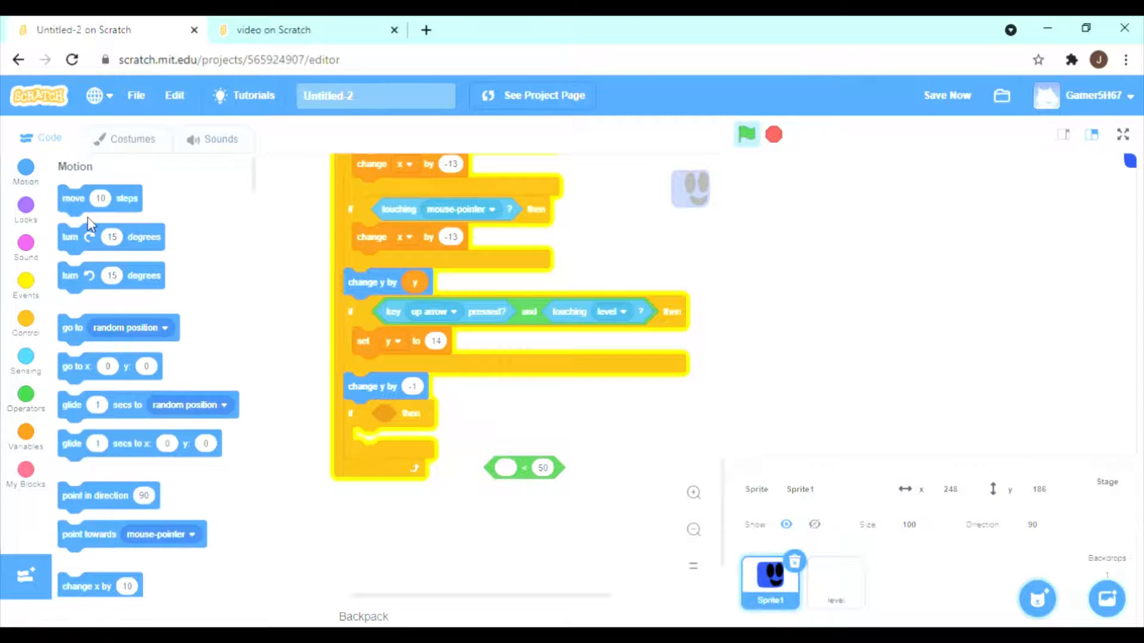
click(27, 407)
click(22, 357)
click(25, 167)
drag(98, 422, 551, 501)
click(462, 416)
text(-170)
Place the y position comparison in the first slot of an or operator and set it as the last if-then's condition.
click(25, 399)
drag(101, 505, 627, 484)
click(694, 530)
drag(558, 517, 581, 462)
click(693, 493)
drag(675, 487, 495, 418)
Add a go to block with x -150 and y 0 inside the last if-then block.
click(26, 167)
scroll(149, 357, down, 2)
drag(71, 283, 366, 453)
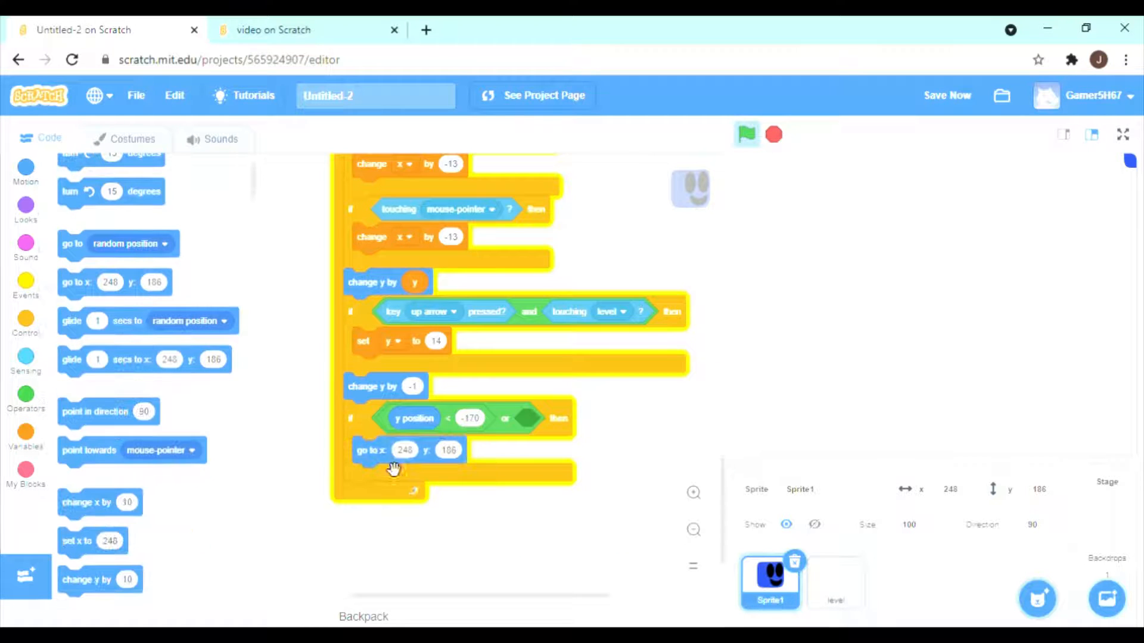
click(407, 450)
text(-150)
click(449, 450)
text(0)
key(Return)
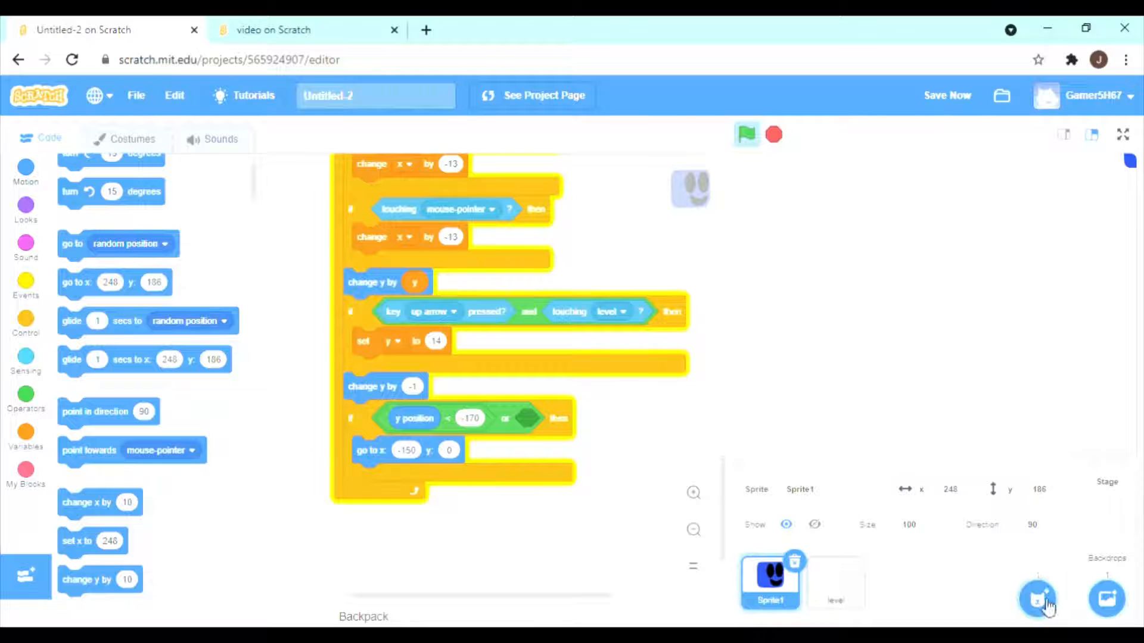
mouse_move(1038, 598)
click(1038, 539)
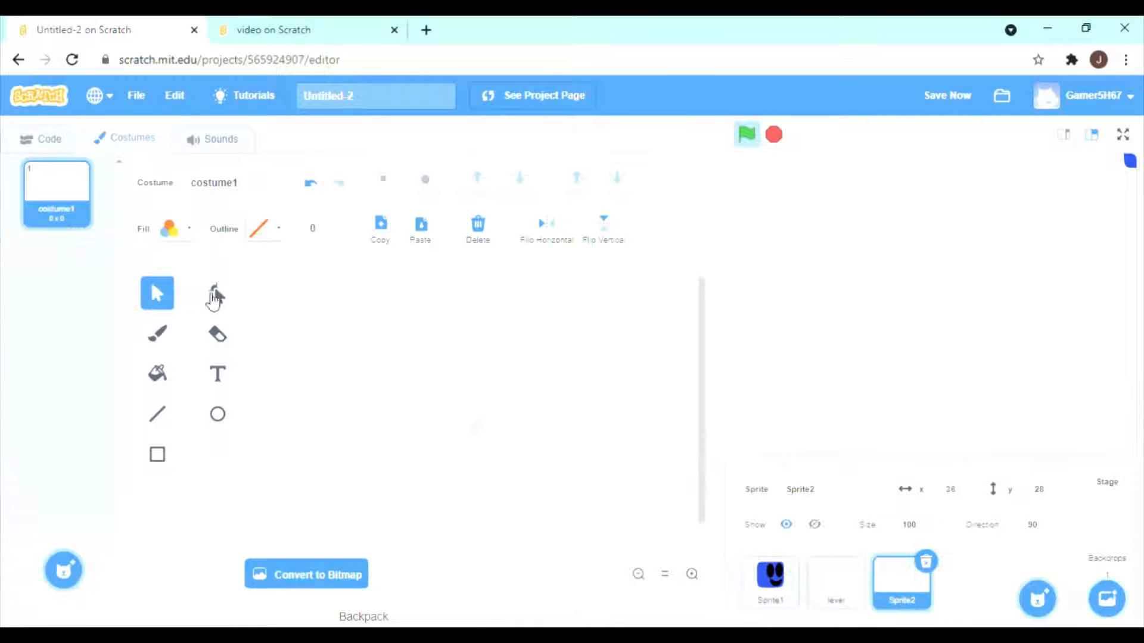
click(51, 138)
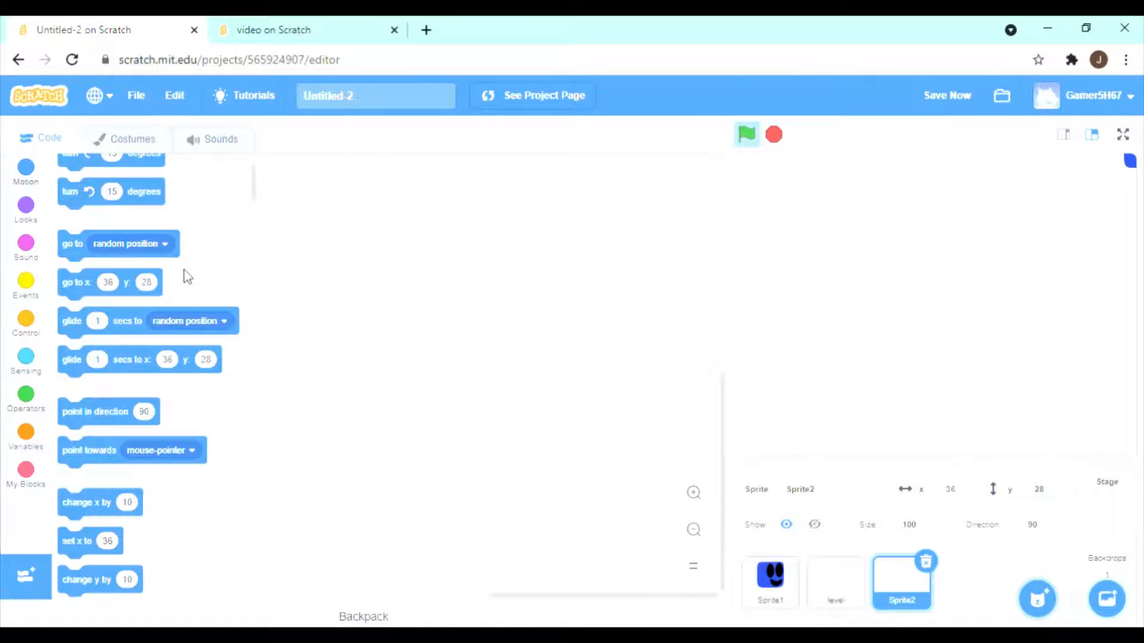
click(926, 561)
right_click(845, 594)
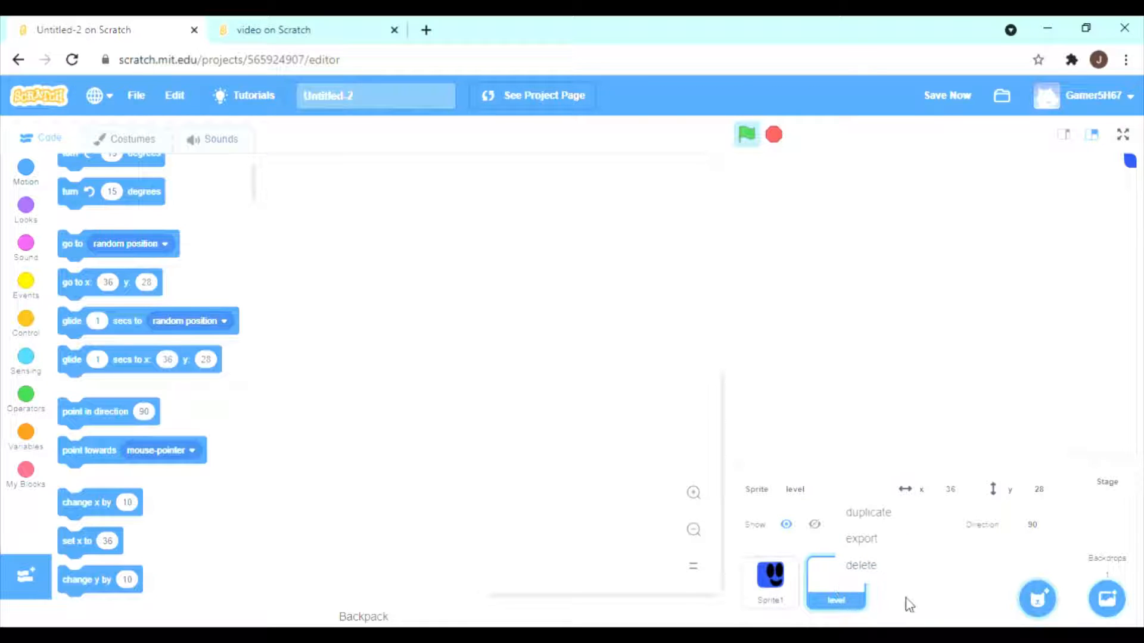
click(927, 606)
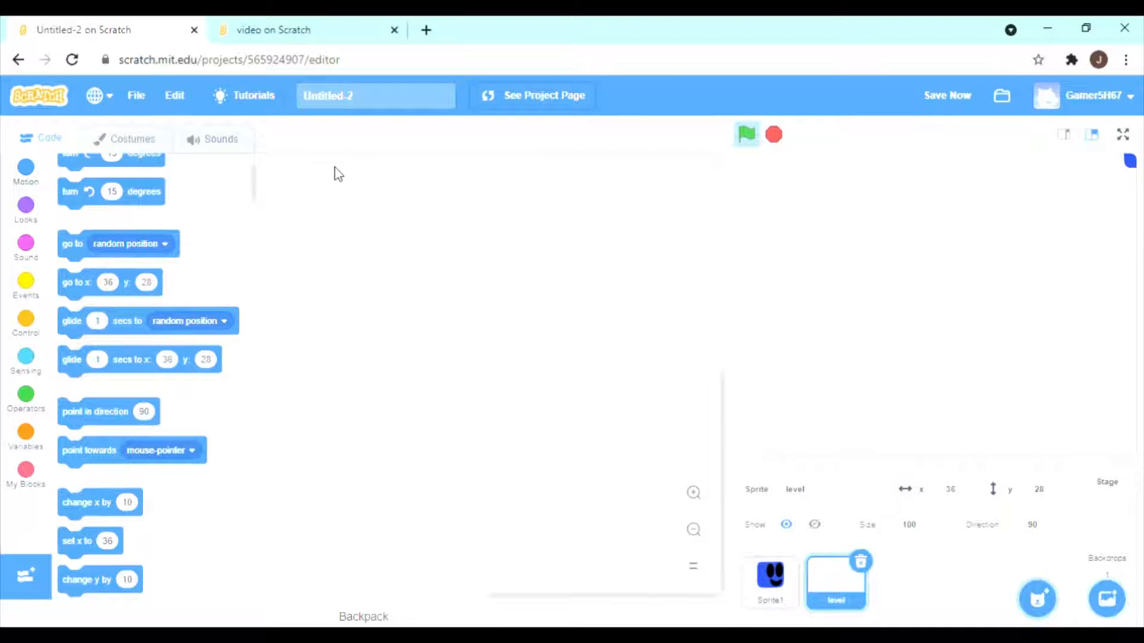
Duplicate the level sprite and rename the copy Danger.
right_click(837, 575)
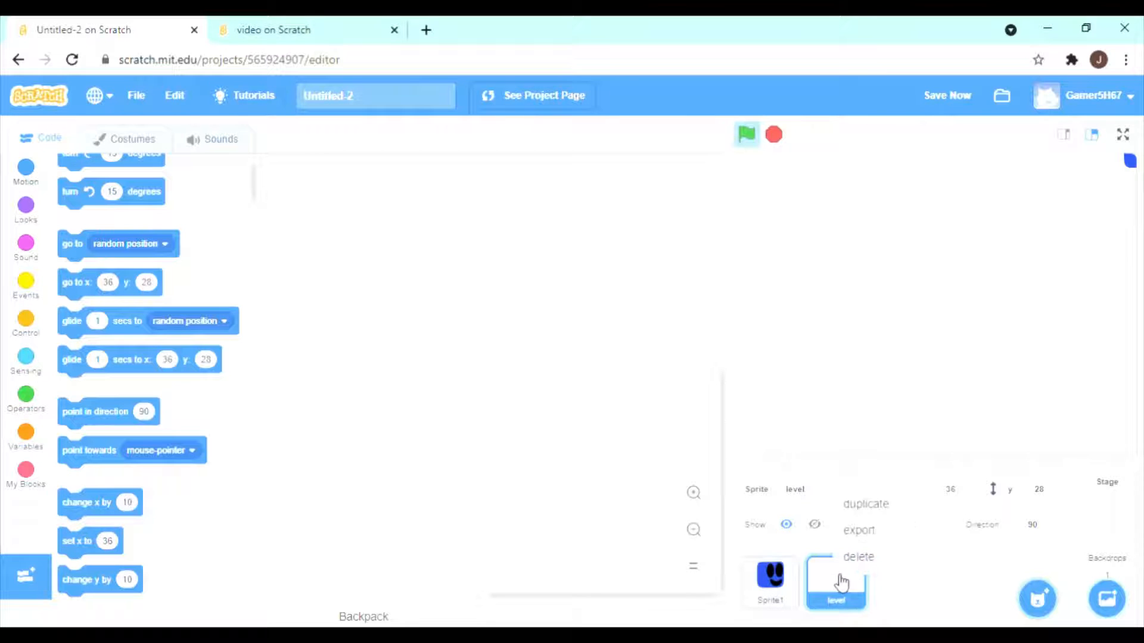
click(864, 513)
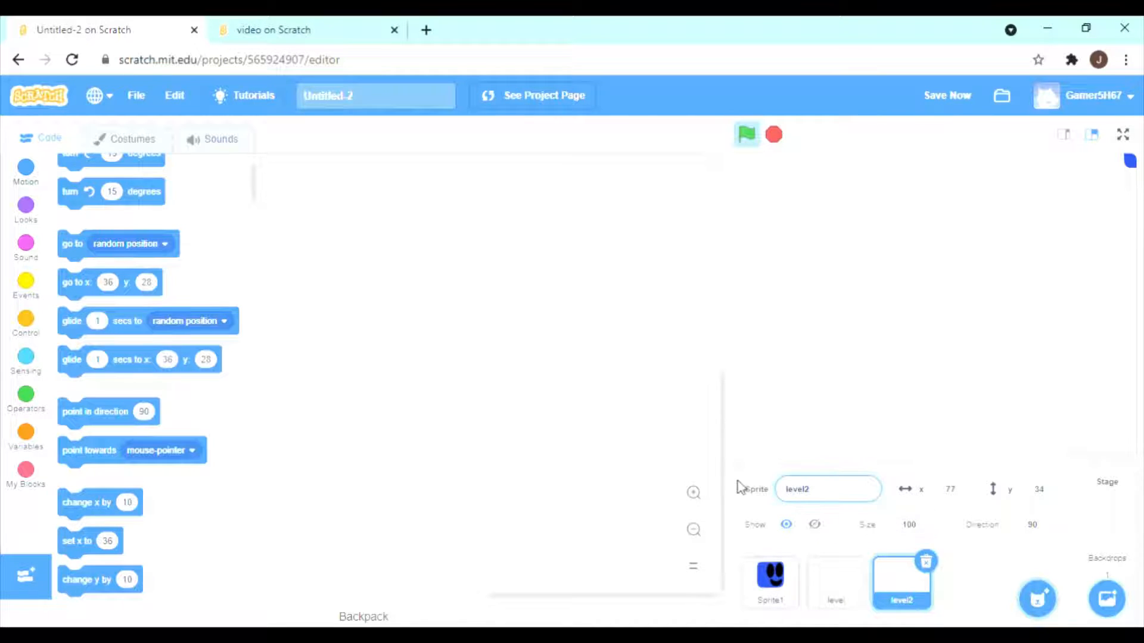
key(BackSpace)
key(BackSpace)
key(BackSpace)
key(BackSpace)
key(BackSpace)
key(BackSpace)
key(Return)
mouse_move(1010, 585)
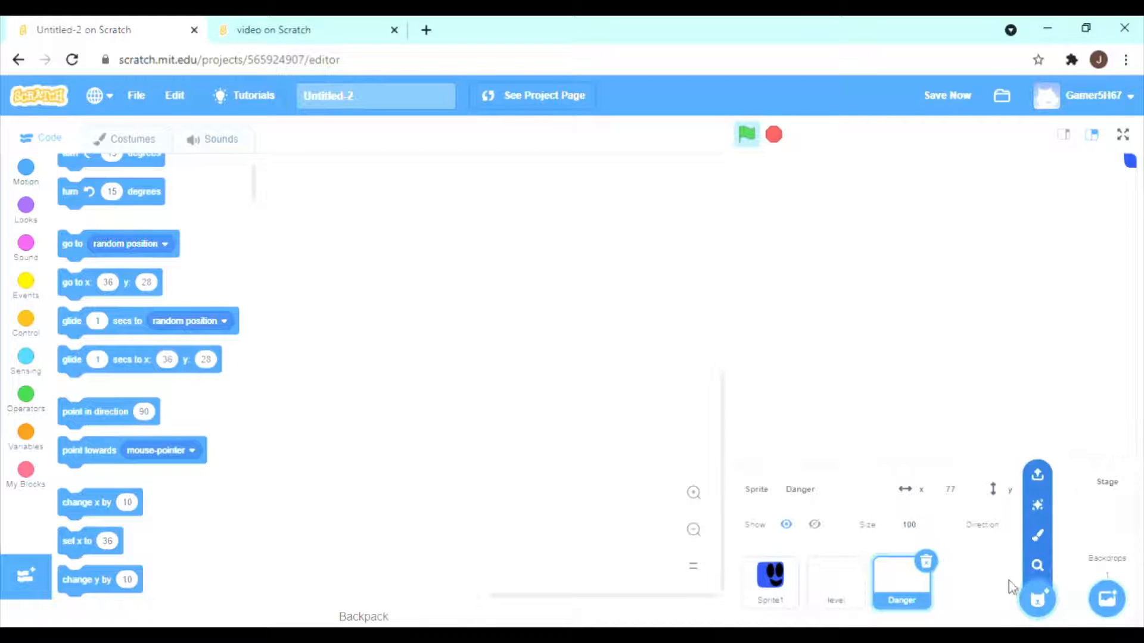
In Sprite1's script, fill the empty slot of the or condition with touching Danger.
click(787, 578)
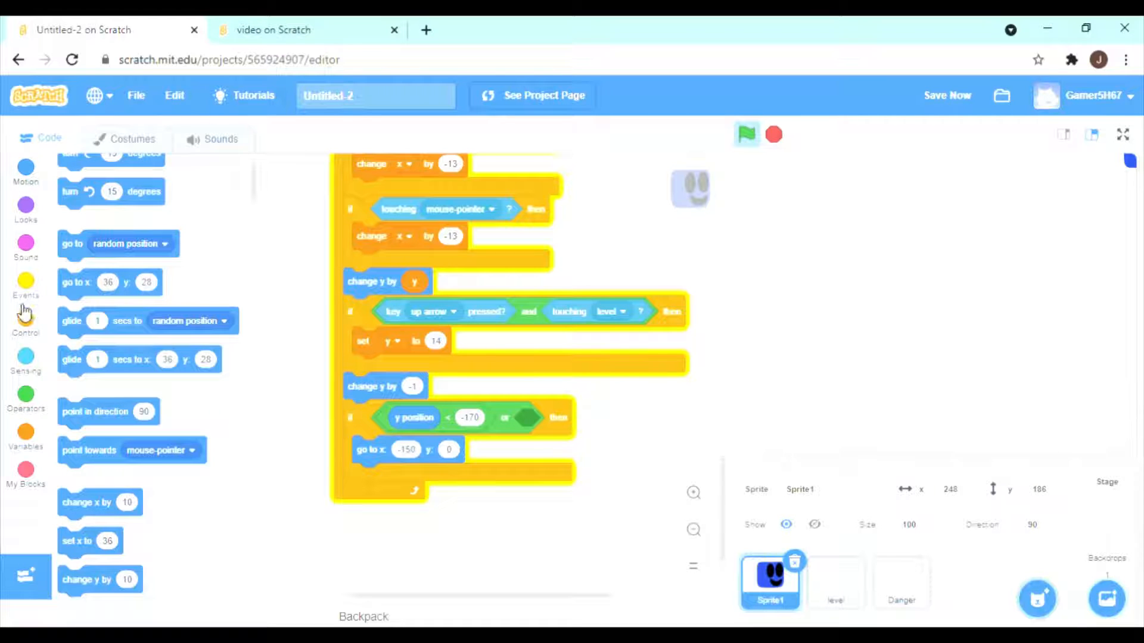
click(26, 357)
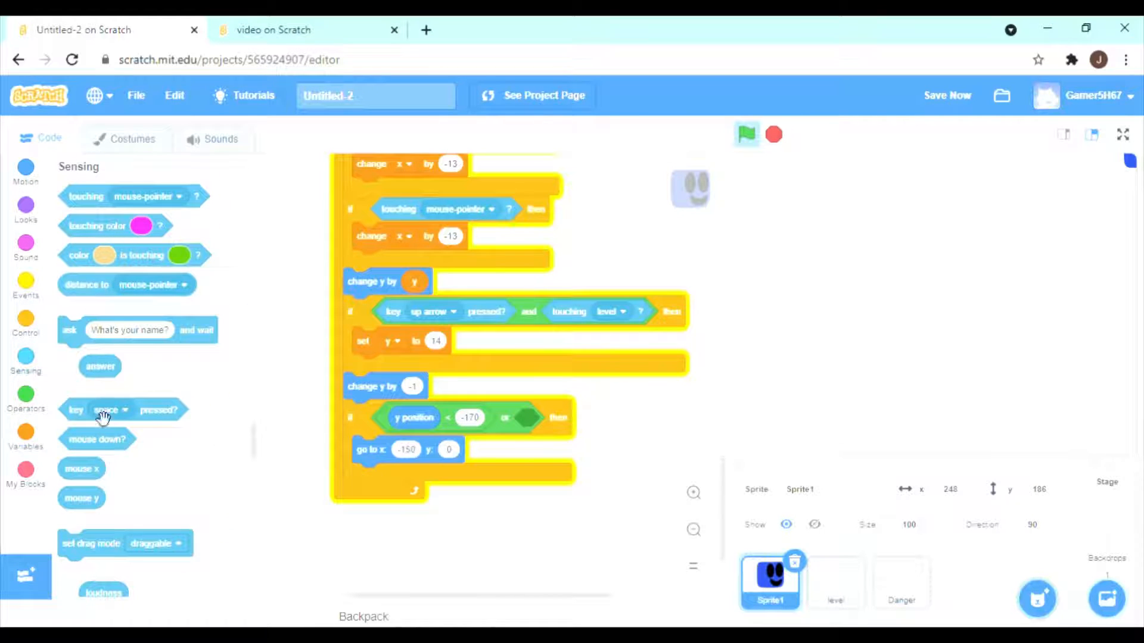
drag(99, 205, 543, 436)
click(608, 528)
click(533, 483)
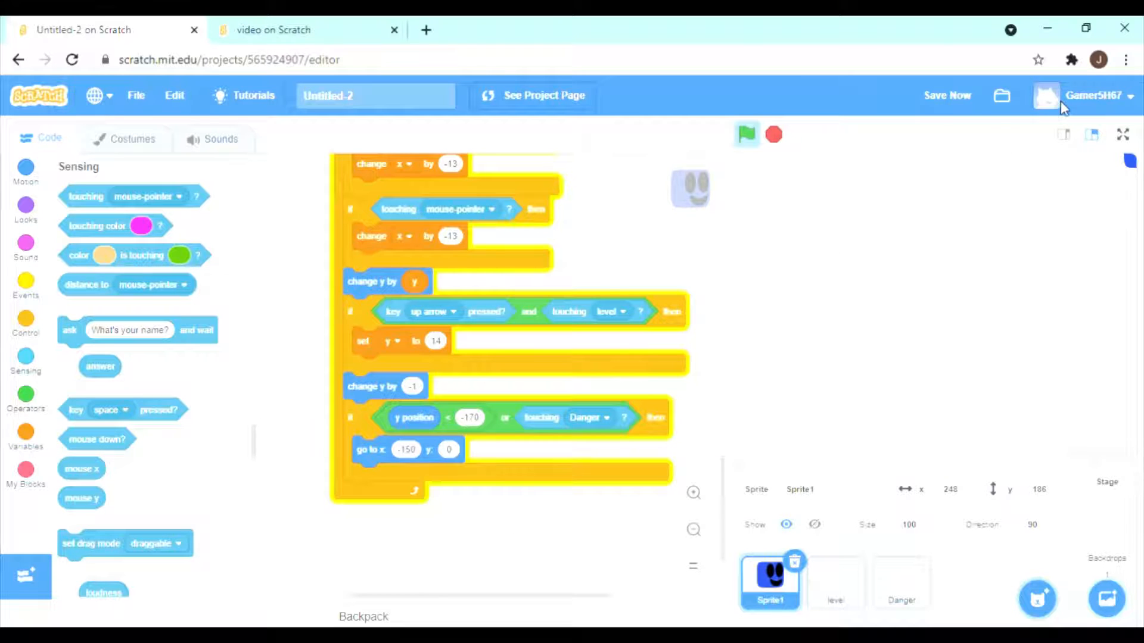
Switch to the project named video, close the Untitled-2 project and open Sprite1's costumes.
click(357, 26)
click(194, 30)
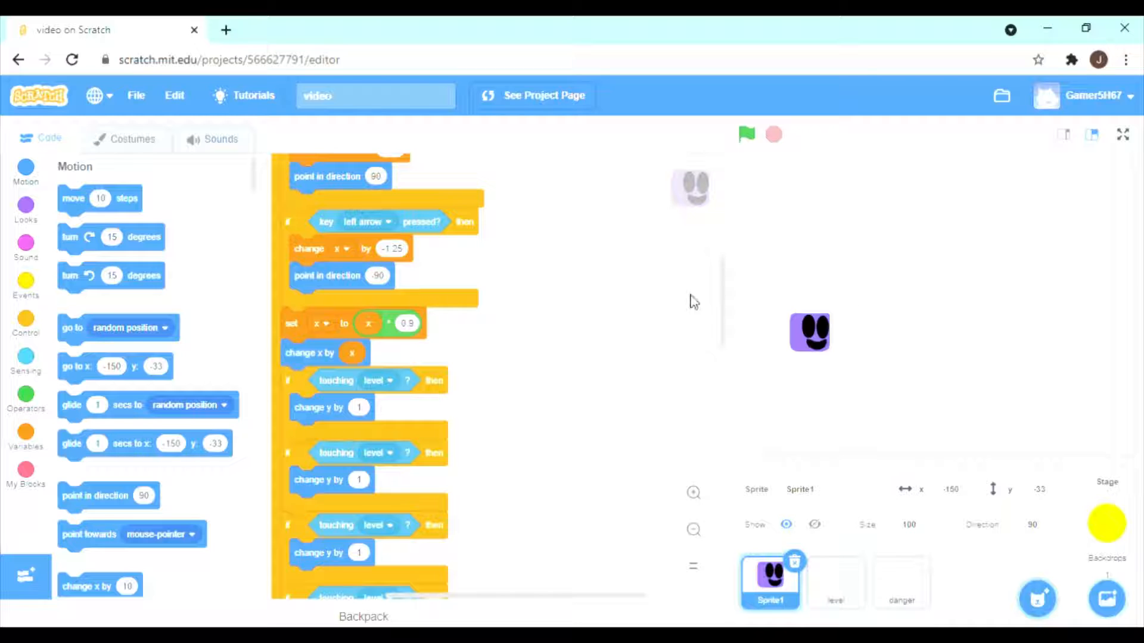
click(140, 148)
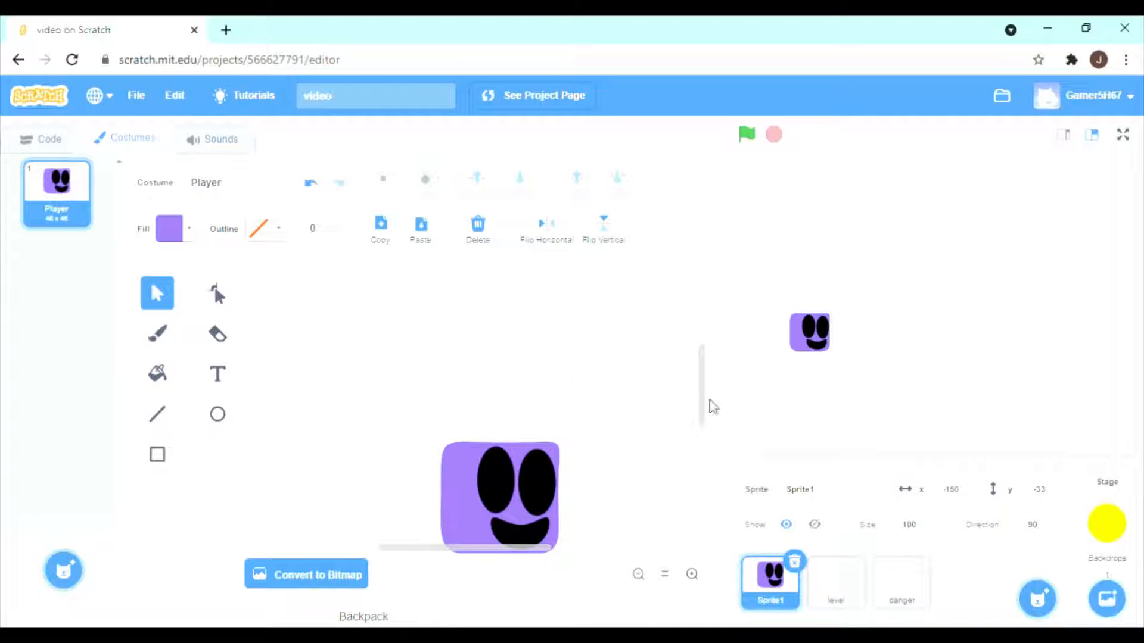
Open the level sprite's code and start a script with a when green flag clicked block.
drag(703, 408, 705, 431)
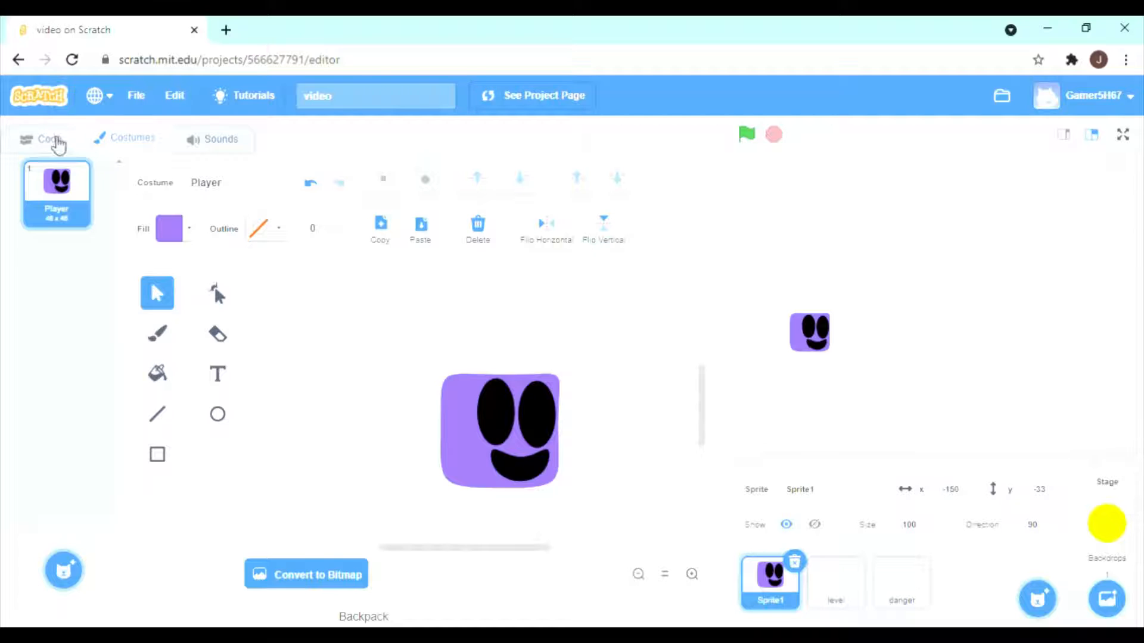
click(50, 139)
click(854, 608)
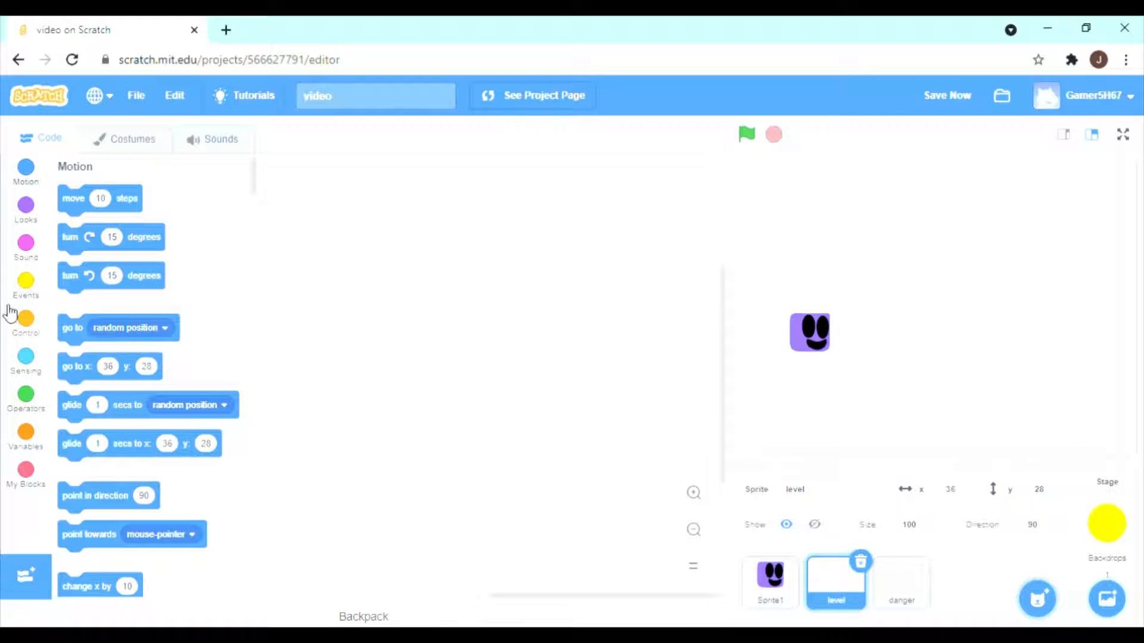
click(26, 283)
drag(121, 227, 456, 237)
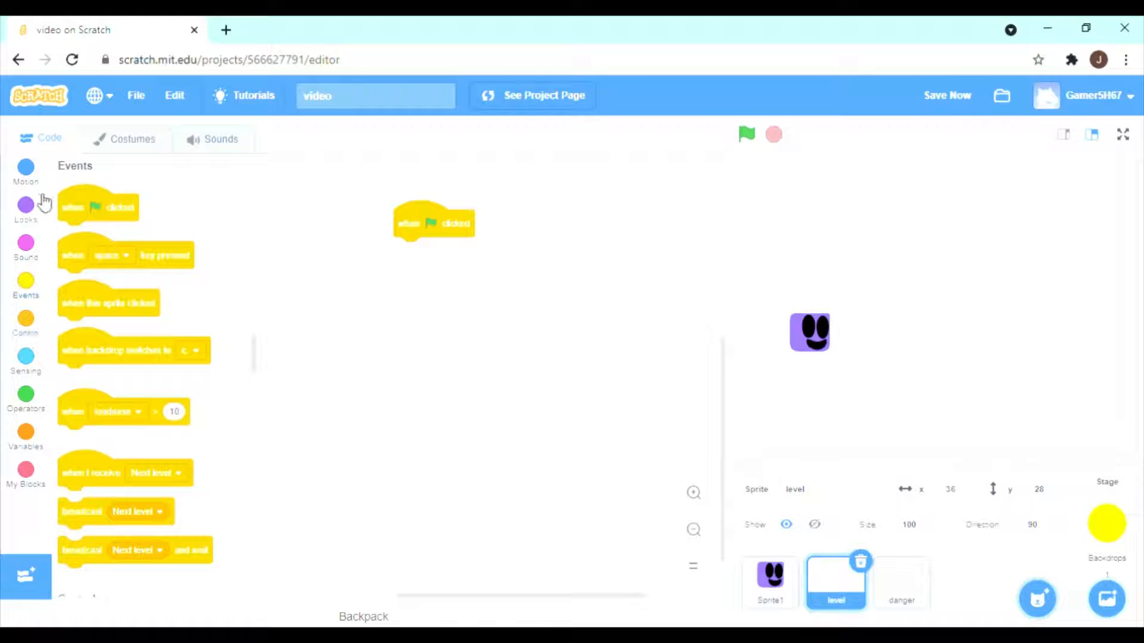
Attach a go to block with x 0 and y 0 under the level sprite's green-flag block.
click(26, 168)
drag(75, 376, 429, 261)
click(443, 252)
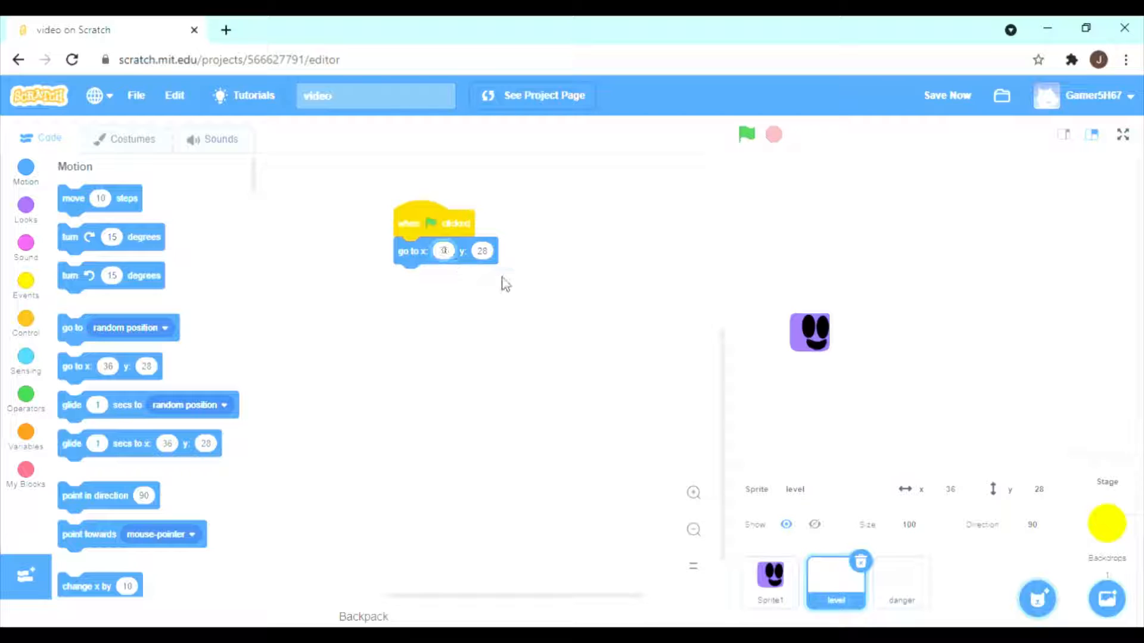
text(0)
key(Tab)
text(0)
Create a variable named LEVEL for all sprites and hide its readout from the stage.
click(26, 433)
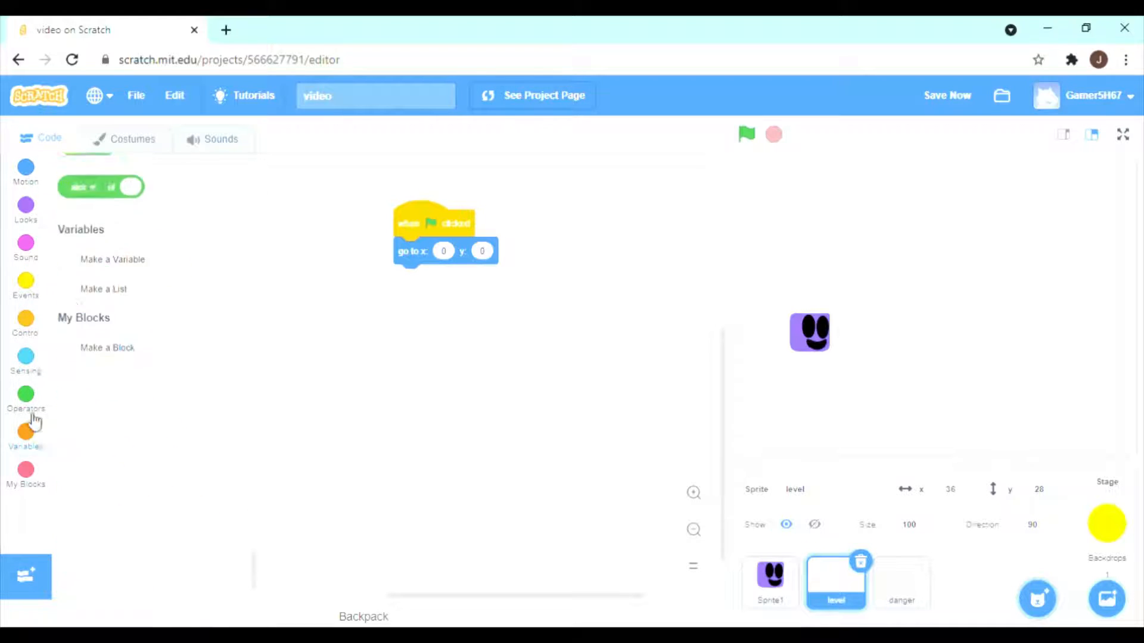
click(137, 201)
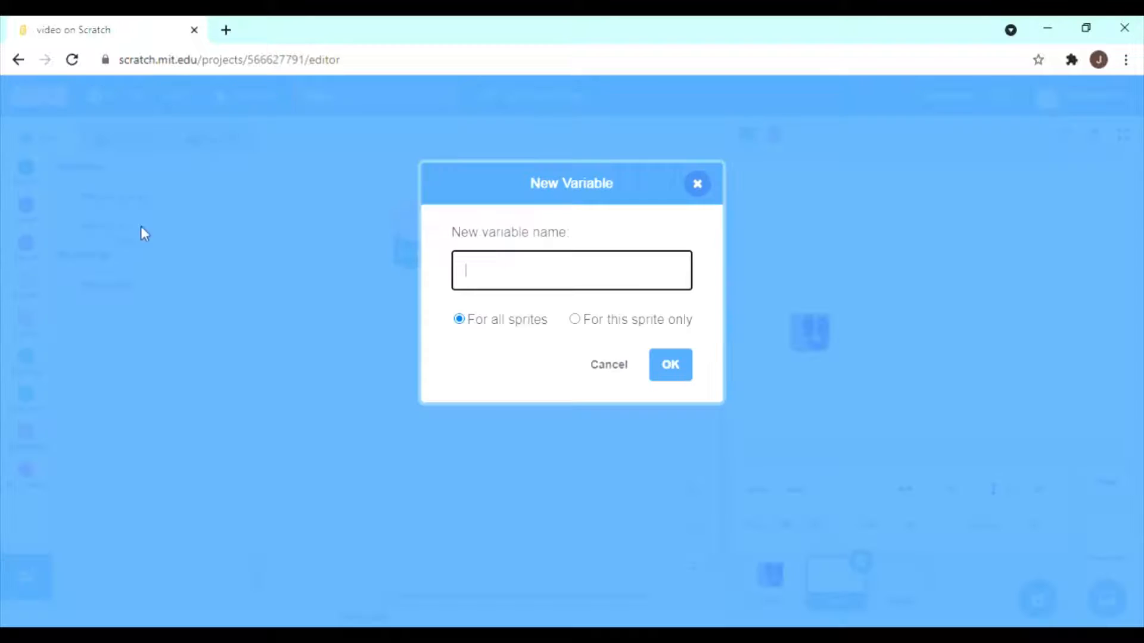
click(576, 320)
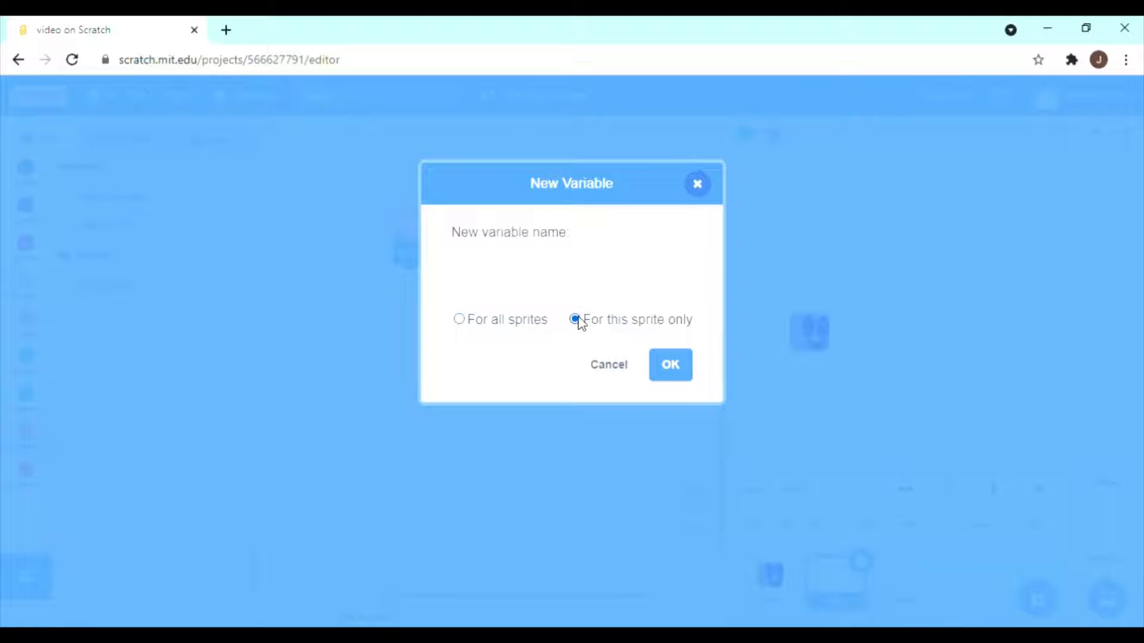
click(460, 320)
click(510, 285)
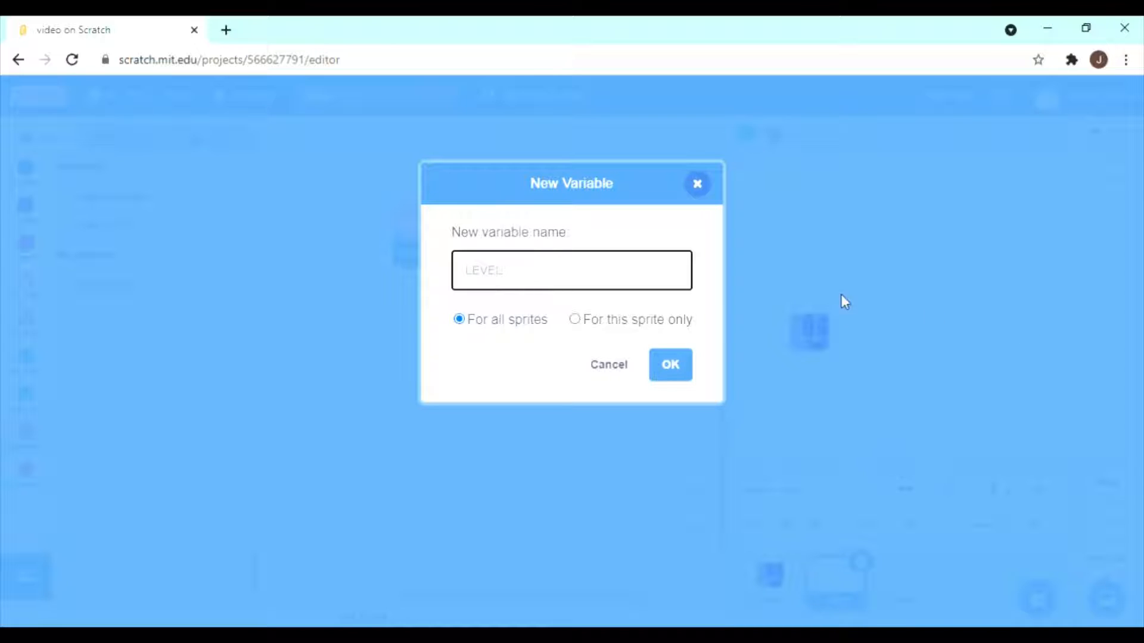
text(LEVEL)
click(673, 369)
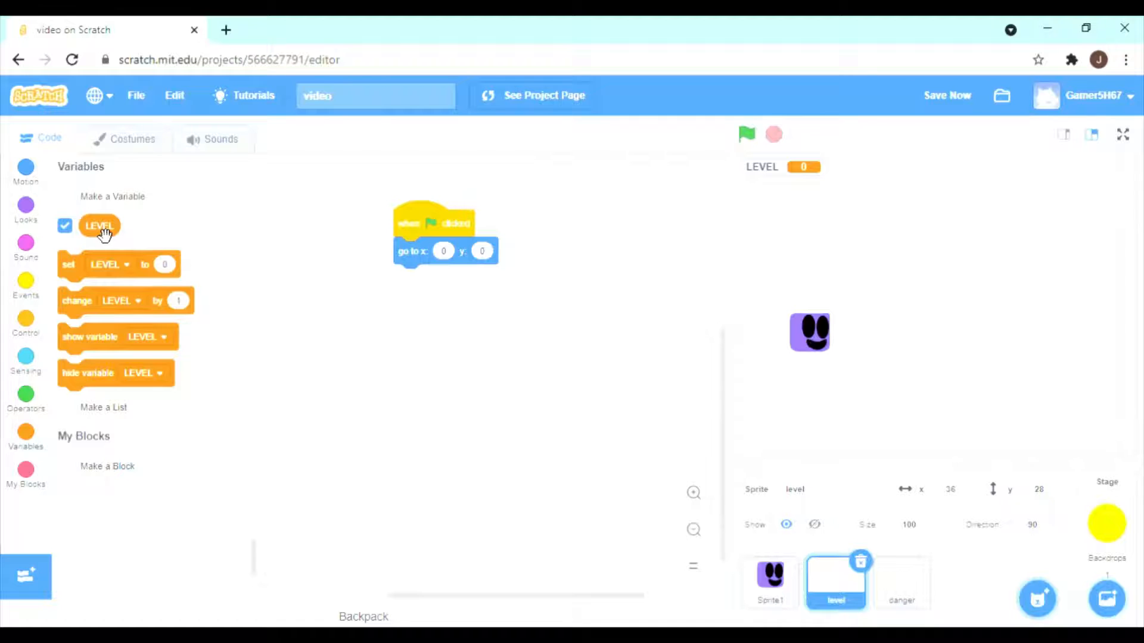
click(65, 226)
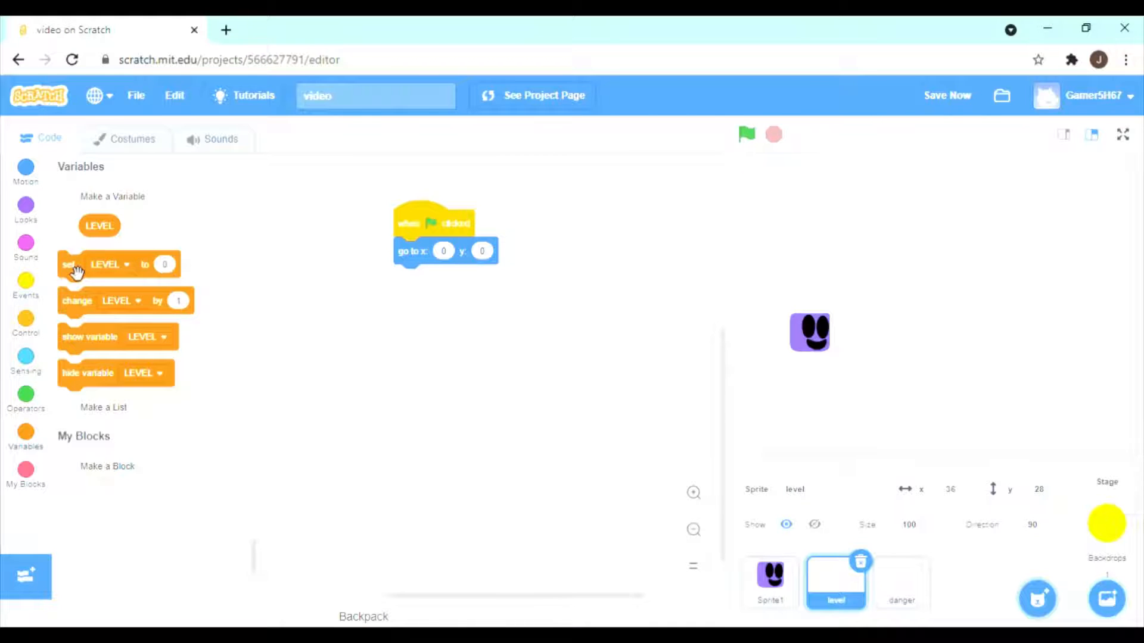
Extend the level sprite's green-flag script with a block setting LEVEL to 1, followed by a forever loop.
drag(76, 273, 402, 302)
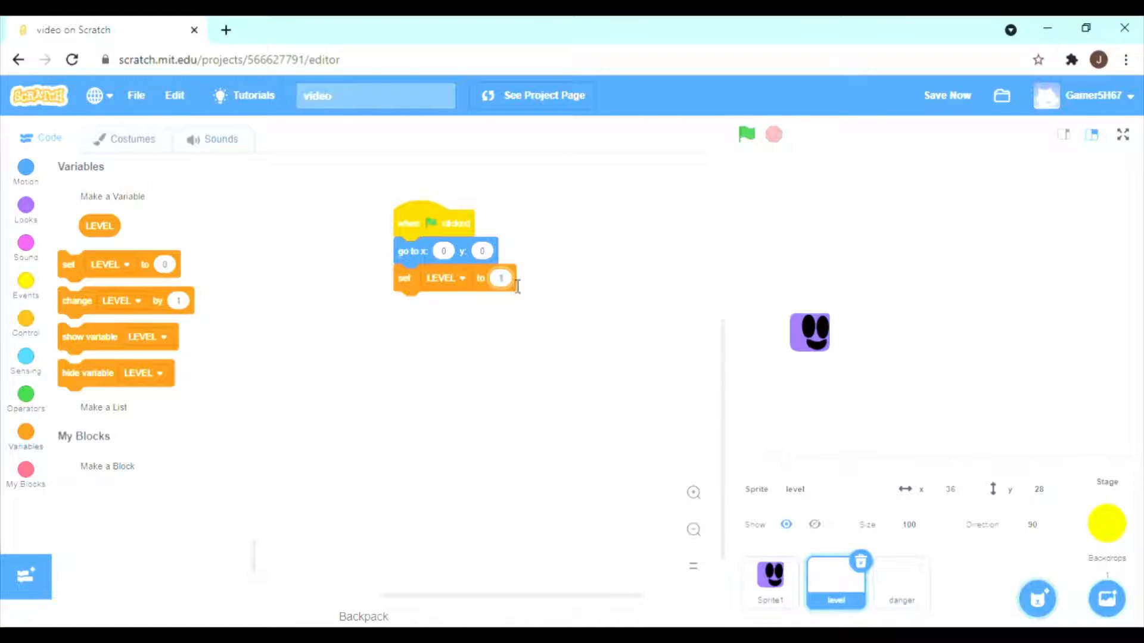
click(636, 313)
click(26, 322)
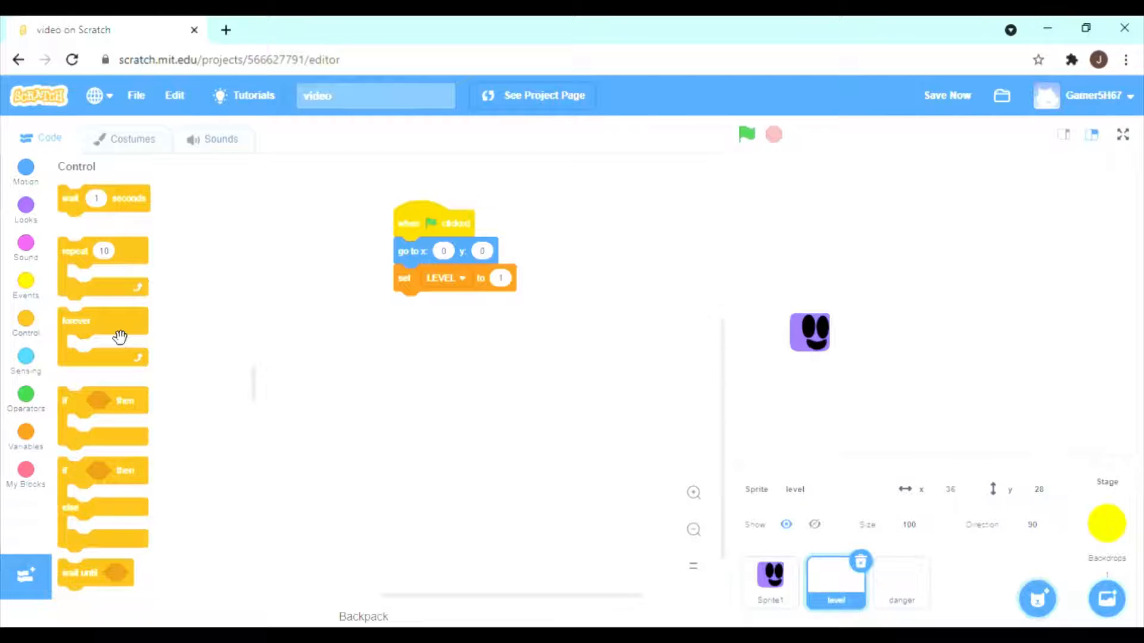
drag(100, 335, 451, 340)
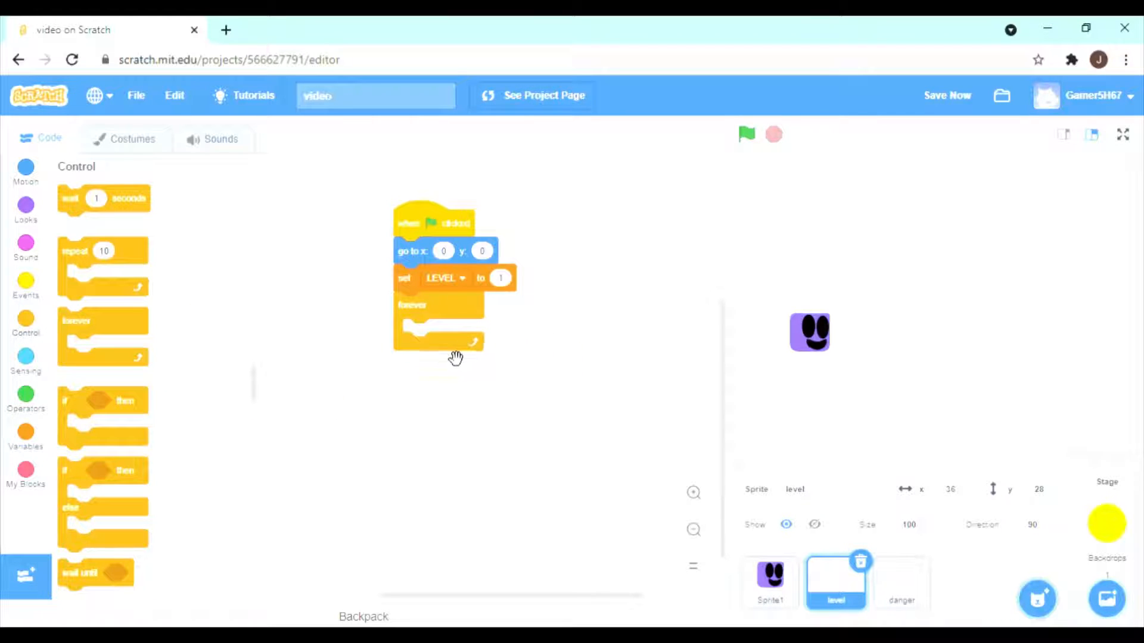
Inside the forever loop, add a switch costume block that uses the LEVEL variable as its costume.
click(26, 206)
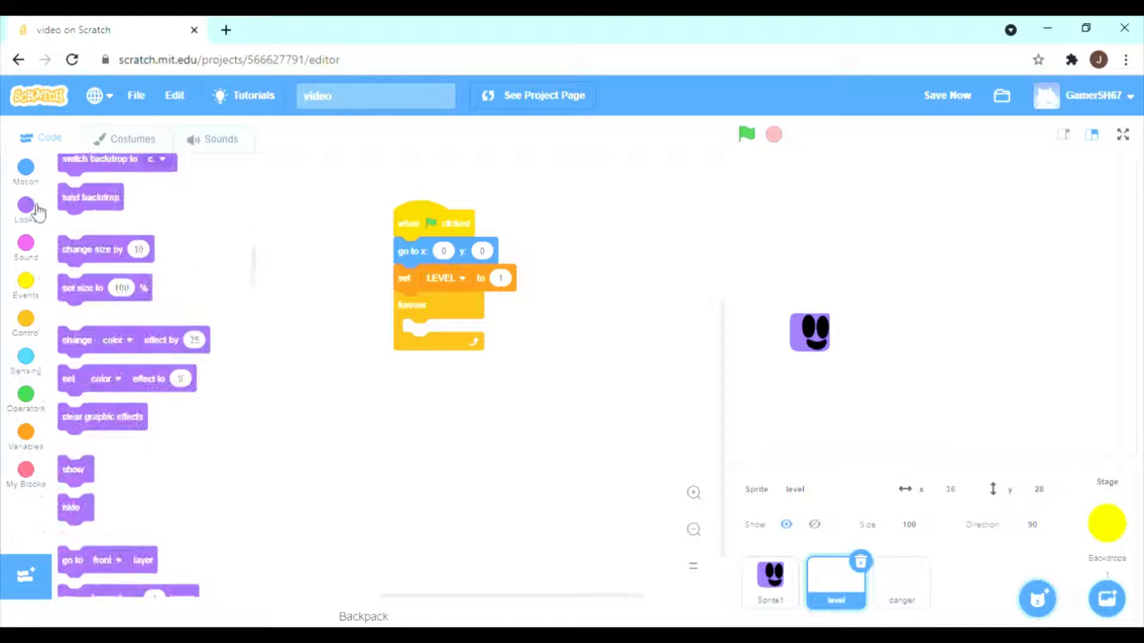
scroll(137, 328, down, 2)
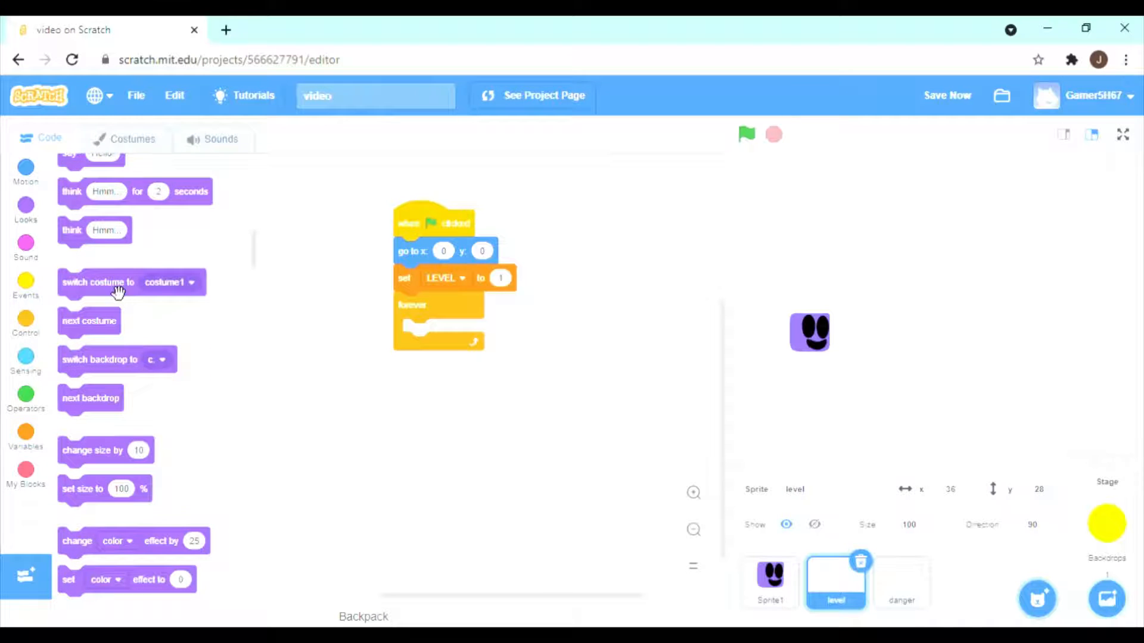
drag(113, 289, 458, 339)
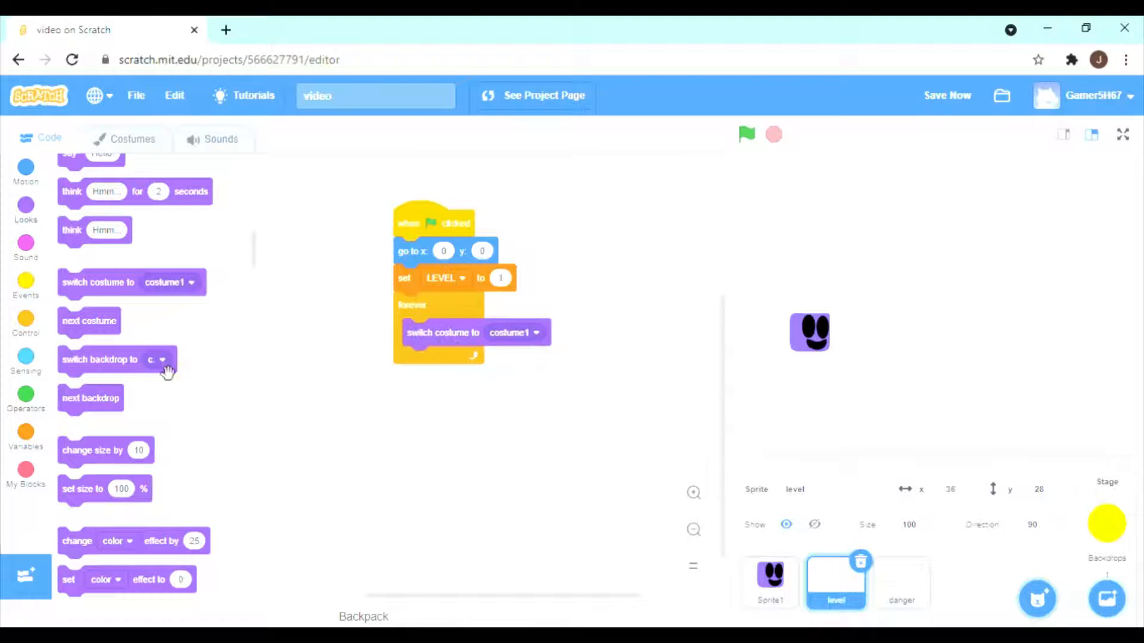
click(26, 433)
drag(115, 230, 519, 335)
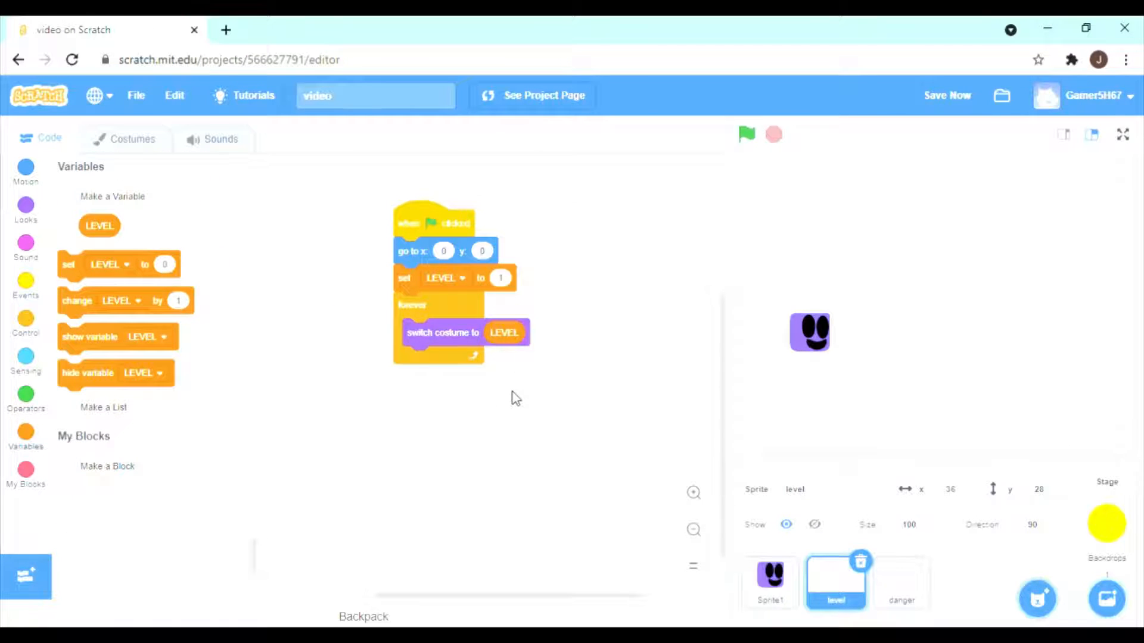
Build a separate level script that changes LEVEL by 1 when the Next level message is received.
click(35, 306)
click(27, 285)
scroll(142, 330, down, 3)
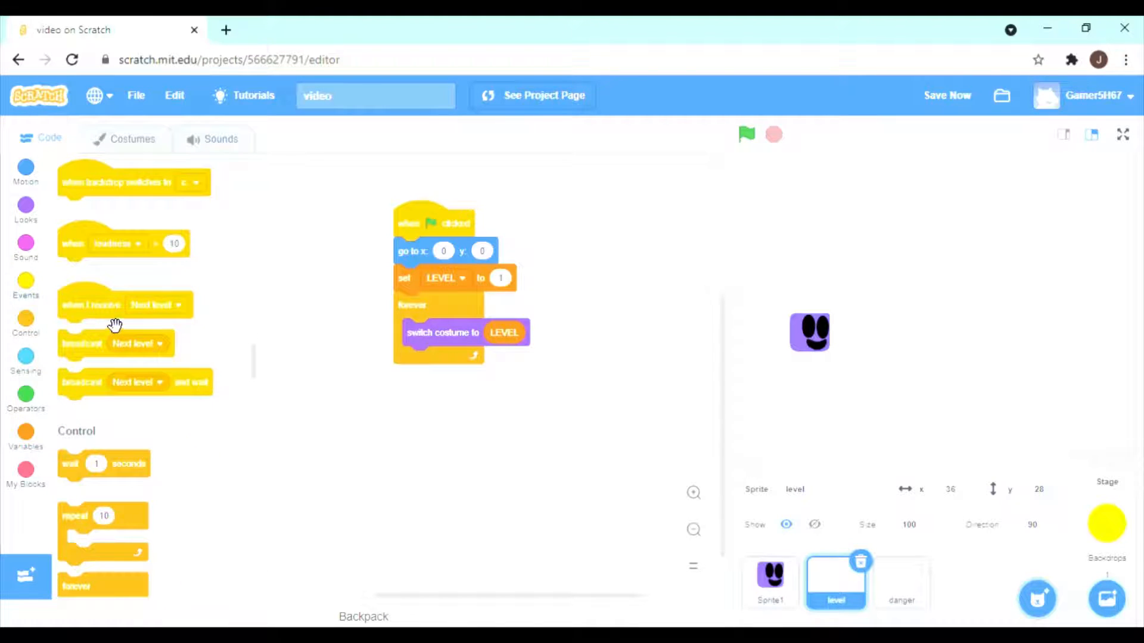
drag(109, 320, 338, 386)
drag(418, 410, 465, 440)
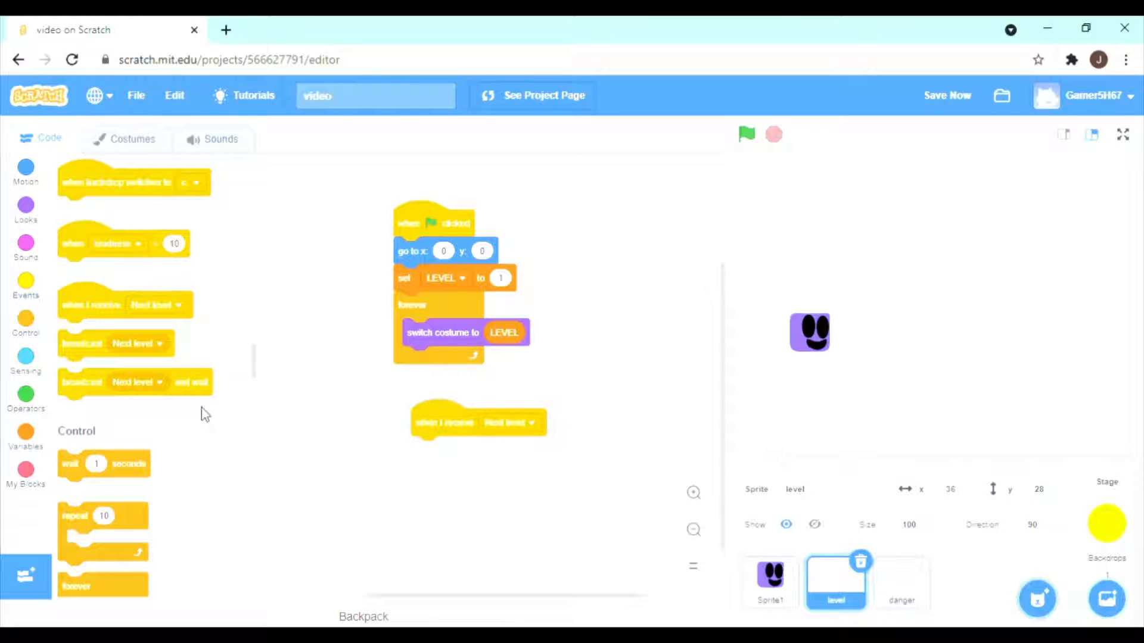
click(39, 431)
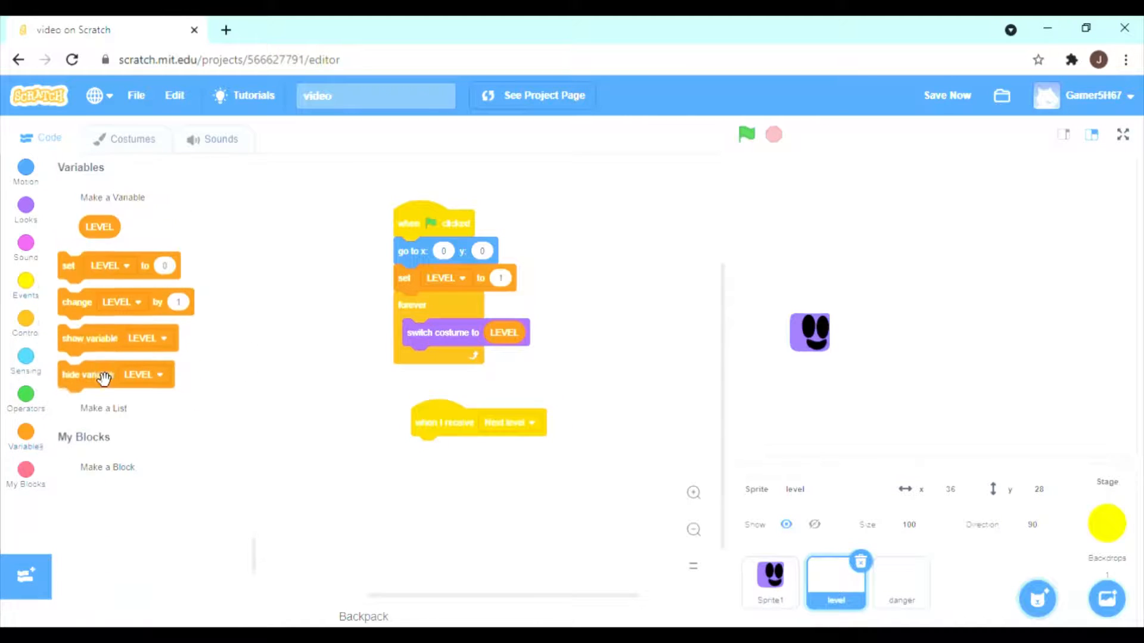
drag(92, 315, 467, 468)
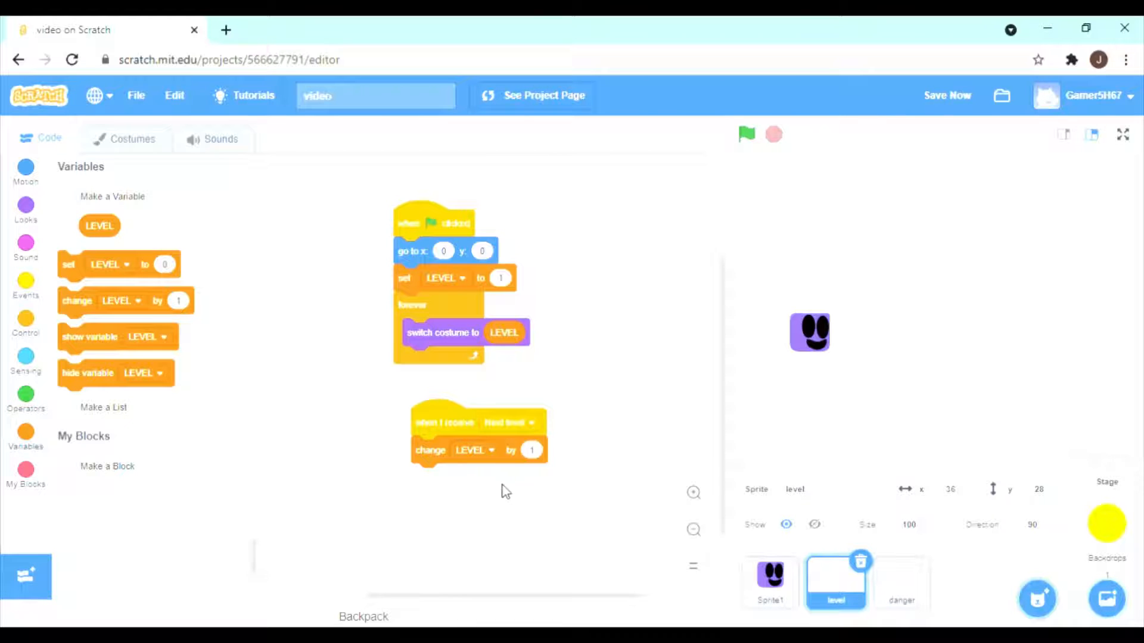
Create a new blank sprite and name it Music.
click(884, 603)
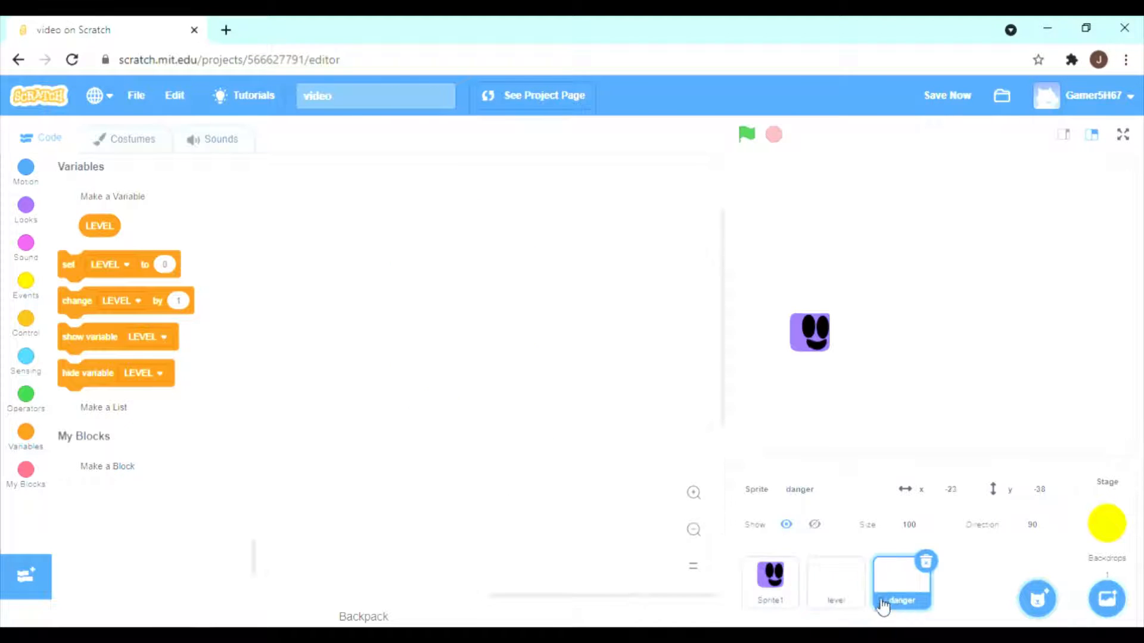
click(834, 592)
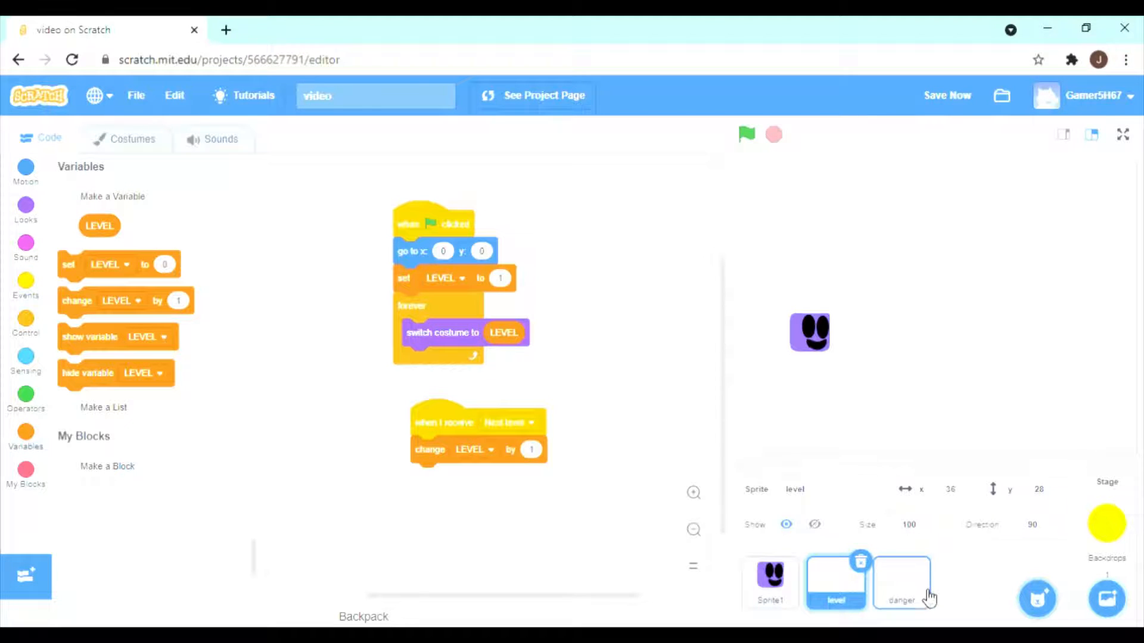
mouse_move(1037, 599)
click(1038, 539)
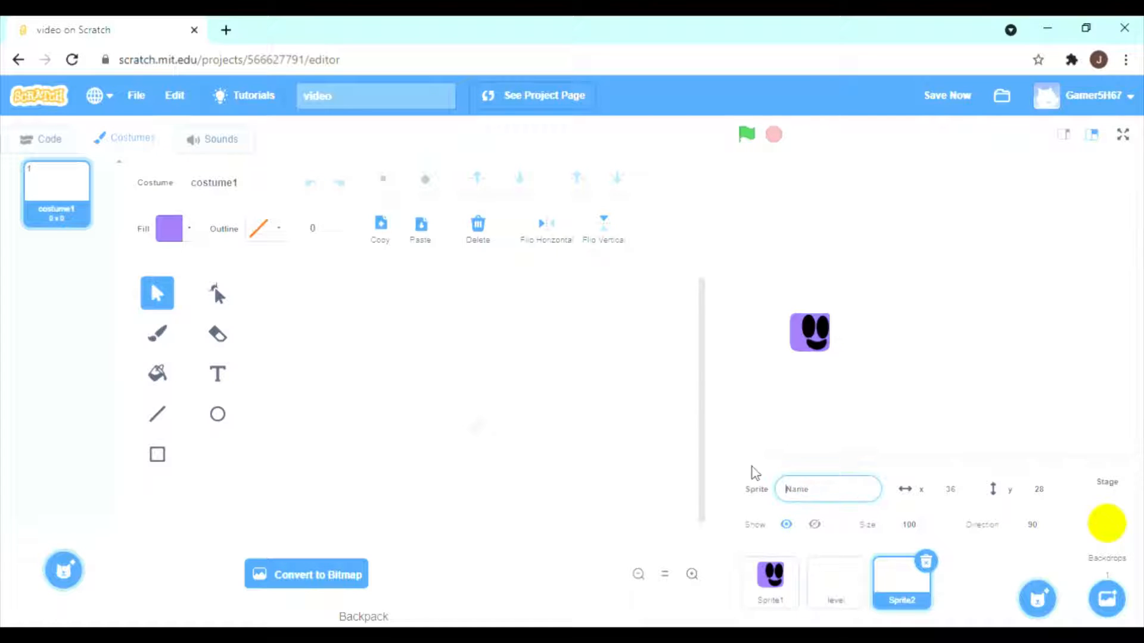
key(Return)
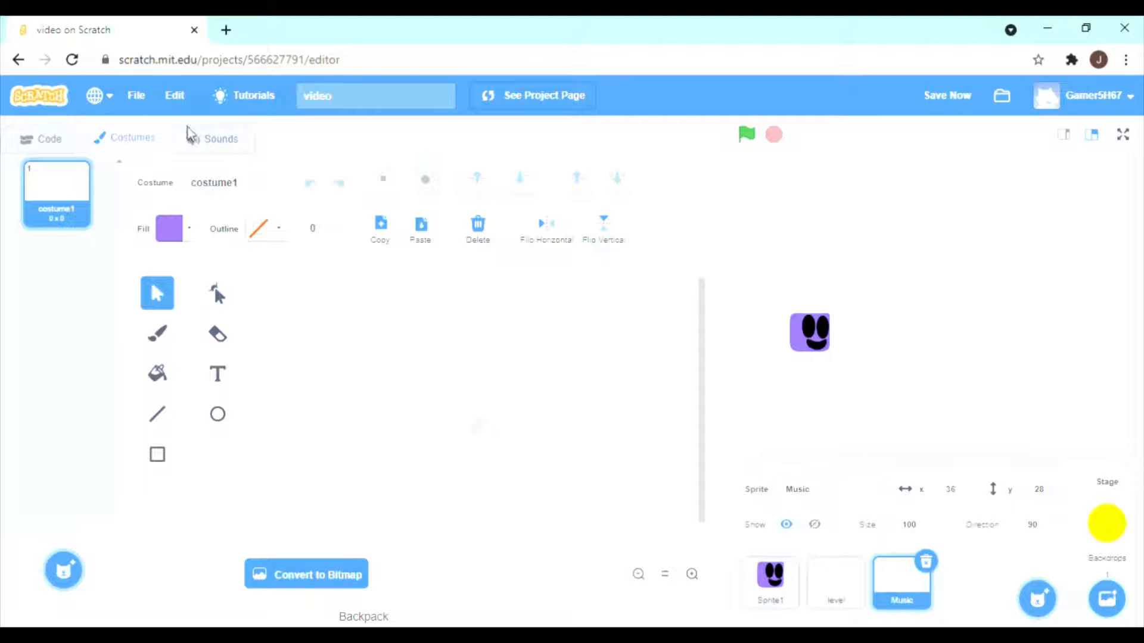
In the Music sprite's code, build a green-flag script containing an empty forever loop.
click(50, 139)
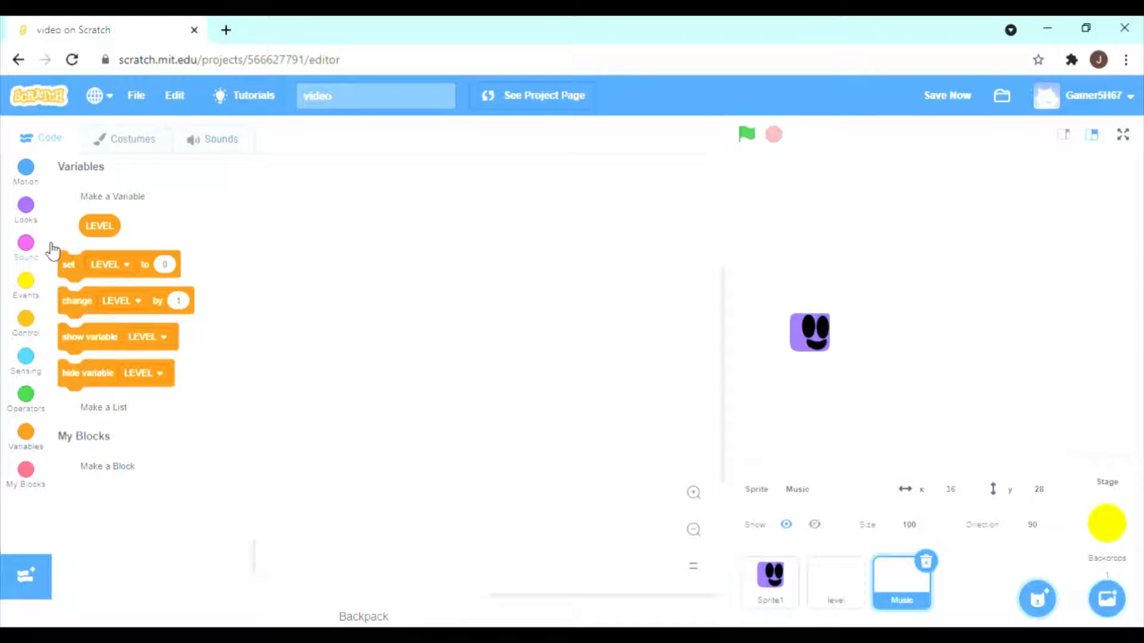
click(30, 325)
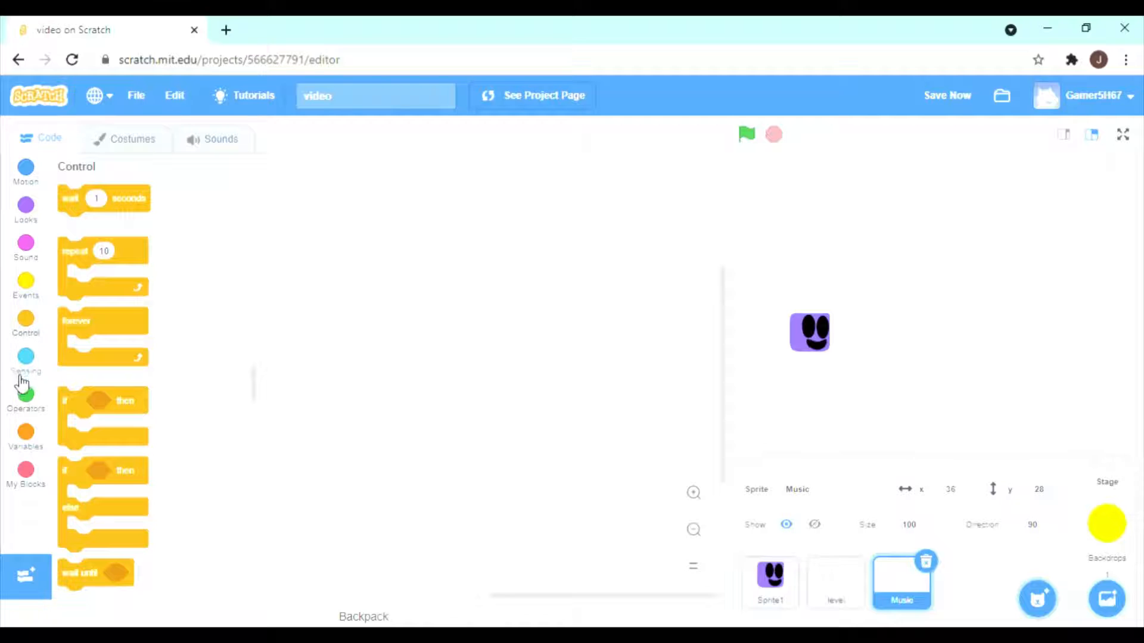
click(35, 291)
drag(122, 216, 428, 289)
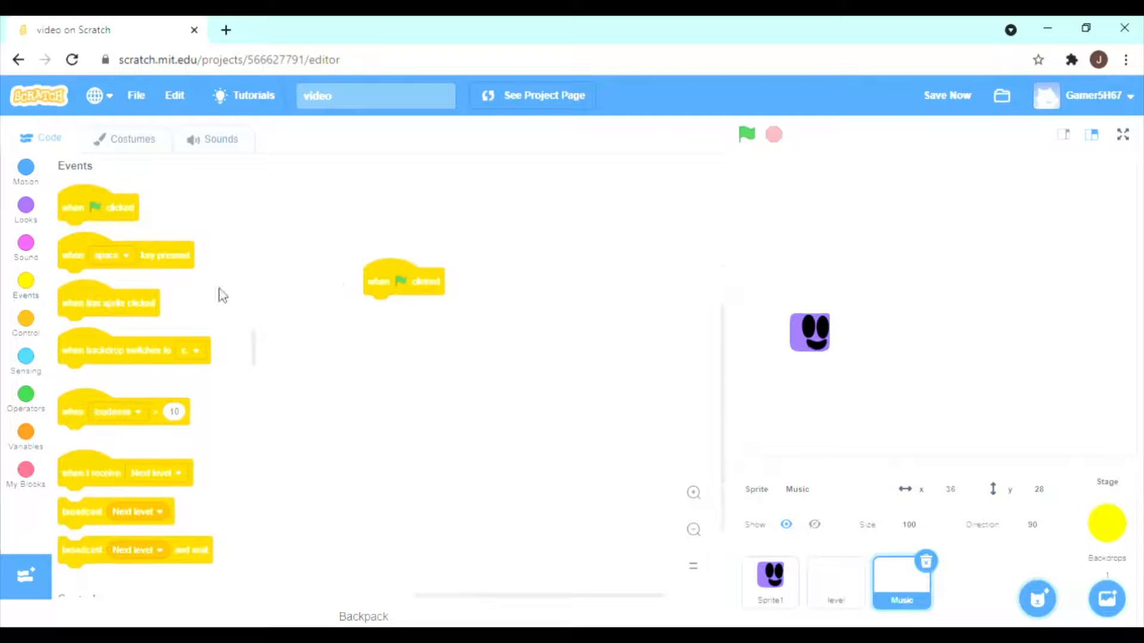
click(22, 329)
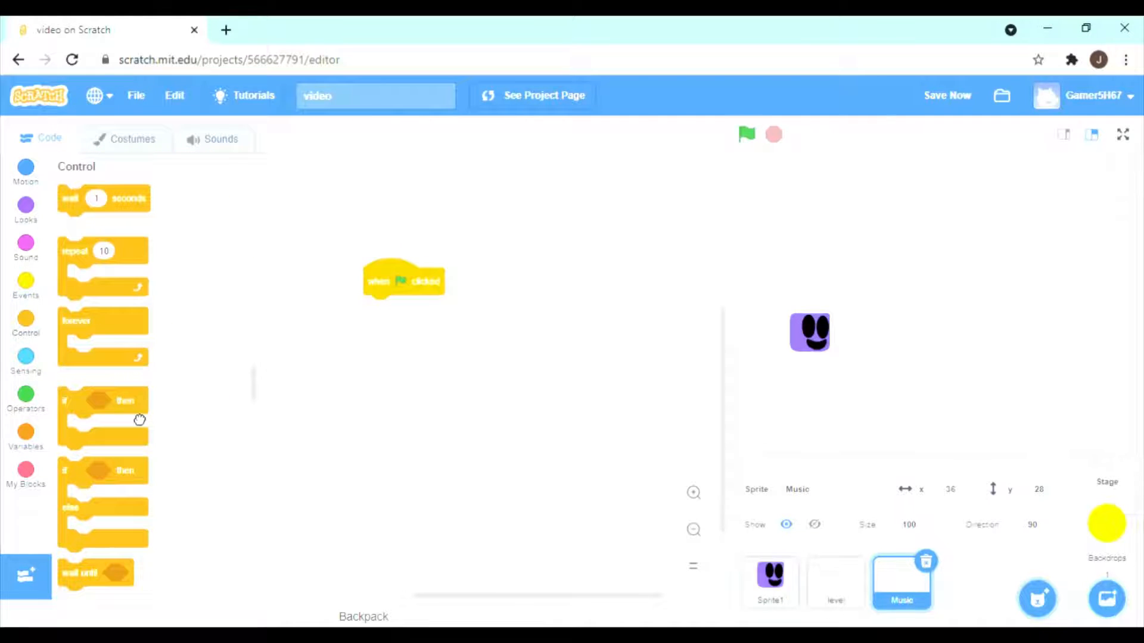
drag(133, 344, 445, 341)
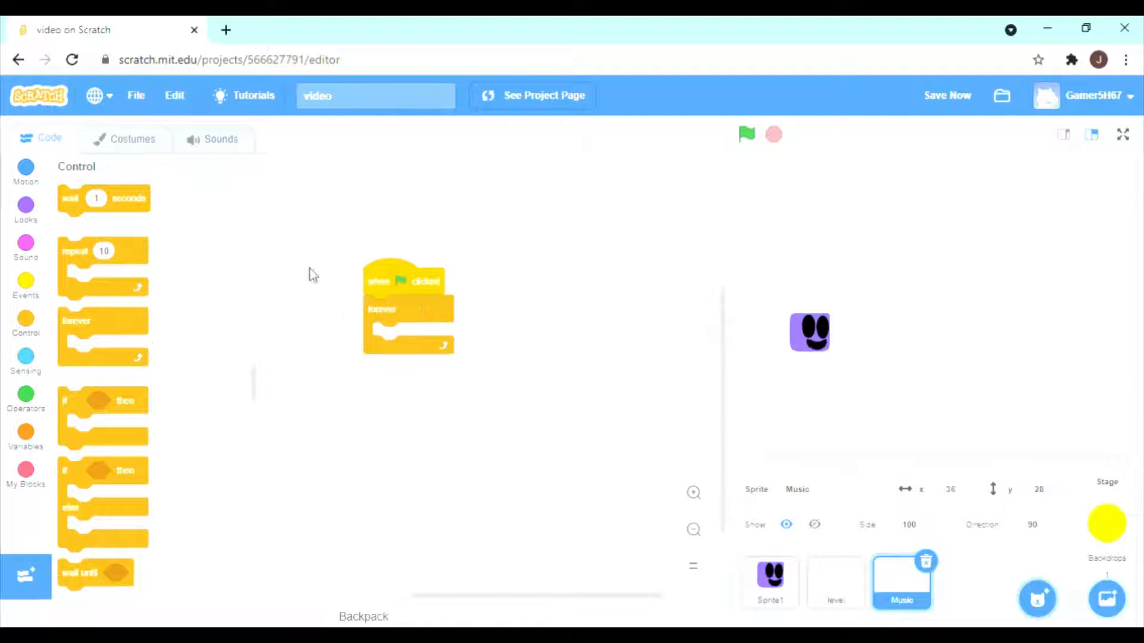
Look at the Music sprite's sounds and the options for adding a sound, and return to its code.
click(232, 150)
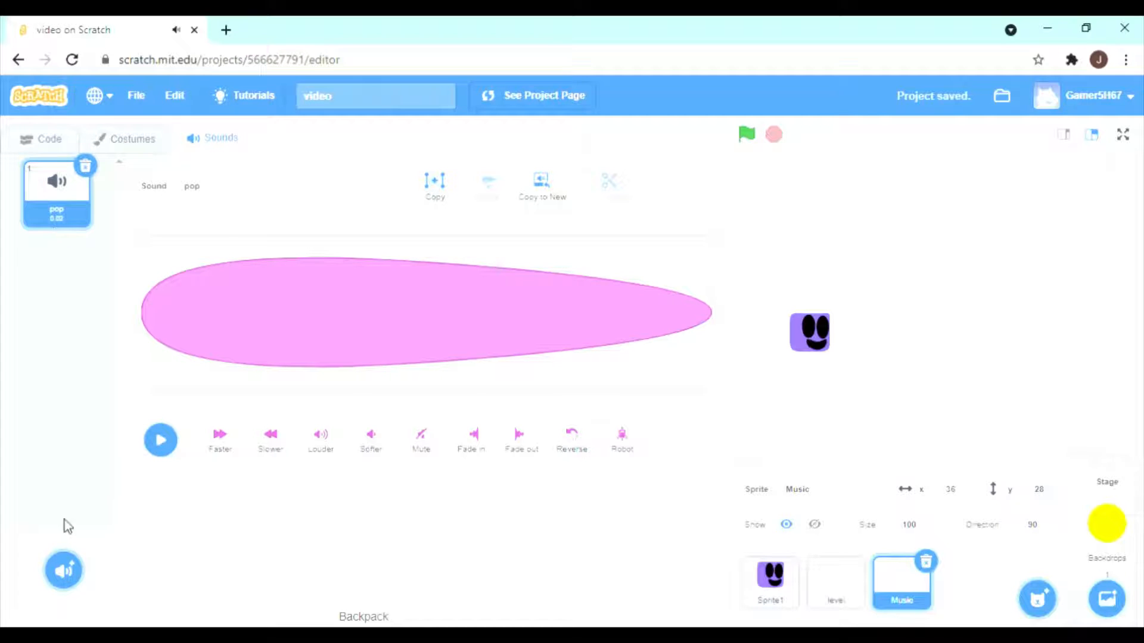
mouse_move(69, 555)
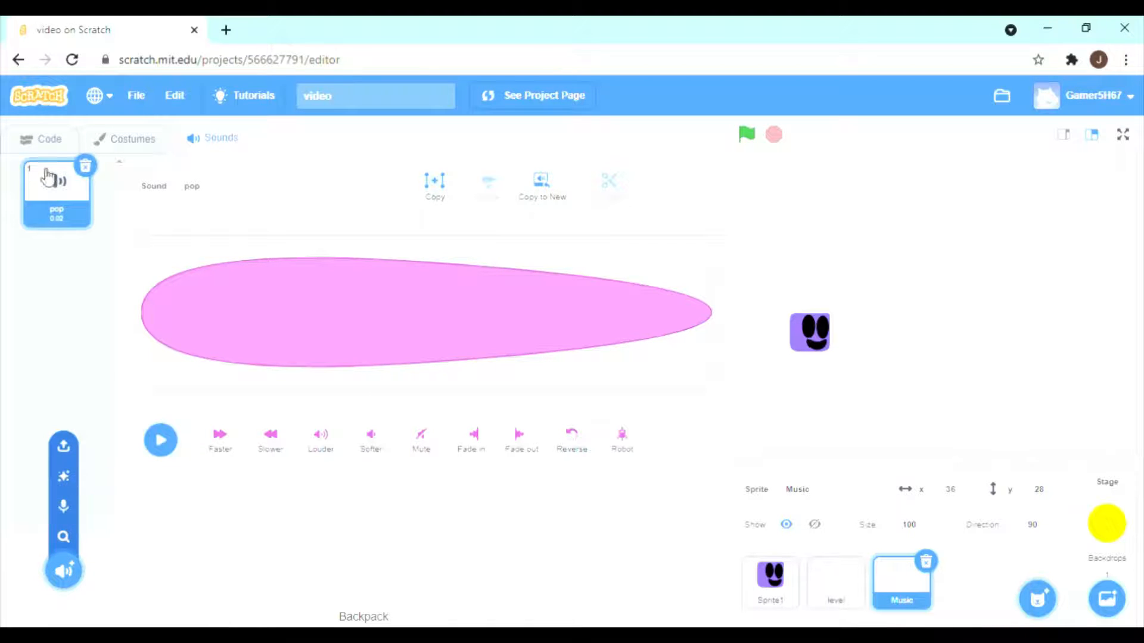
click(49, 149)
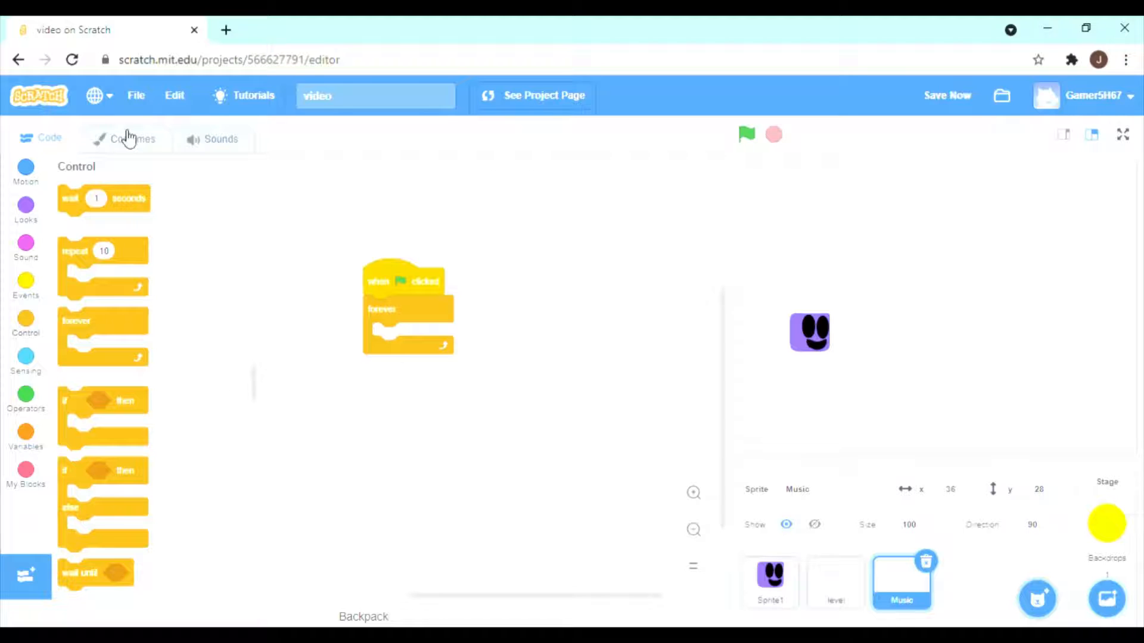
Try a play sound pop until done block inside the Music sprite's forever loop and delete it.
click(27, 218)
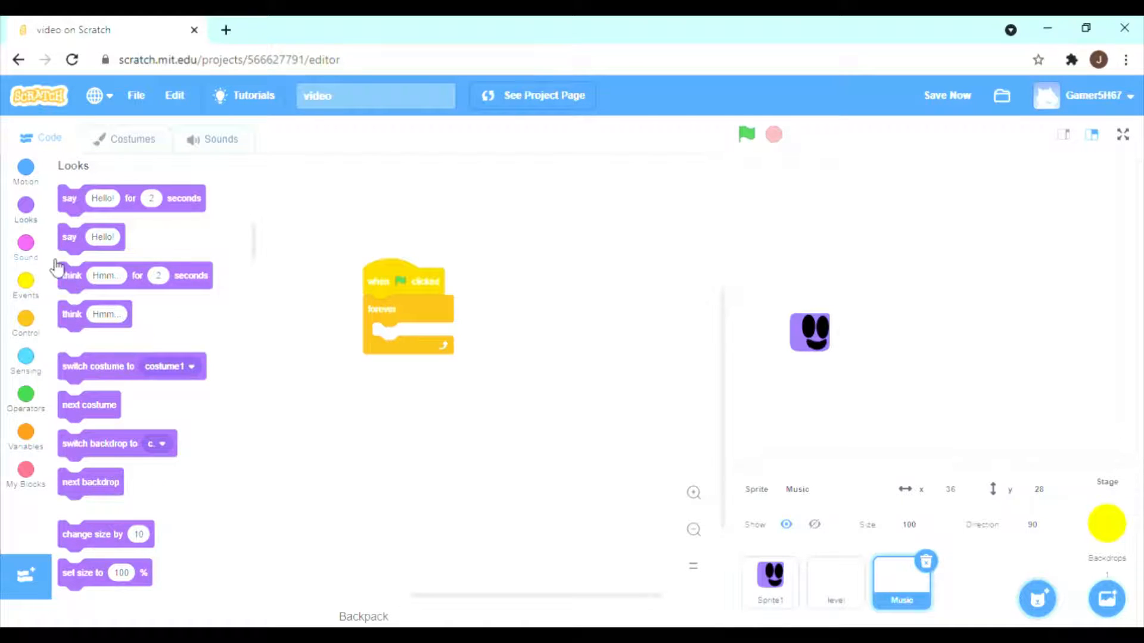
click(26, 244)
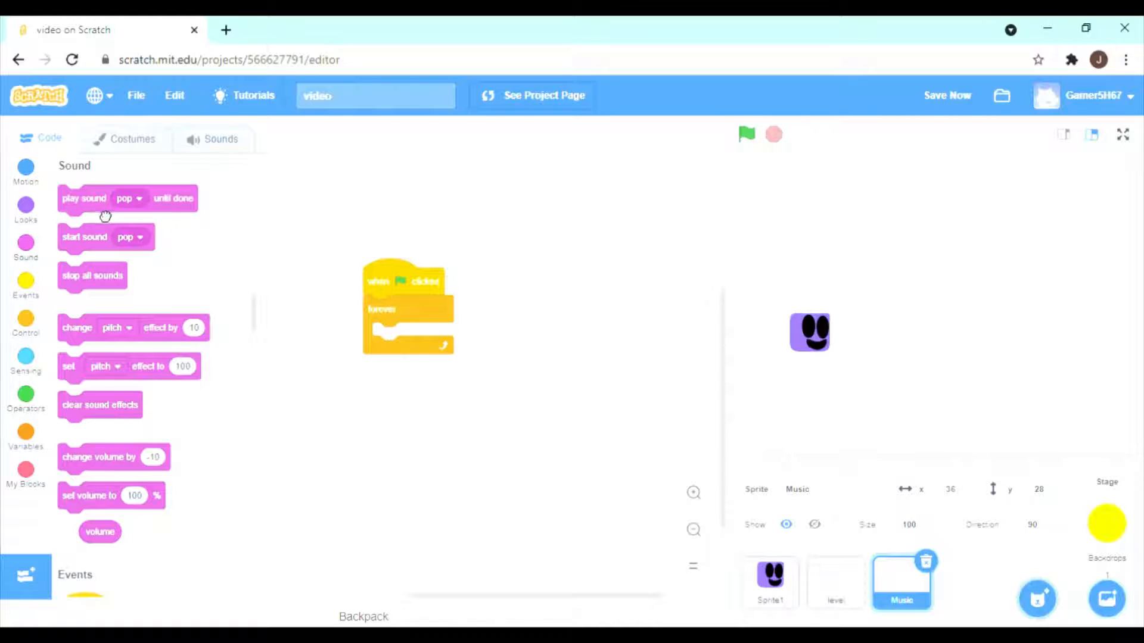
drag(106, 216, 423, 350)
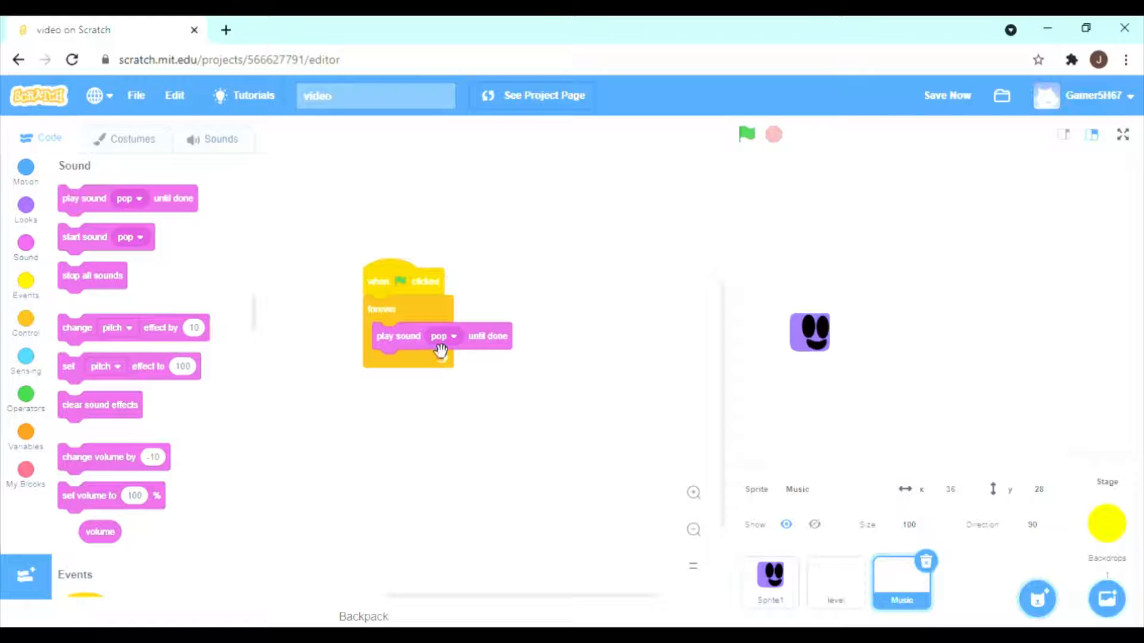
right_click(494, 344)
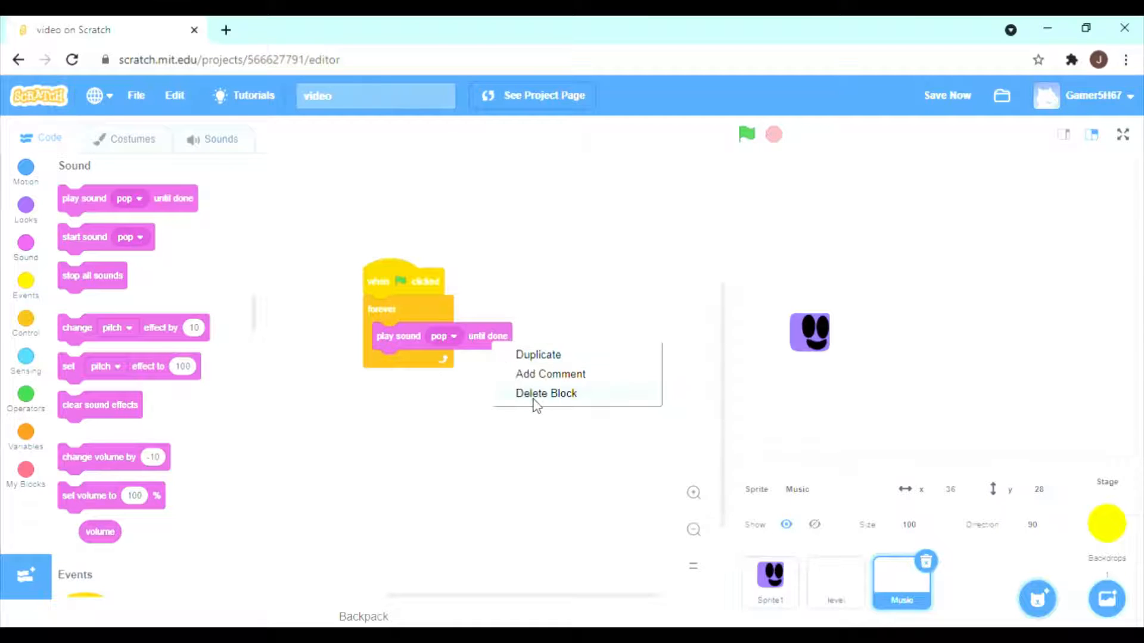
click(536, 394)
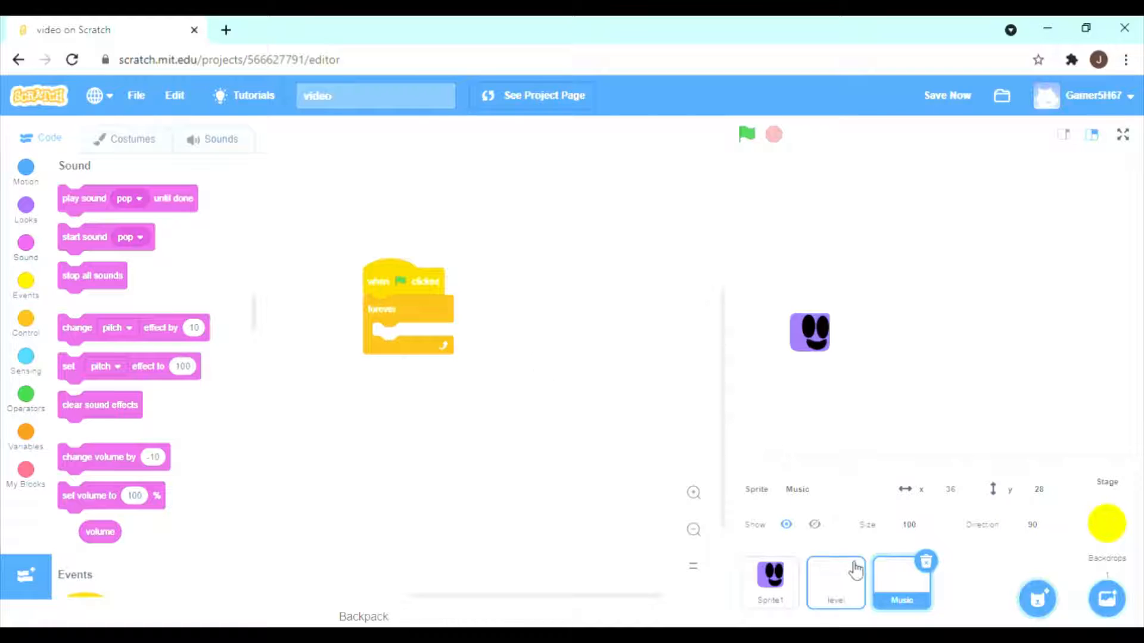
Open the level sprite's code, run the project to check how the player behaves, and stop it.
click(846, 602)
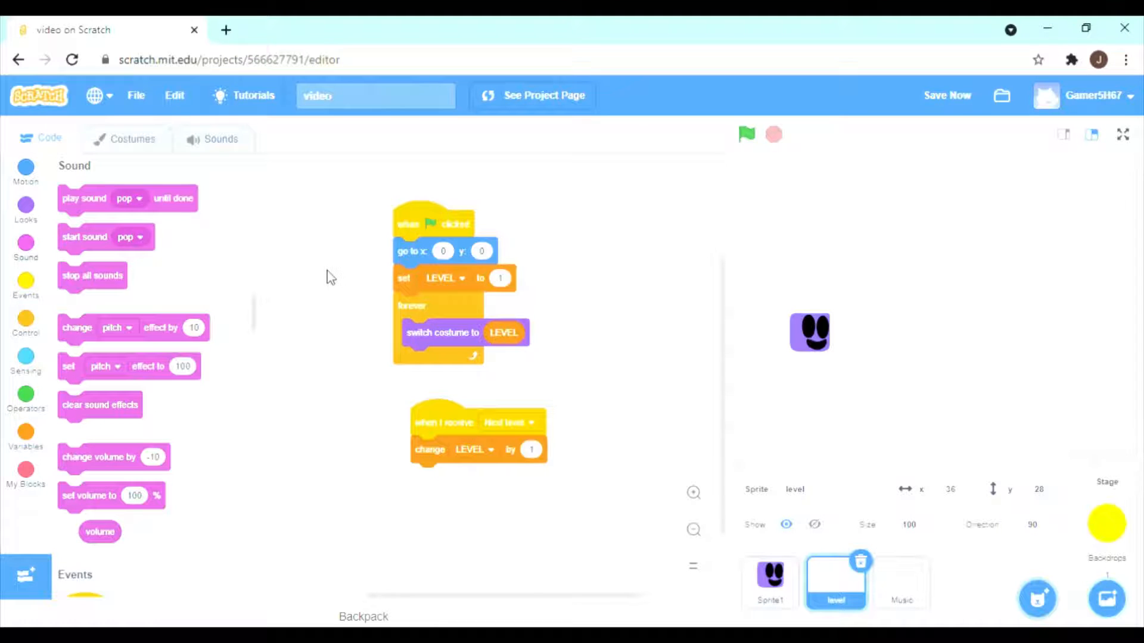
click(747, 136)
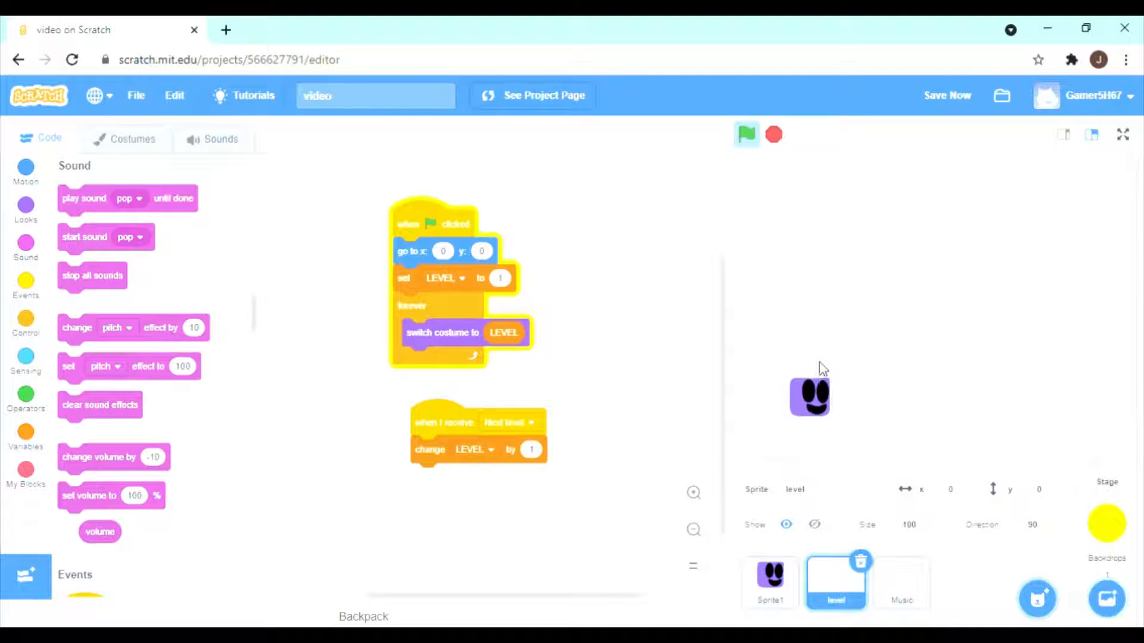
click(791, 135)
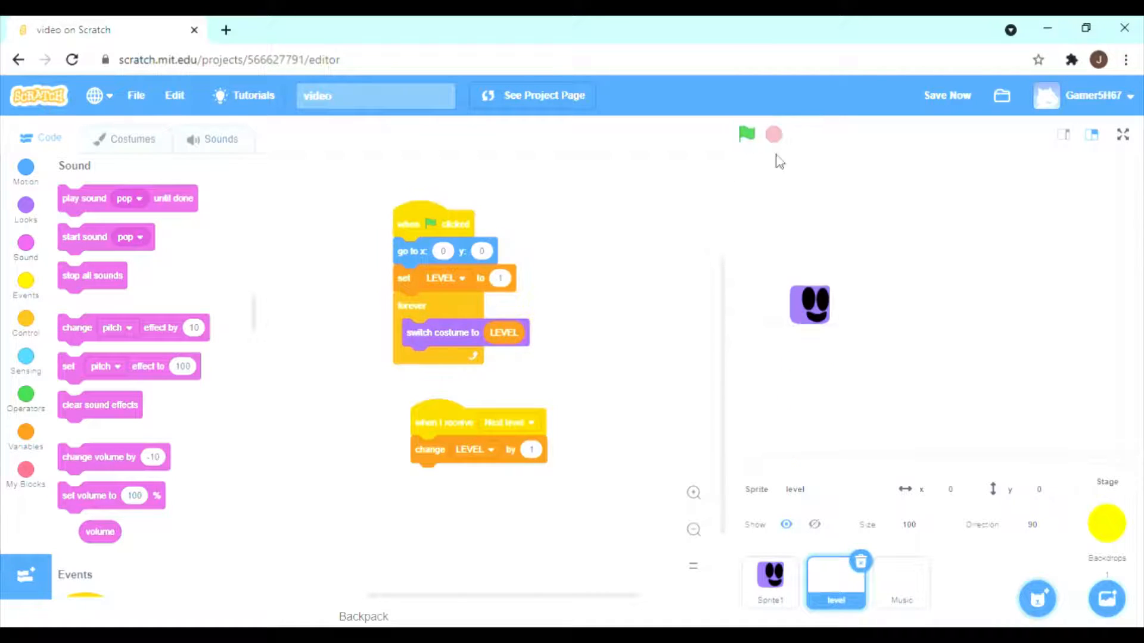
Rename the level sprite's first costume as 1.
click(143, 138)
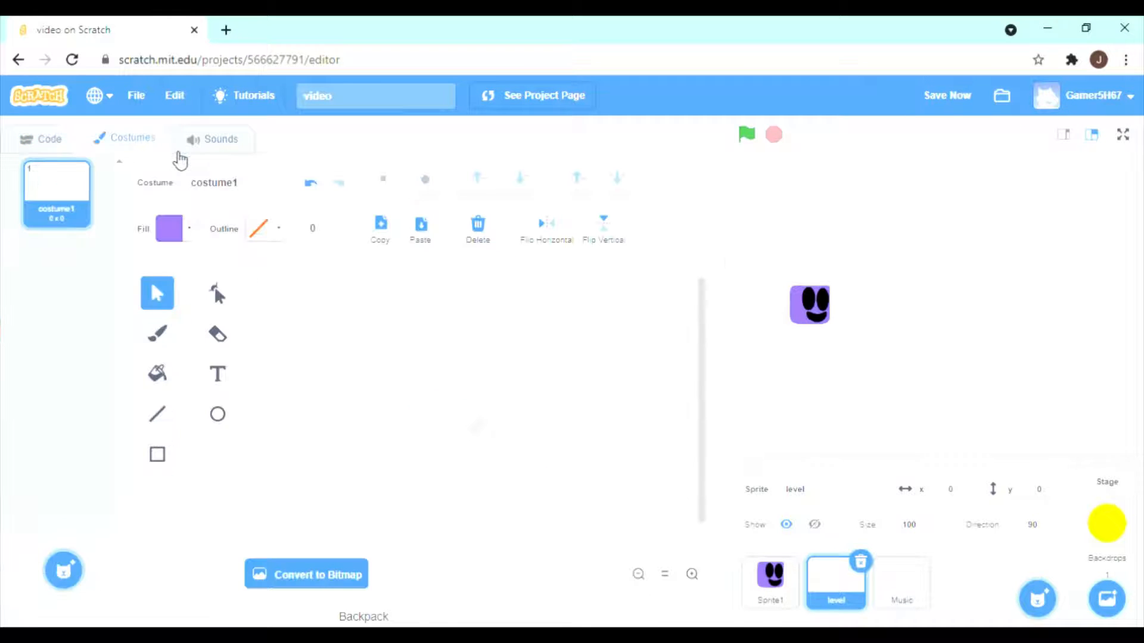
click(185, 187)
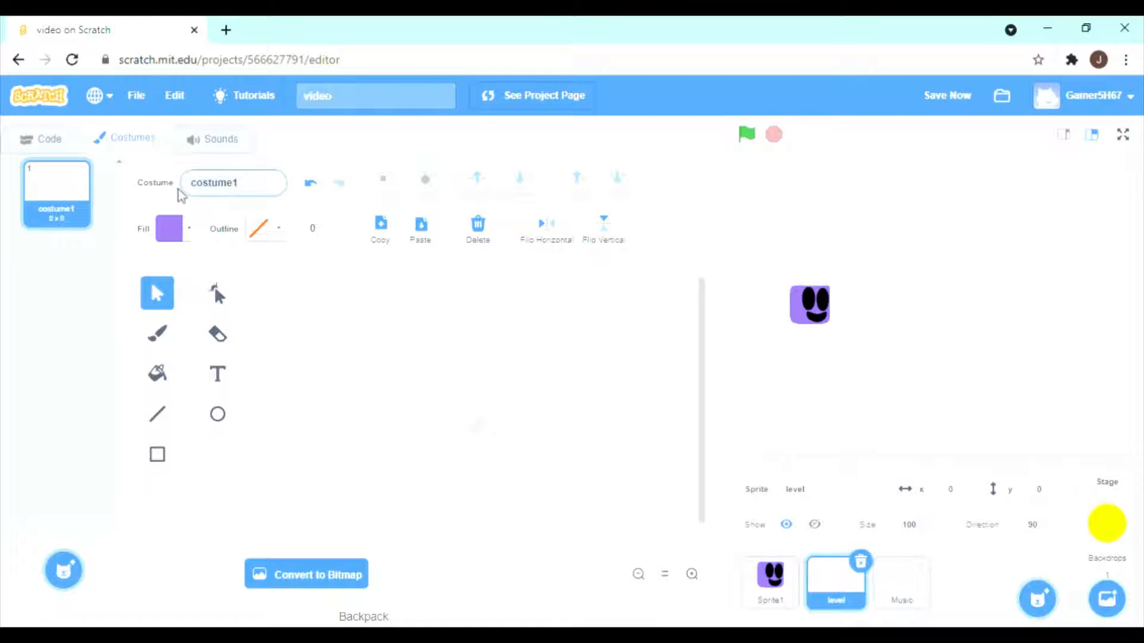
text(1)
key(Return)
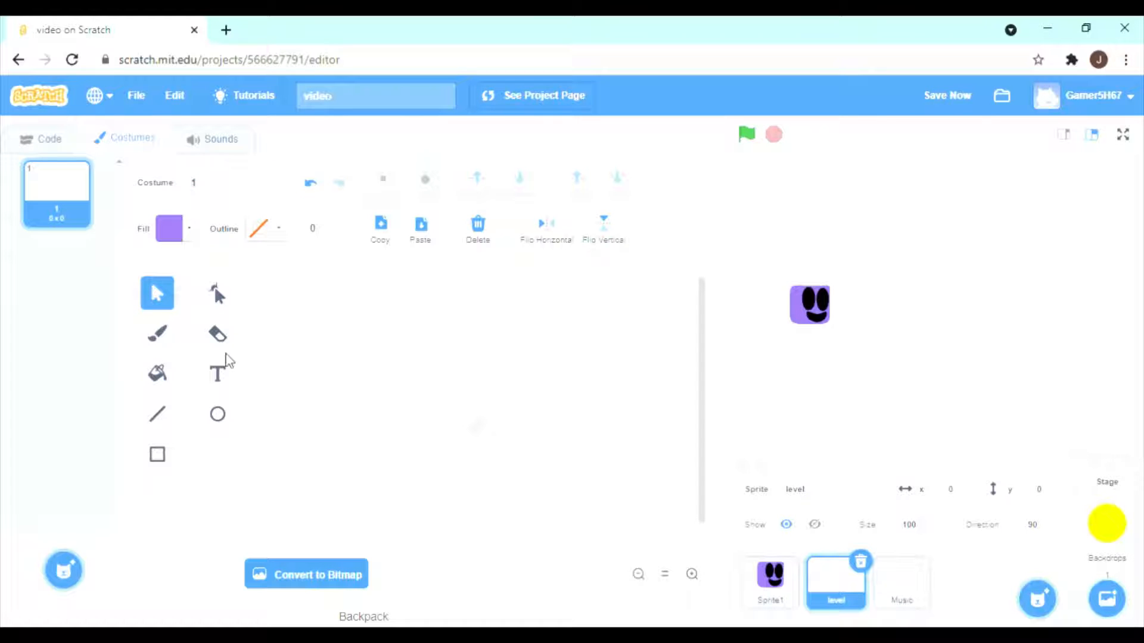
Set the rectangle fill to dark red with colour 100, saturation 95 and brightness 39, and draw a ground block about 167 by 102 at the lower left.
click(157, 456)
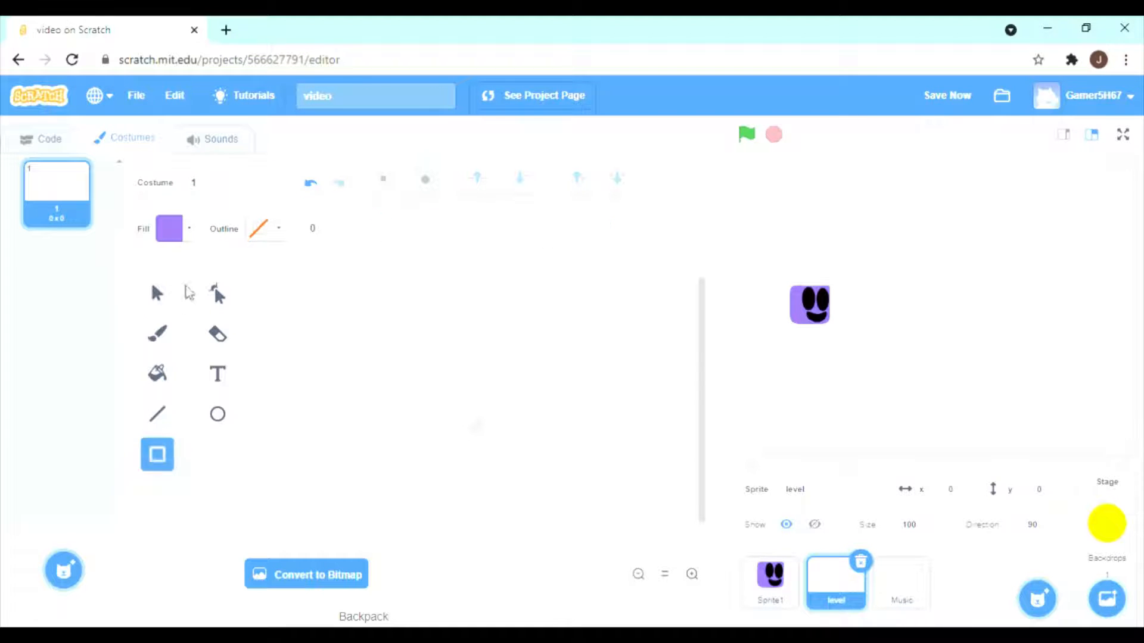
click(179, 234)
drag(206, 426, 156, 423)
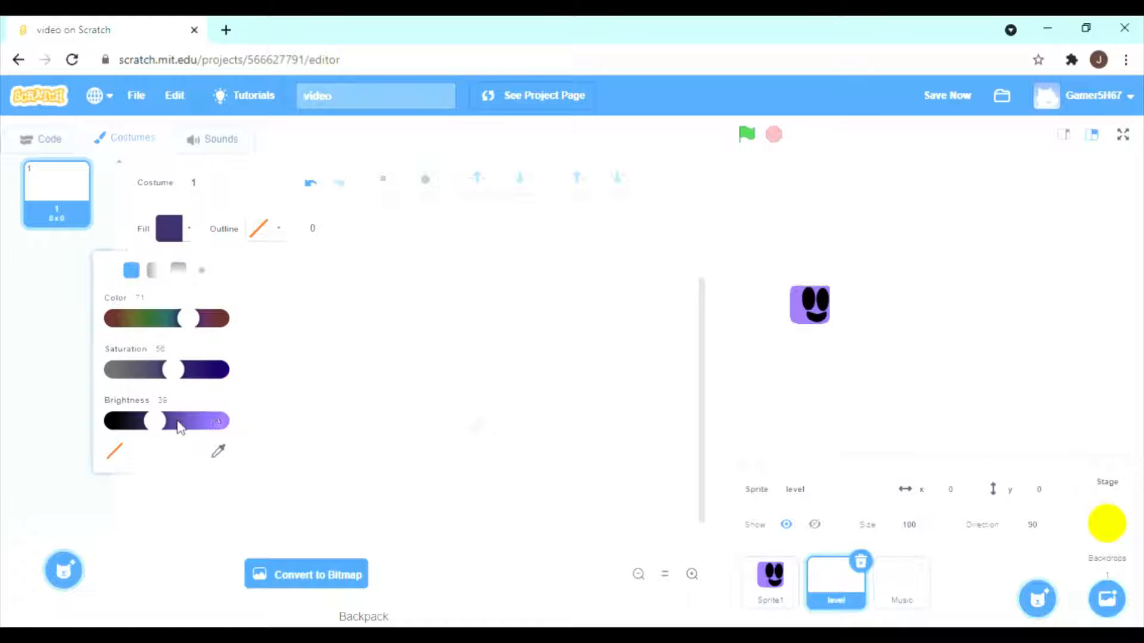
drag(182, 370, 202, 370)
mouse_move(201, 322)
mouse_down()
mouse_move(223, 330)
mouse_move(206, 330)
mouse_up()
drag(205, 372, 184, 370)
drag(202, 319, 215, 321)
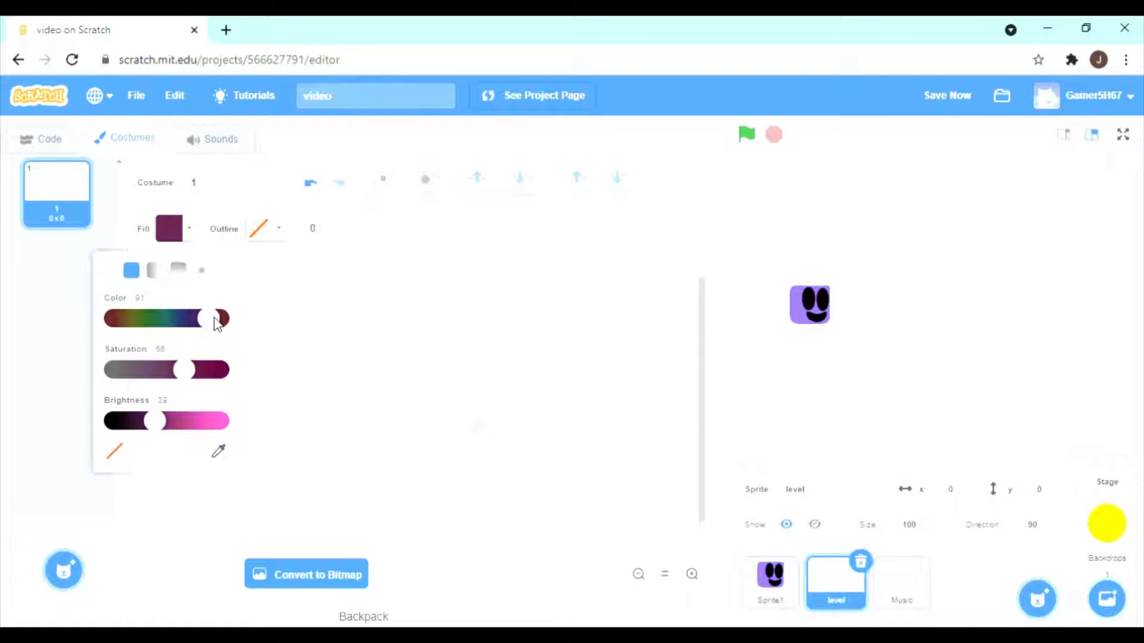
mouse_move(184, 370)
mouse_down()
mouse_move(196, 370)
mouse_move(177, 371)
mouse_up()
drag(154, 423, 142, 432)
drag(177, 371, 189, 371)
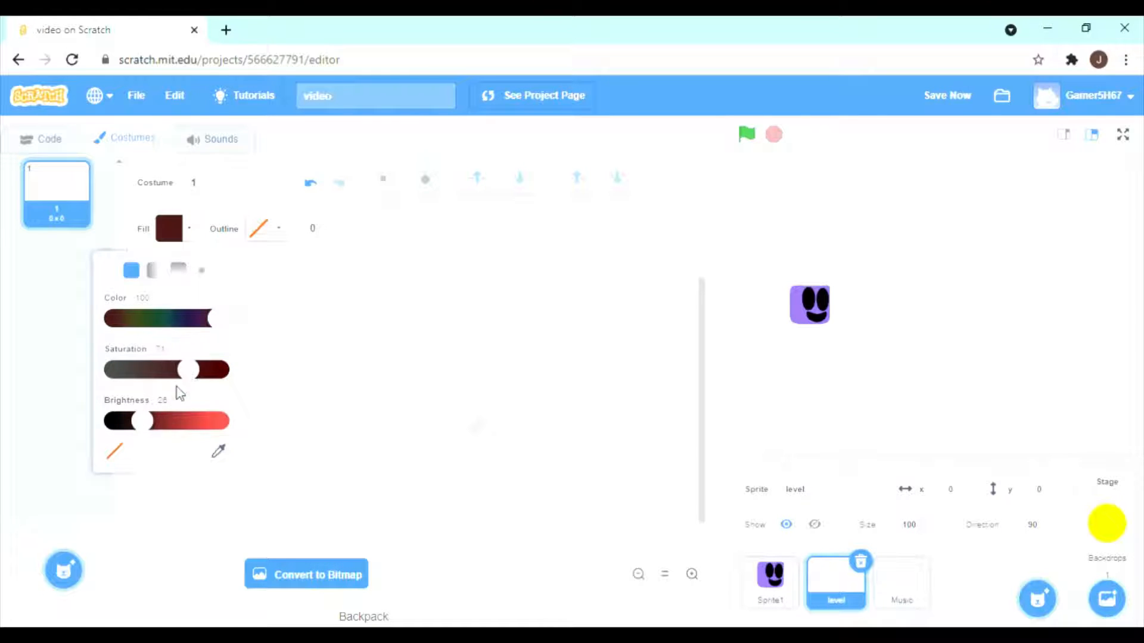
mouse_move(144, 427)
mouse_down()
mouse_move(122, 421)
mouse_move(143, 421)
mouse_up()
drag(210, 361, 205, 368)
drag(143, 420, 159, 425)
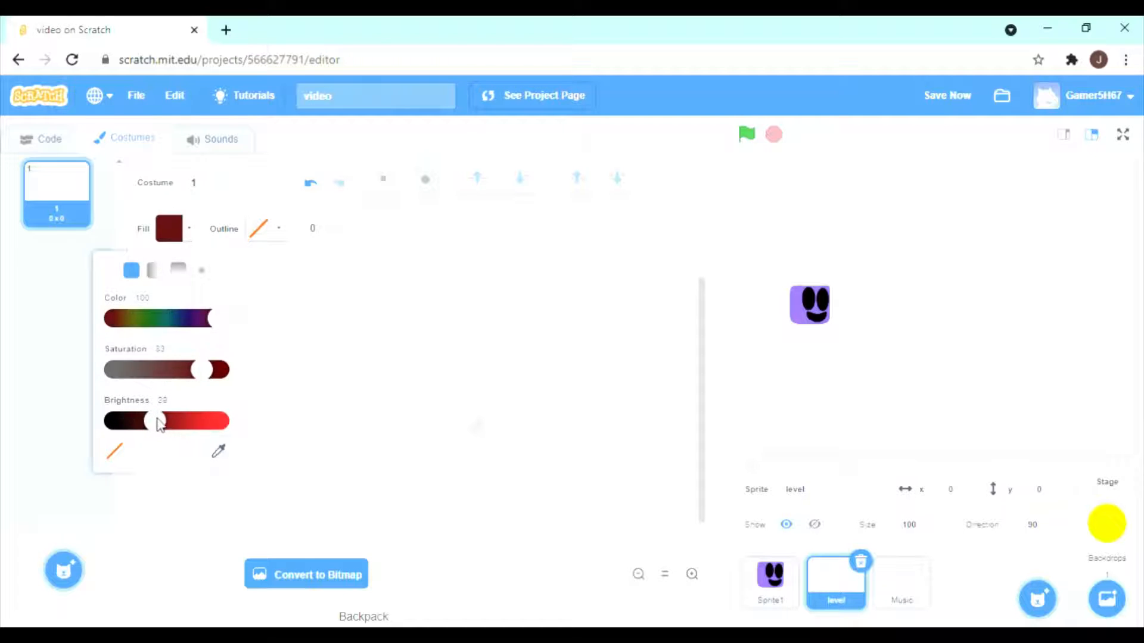
drag(209, 371, 225, 370)
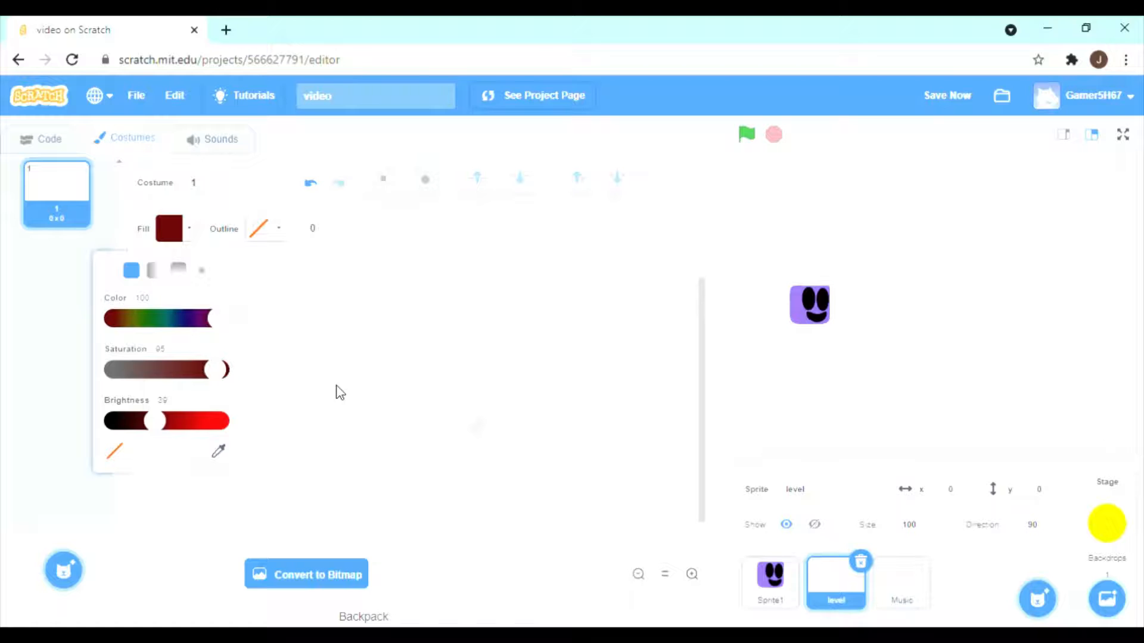
click(343, 391)
mouse_move(276, 481)
mouse_down()
mouse_move(415, 553)
mouse_move(396, 549)
mouse_up()
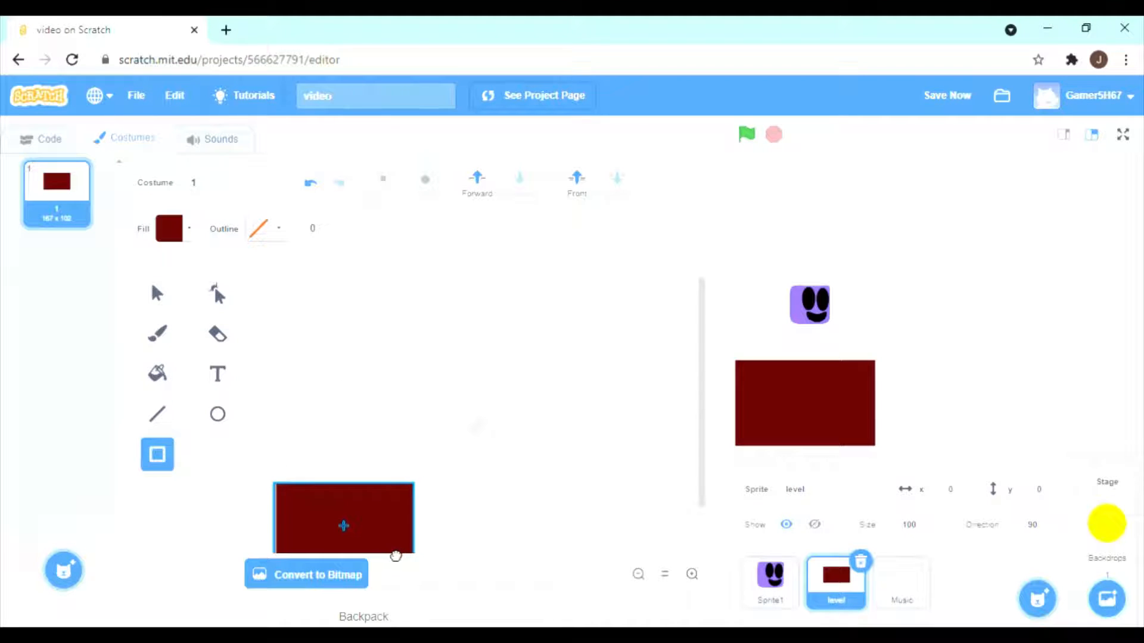
Try recolouring the dark red ground block green and undo the change.
click(194, 240)
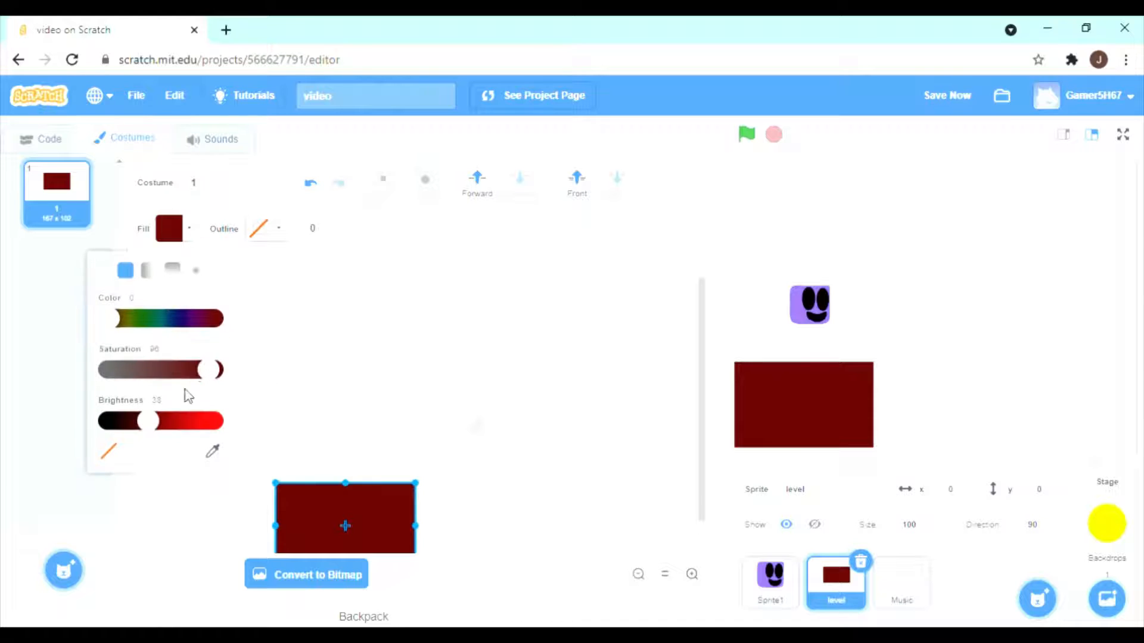
drag(209, 372, 105, 370)
drag(110, 314, 137, 319)
drag(131, 376, 195, 370)
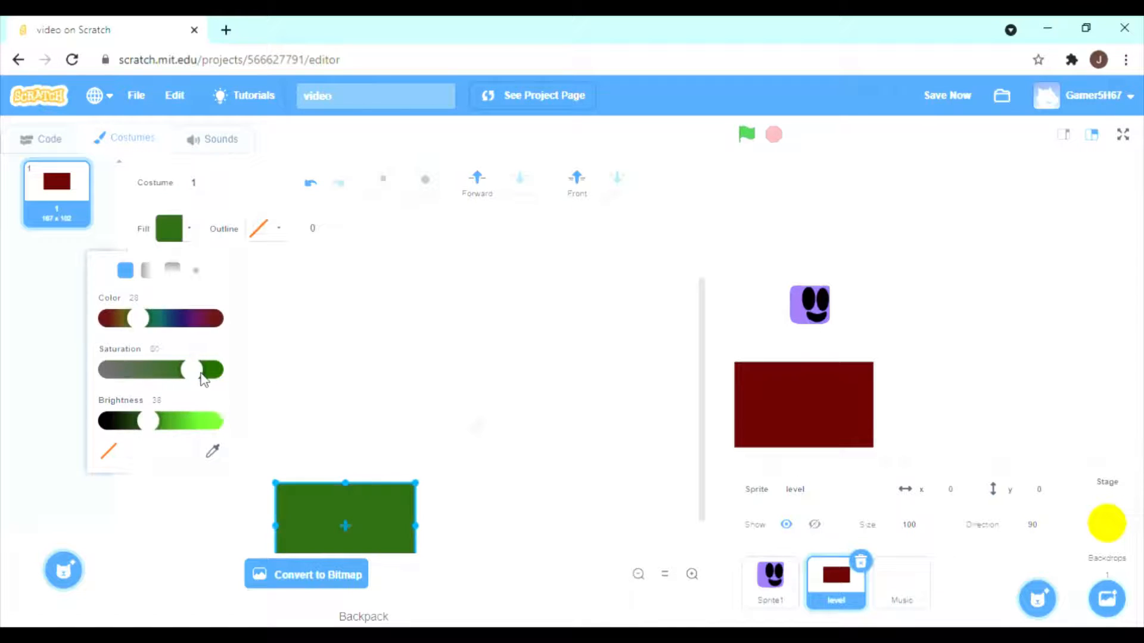
click(310, 183)
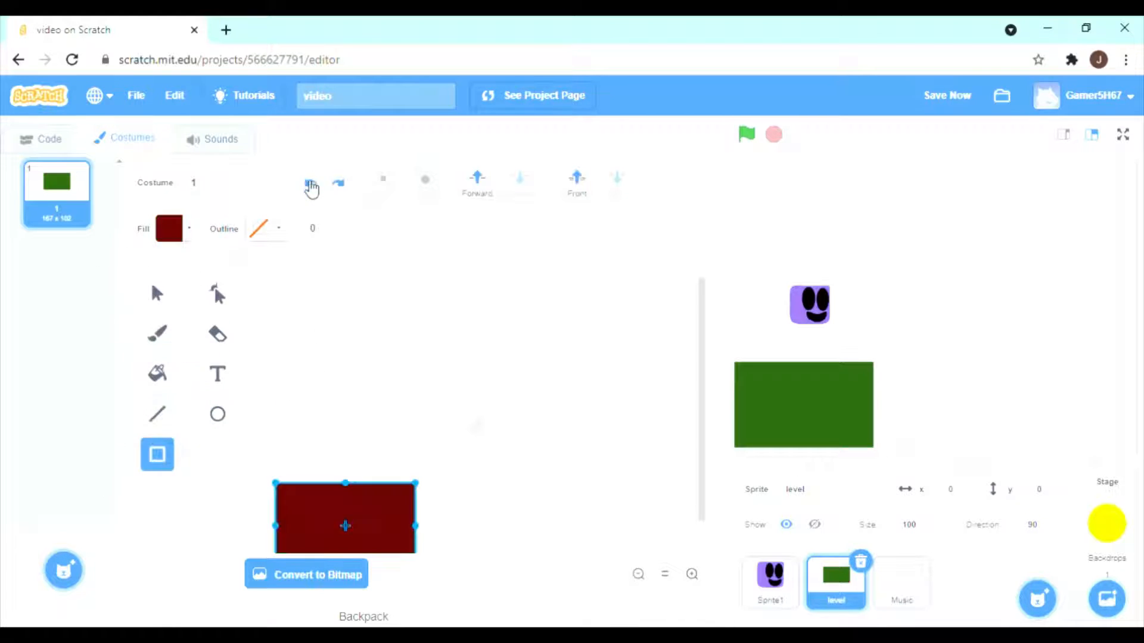
Draw a green grass strip about 178 wide along the dark red block's top edge and erase the stray small rectangle above it.
click(189, 232)
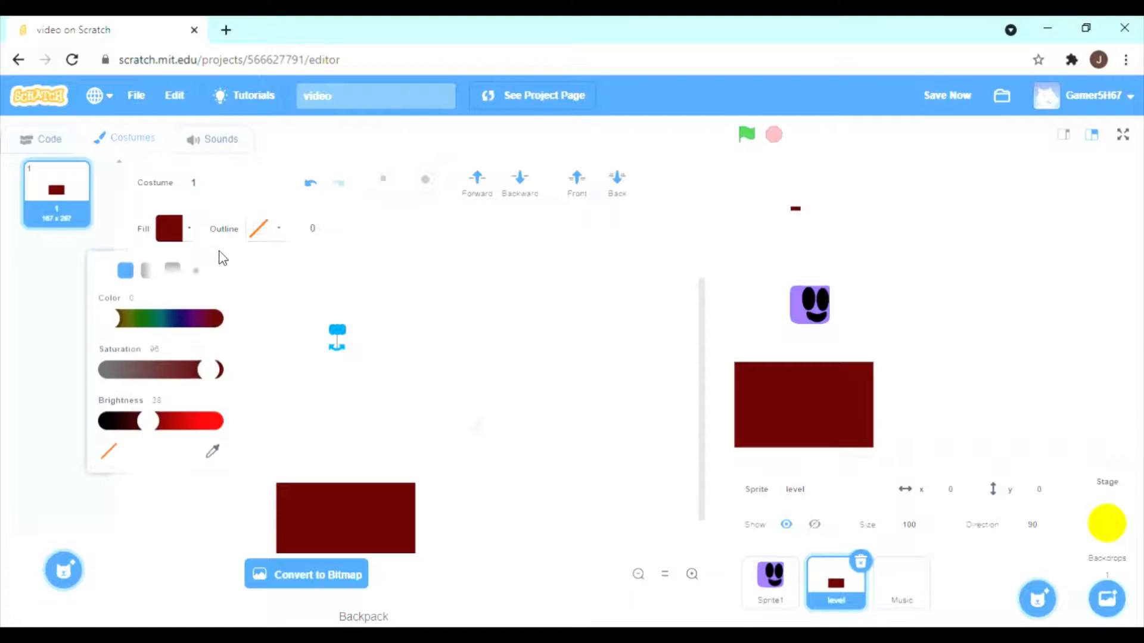
drag(220, 370, 215, 419)
drag(170, 370, 189, 370)
drag(136, 318, 120, 320)
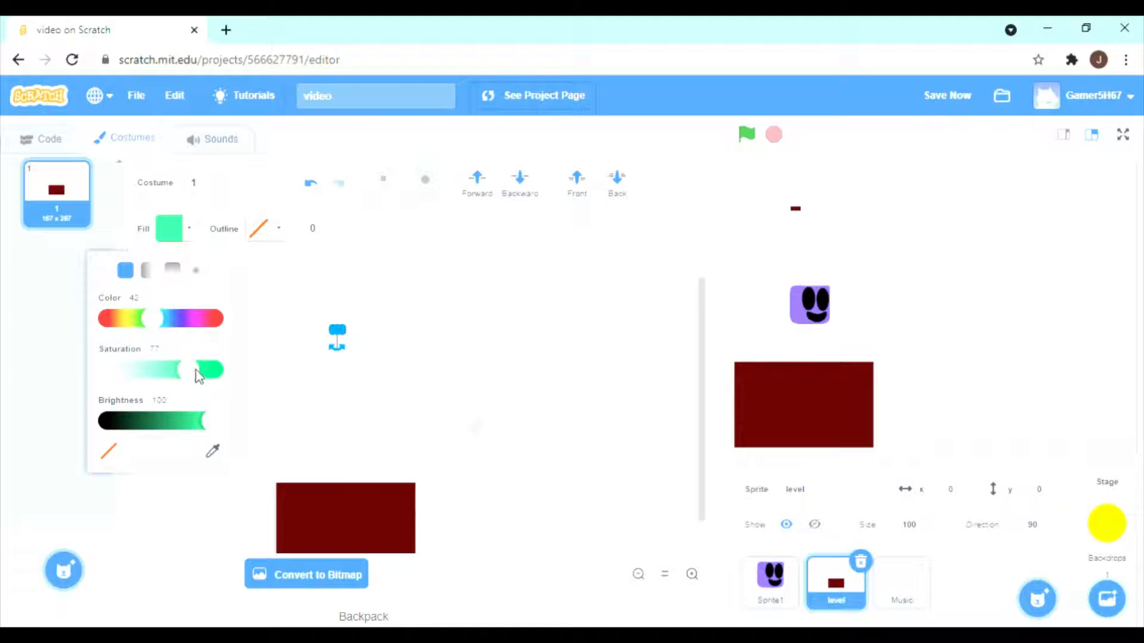
drag(204, 425, 159, 421)
click(316, 388)
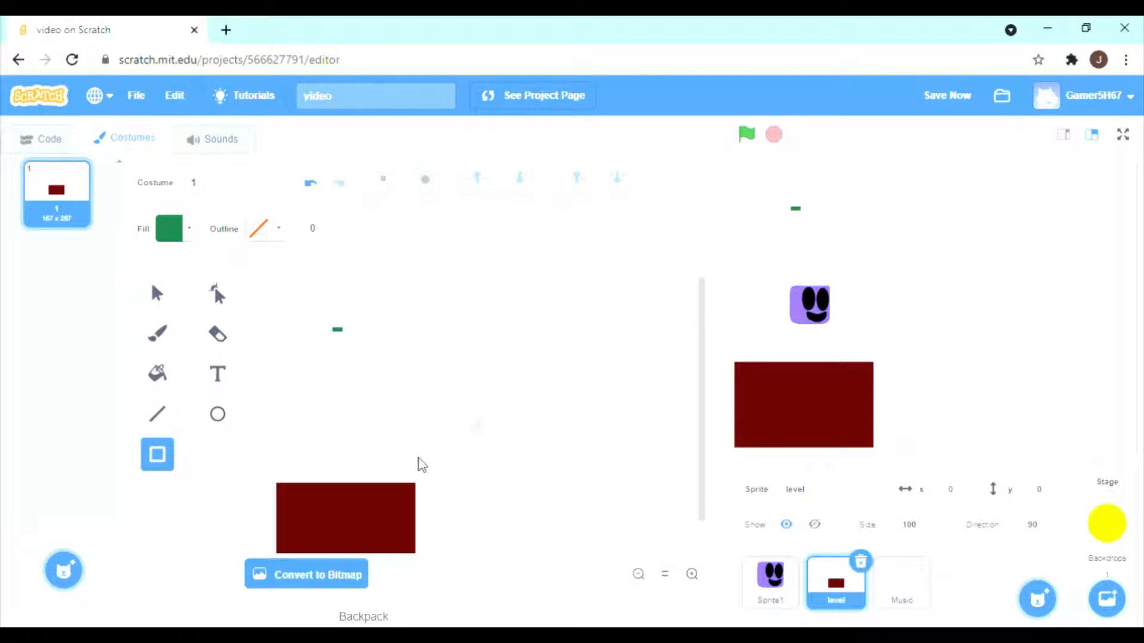
mouse_move(412, 450)
mouse_down()
mouse_move(276, 478)
mouse_move(325, 483)
mouse_up()
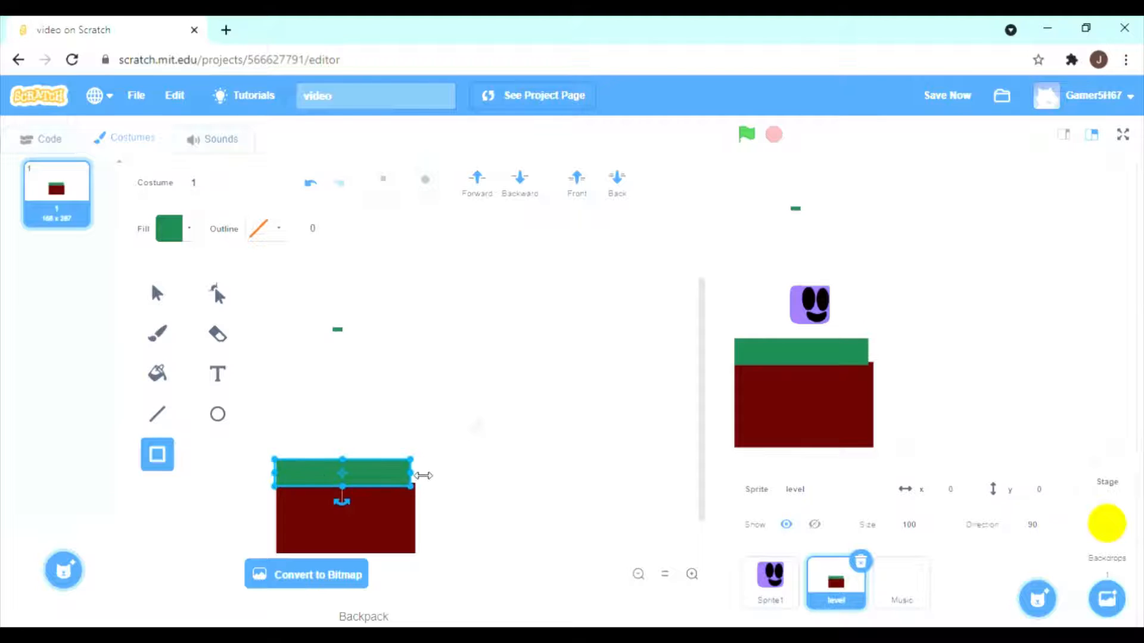
drag(424, 475, 436, 475)
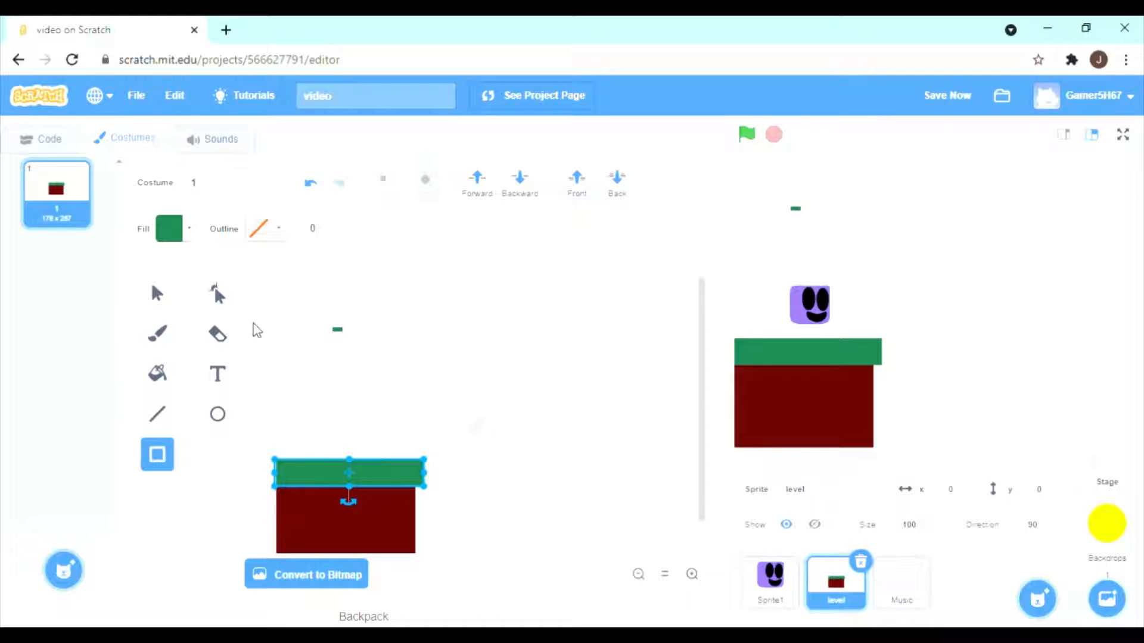
click(217, 334)
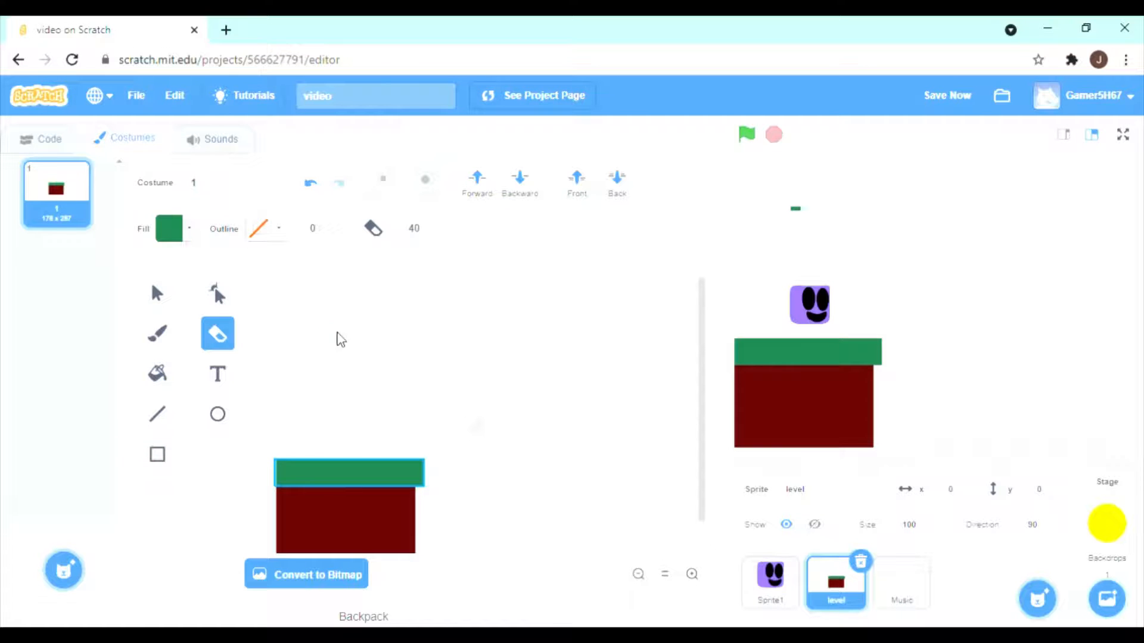
click(339, 338)
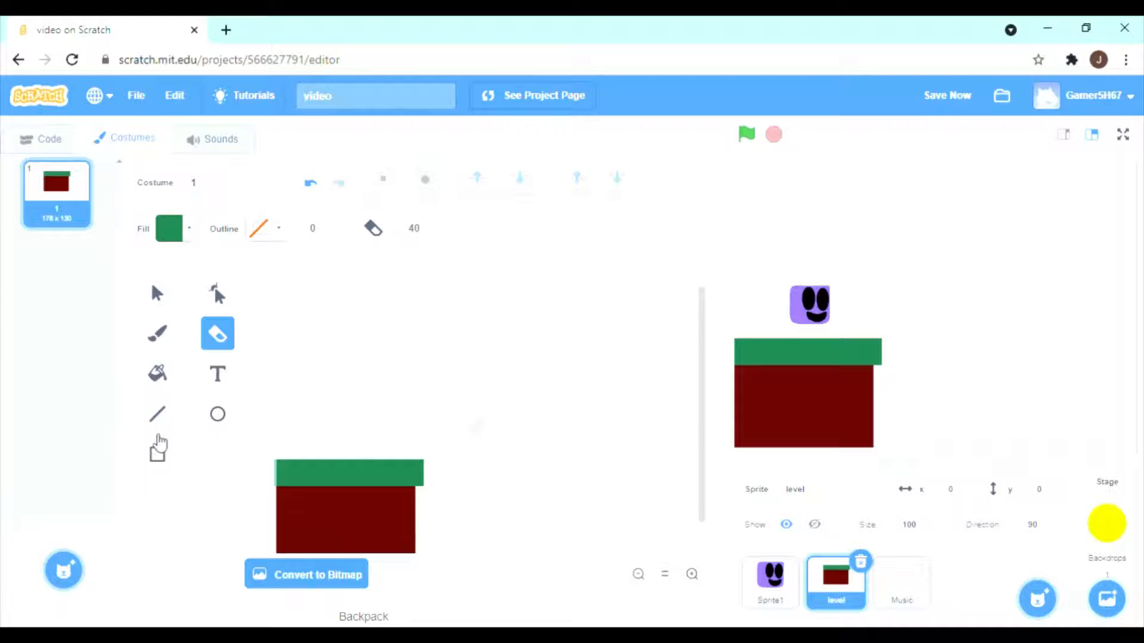
Select the green strip and dark red block together and stretch them to about 516 wide, past the stage's right edge.
click(157, 292)
drag(378, 441, 405, 516)
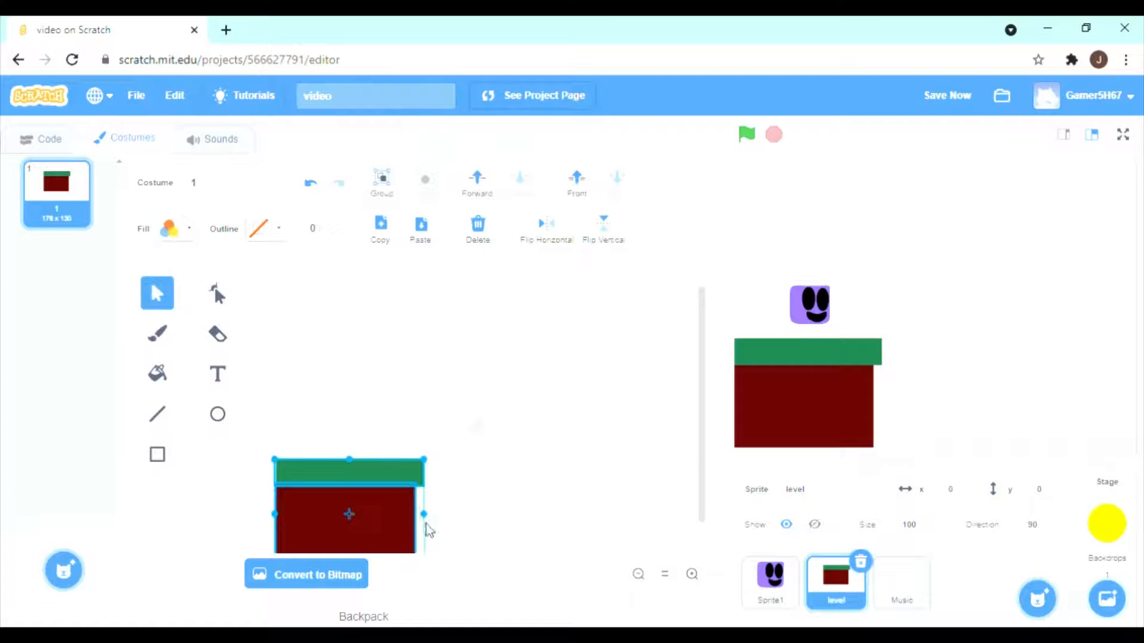
click(450, 510)
drag(385, 444, 728, 549)
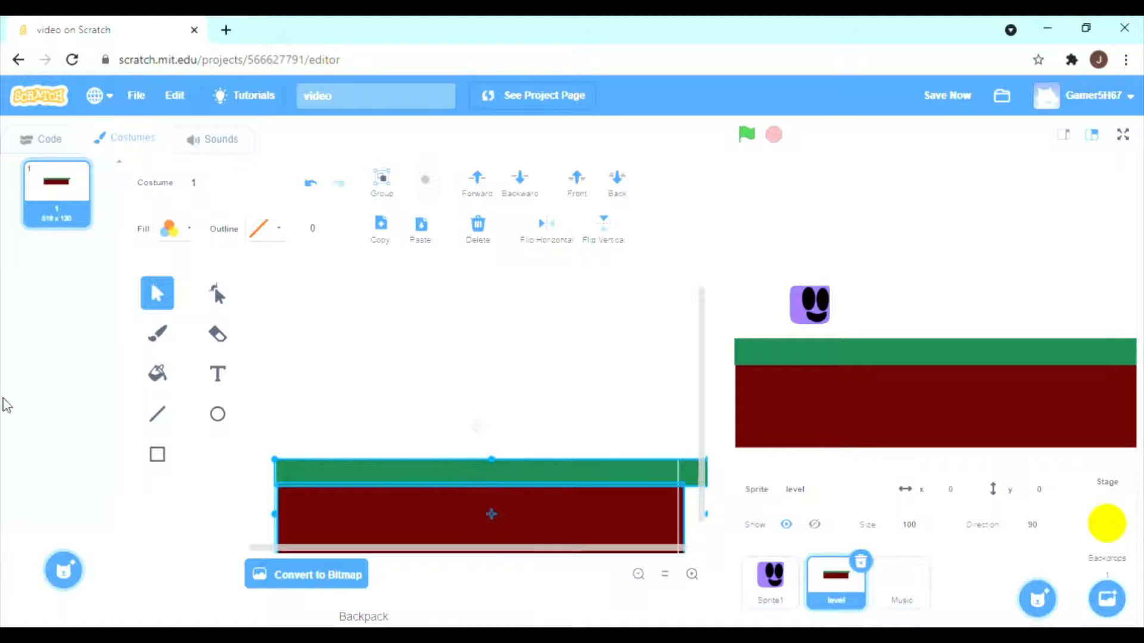
Duplicate costume 1 as costume 2, and in the copy narrow the ground to about 175 wide and place it at the stage's left edge.
right_click(65, 207)
click(89, 226)
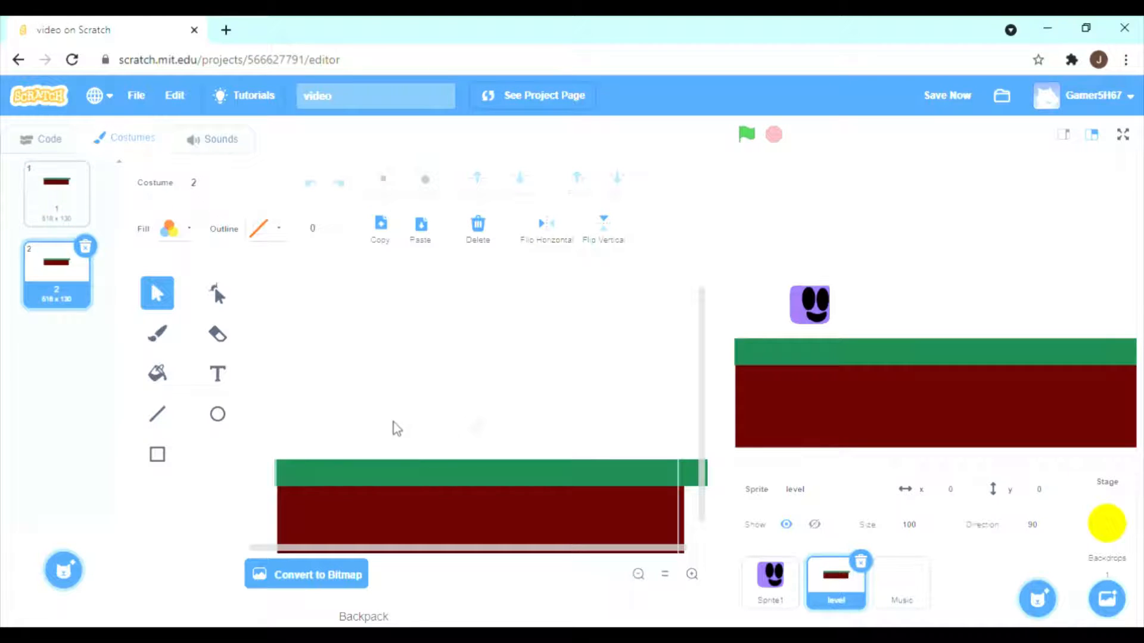
drag(395, 427, 448, 518)
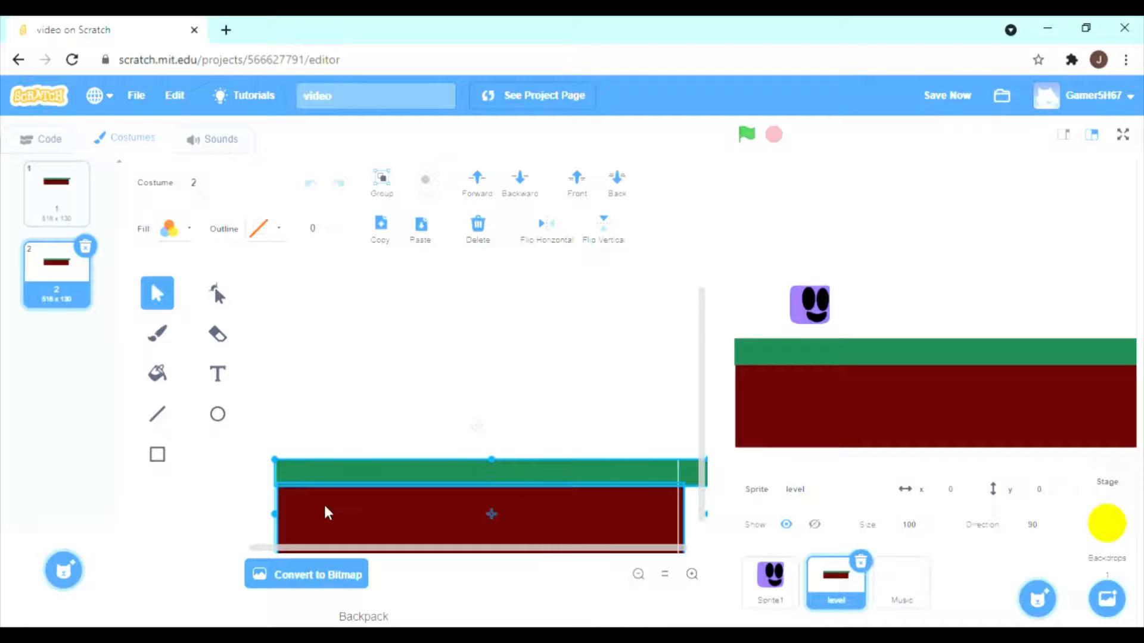
drag(286, 514, 572, 536)
drag(628, 540, 338, 530)
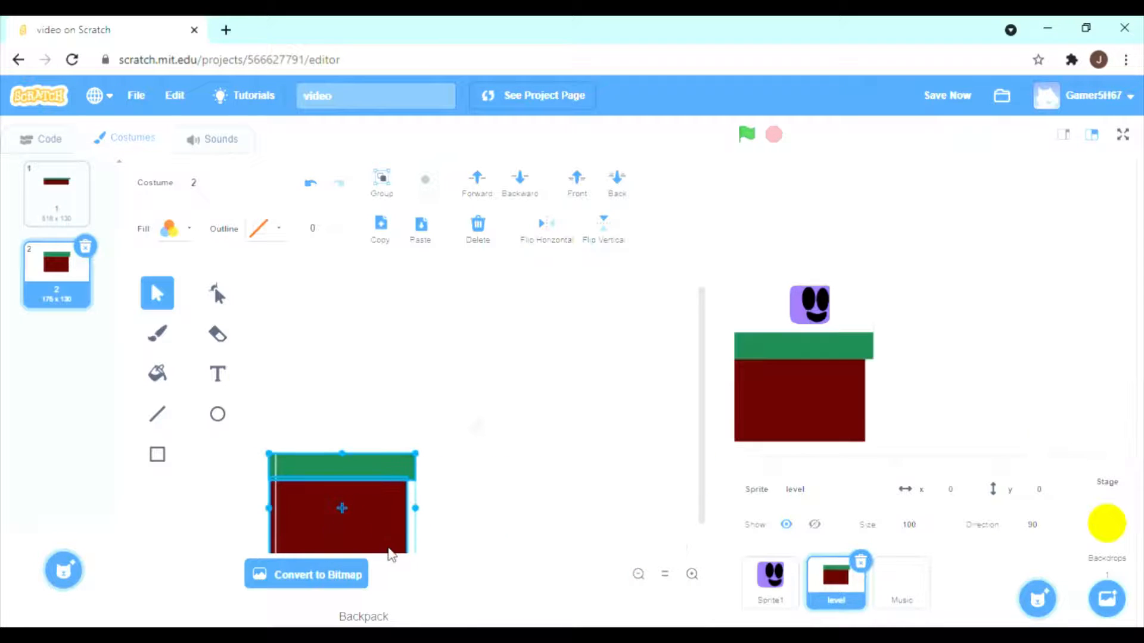
Duplicate the whole ground block in costume 2 and place the copy at the stage's right edge, leaving a gap between them.
click(462, 436)
click(335, 475)
click(370, 434)
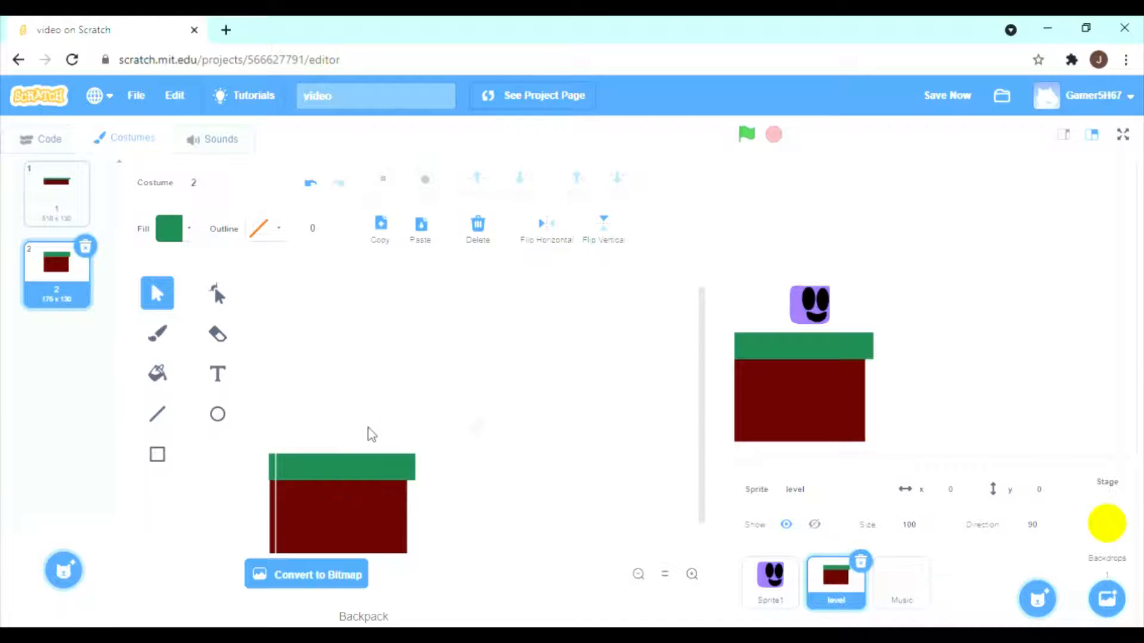
key(ctrl+a)
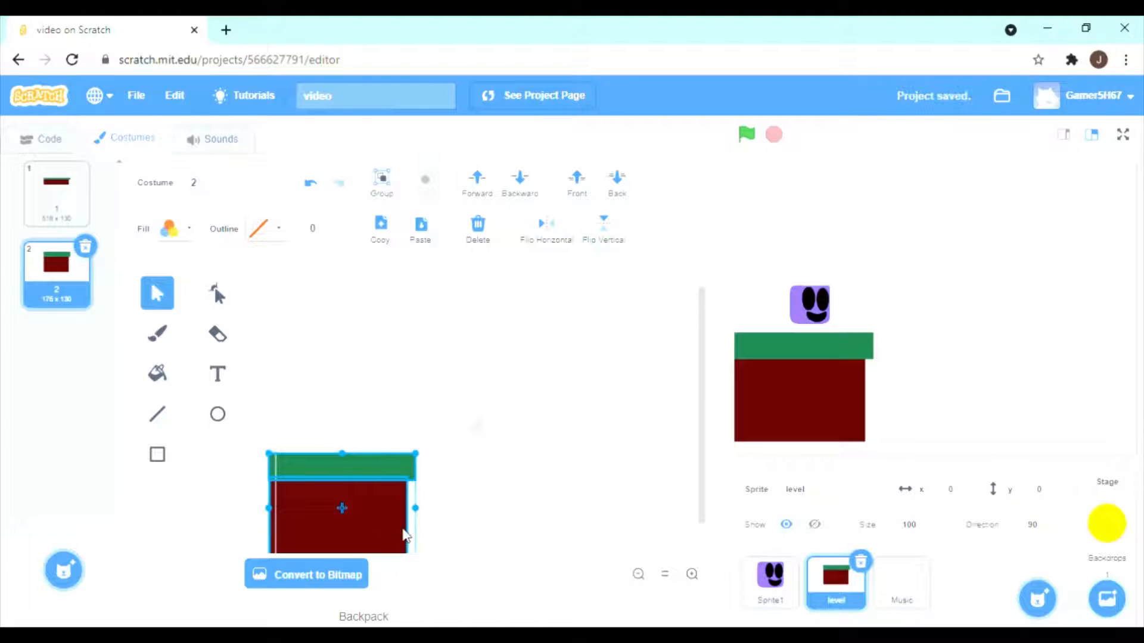
key(ctrl+c)
key(ctrl+v)
drag(402, 528, 693, 532)
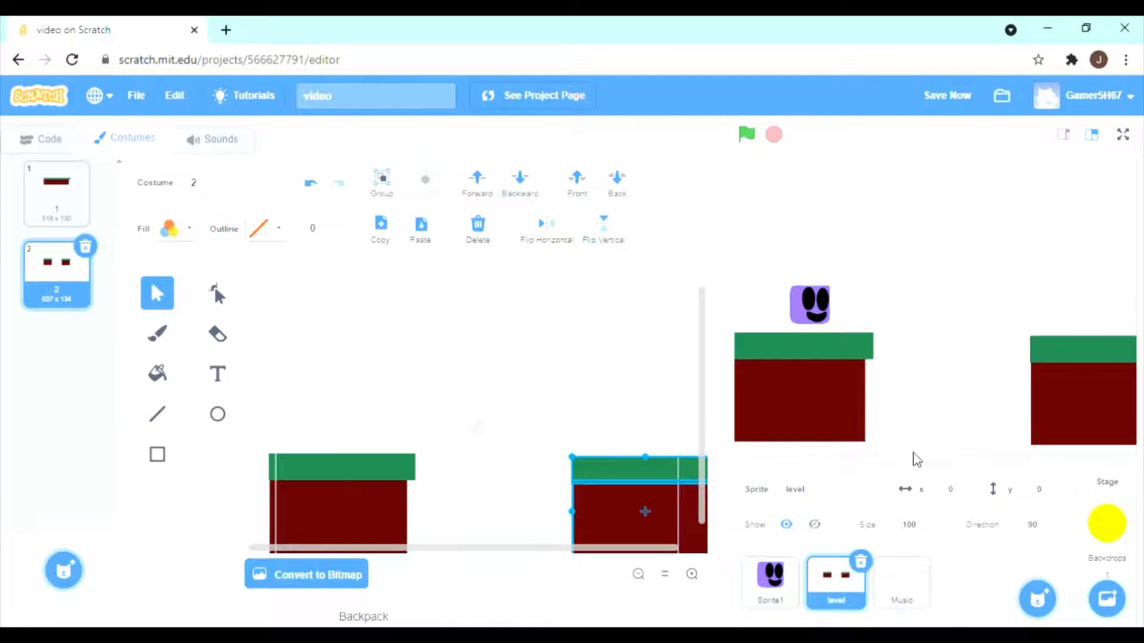
Review the level sprite's costume-switching scripts and Sprite1's respawn conditions.
click(53, 138)
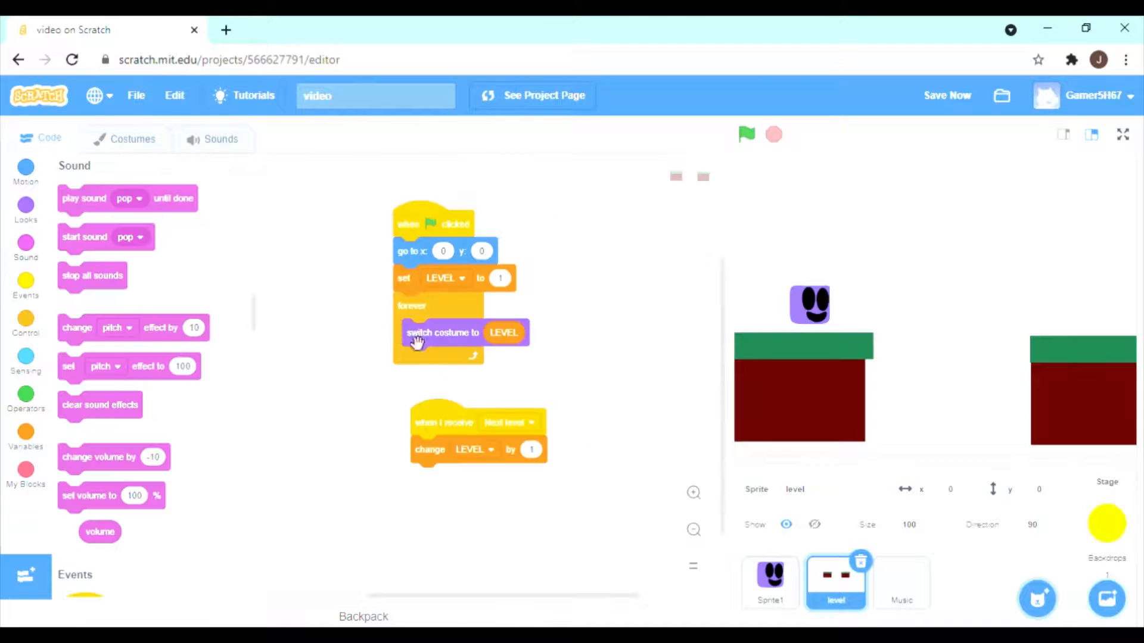
click(744, 561)
scroll(524, 487, down, 10)
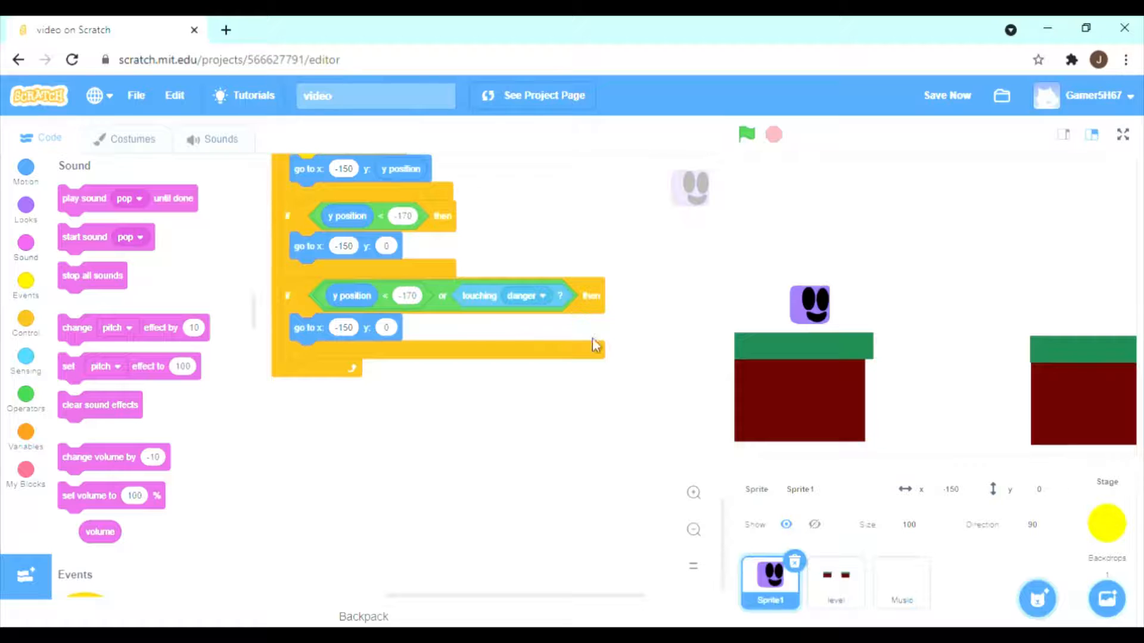
right_click(837, 578)
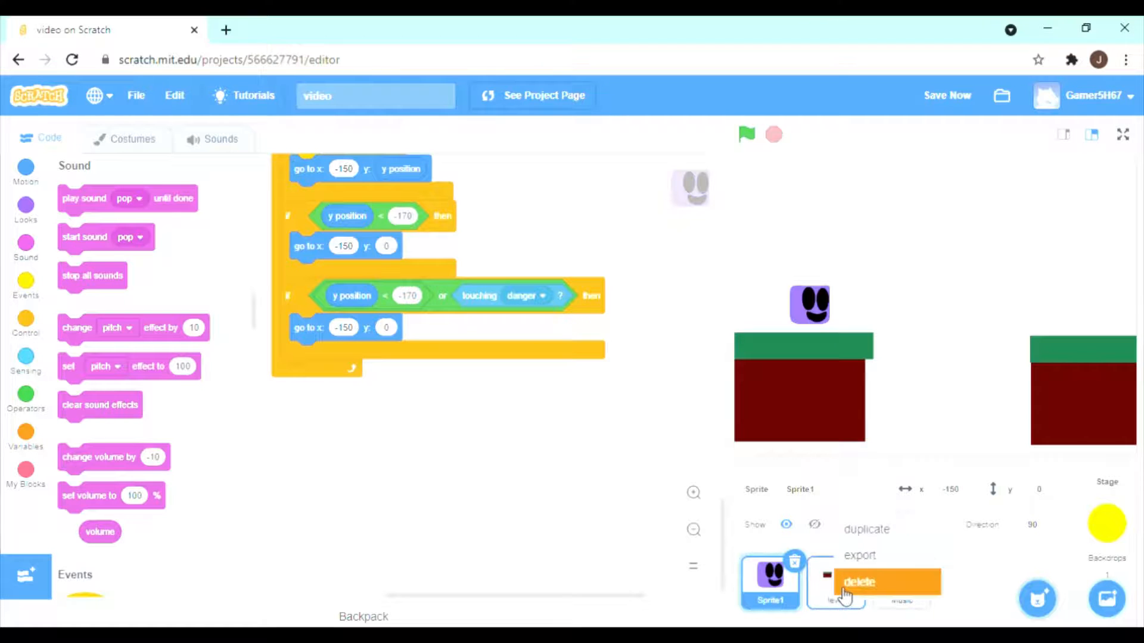
click(872, 531)
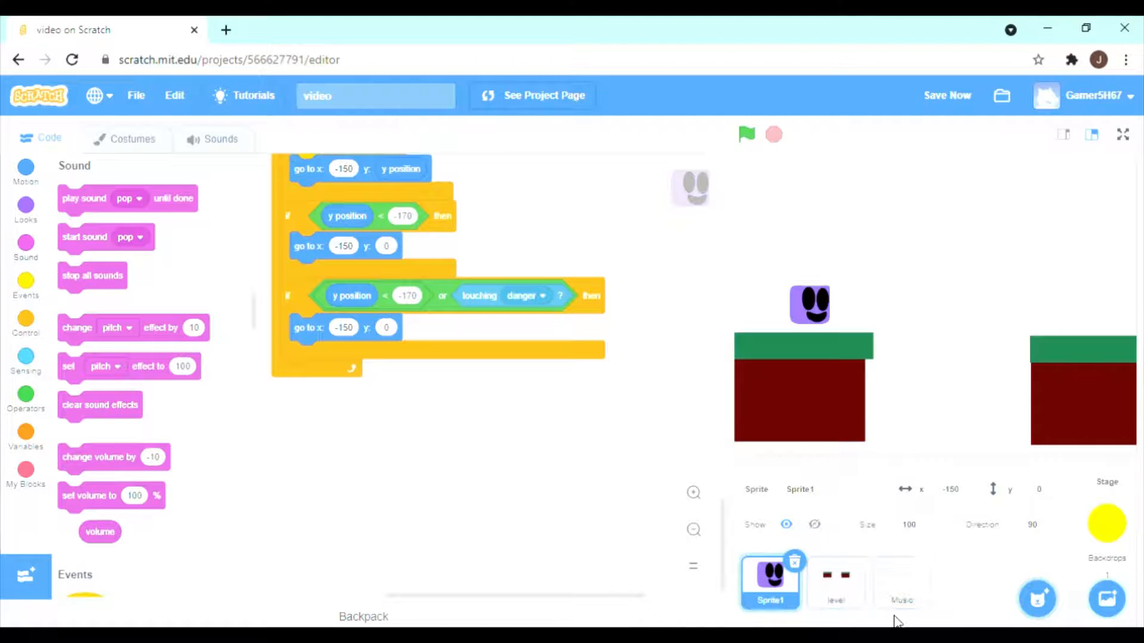
click(912, 595)
click(836, 579)
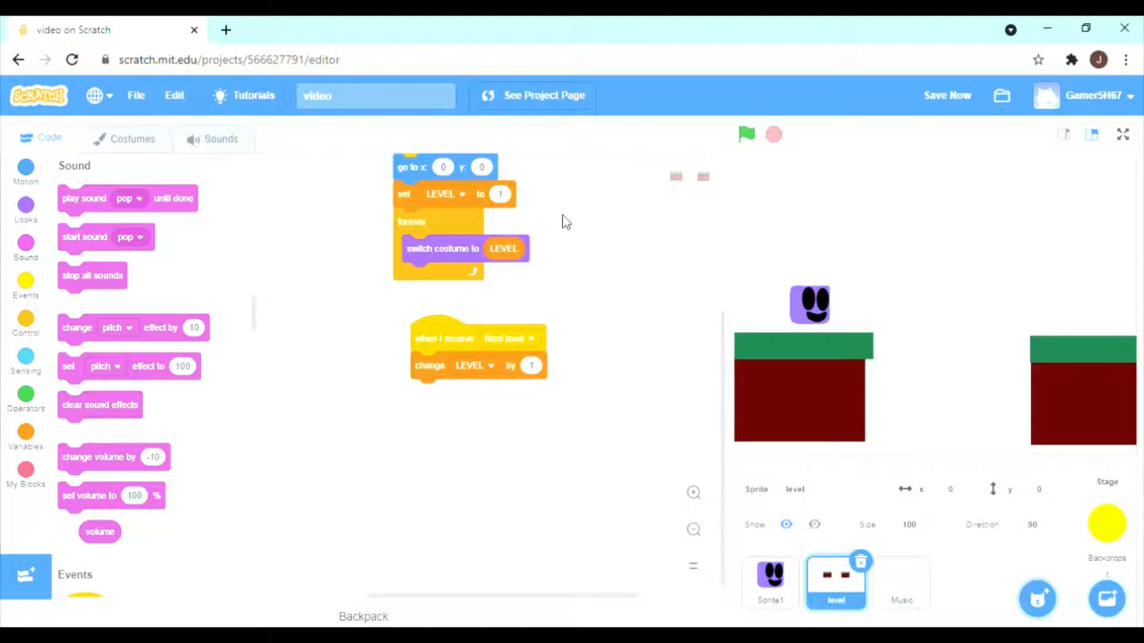
Discard a newly painted blank backdrop and erase the yellow dot from the stage's original backdrop.
mouse_move(1107, 598)
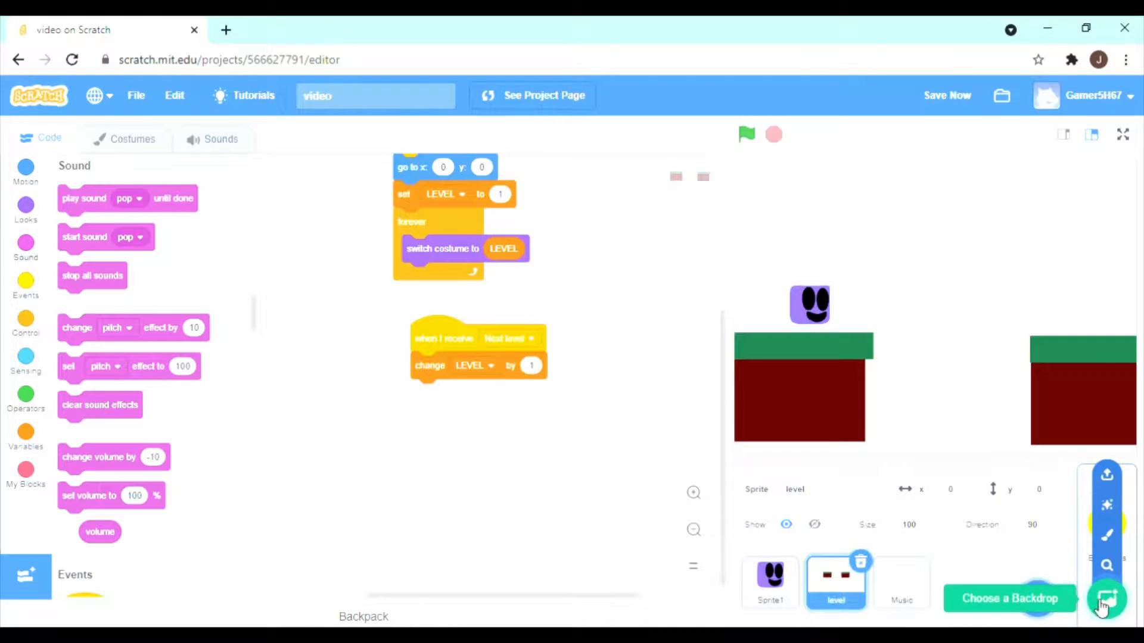
click(1110, 540)
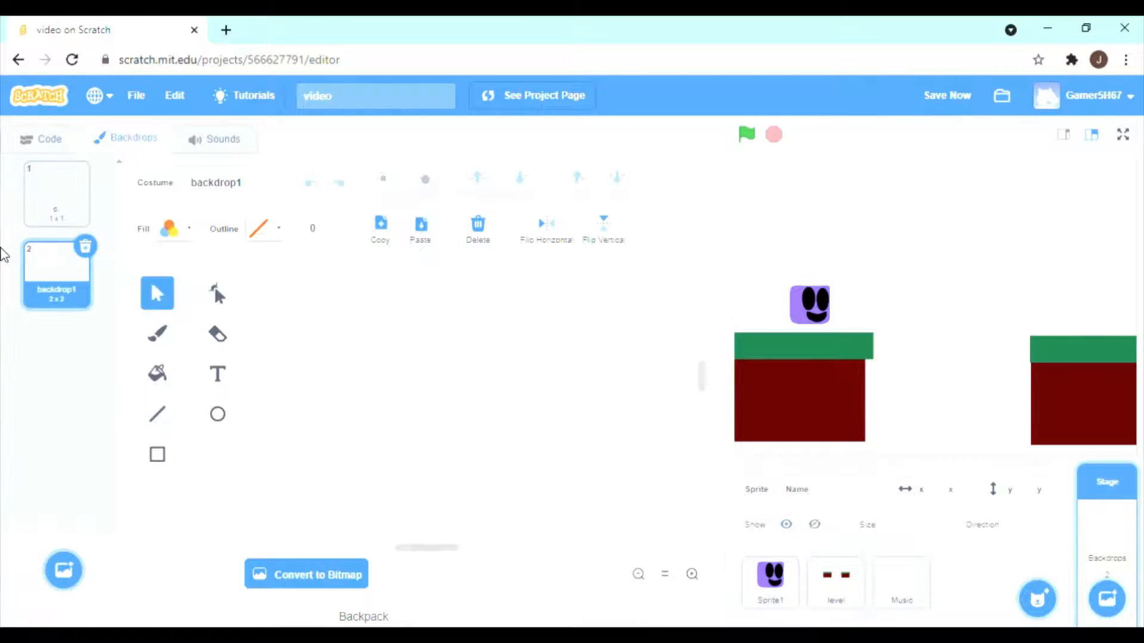
click(47, 203)
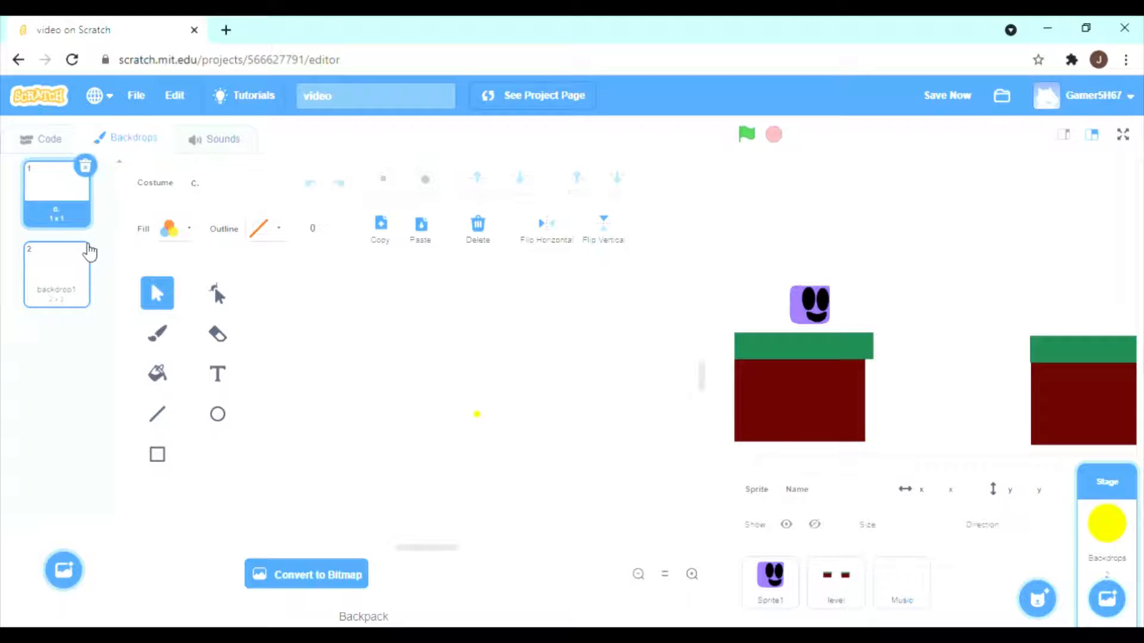
click(88, 247)
click(85, 246)
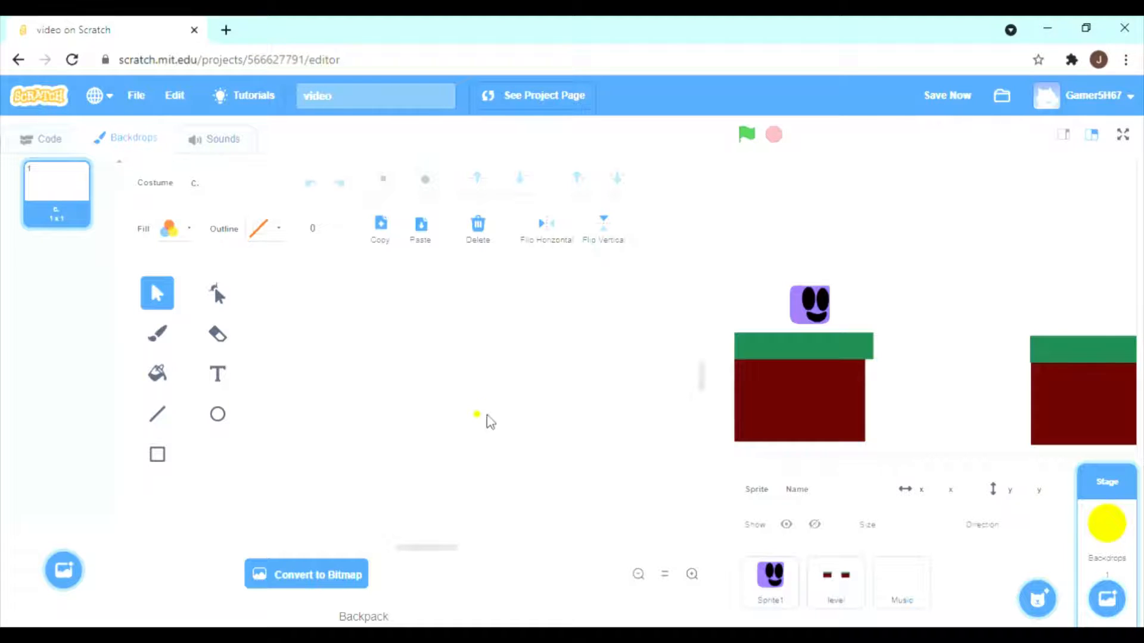
click(217, 334)
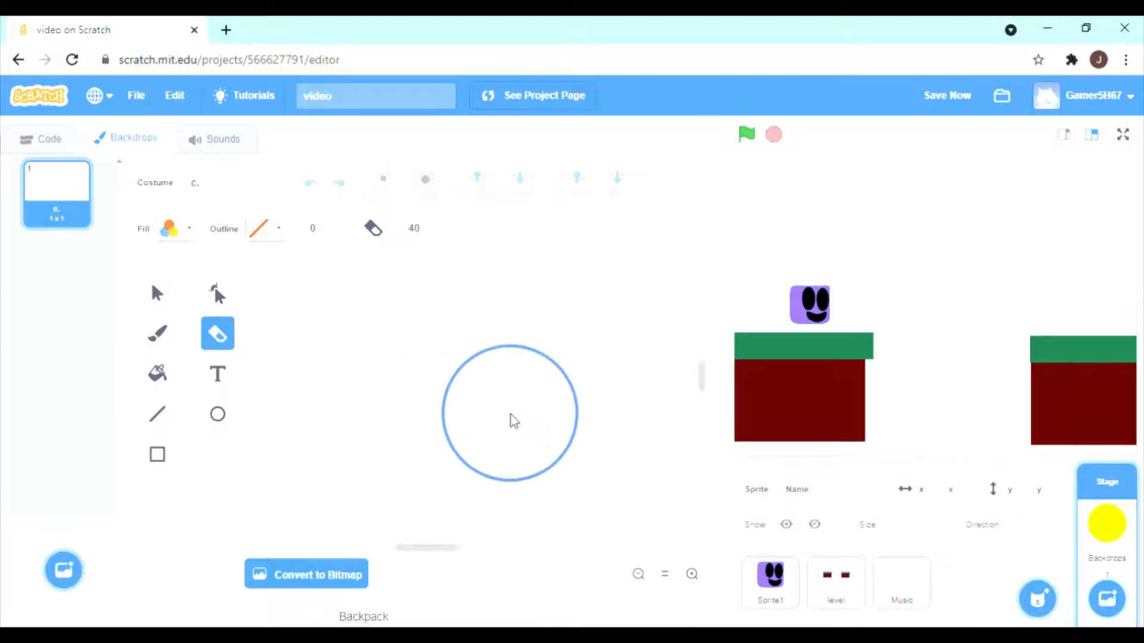
click(513, 420)
click(156, 293)
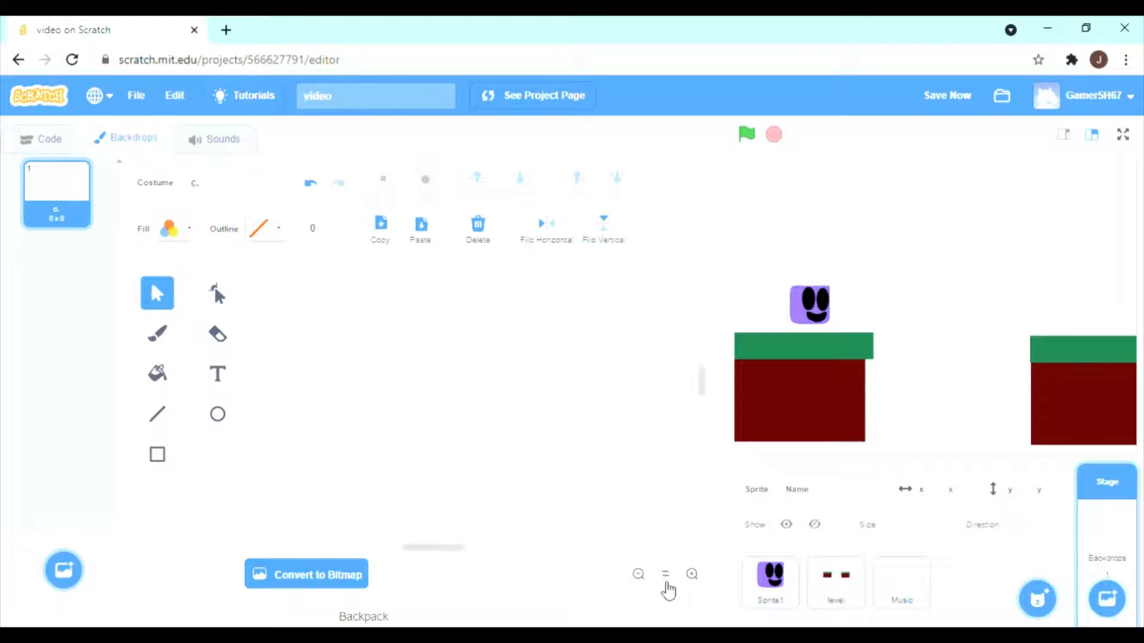
Set the fill to a vertical gradient whose first colour is blue-violet, with colour 69 and saturation 79.
click(649, 578)
click(640, 579)
click(639, 579)
click(217, 293)
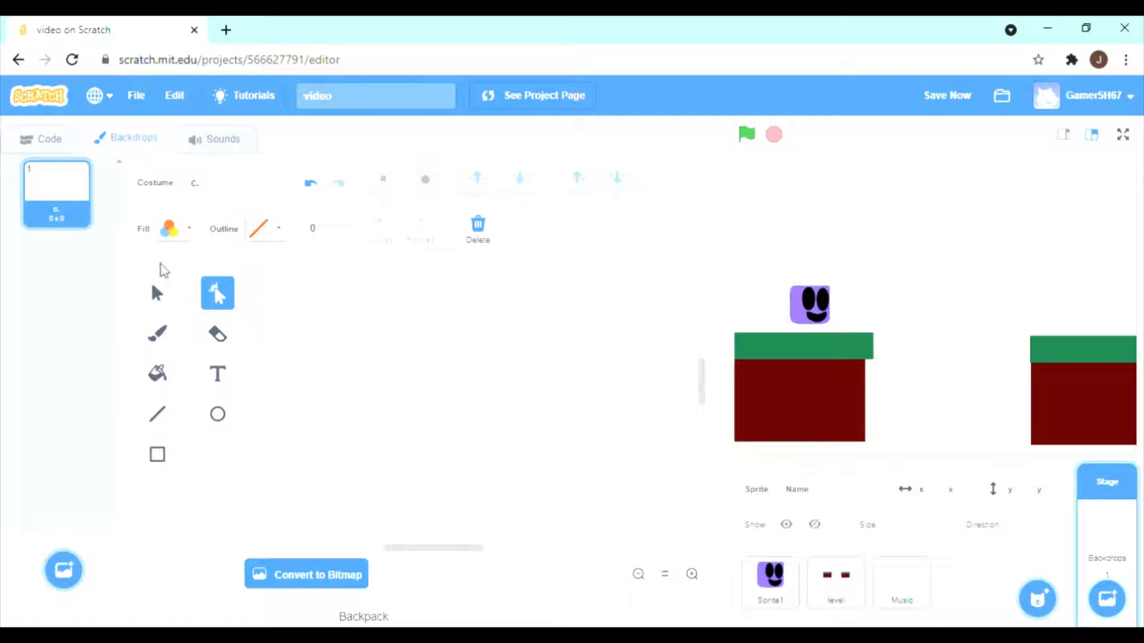
click(168, 282)
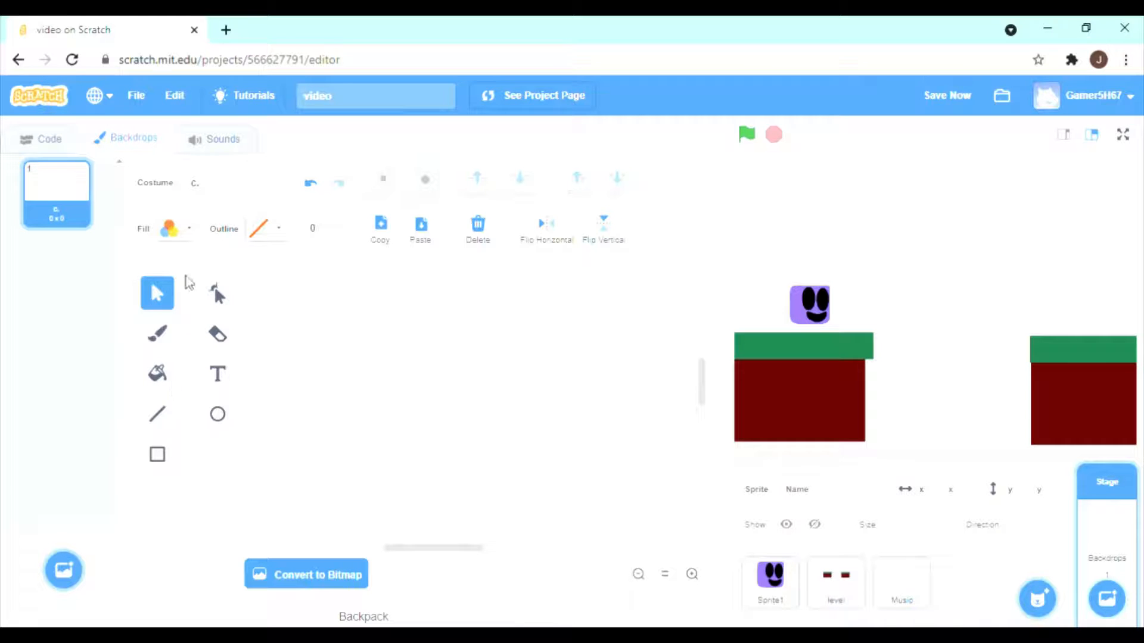
click(190, 233)
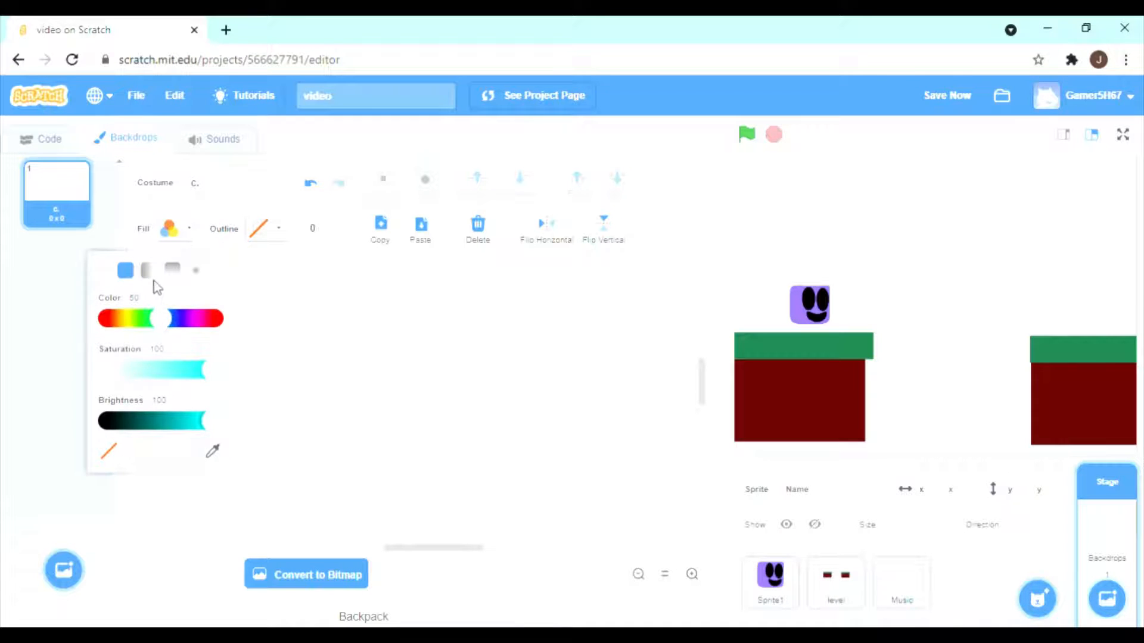
click(175, 272)
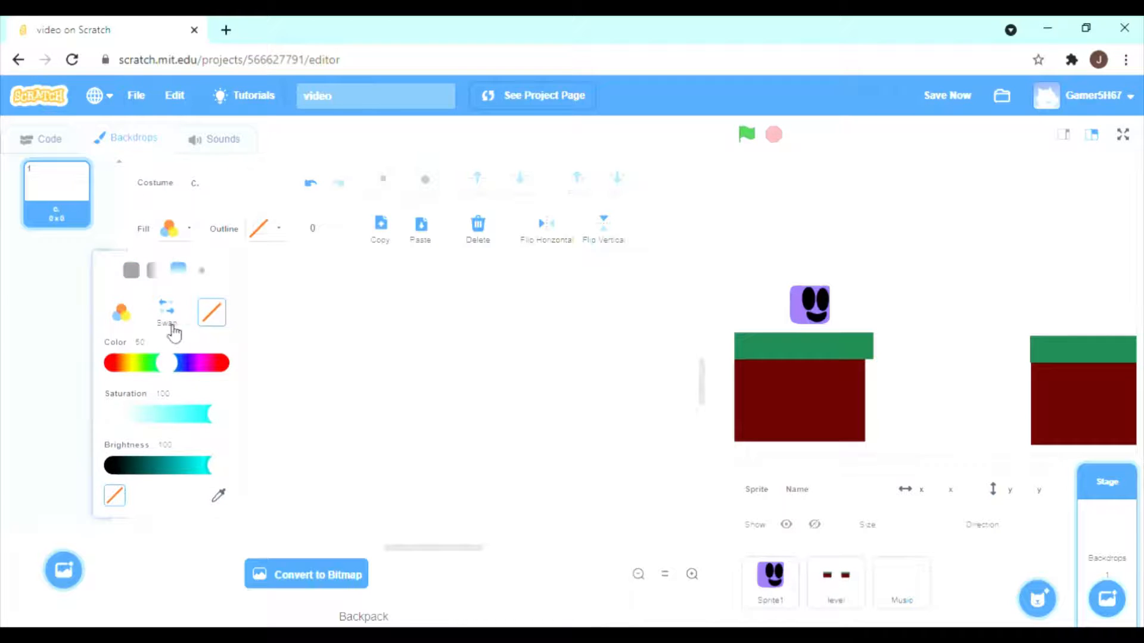
click(126, 321)
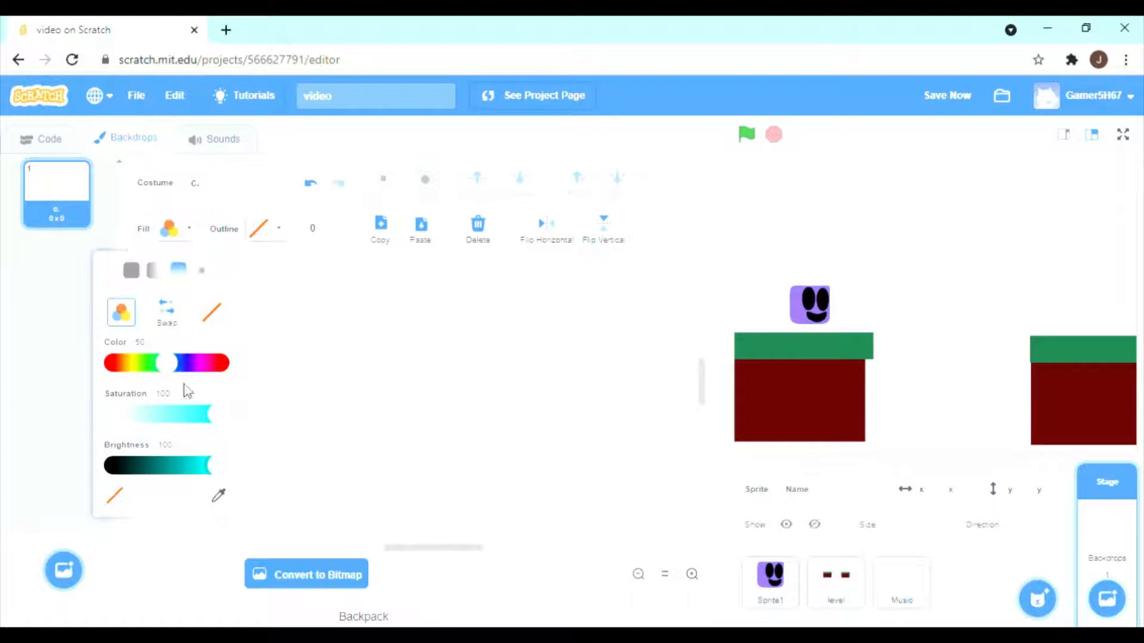
drag(167, 363, 204, 366)
drag(198, 365, 205, 363)
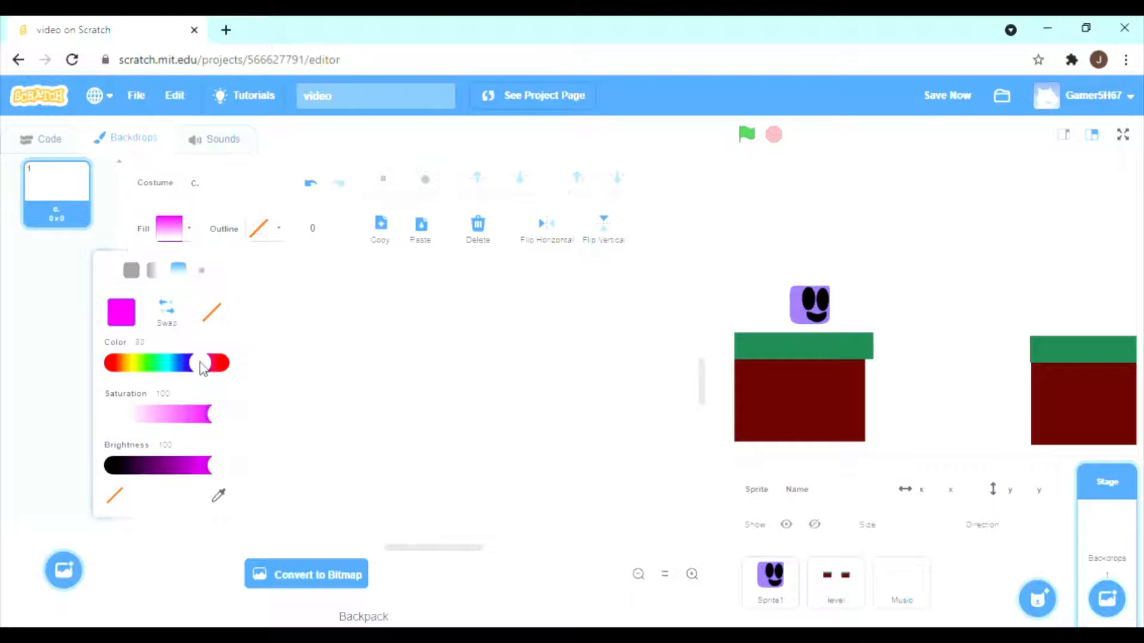
drag(216, 414, 165, 414)
drag(199, 370, 186, 365)
drag(165, 415, 198, 415)
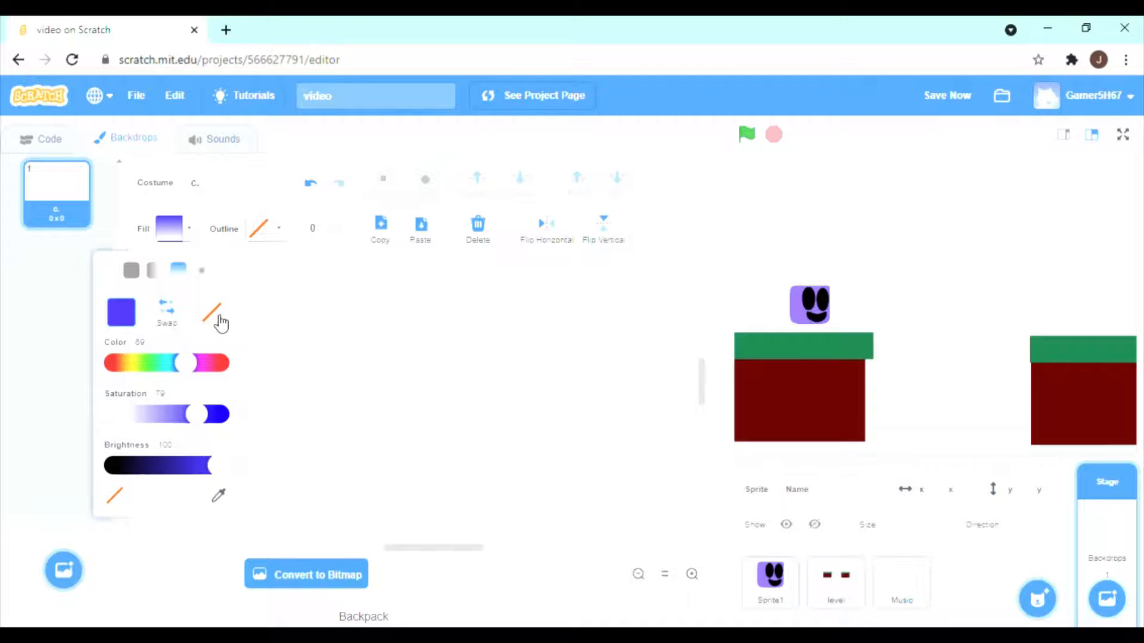
Set the gradient's second colour to light blue with colour 56.
click(212, 312)
drag(168, 364, 179, 377)
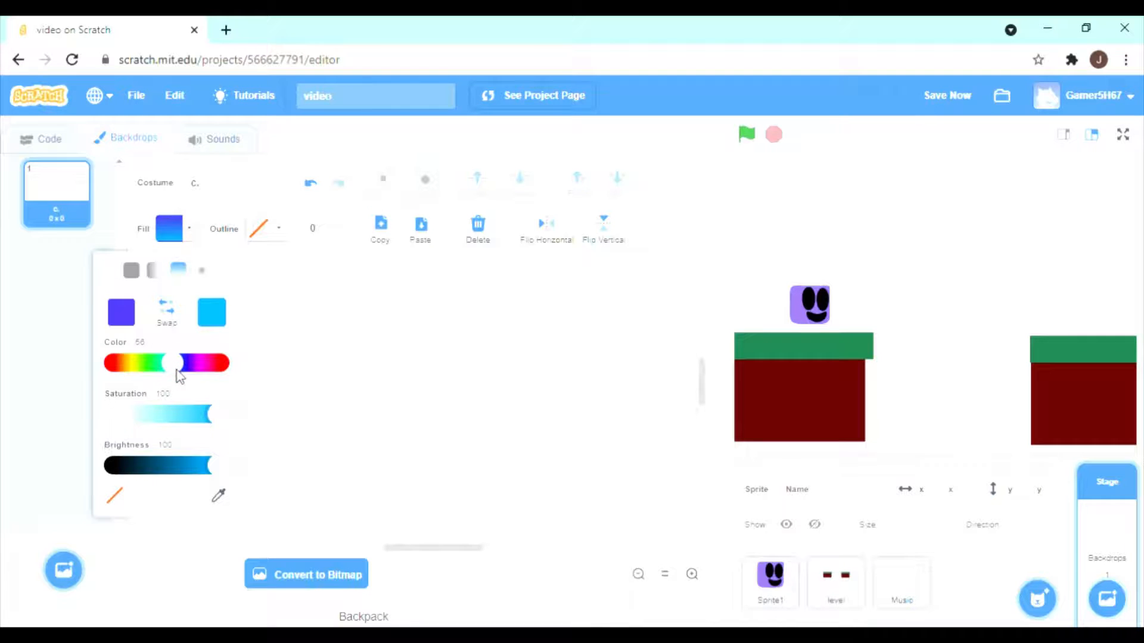
click(369, 376)
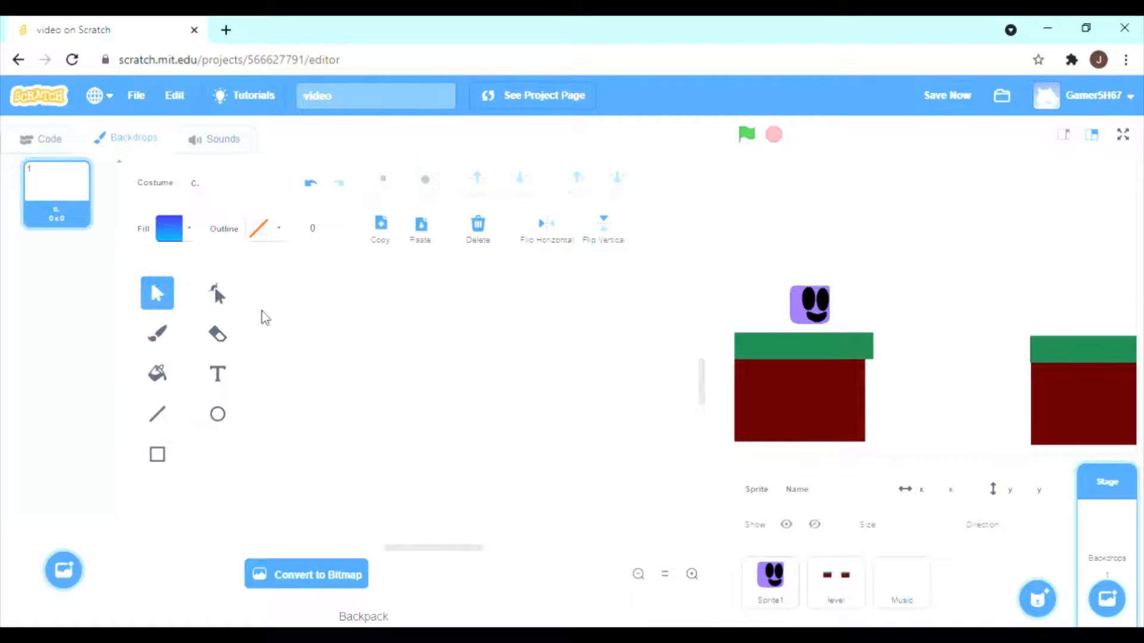
Draw a gradient-filled rectangle on the backdrop and enlarge it to about 547 by 363 so it covers the whole stage.
click(158, 454)
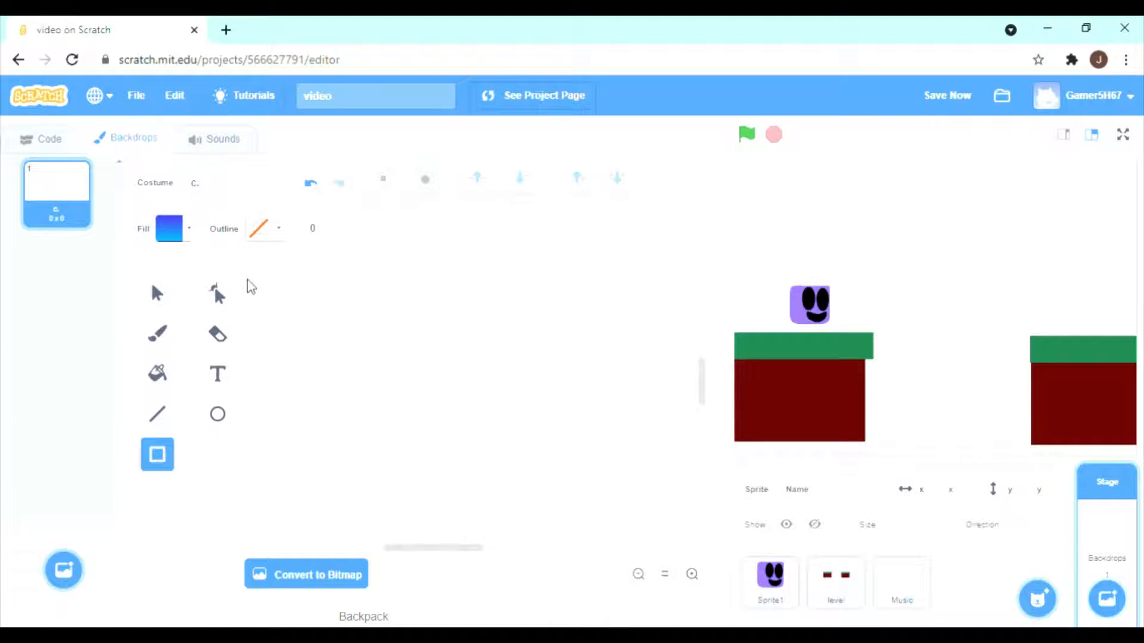
drag(247, 275, 752, 608)
drag(620, 513, 583, 444)
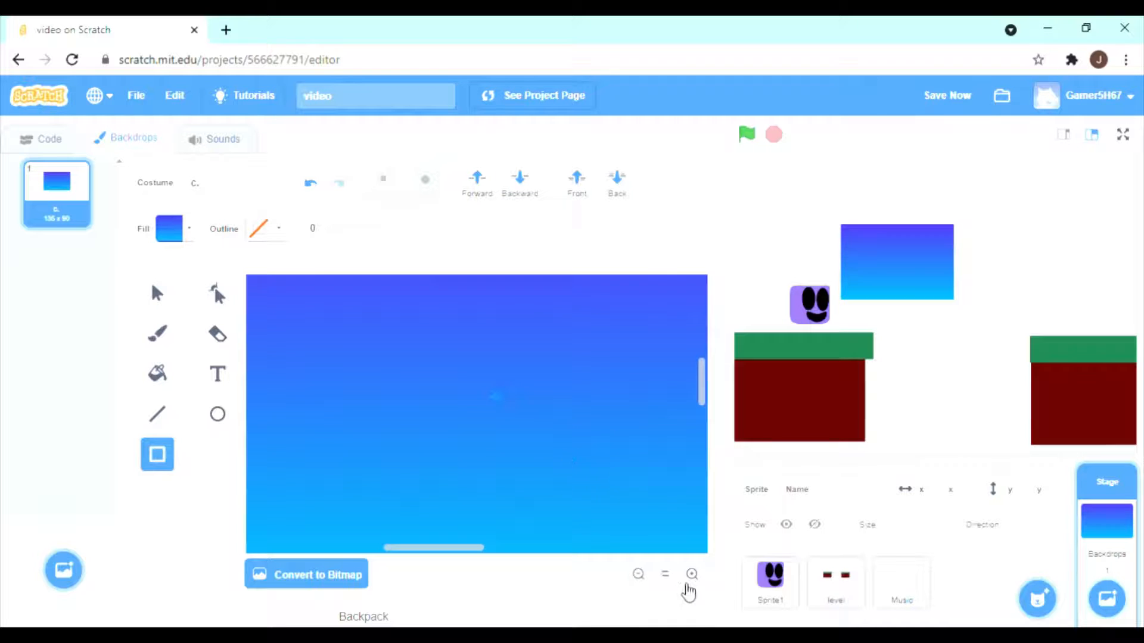
click(638, 574)
click(638, 574)
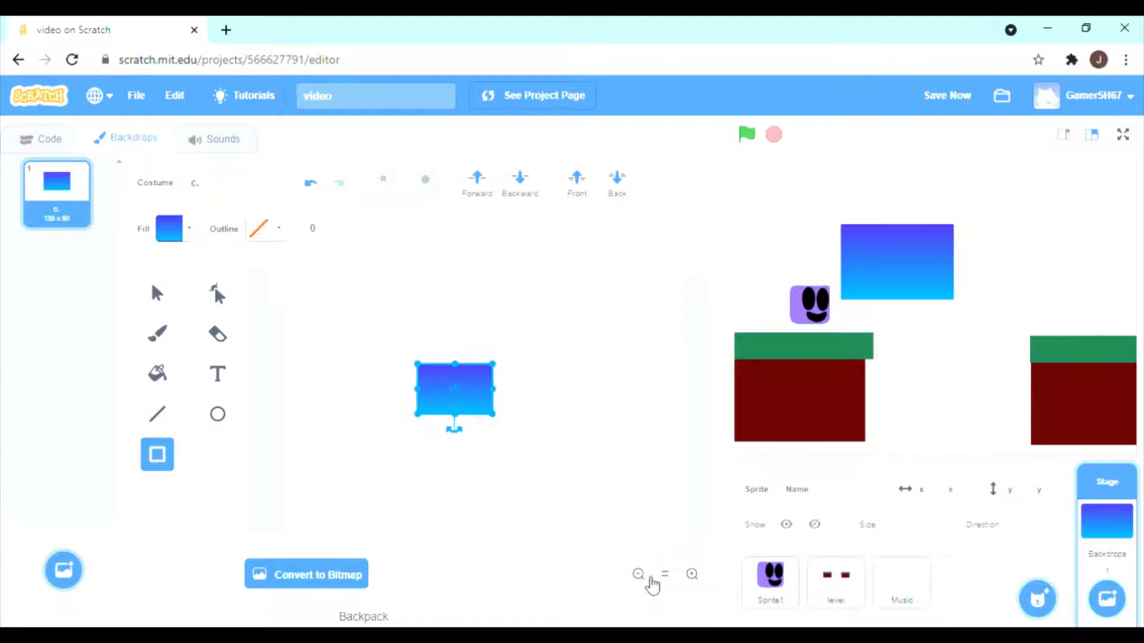
mouse_move(484, 412)
mouse_down()
mouse_move(416, 363)
mouse_move(584, 538)
mouse_move(534, 531)
mouse_up()
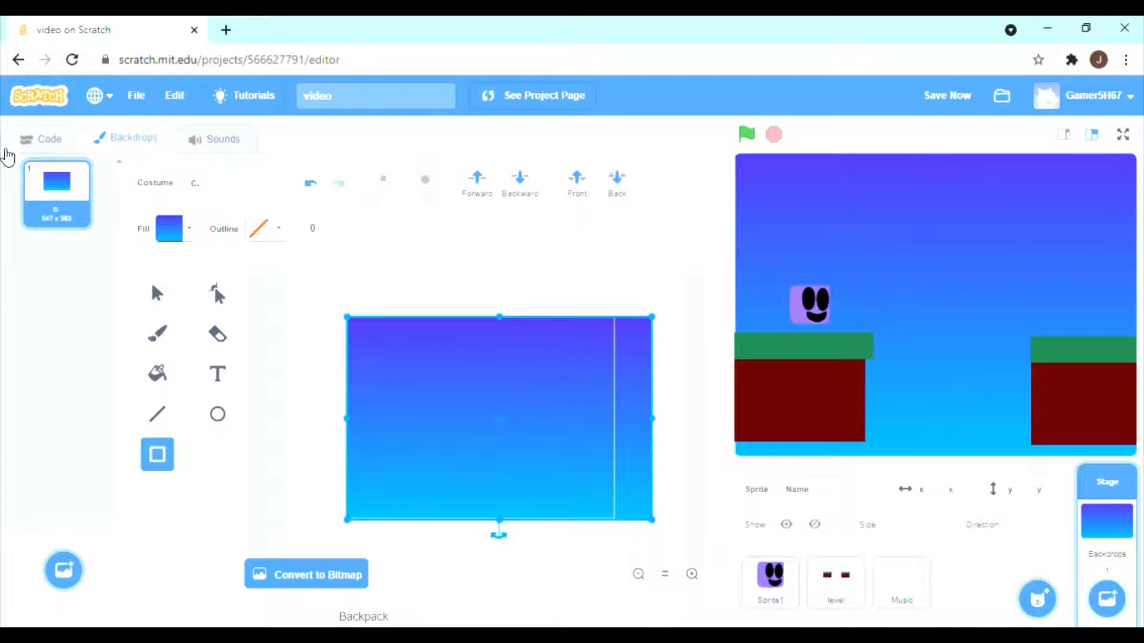
Try a horizontal gradient on the backdrop rectangle with a yellow first colour, colour 15 and saturation 92.
click(194, 228)
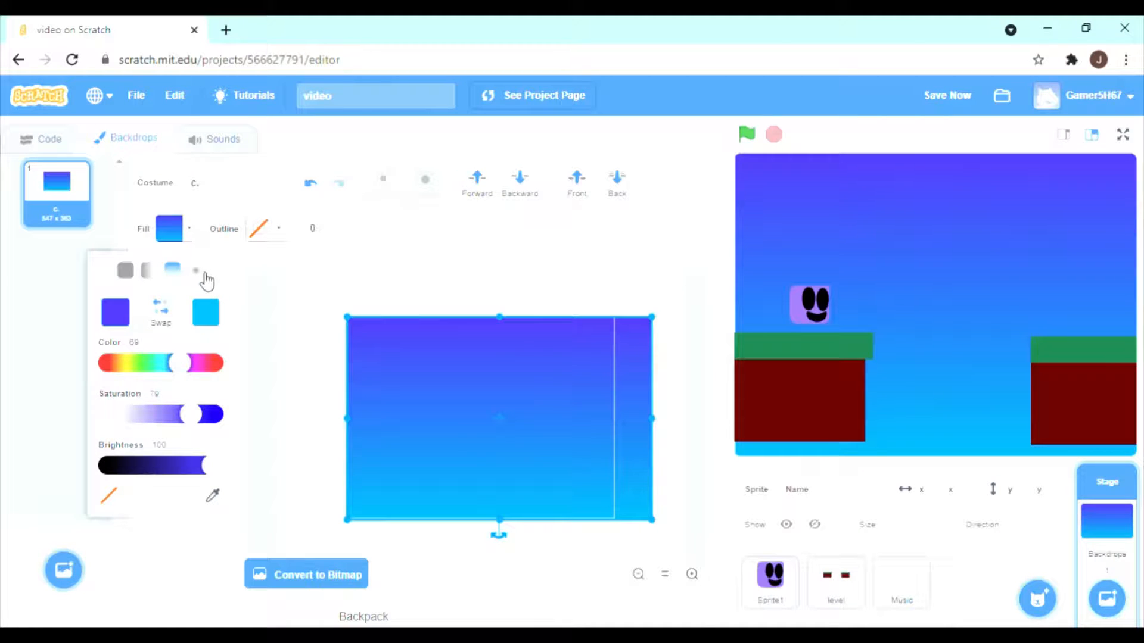
click(147, 271)
drag(189, 363, 128, 371)
click(191, 408)
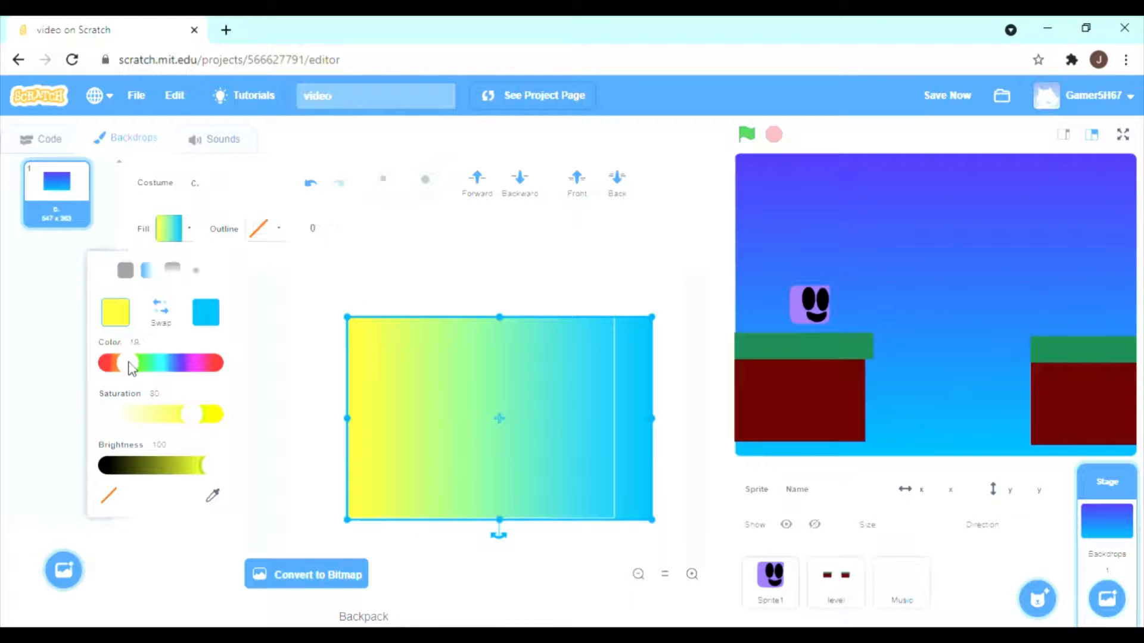
drag(132, 366, 127, 365)
click(206, 414)
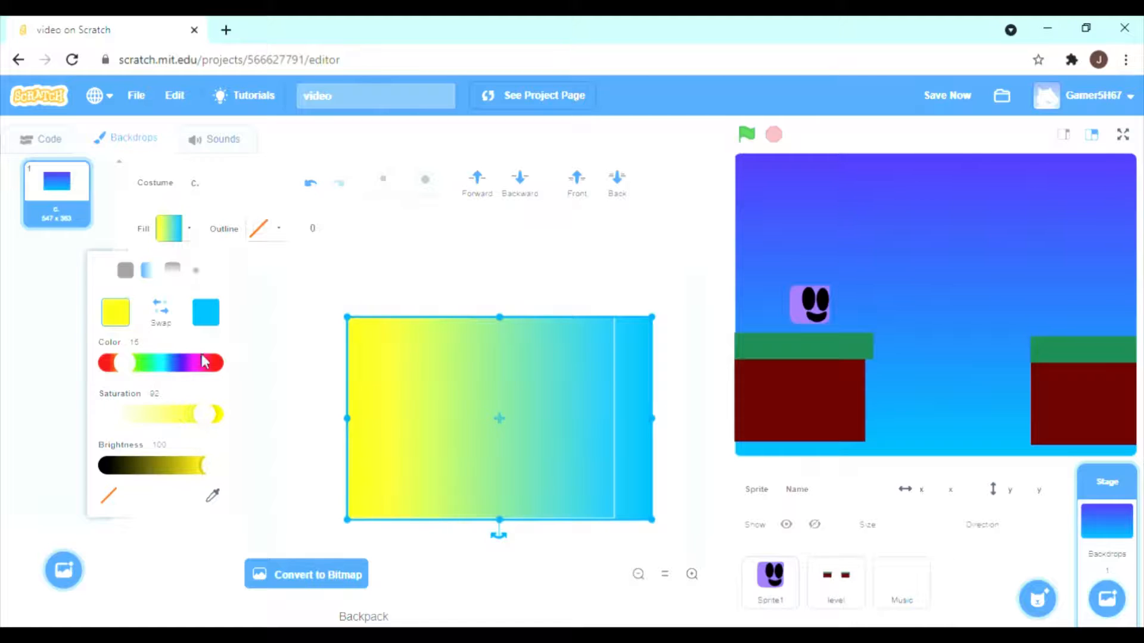
Try yellow with colour 18 as the gradient's second colour and undo the recolouring of the backdrop rectangle.
click(205, 313)
click(148, 366)
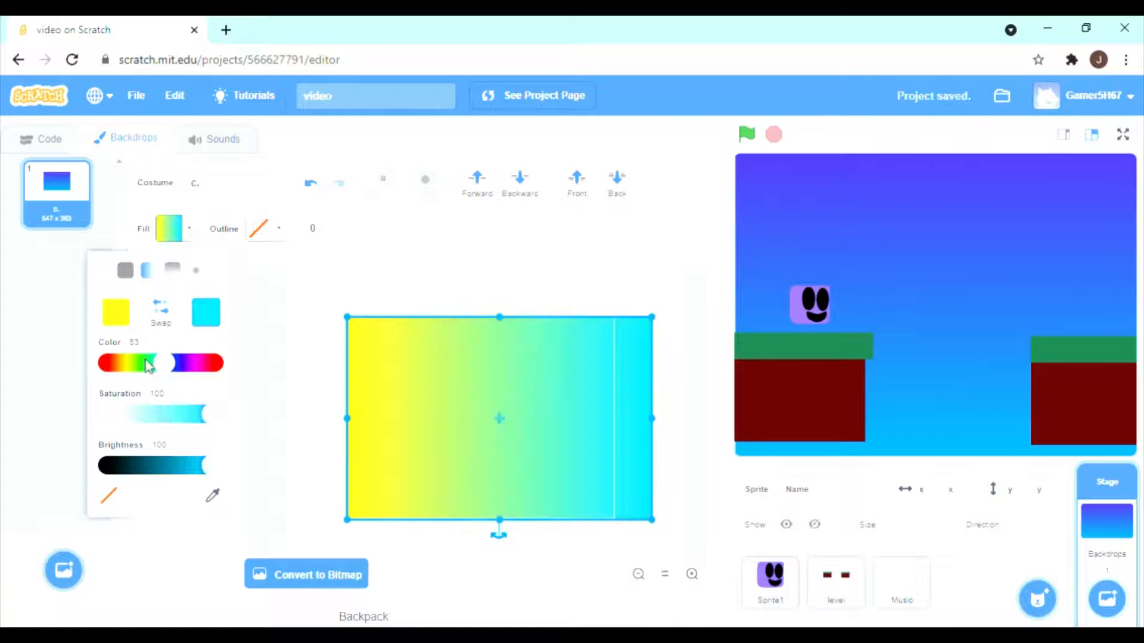
drag(148, 365, 121, 369)
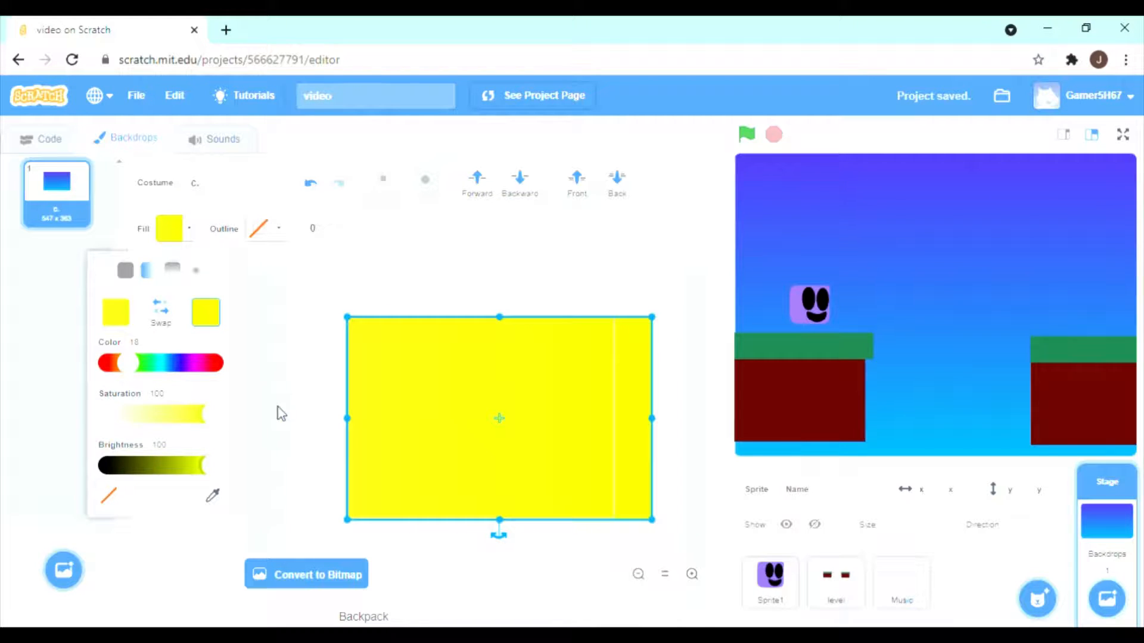
click(294, 383)
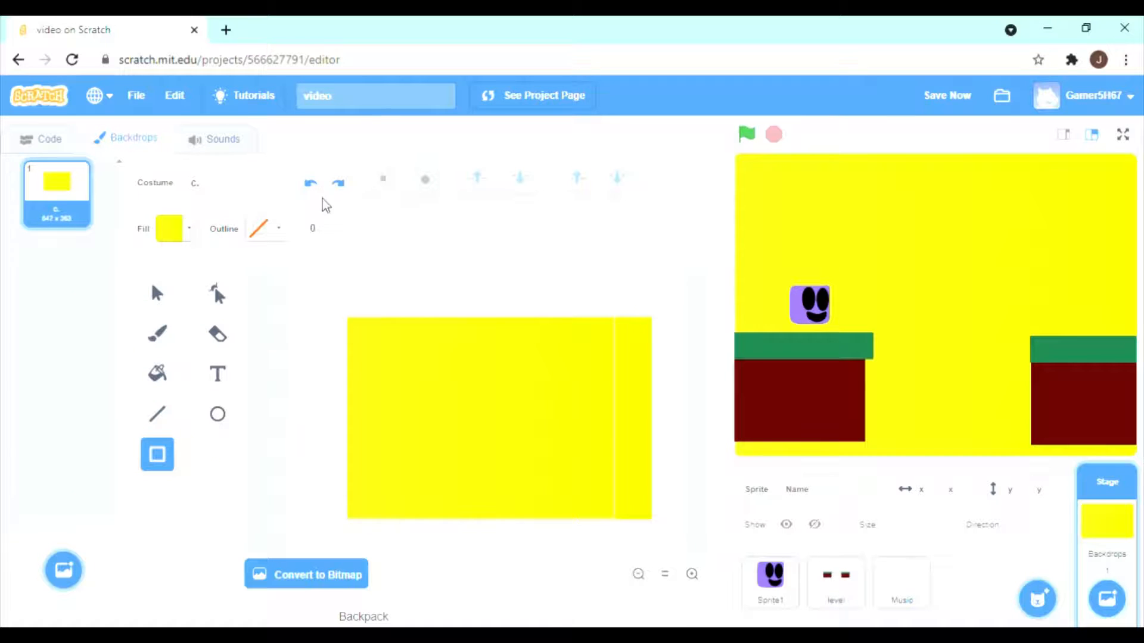
click(310, 183)
click(339, 332)
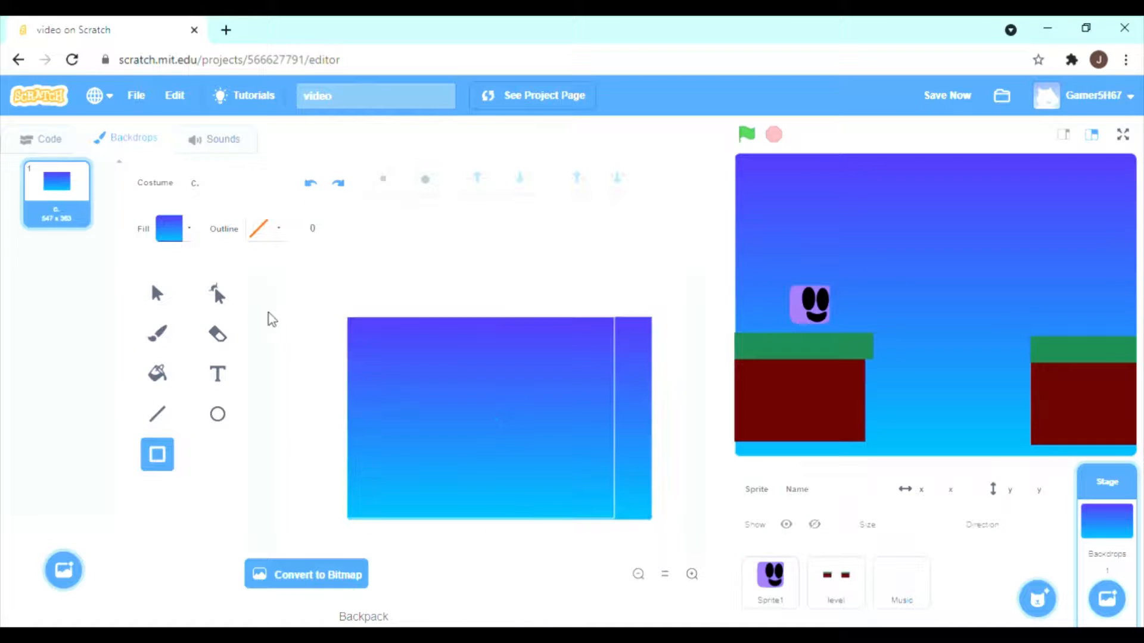
Set the vertical gradient to yellow with colour 19 and saturation 94 first, and colour 19, saturation 100 and brightness 93 second.
click(191, 229)
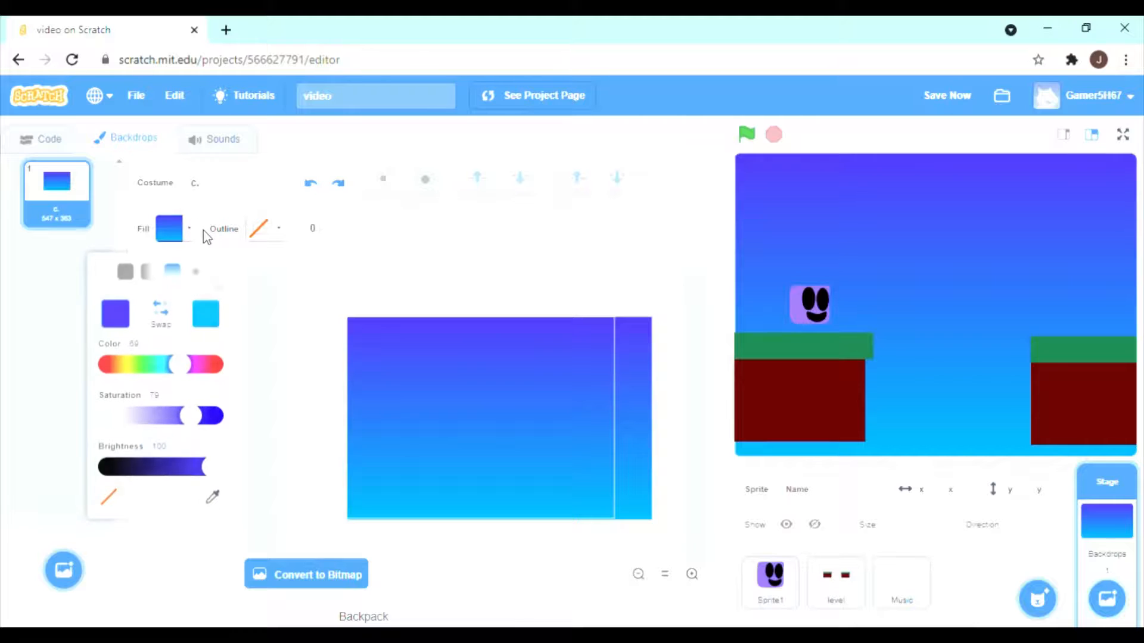
drag(184, 372, 135, 364)
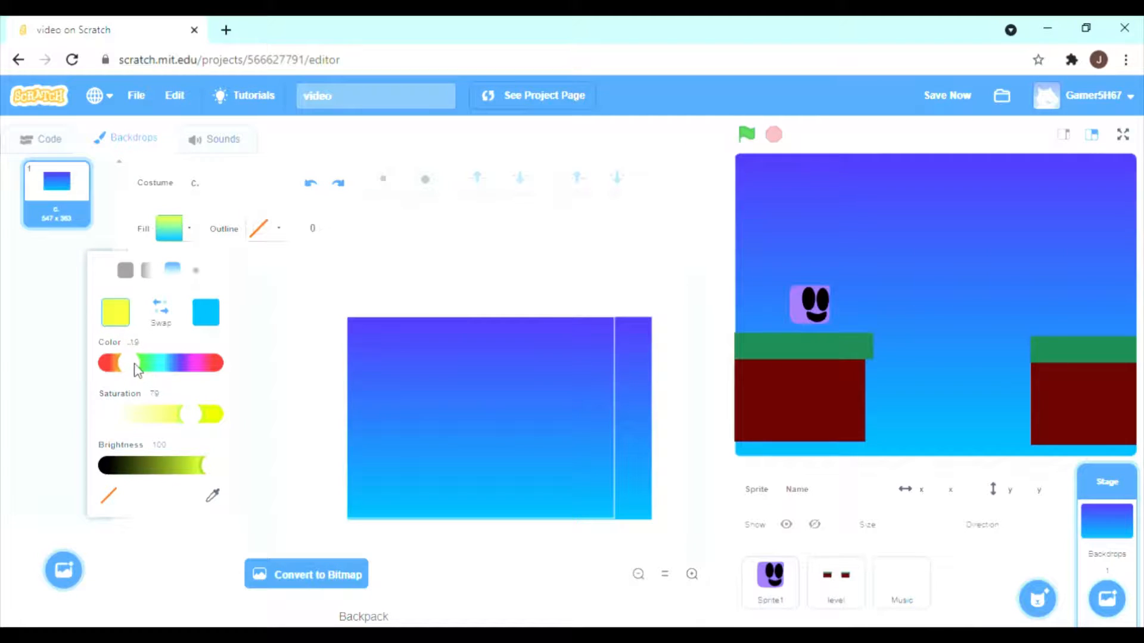
drag(206, 416, 216, 420)
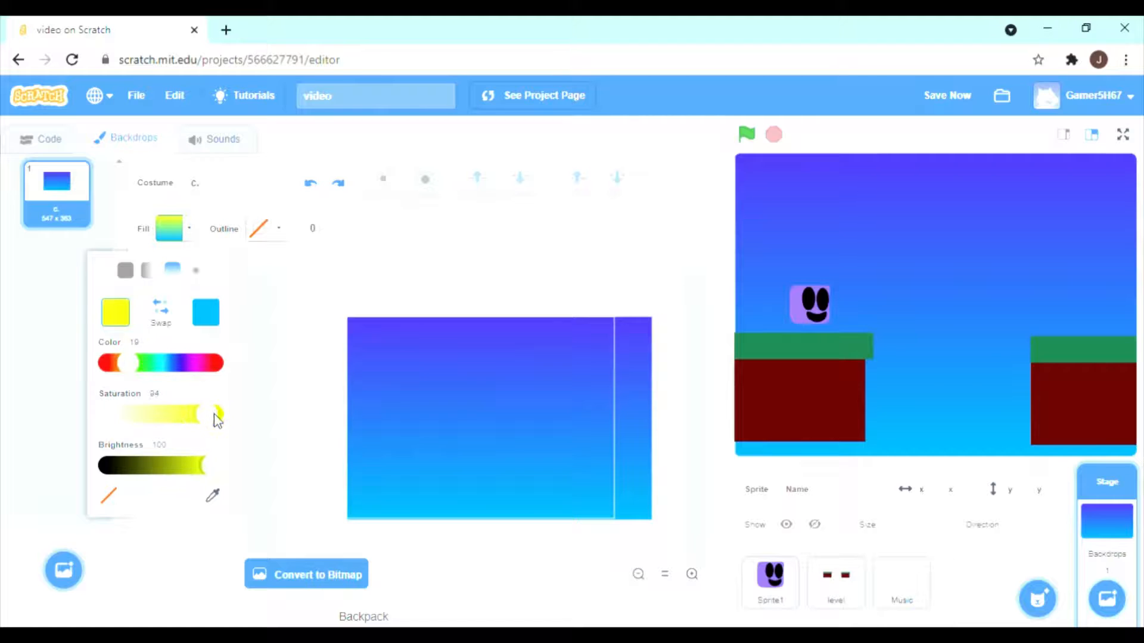
click(204, 323)
drag(167, 363, 132, 363)
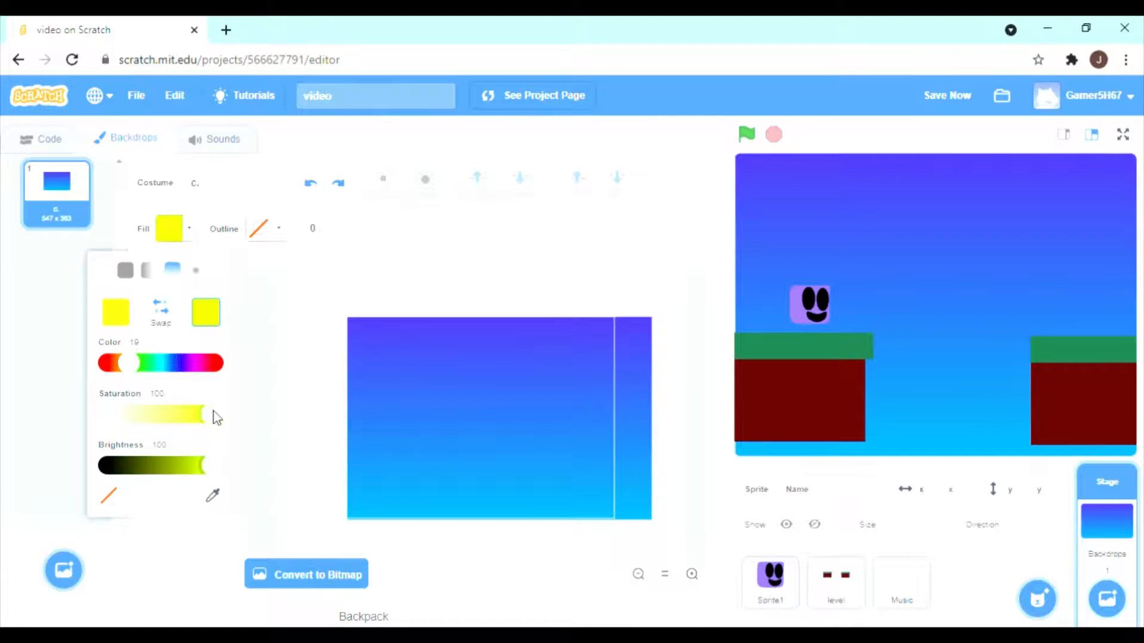
mouse_move(210, 465)
mouse_down()
mouse_move(184, 463)
mouse_move(207, 465)
mouse_up()
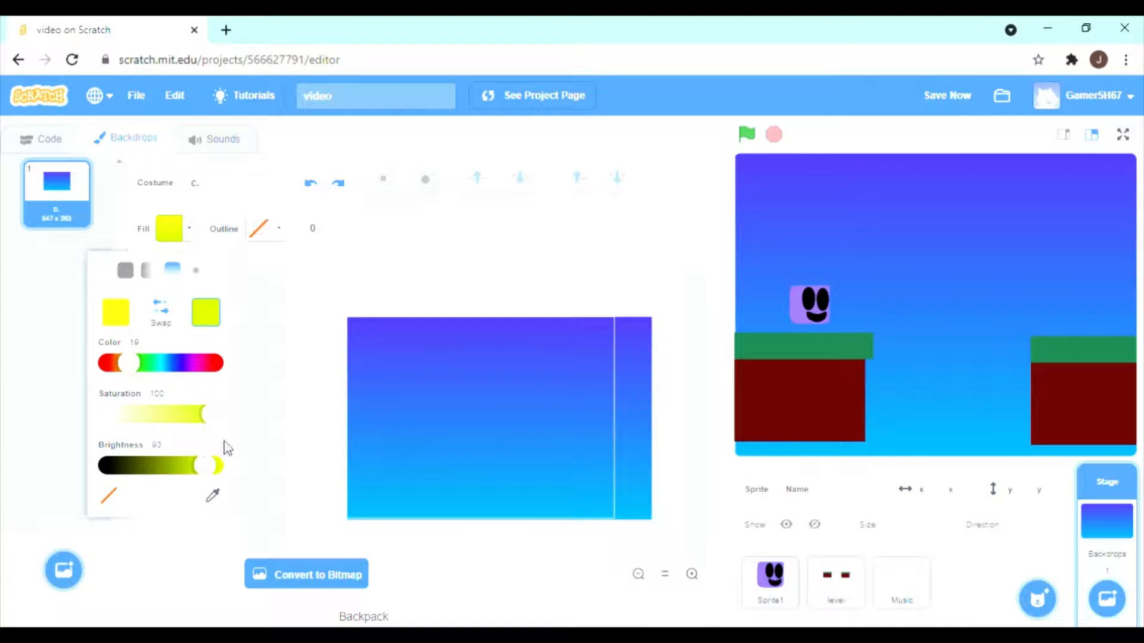
click(282, 386)
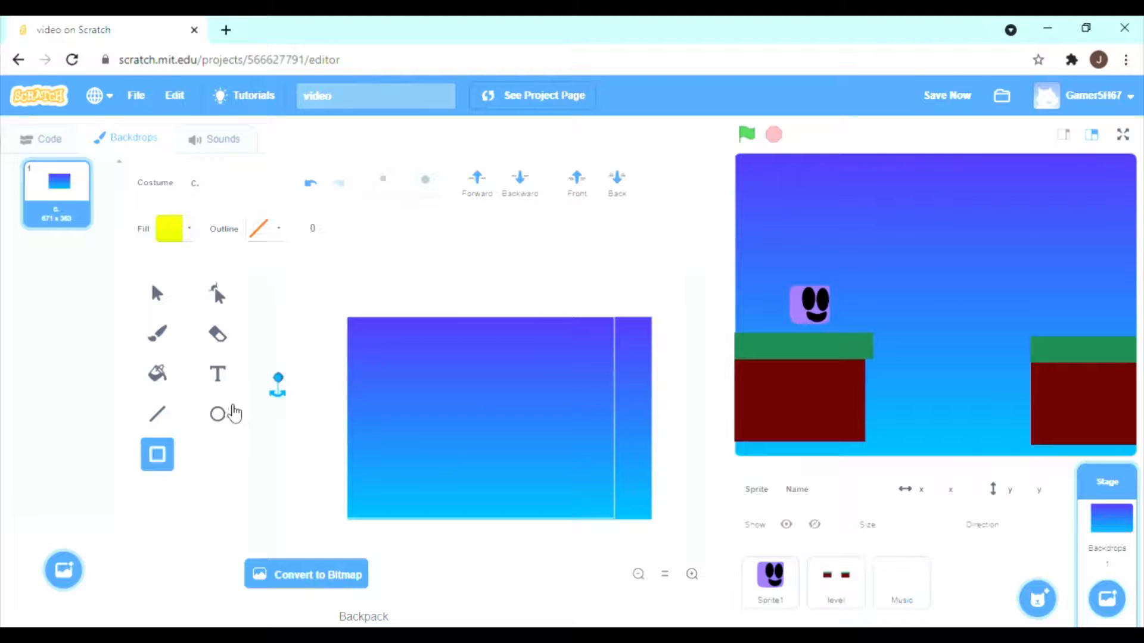
Draw a yellow circle as a sun in the upper-left corner of the backdrop's sky.
click(217, 414)
drag(366, 333, 407, 364)
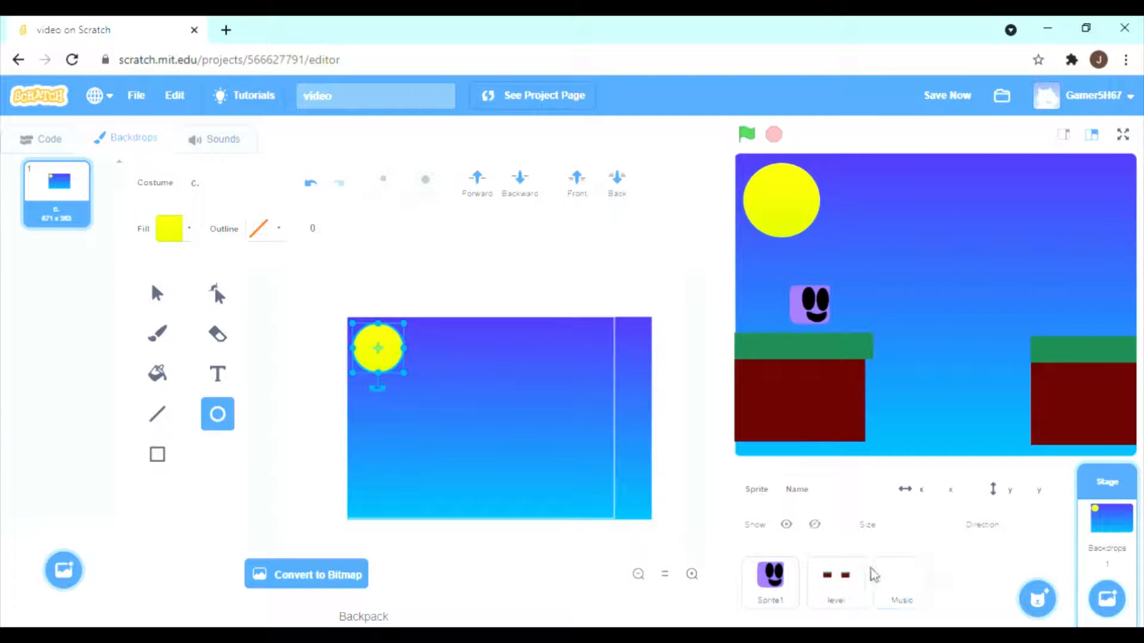
Move the whole ground in the level sprite's costume 1 down so it reaches the stage's lower edge.
click(840, 590)
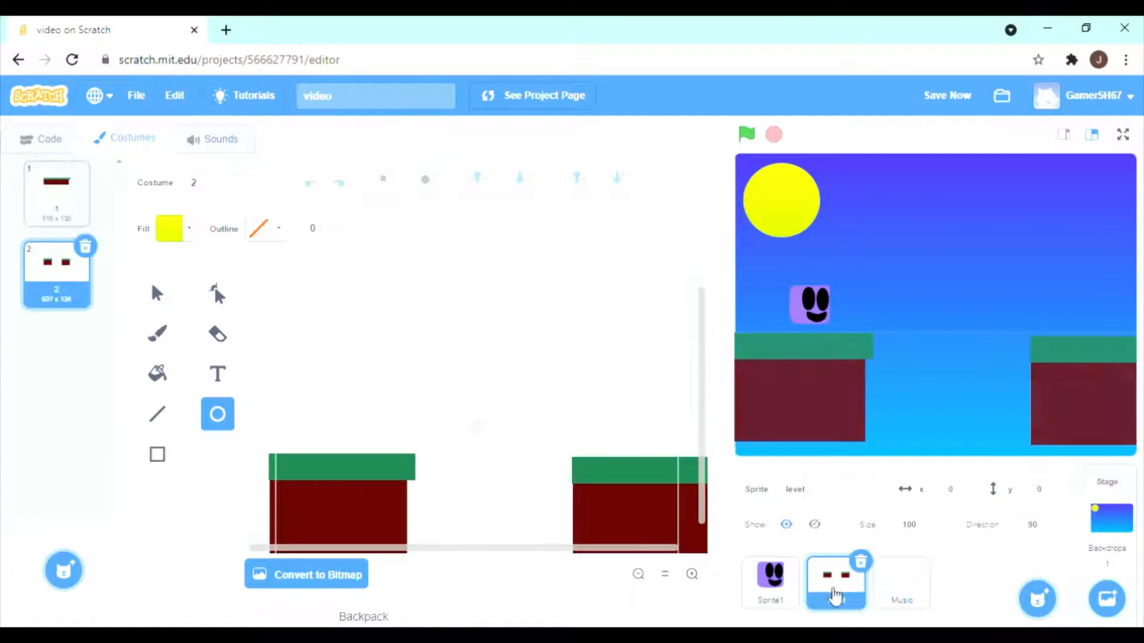
click(54, 196)
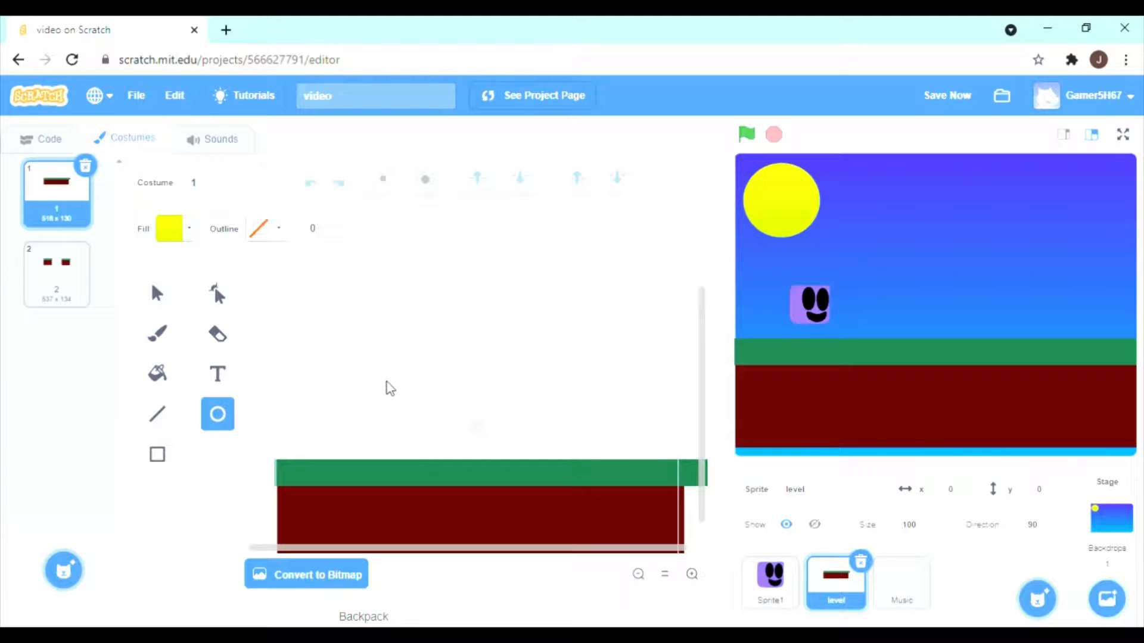
drag(387, 384, 442, 531)
key(Delete)
click(170, 292)
click(465, 544)
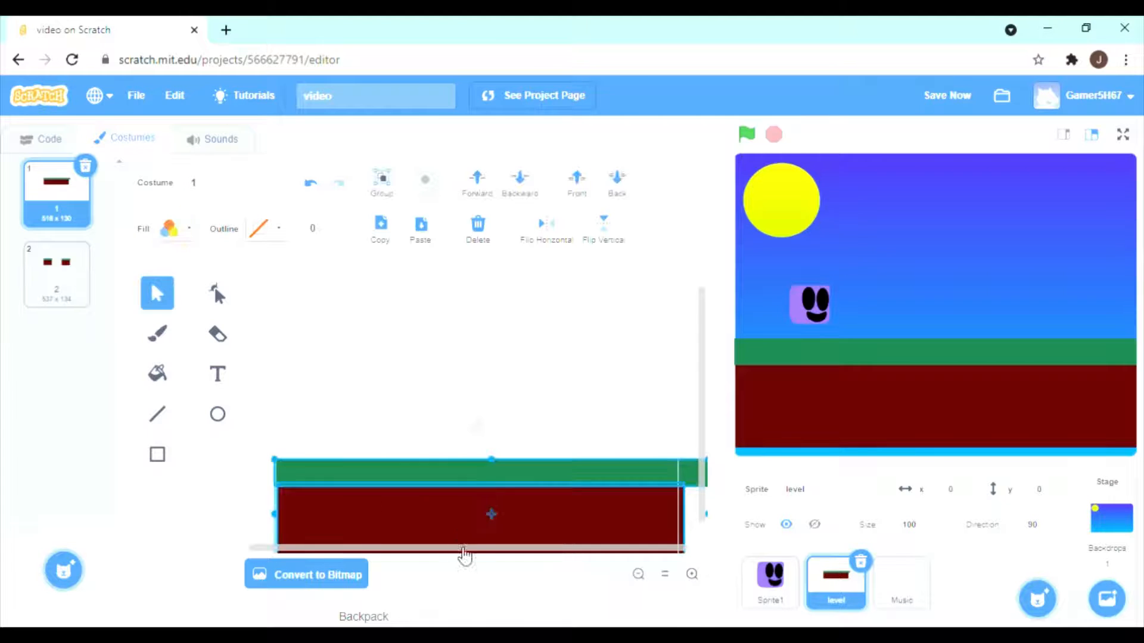
drag(490, 515, 499, 542)
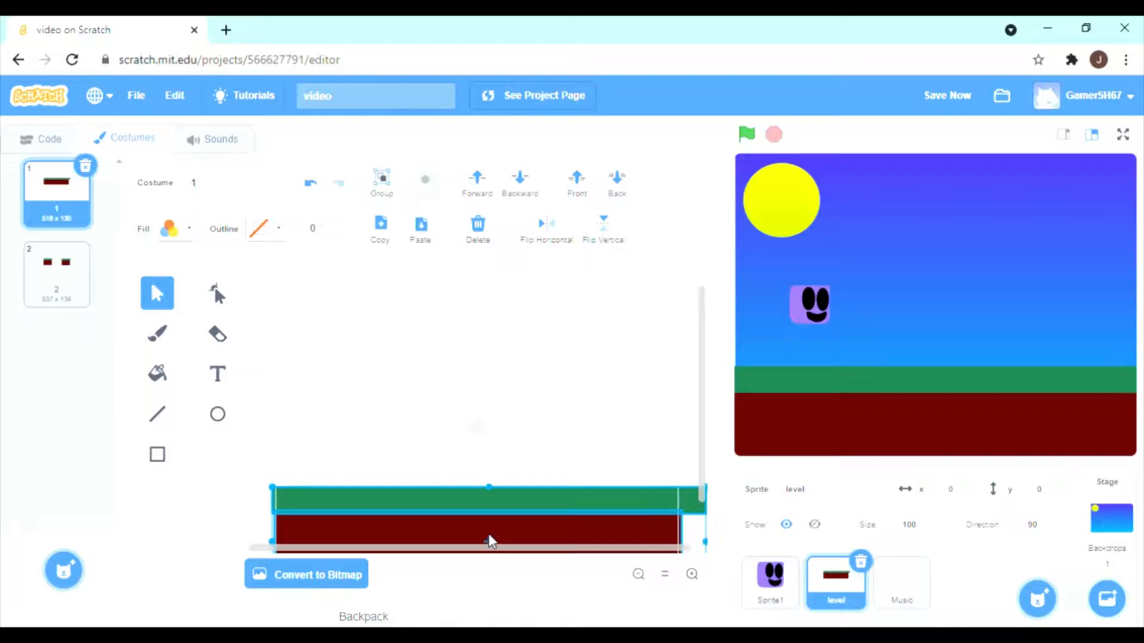
Move both ground platforms in the level sprite's costume 2 down together so they reach the stage's lower edge.
click(53, 271)
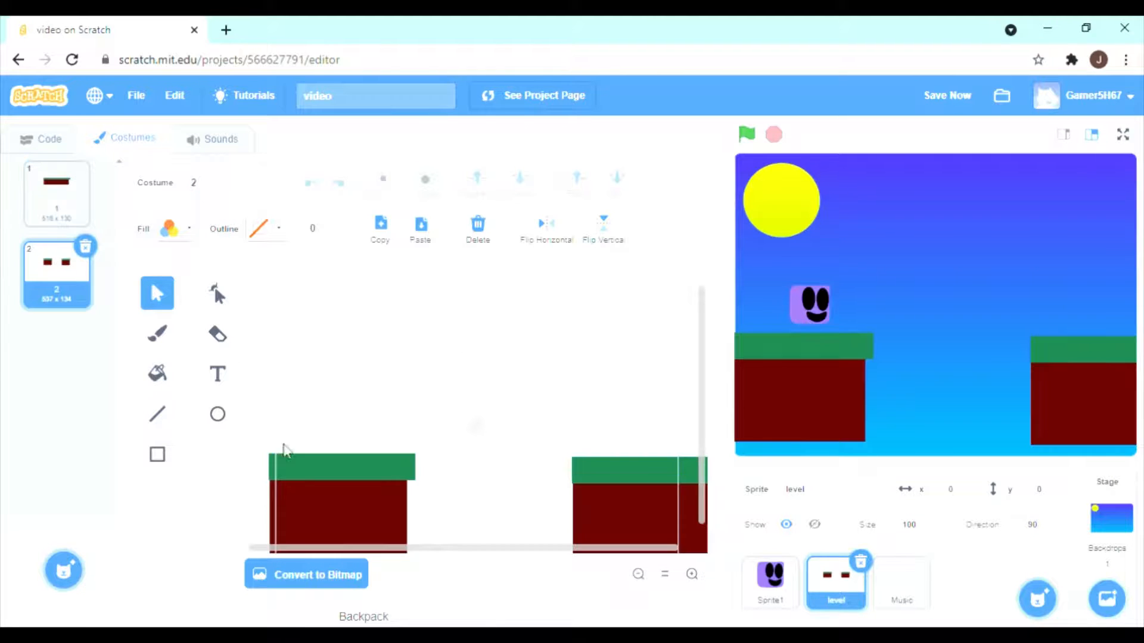
drag(739, 556, 739, 556)
click(534, 513)
drag(639, 546, 637, 545)
click(502, 498)
drag(383, 545, 588, 515)
click(498, 508)
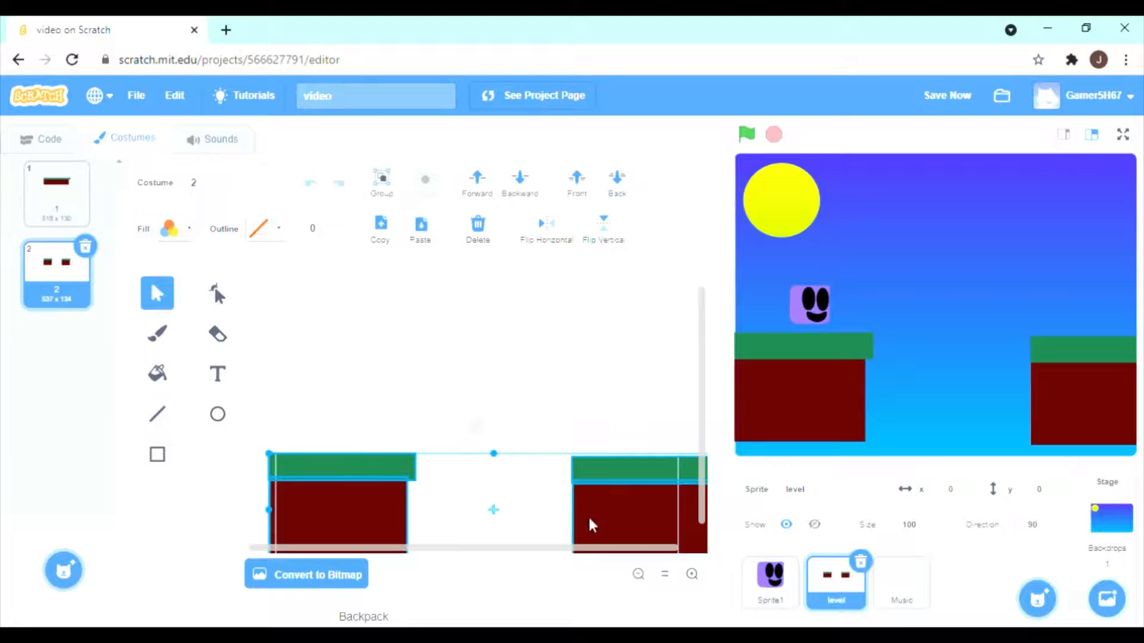
click(545, 526)
drag(373, 429, 671, 558)
drag(580, 506, 592, 544)
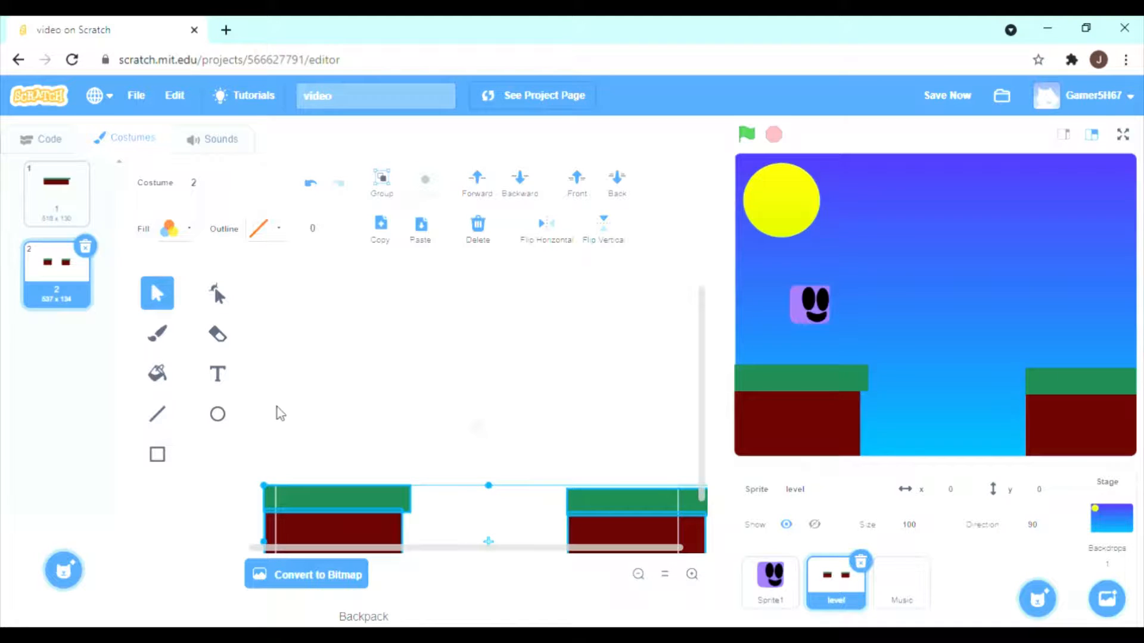
mouse_move(64, 569)
click(64, 506)
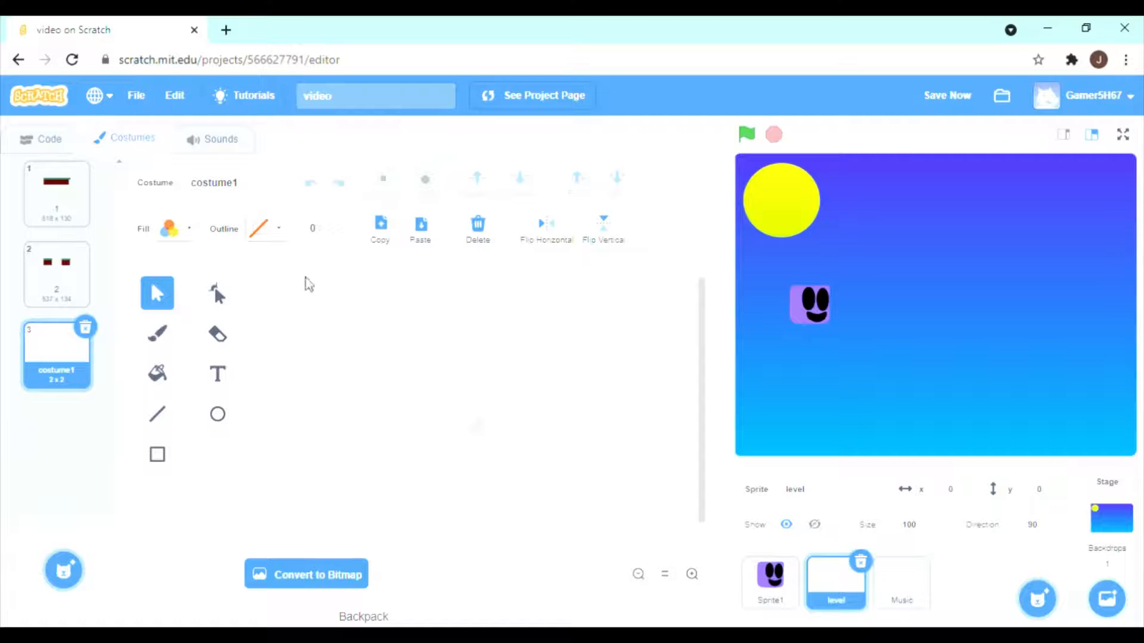
click(84, 328)
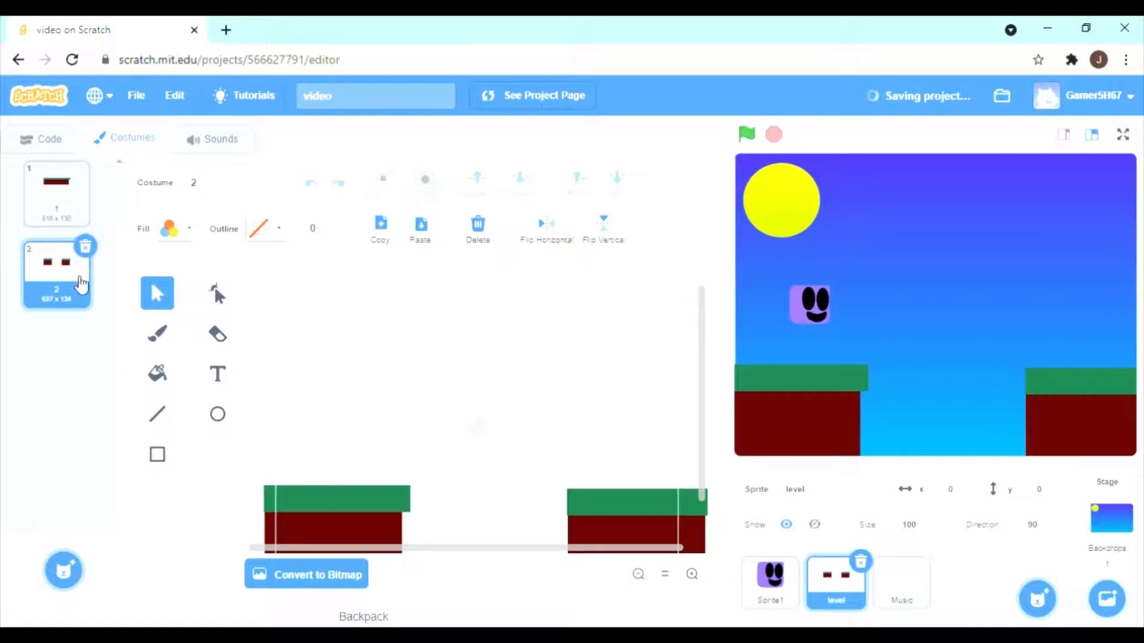
Duplicate the level sprite's costume 2 and place a narrowed copy of the left platform in the gap between the two platforms.
right_click(66, 284)
click(66, 287)
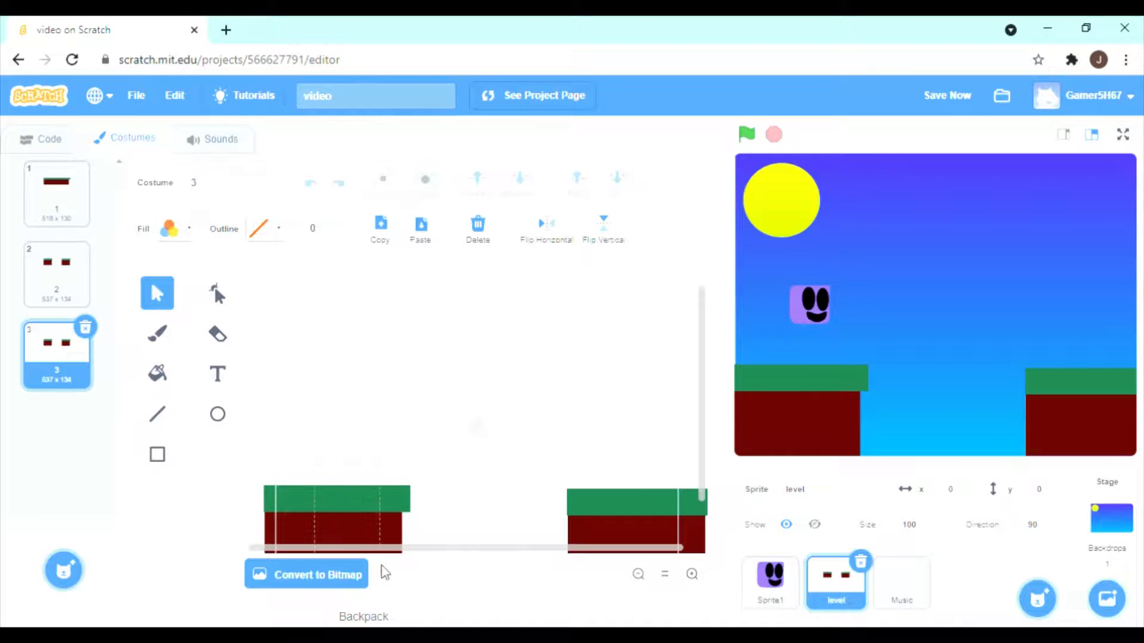
click(389, 551)
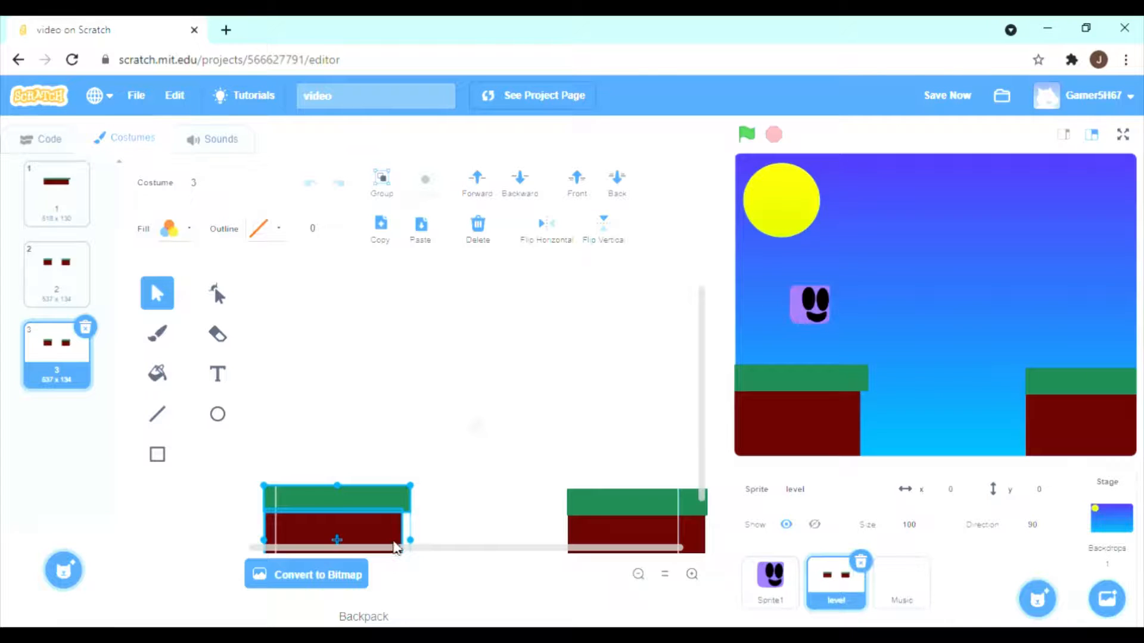
click(377, 419)
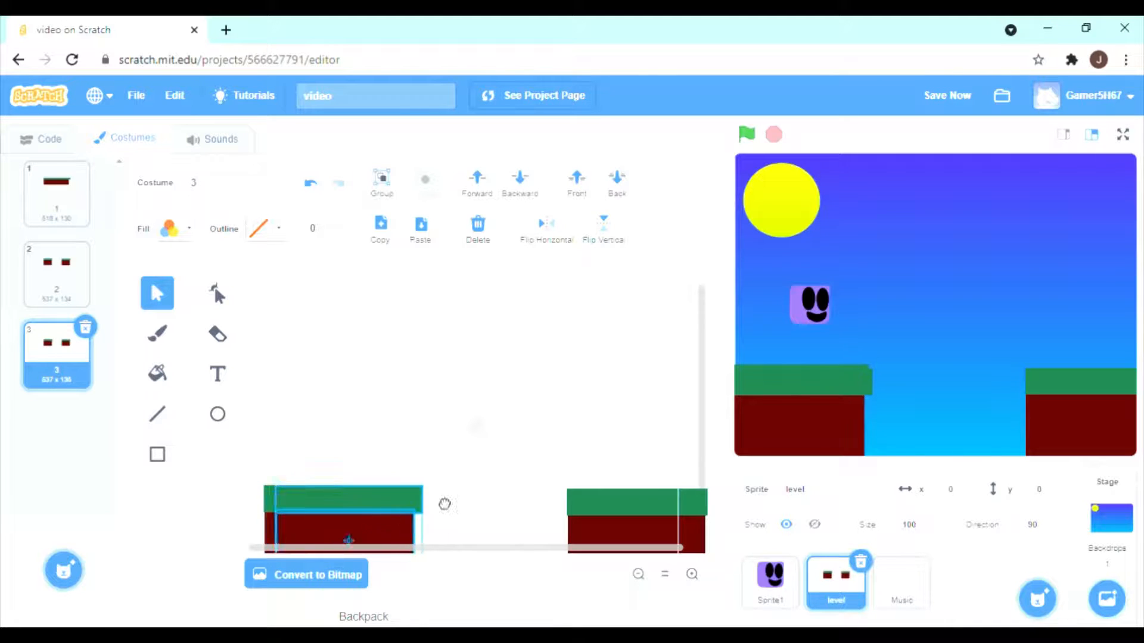
key(ctrl+v)
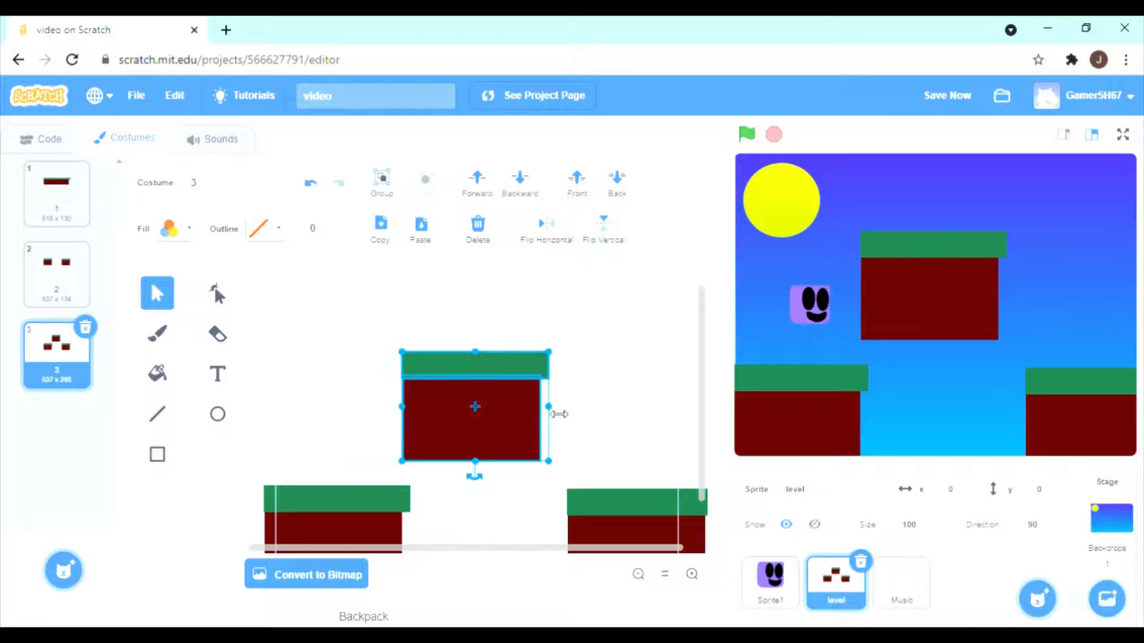
drag(549, 407, 483, 552)
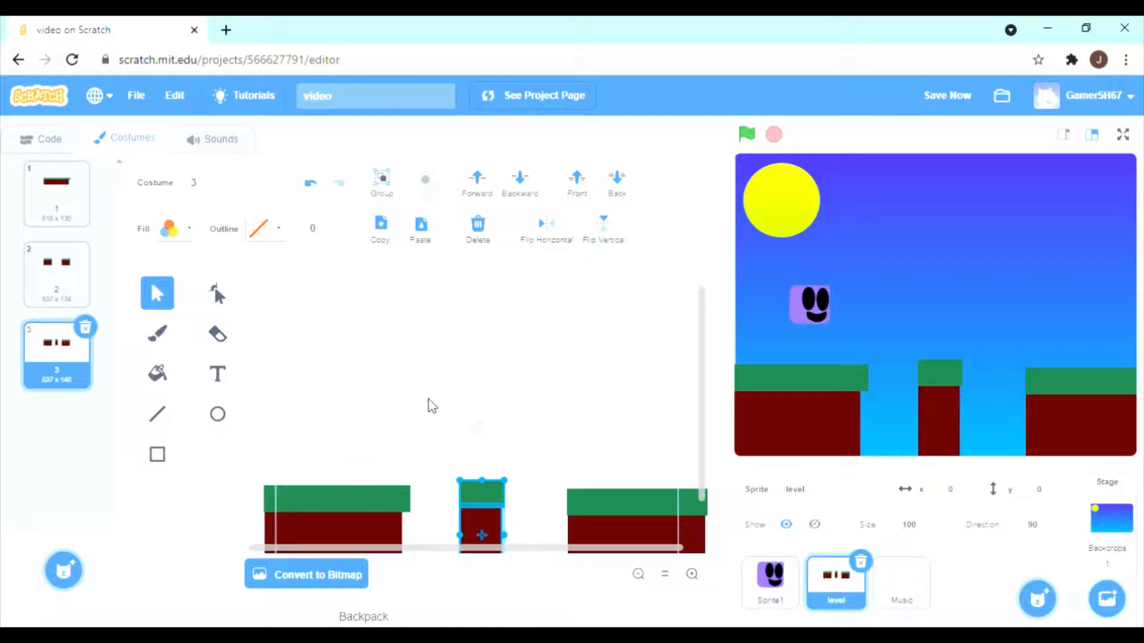
Add a new blank painted costume to the level sprite.
mouse_move(62, 569)
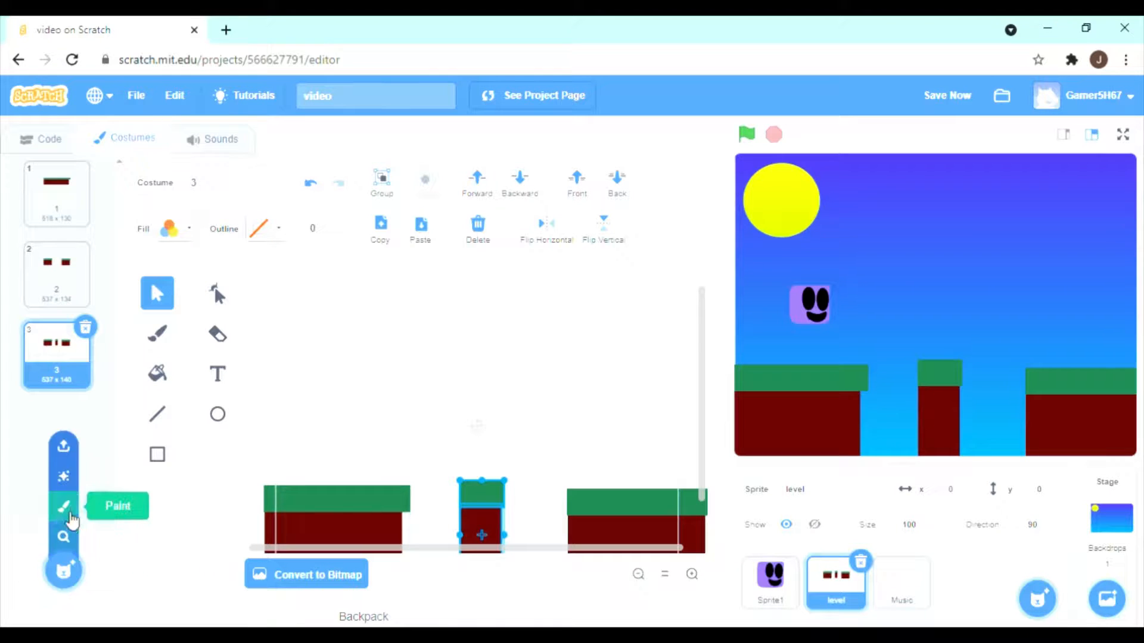
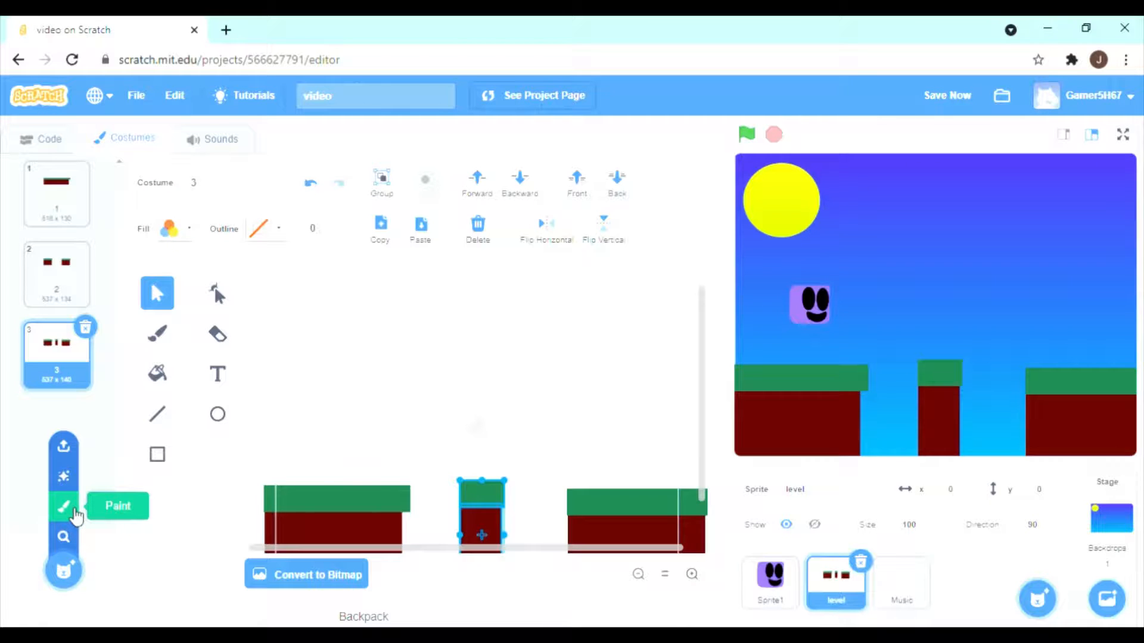
Delete the blank painted costume and duplicate the level sprite's costume 3.
click(63, 507)
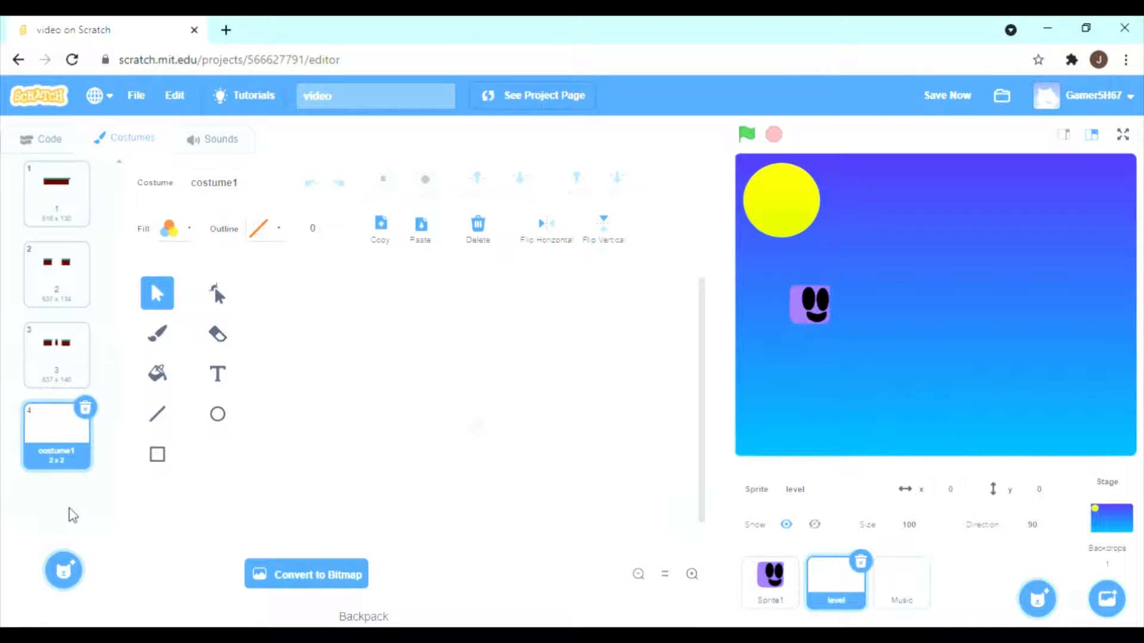
click(85, 409)
right_click(63, 349)
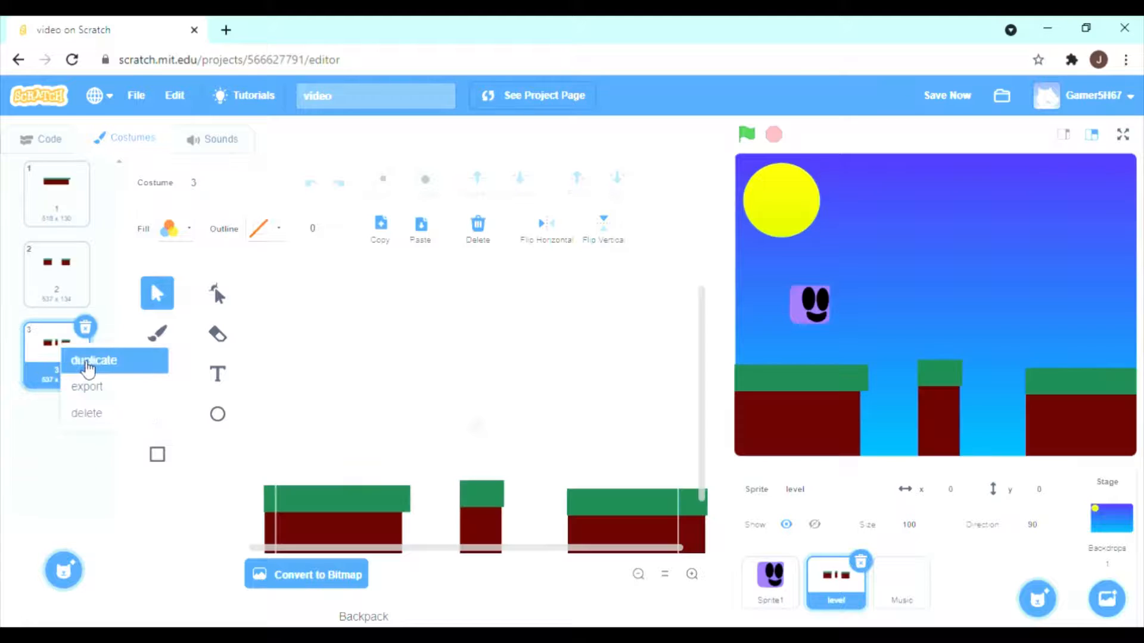
click(83, 360)
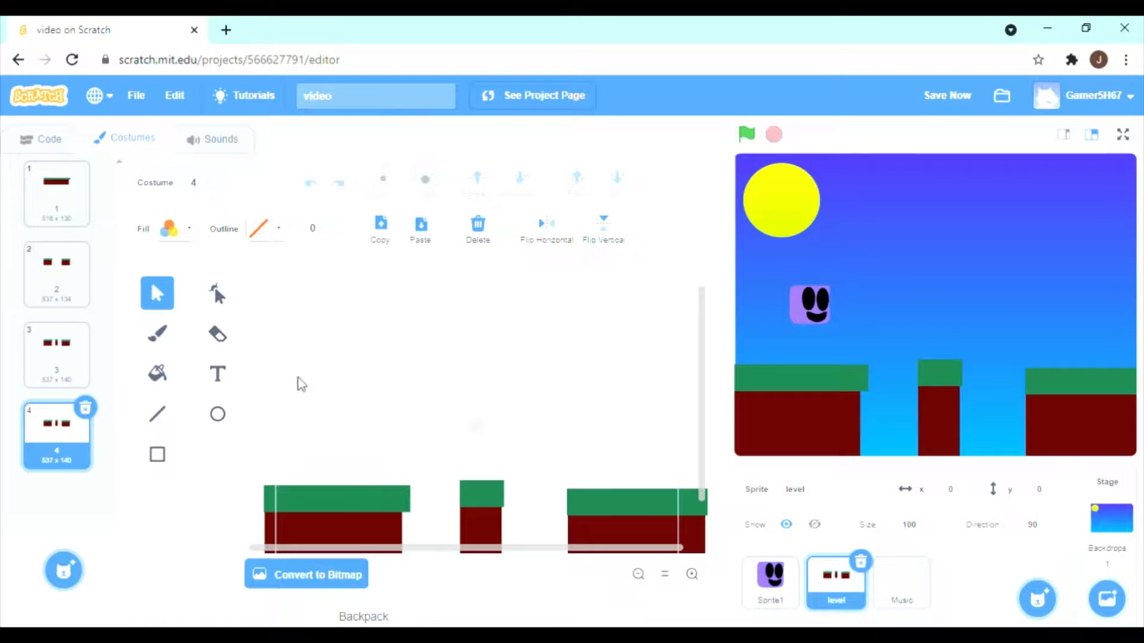
Copy the narrow pillar in costume 4 and space the two pillars side by side in the gap between the ground platforms.
click(492, 548)
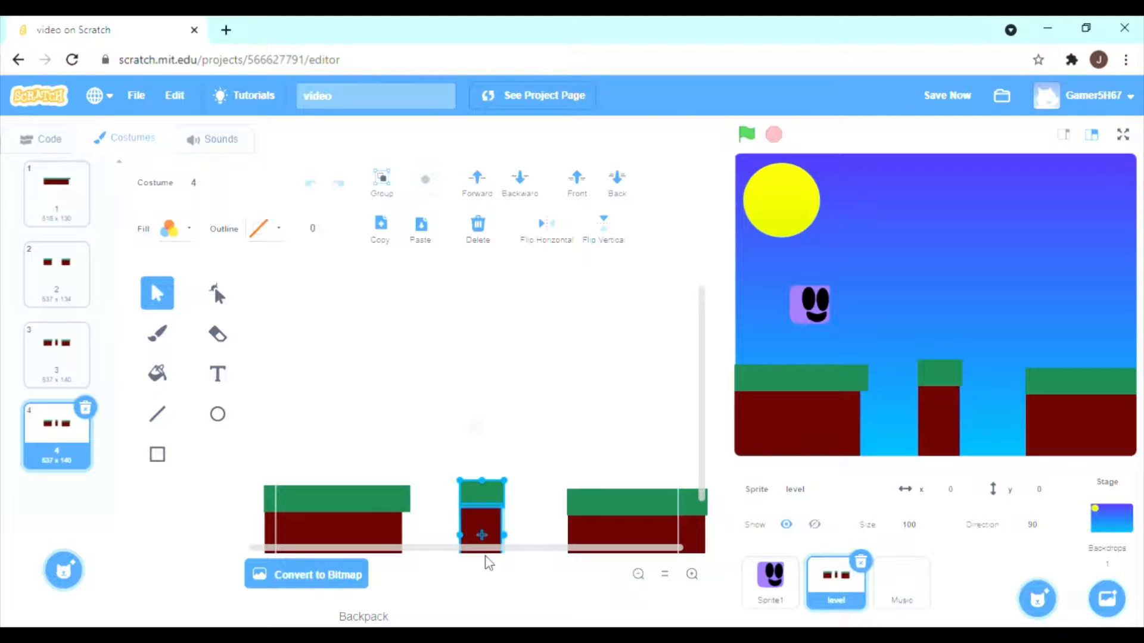
key(ctrl+c)
key(ctrl+v)
mouse_move(490, 543)
mouse_down()
mouse_move(457, 520)
mouse_move(443, 533)
mouse_move(519, 531)
mouse_move(490, 535)
mouse_up()
drag(517, 495, 516, 539)
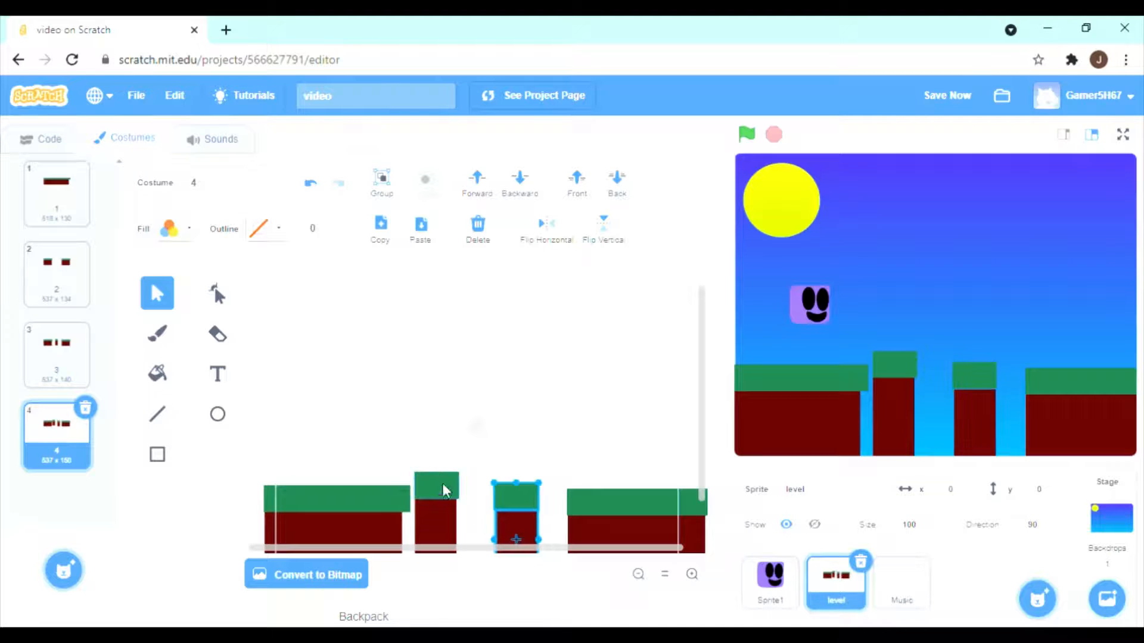
click(440, 485)
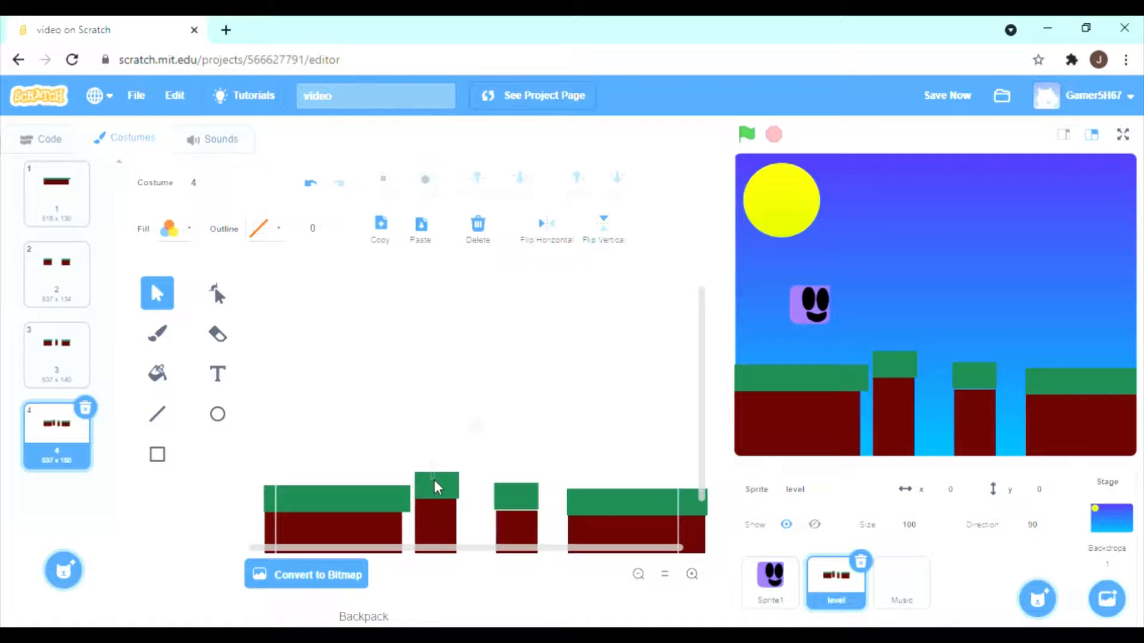
shift+click(437, 534)
drag(438, 535, 518, 540)
click(508, 496)
shift+click(514, 533)
Widen the gaps in costume 4 by moving both outer platforms outward and shifting the second pillar toward the right platform.
click(606, 502)
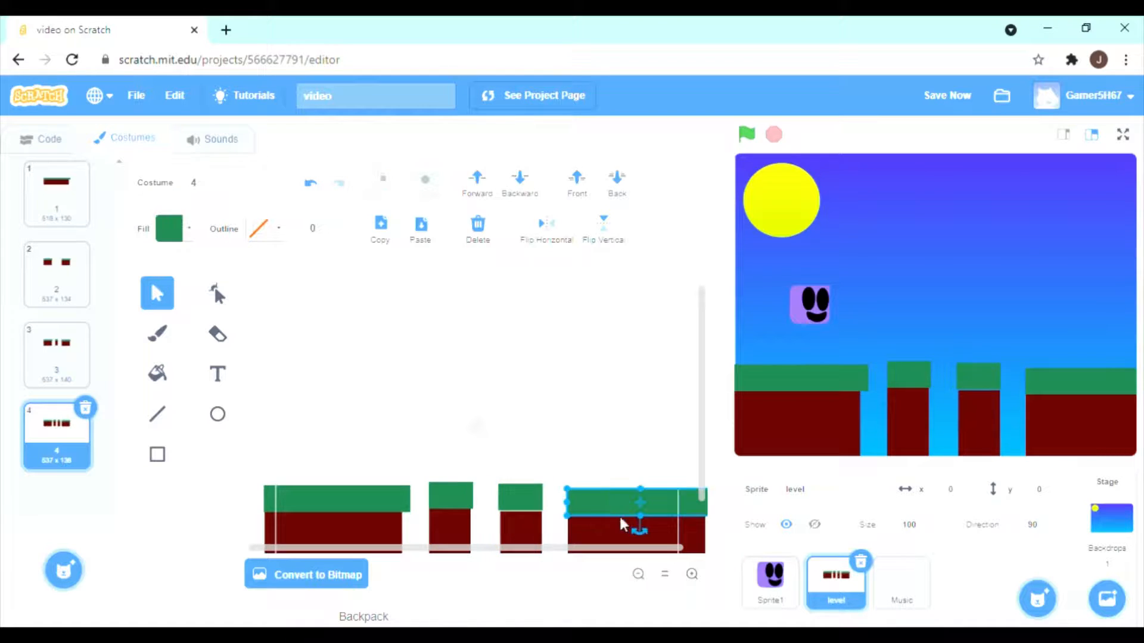
shift+click(600, 538)
drag(598, 538, 636, 538)
click(359, 536)
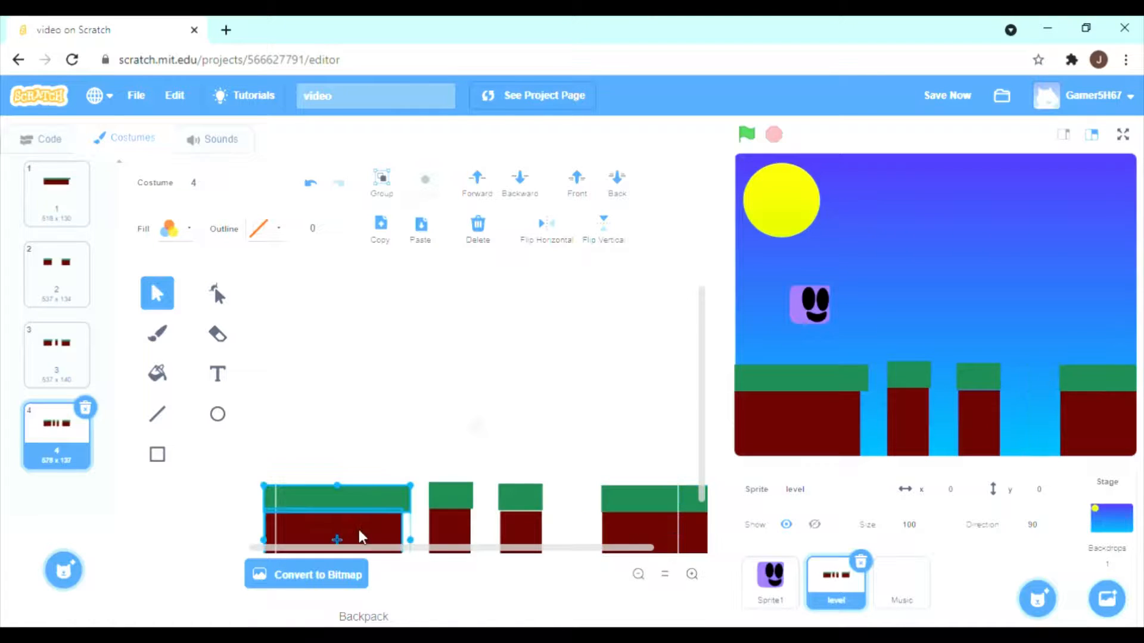
drag(377, 529, 350, 531)
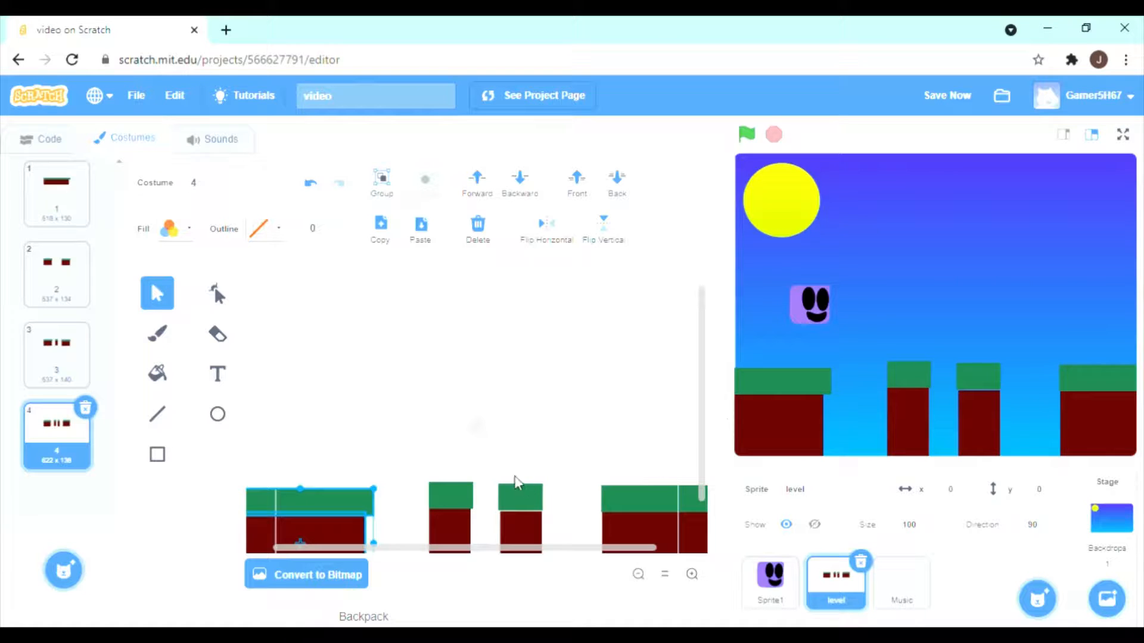
drag(492, 475, 547, 529)
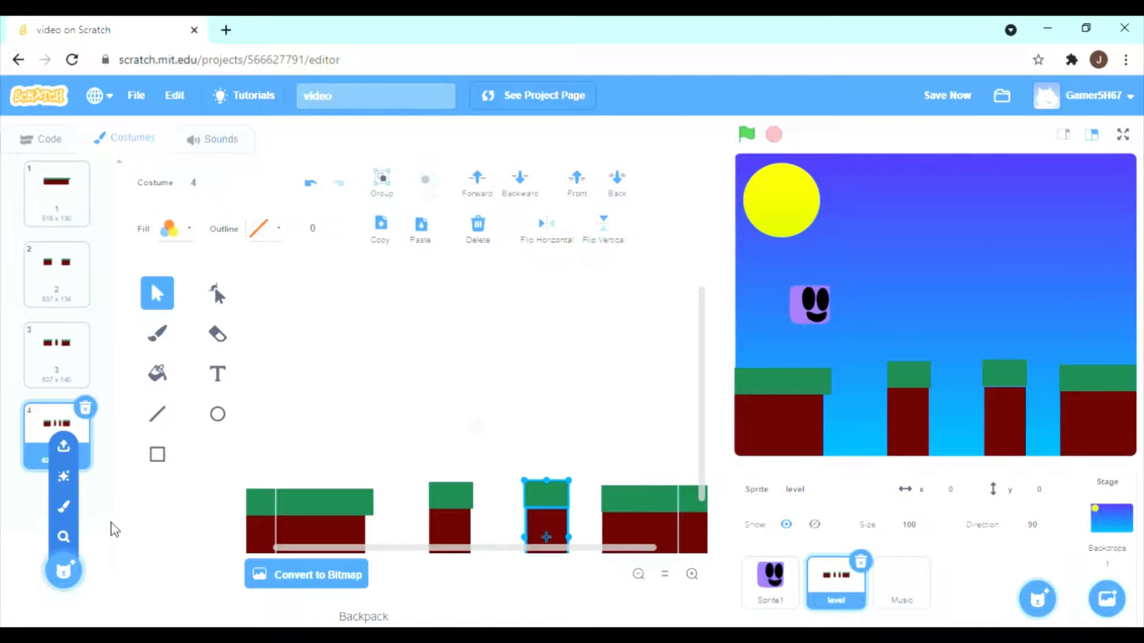
Duplicate the level sprite's costume 4 and raise both narrow pillars together well above the ground platforms in the copy.
right_click(56, 417)
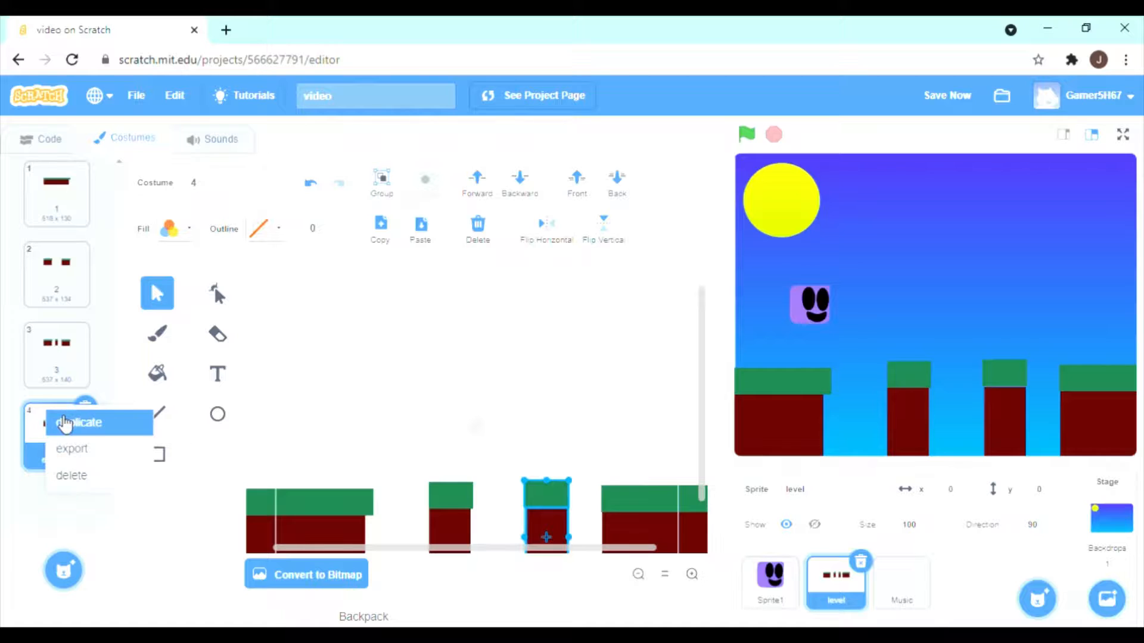
click(63, 423)
scroll(482, 381, down, 2)
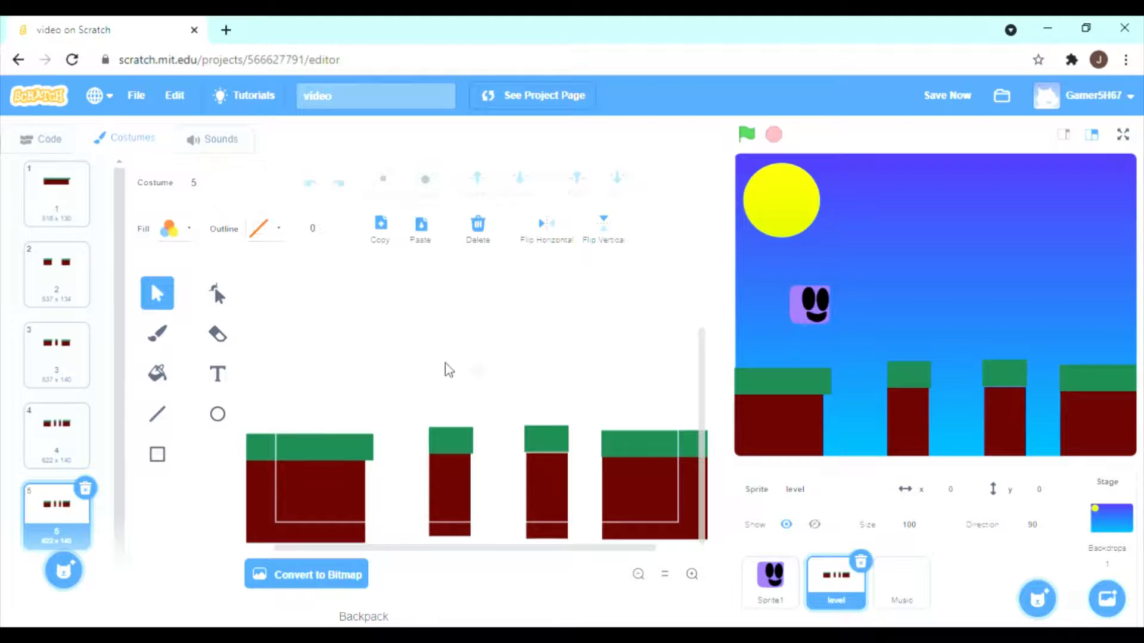
drag(572, 502, 557, 524)
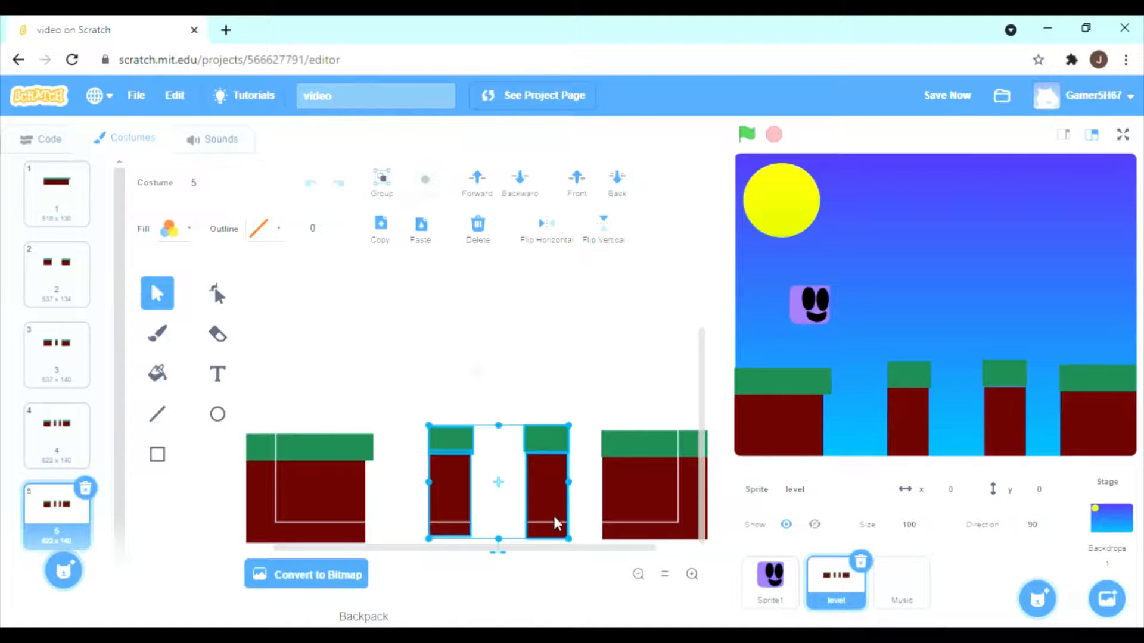
click(516, 492)
drag(433, 397, 572, 371)
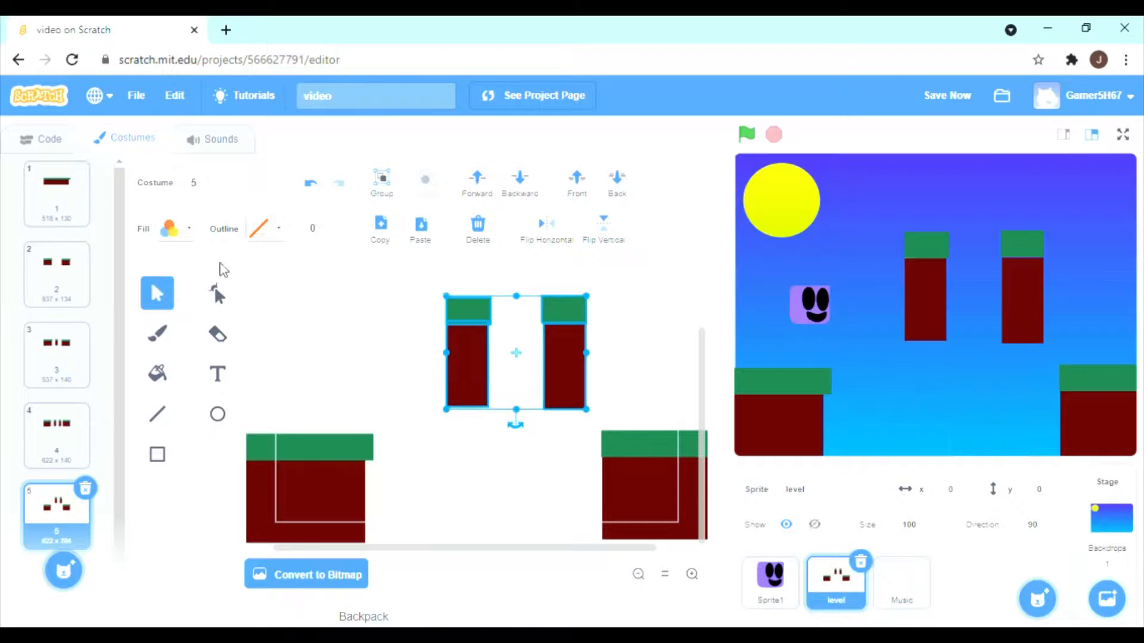
click(162, 334)
click(158, 455)
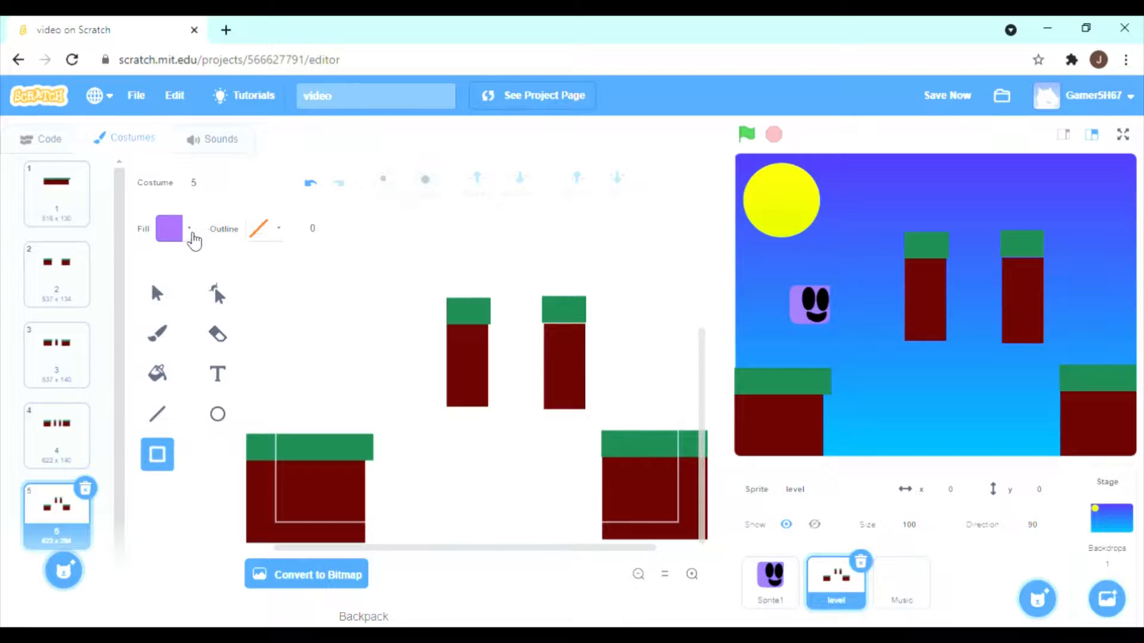
click(189, 229)
click(213, 451)
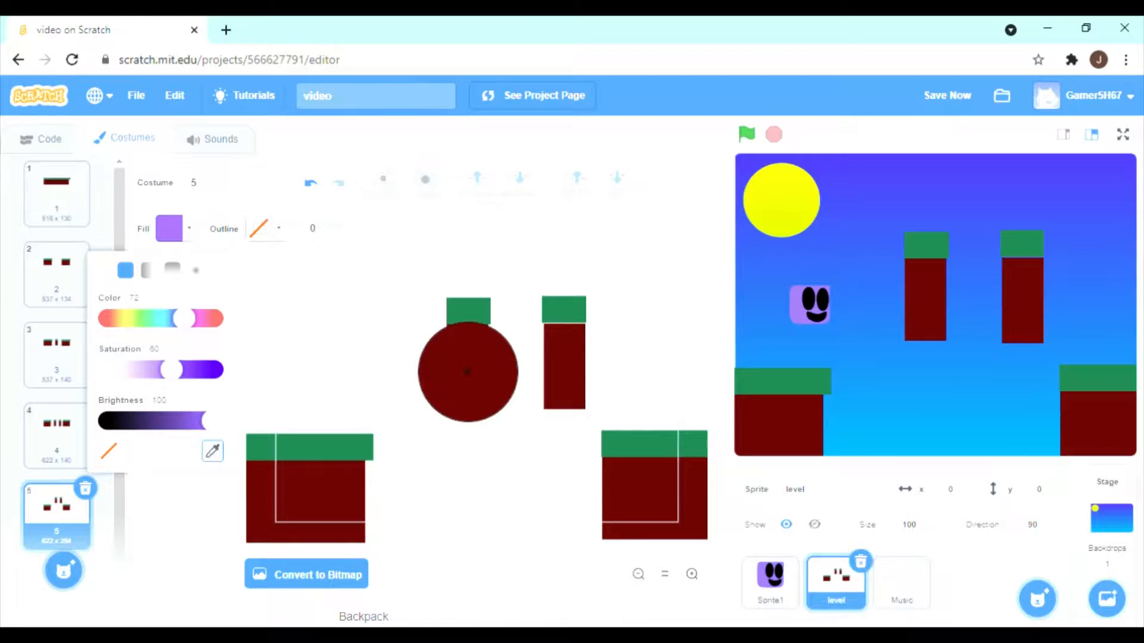
click(468, 372)
click(367, 345)
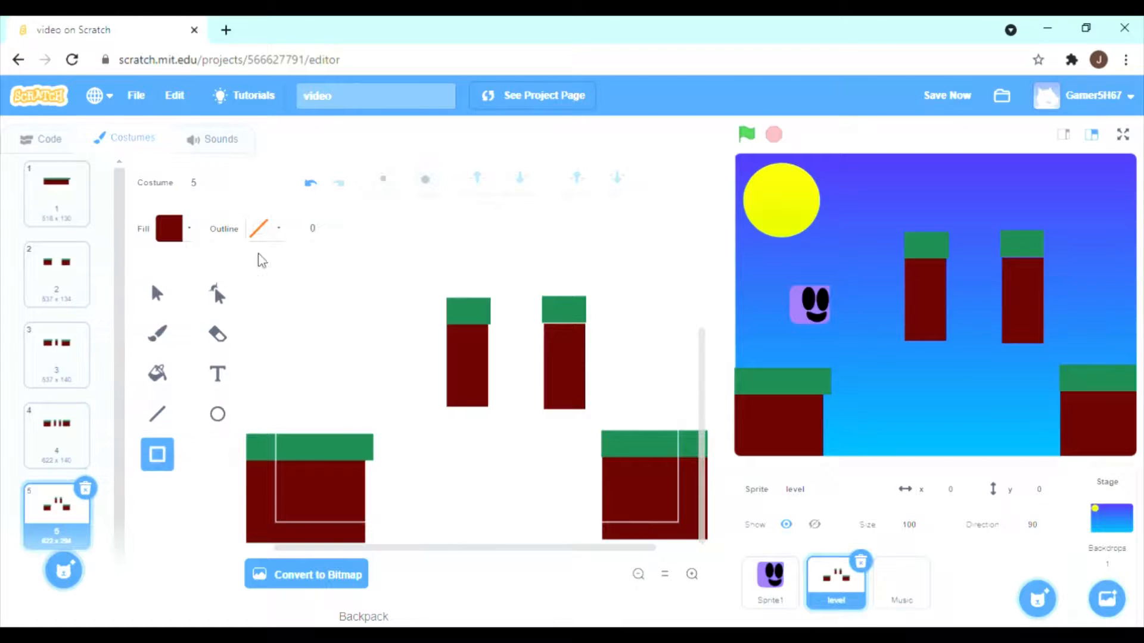
click(189, 232)
click(213, 458)
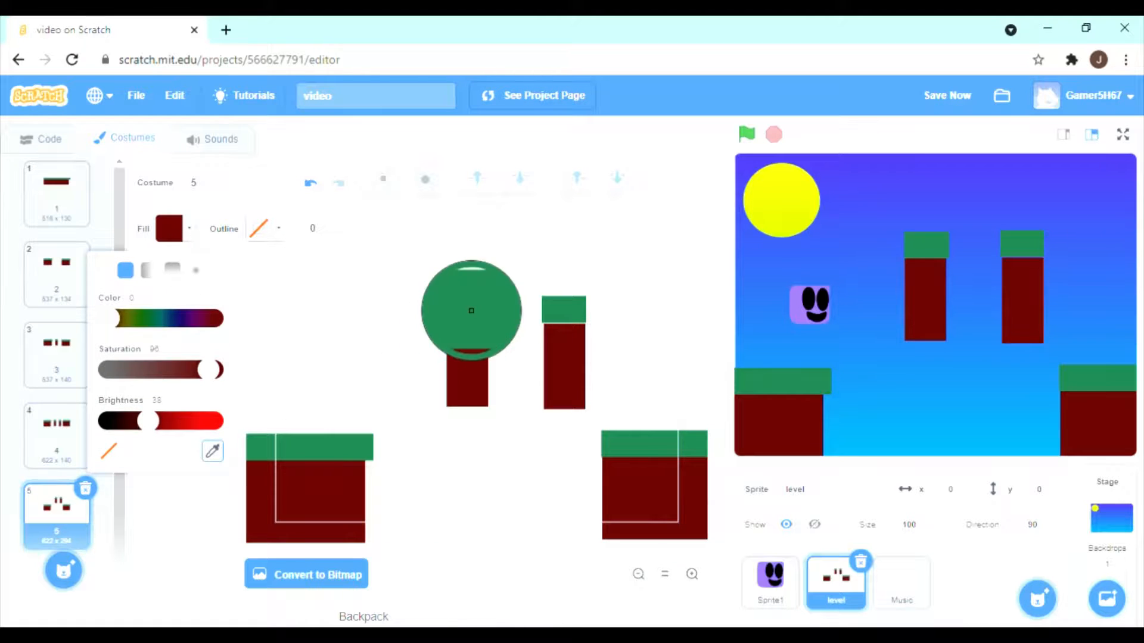
click(467, 309)
click(268, 263)
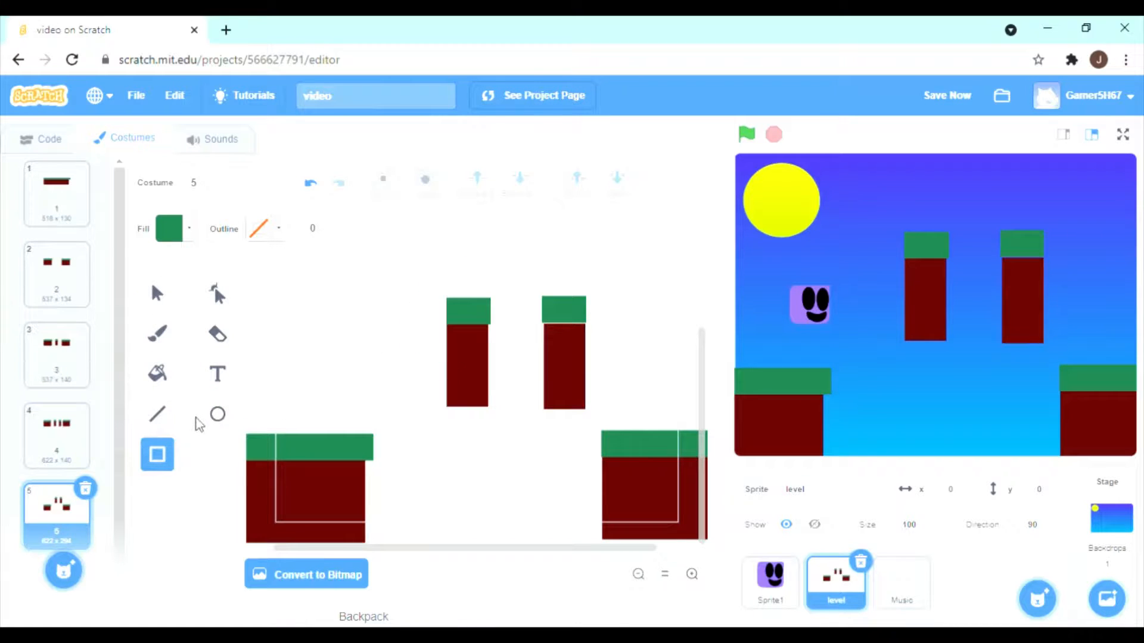
click(157, 292)
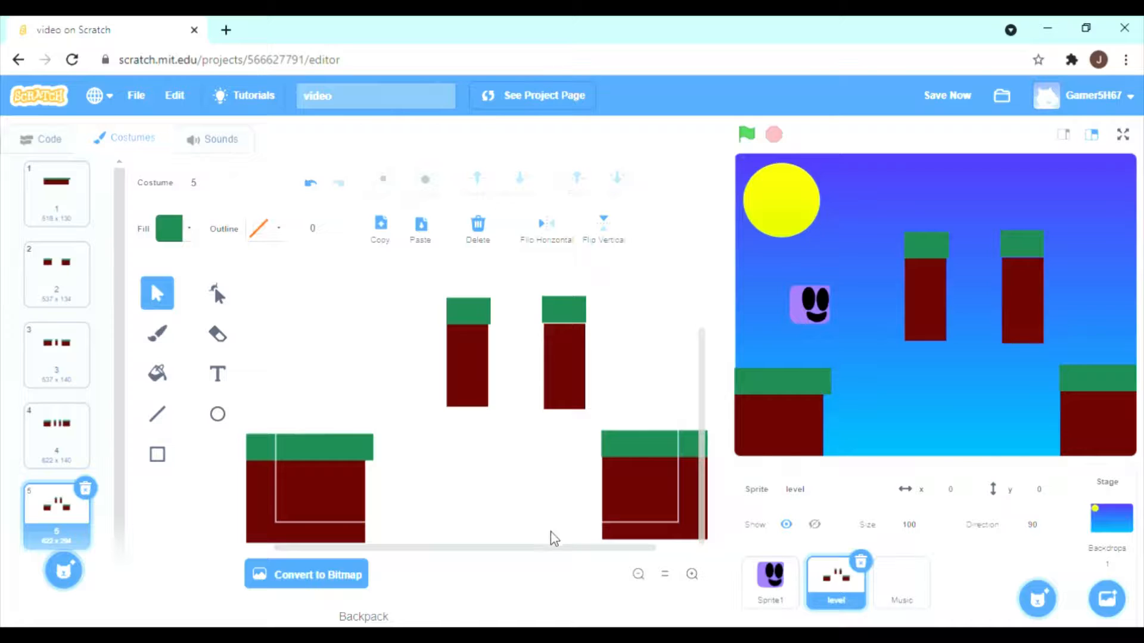
Widen the left ground platform in costume 5 and delete the right ground platform.
drag(332, 422, 401, 539)
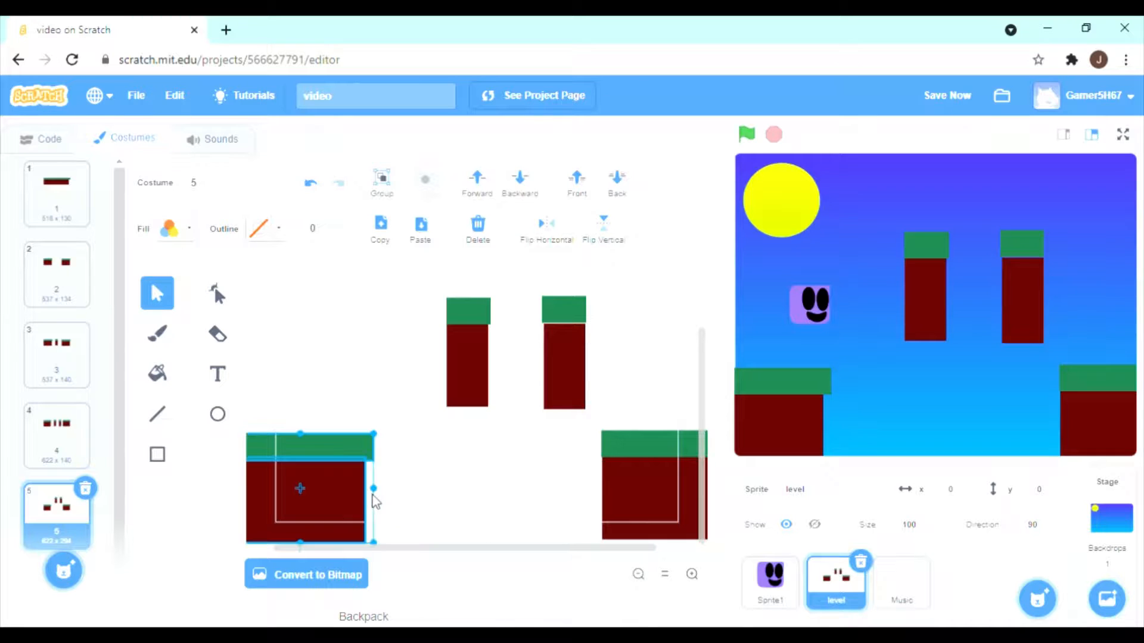
drag(373, 494, 738, 549)
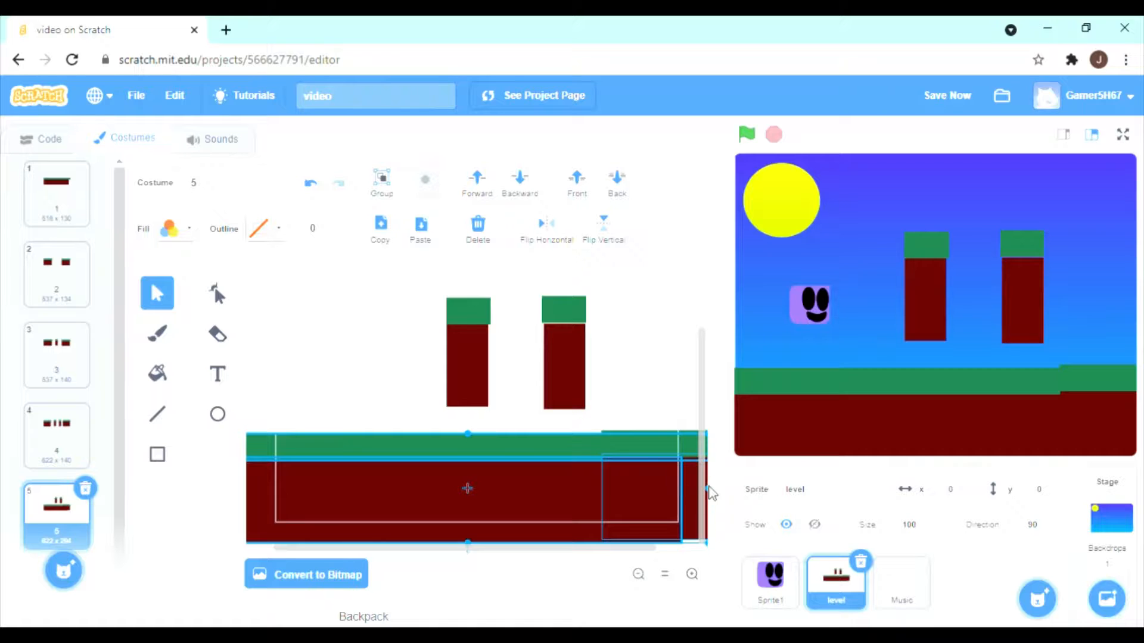
drag(575, 498, 372, 510)
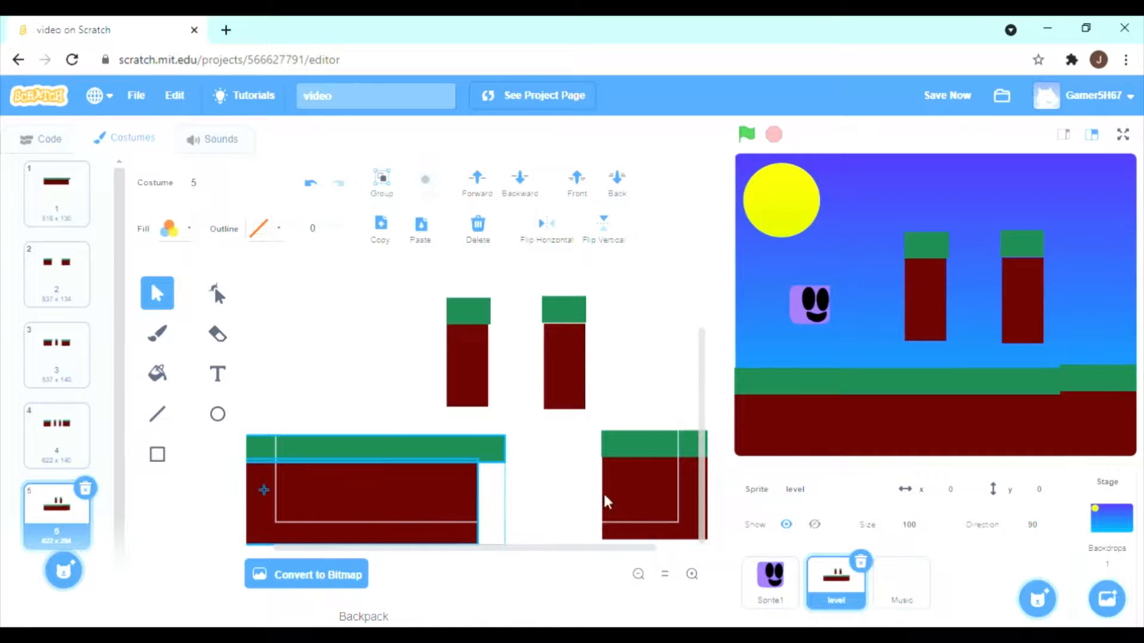
click(636, 417)
click(638, 488)
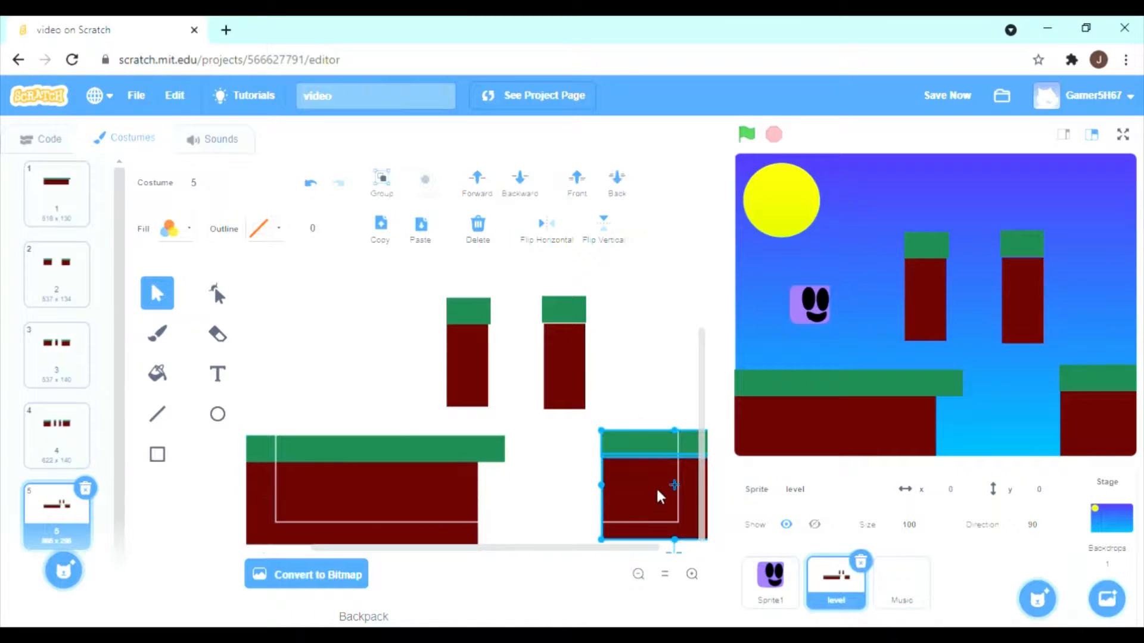
key(Delete)
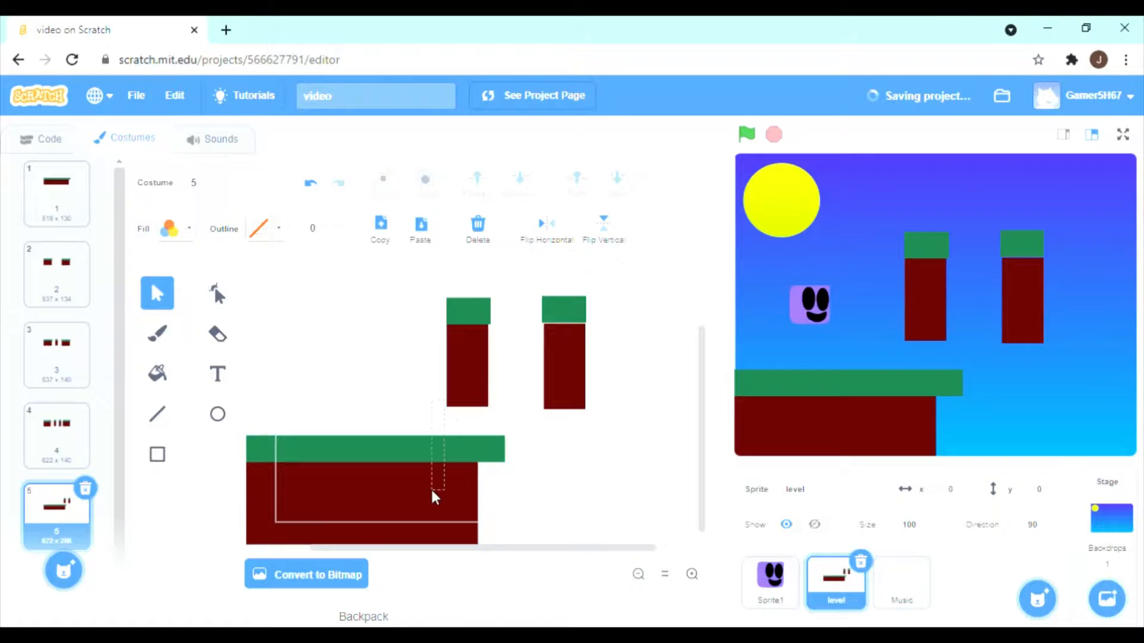
Stretch the remaining ground platform in costume 5 across the full stage width and shift it lower.
click(467, 490)
drag(504, 490, 706, 489)
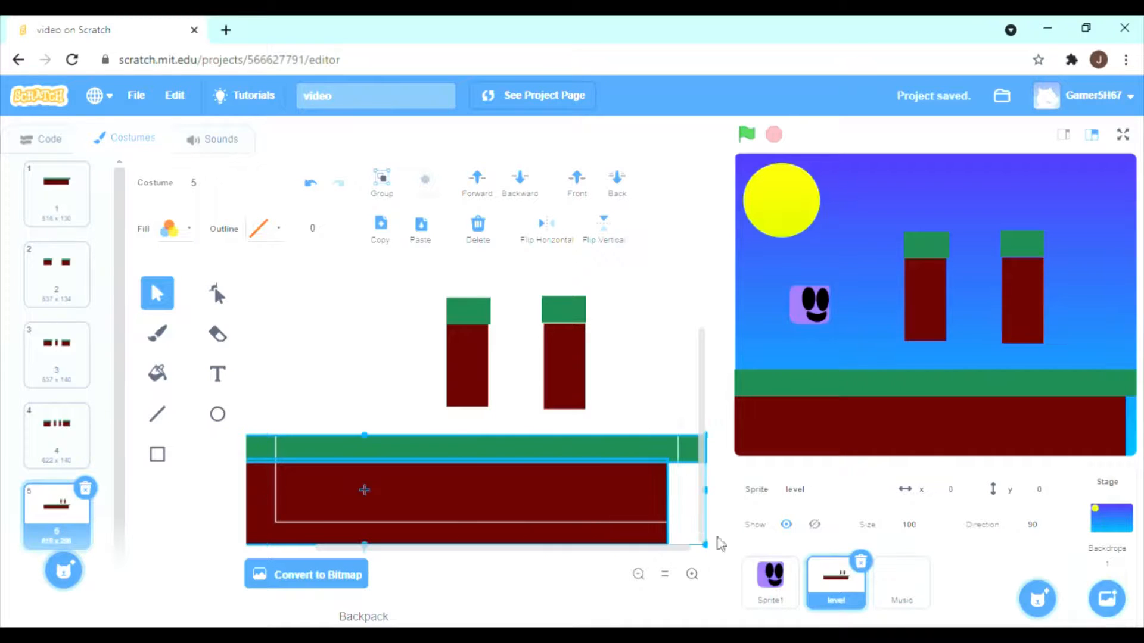
drag(567, 509, 638, 529)
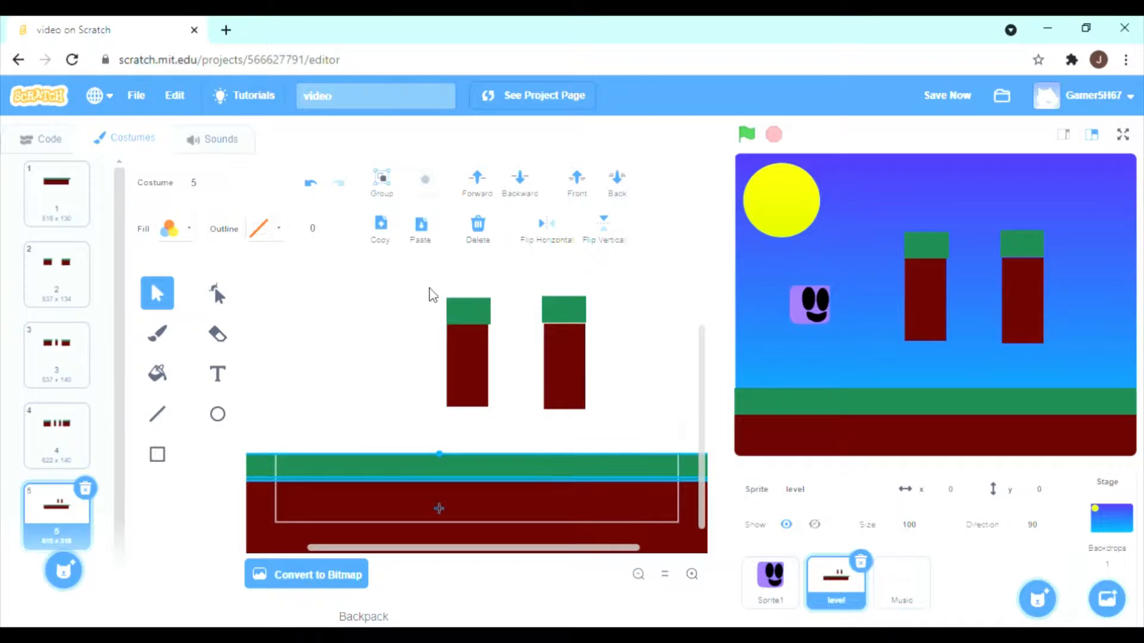
Stand the left pillar in costume 5 on the ground and move the other pillar slightly closer and higher, like a stair step.
drag(430, 289, 562, 453)
drag(516, 365, 484, 405)
drag(516, 312, 457, 411)
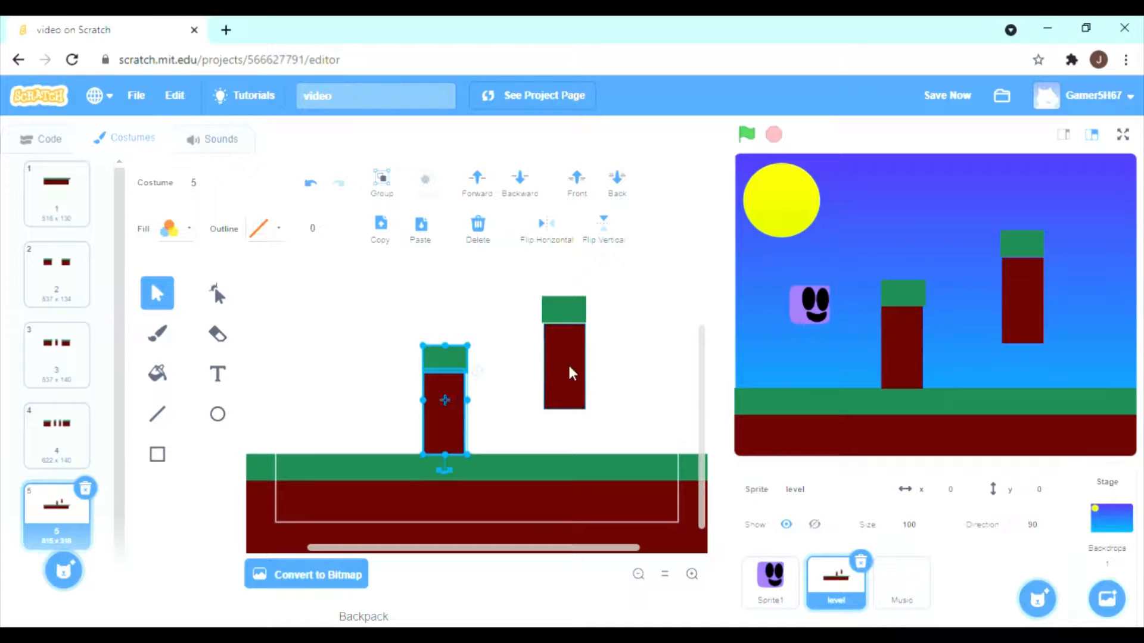
drag(531, 309, 546, 332)
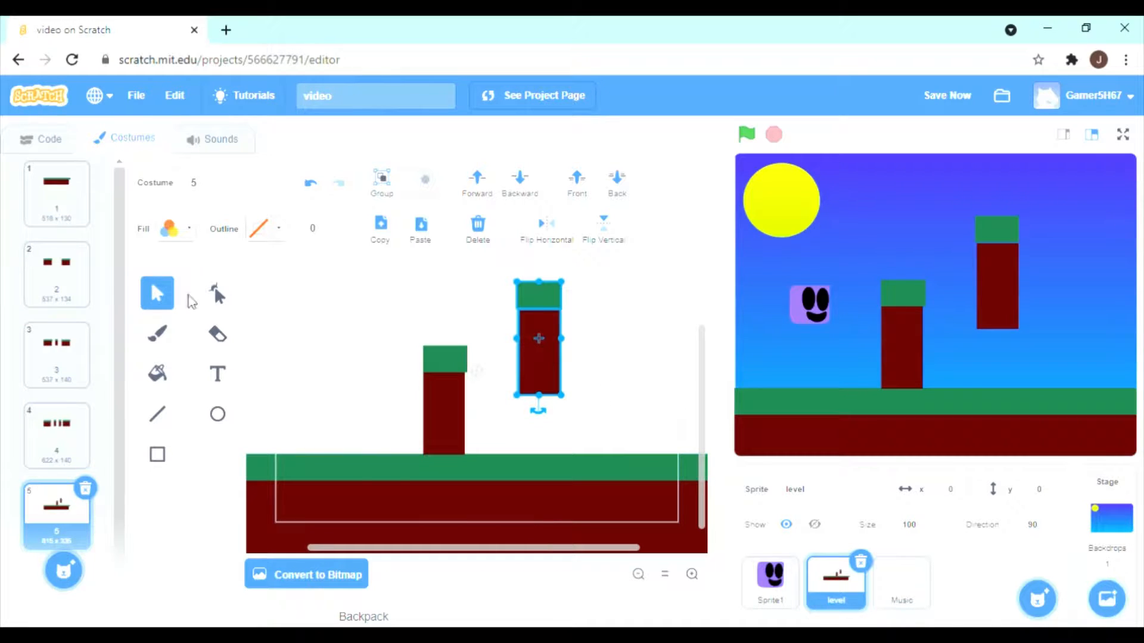
Sample the pillar's dark red as fill and draw a rectangle on the ground joining the two pillars in costume 5.
click(157, 456)
click(194, 238)
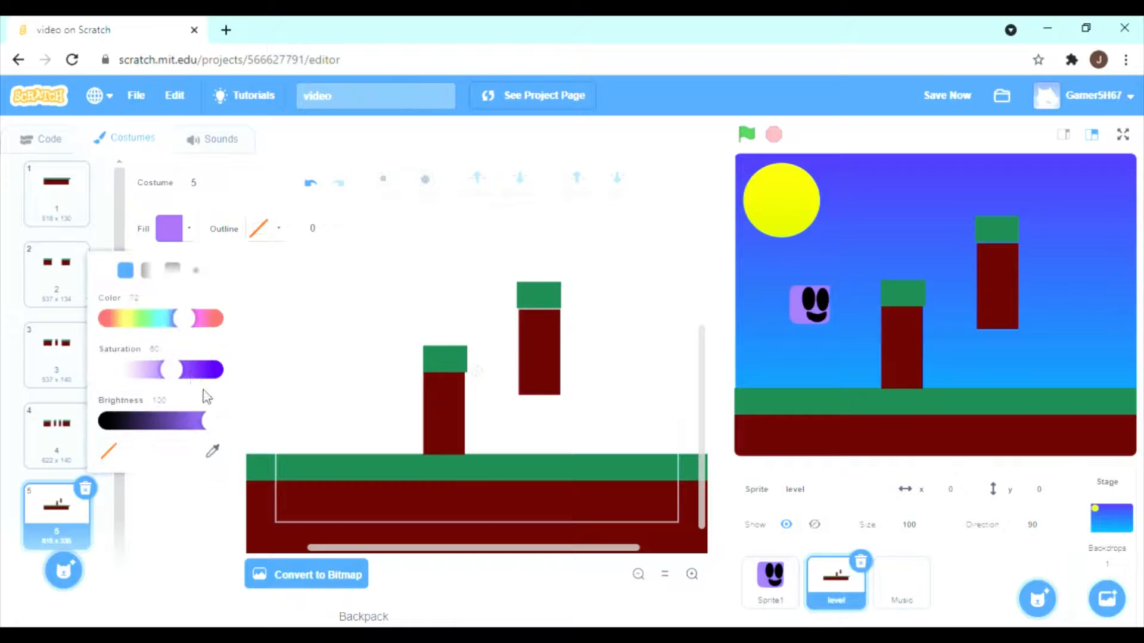
click(213, 451)
click(444, 414)
click(511, 406)
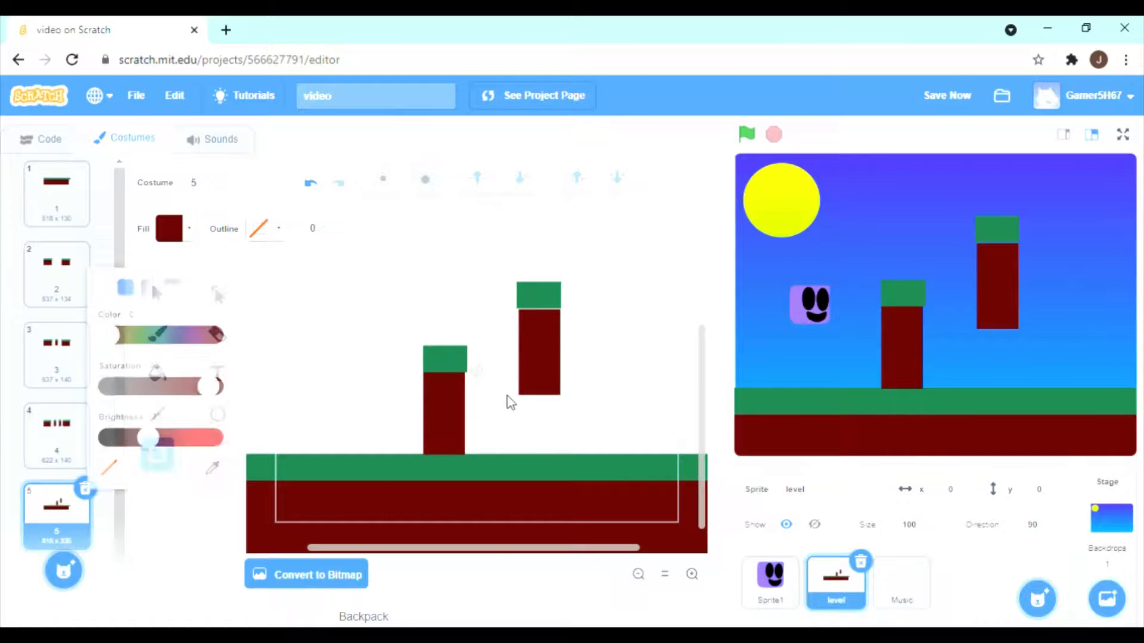
drag(530, 377, 463, 456)
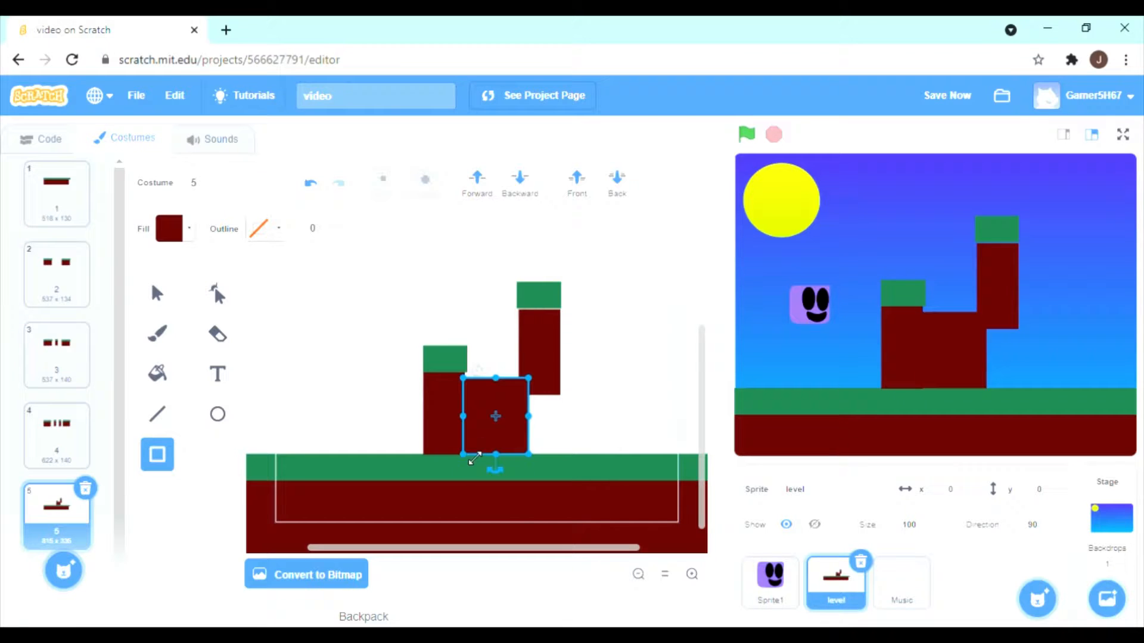
click(639, 364)
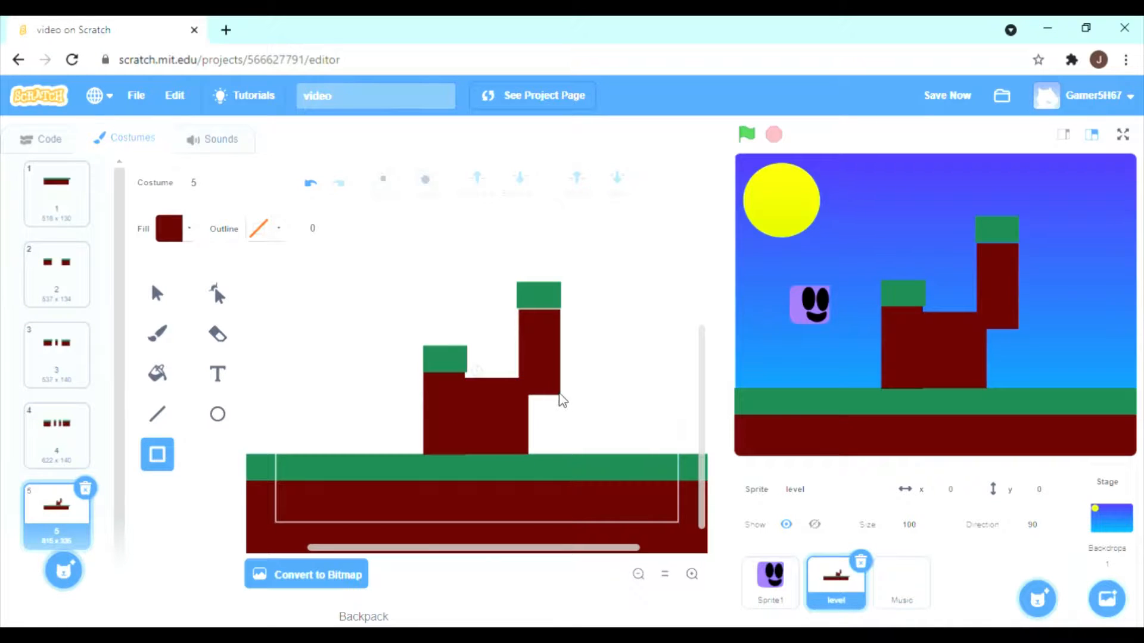
Draw a dark red rectangle filling the space beneath the raised pillar, plus a tiny one in the sky to its right.
drag(541, 448, 527, 453)
drag(613, 340, 606, 347)
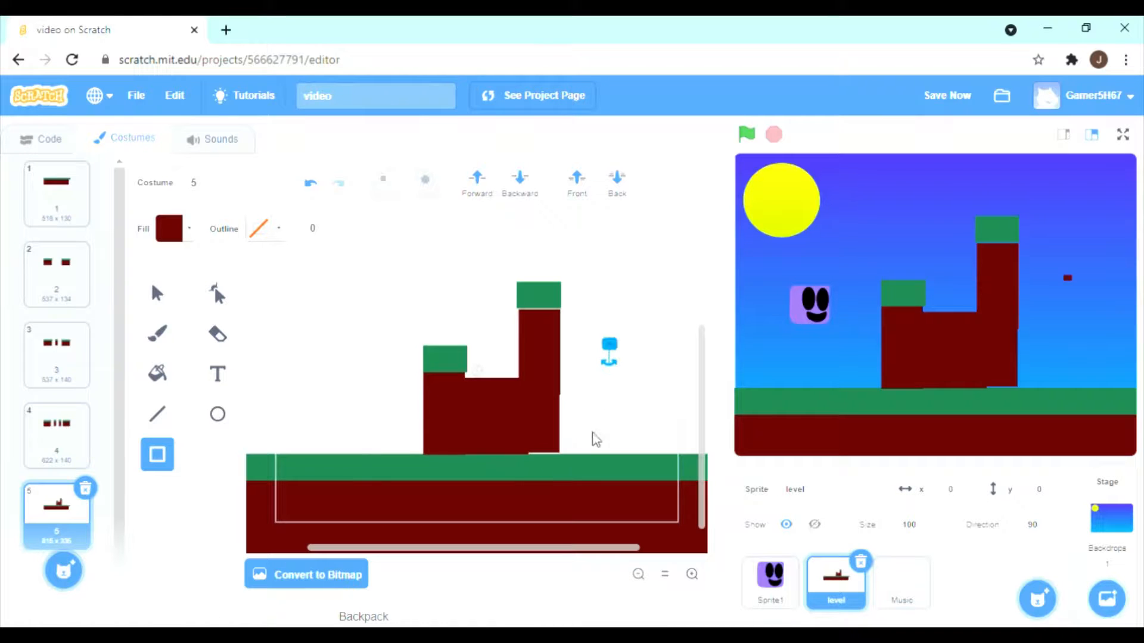
click(653, 335)
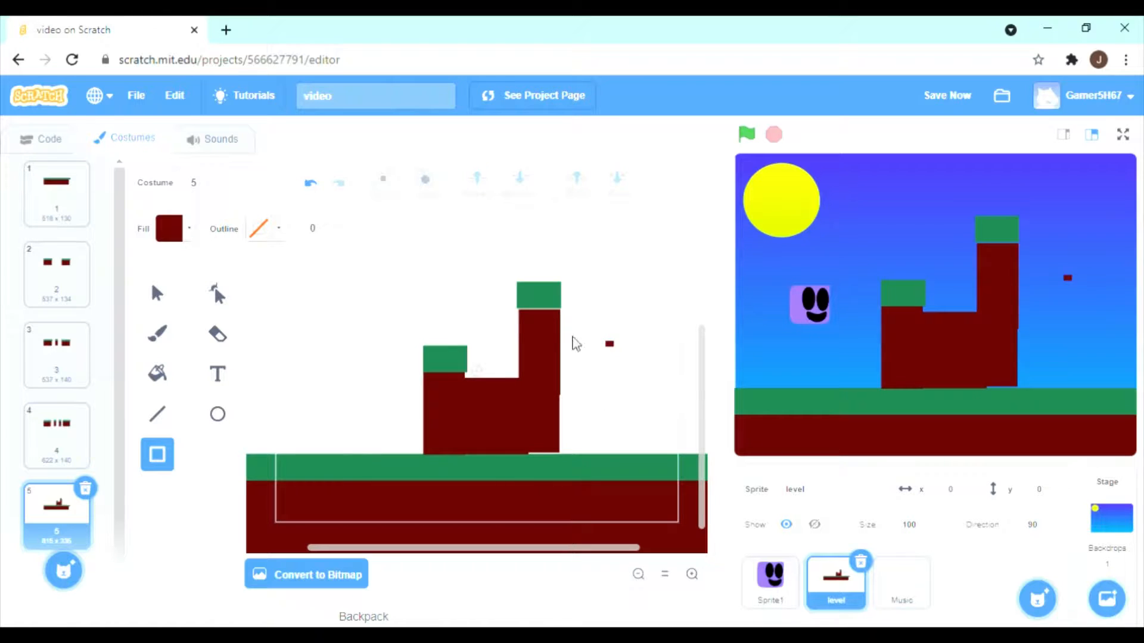
Erase the tiny stray dark red rectangle floating beside the tall pillar in costume 5.
click(218, 336)
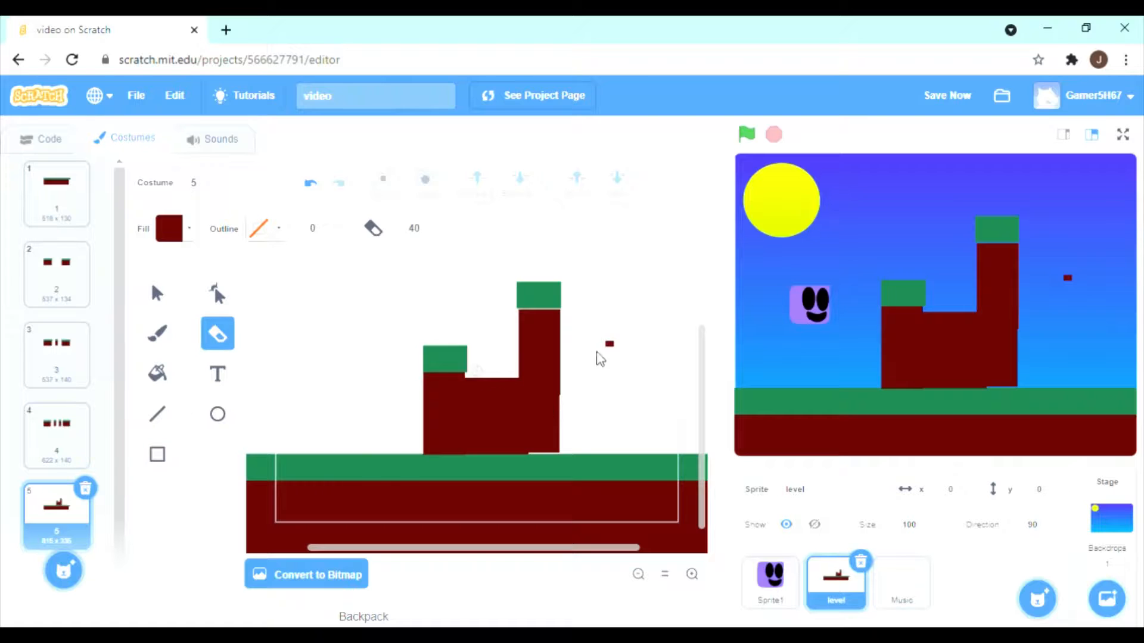
drag(600, 360, 616, 352)
Duplicate the level sprite and rename the copy Danger.
right_click(846, 589)
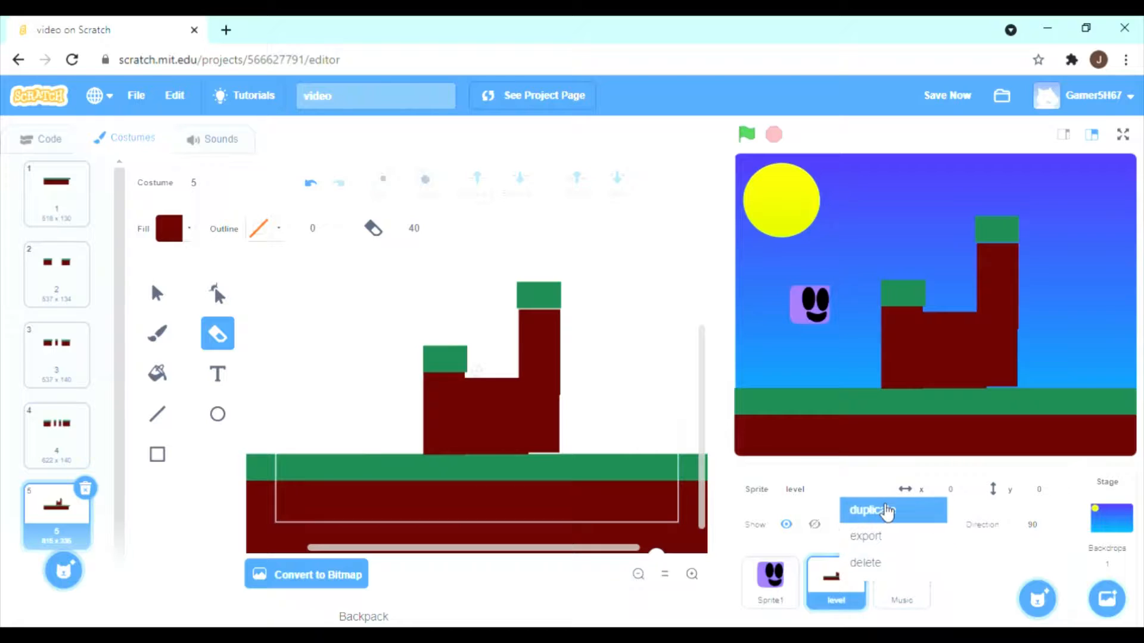
click(864, 508)
click(850, 490)
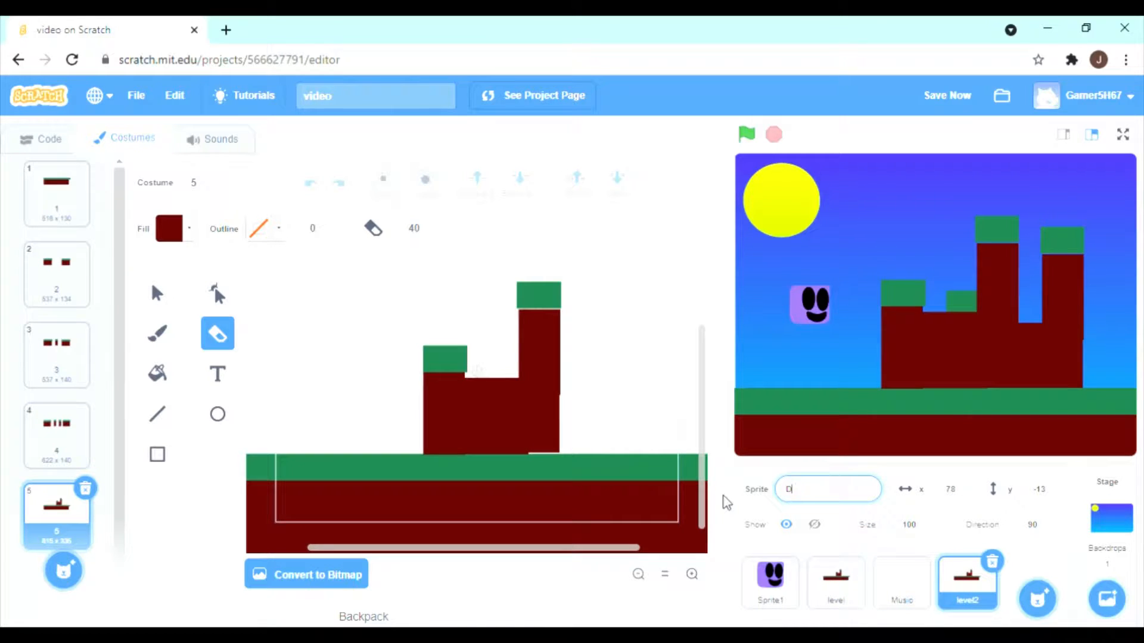
text(Danger)
key(Return)
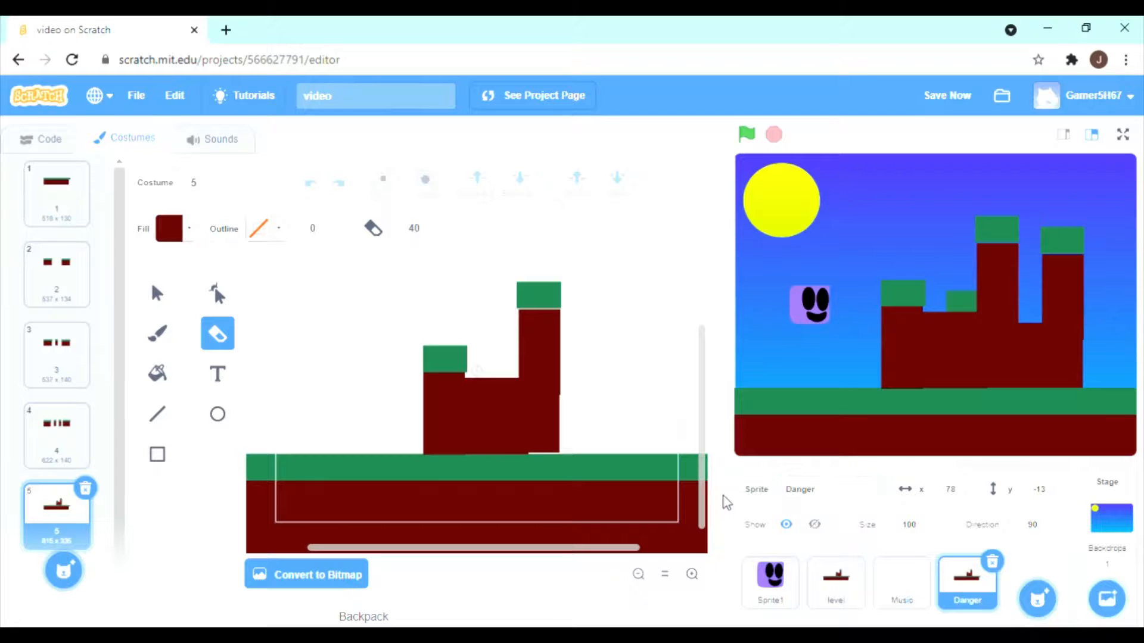
In Sprite1's respawn condition, set the touching block's target to the Danger sprite.
click(754, 569)
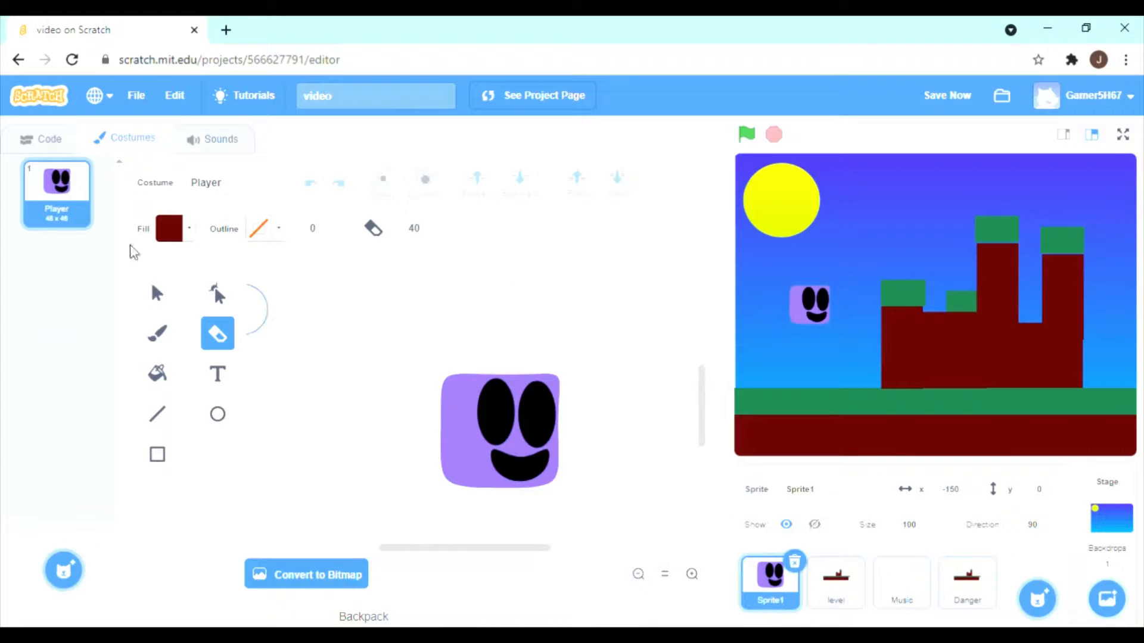
click(48, 138)
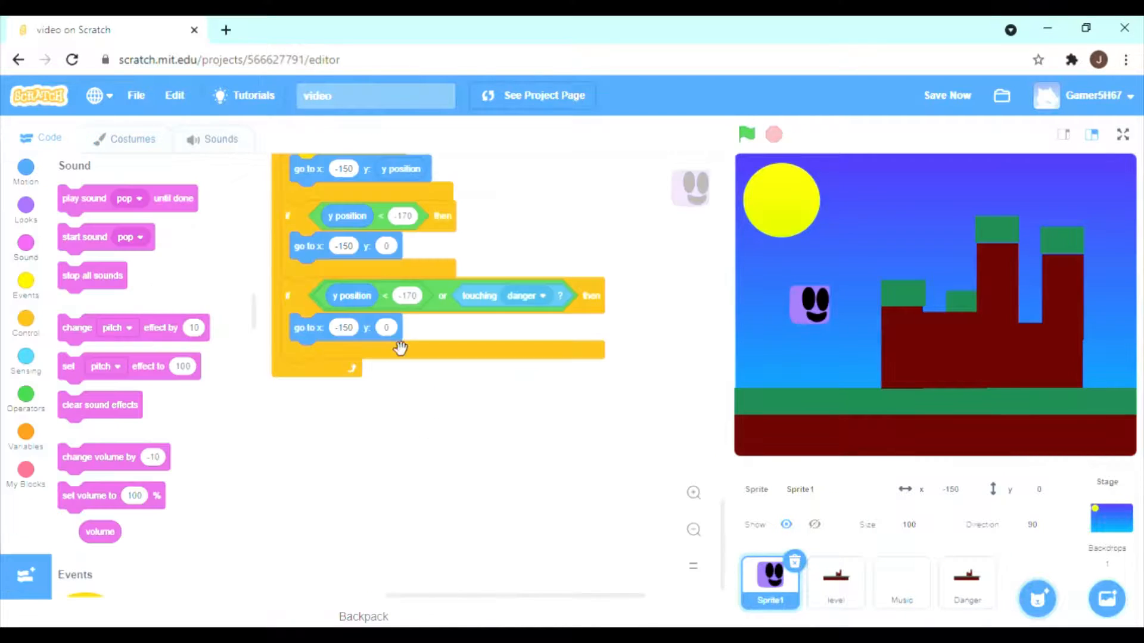
click(558, 302)
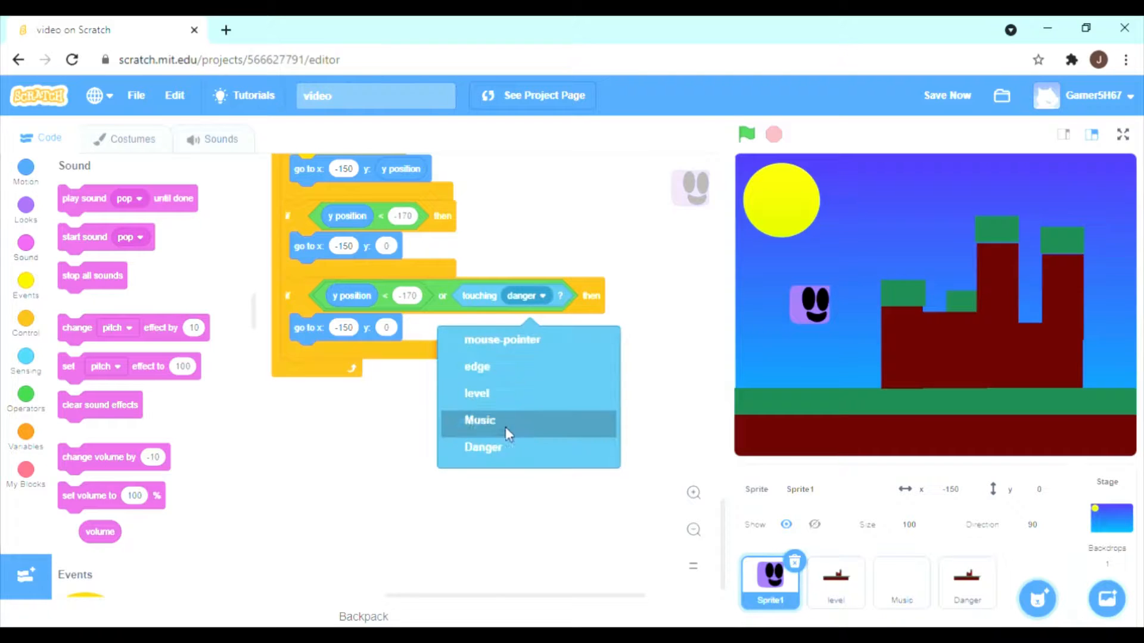
click(504, 446)
Reselect level as the touching target in Sprite1's up arrow jump condition.
scroll(649, 358, up, 5)
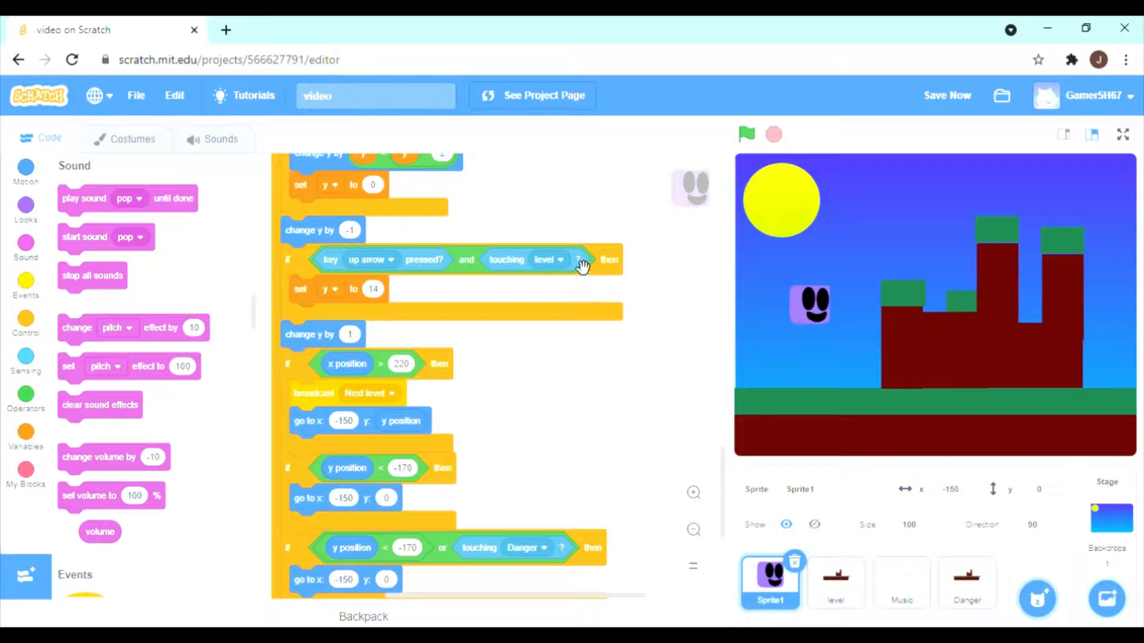
click(560, 259)
click(522, 365)
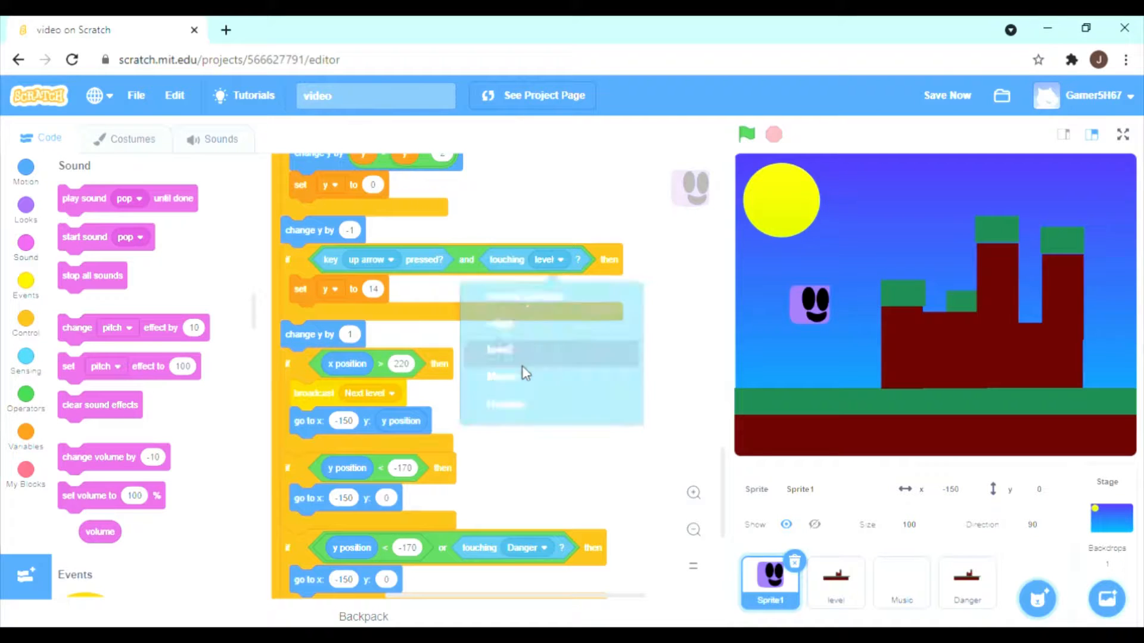
click(561, 260)
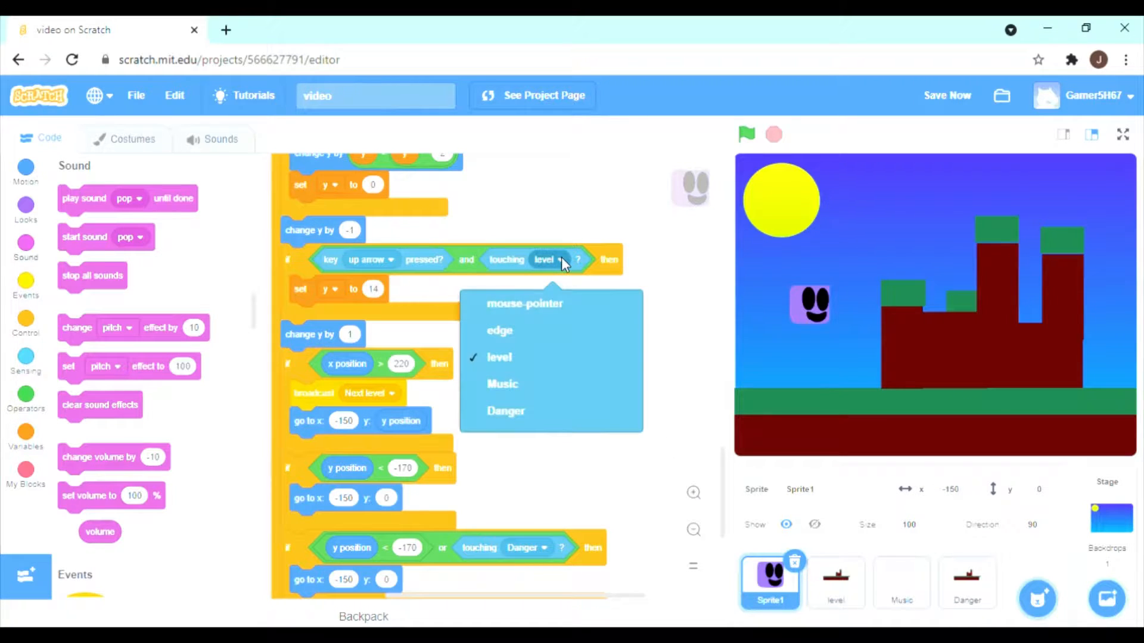
click(492, 360)
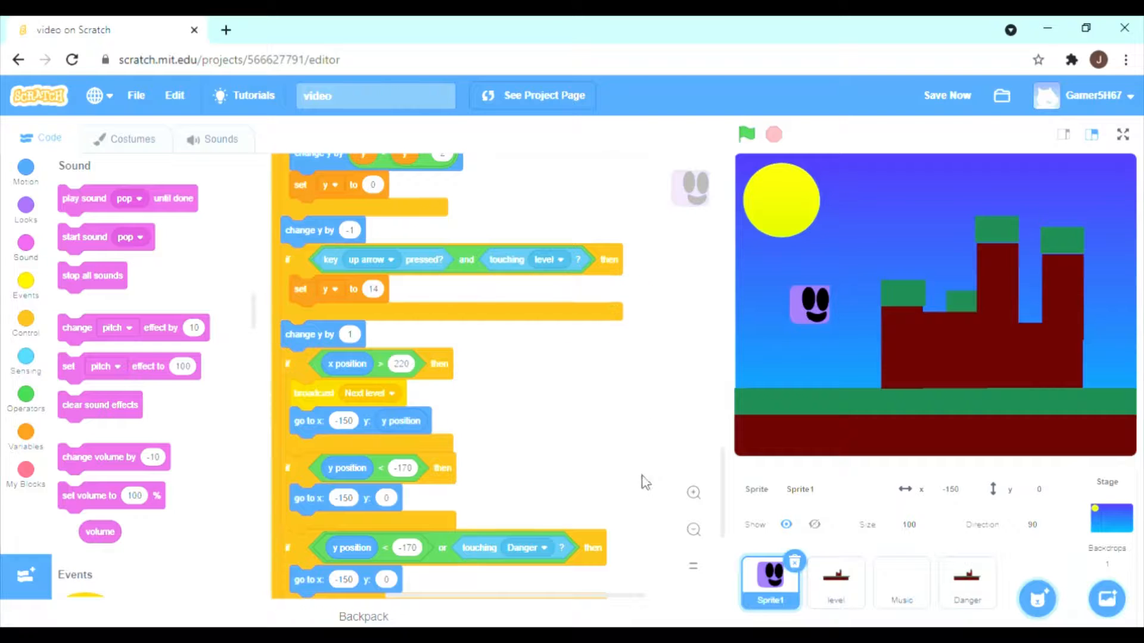
scroll(641, 480, down, 5)
Look over the Danger sprite's scripts and open its costume 1 for editing.
click(966, 582)
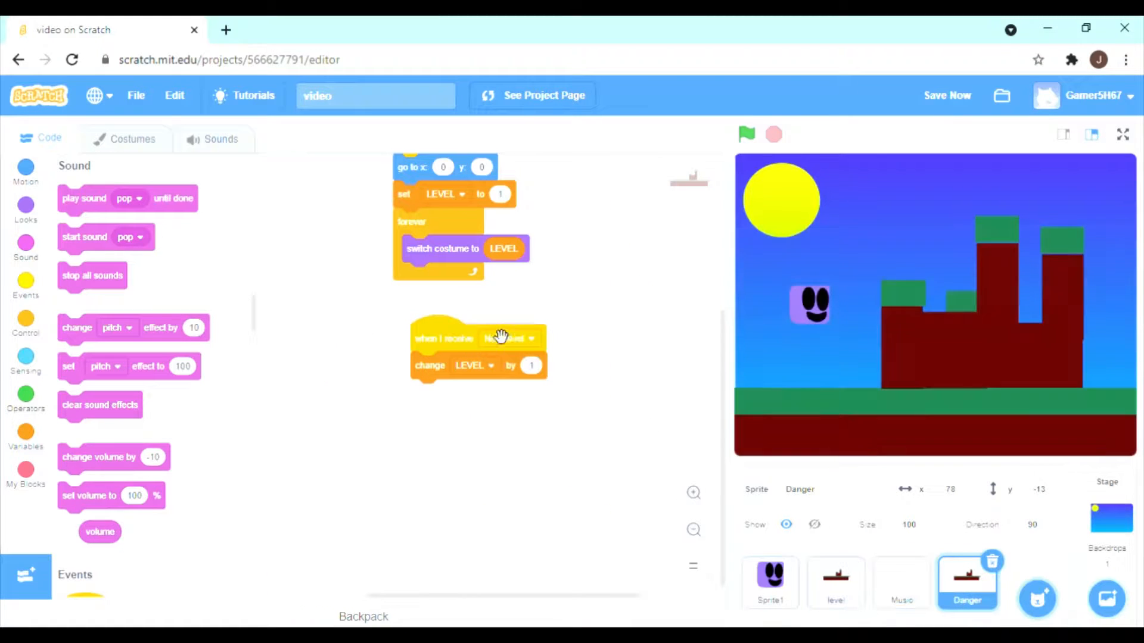
click(144, 139)
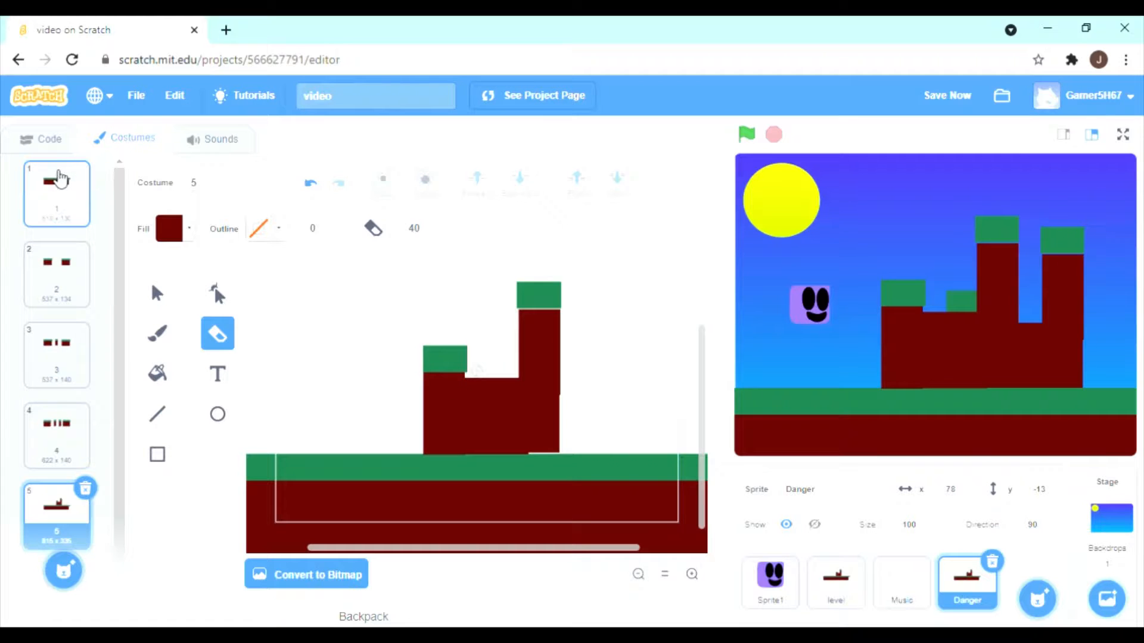
click(62, 144)
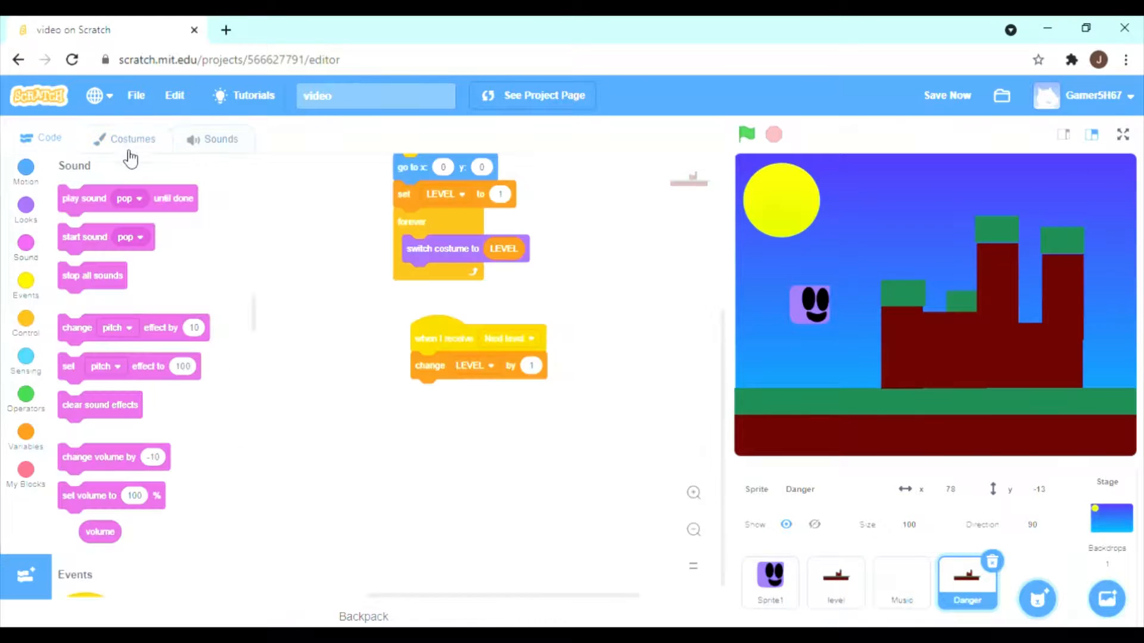
click(111, 154)
click(58, 194)
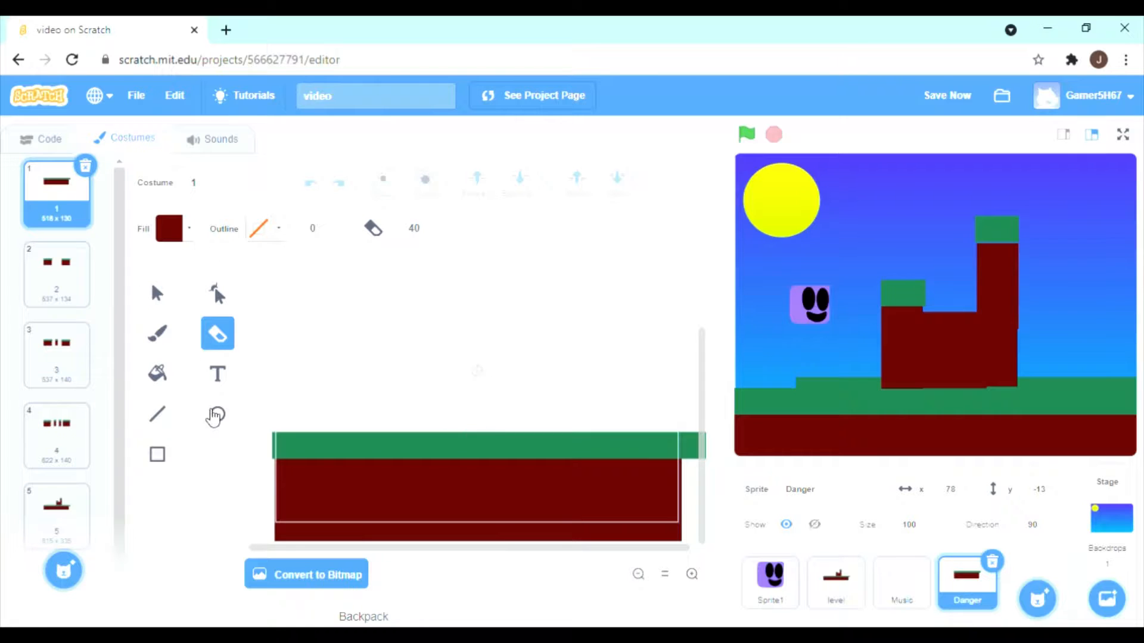
Choose the Line tool and set a grayish brown outline with saturation about 16 and brightness about 48.
click(161, 417)
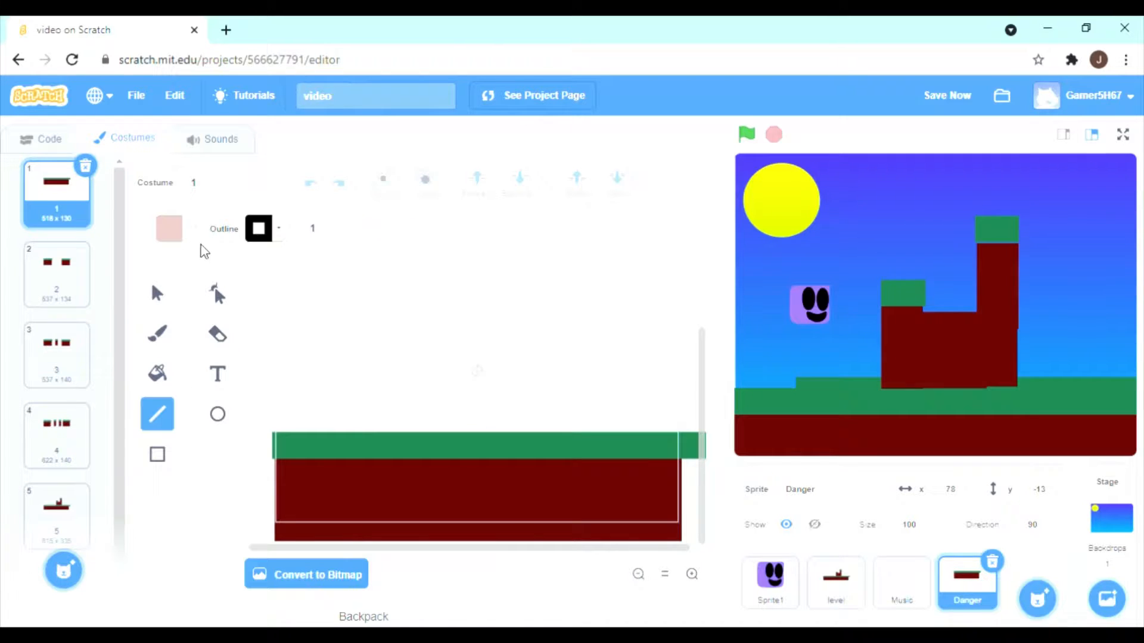
click(265, 235)
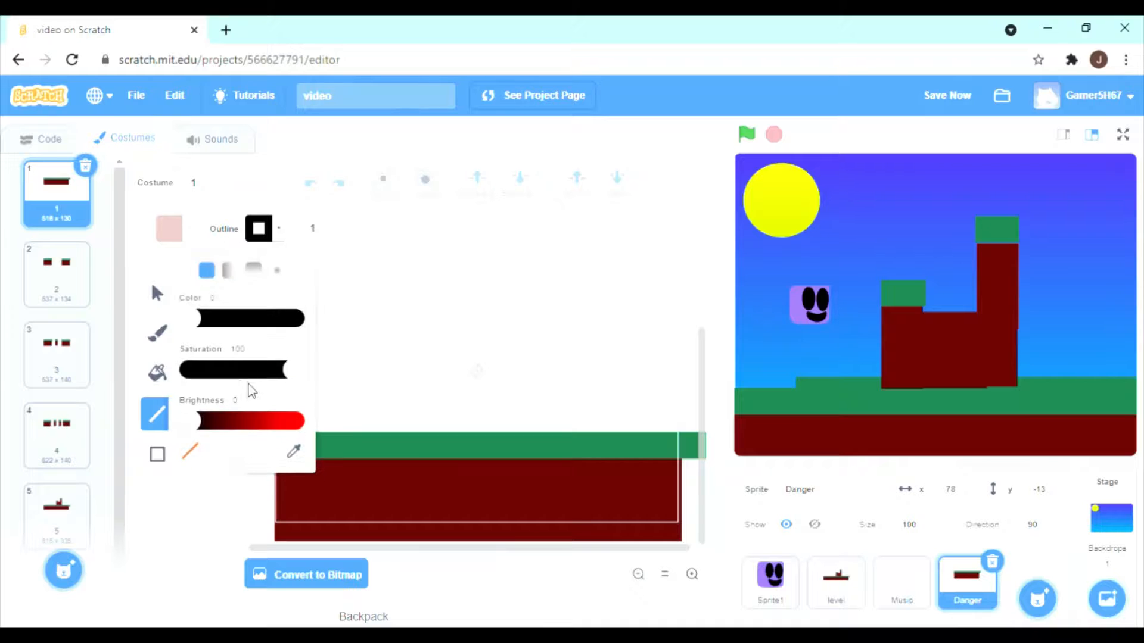
drag(198, 420, 337, 428)
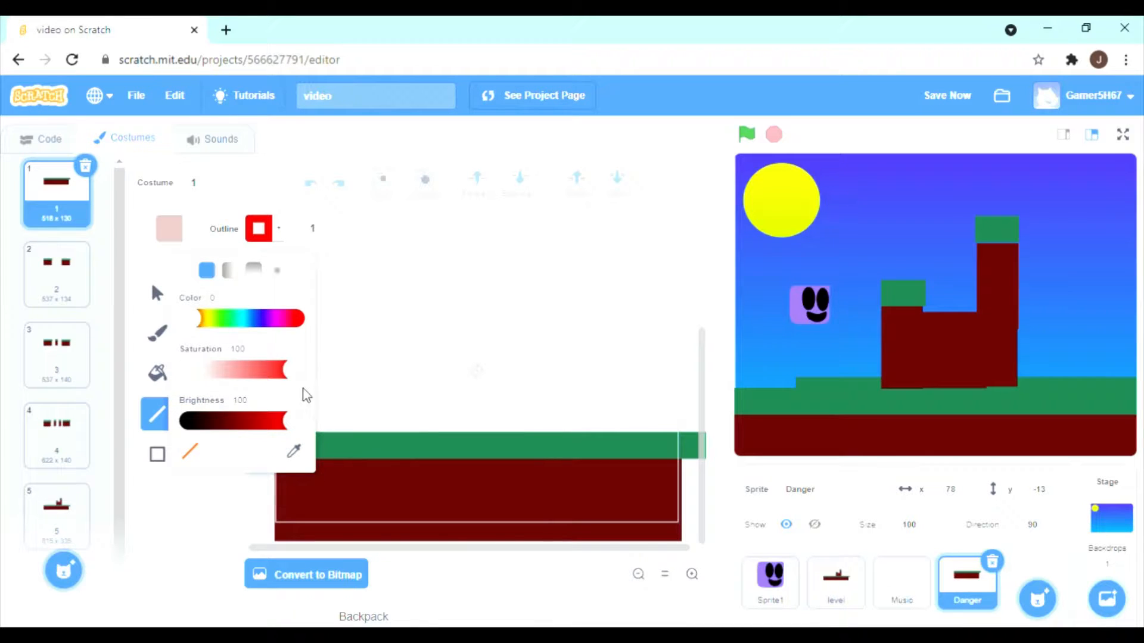
drag(287, 369, 262, 370)
drag(285, 420, 240, 425)
drag(266, 372, 215, 379)
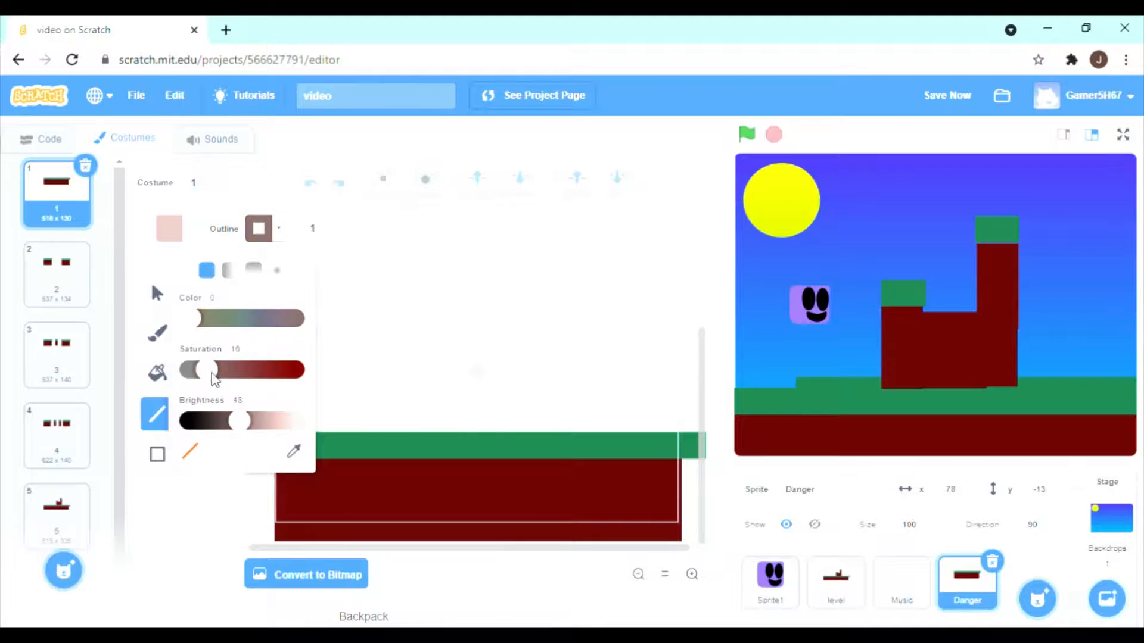
Draw a small spike triangle from straight lines above the ground in costume 1, with an inner line from its tip.
drag(466, 315, 443, 355)
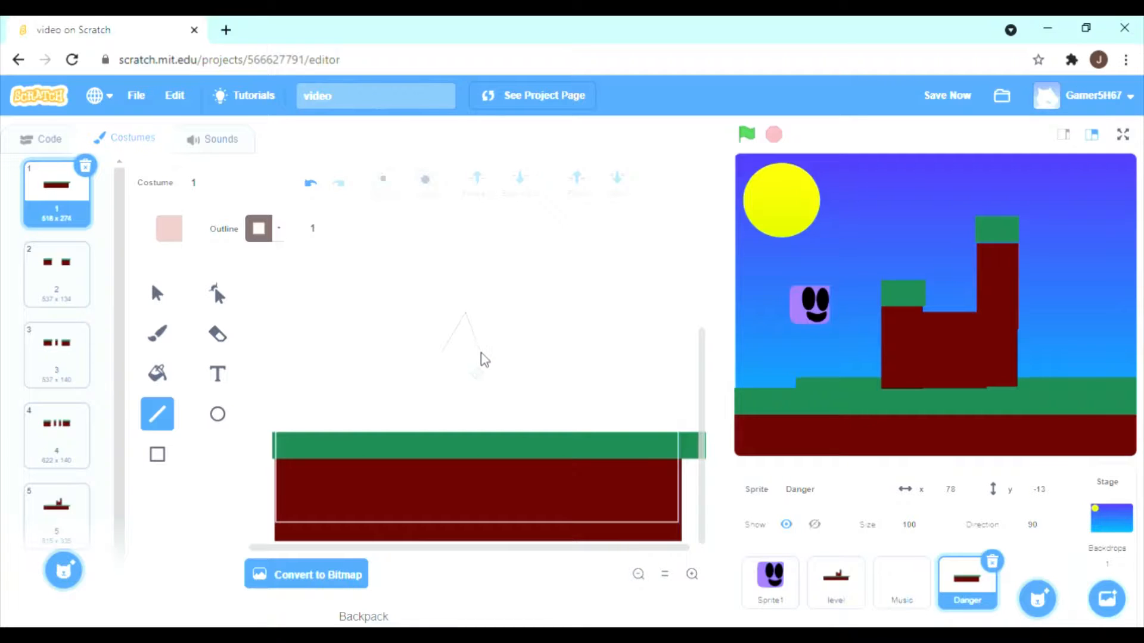
drag(481, 352, 442, 355)
drag(466, 314, 465, 340)
Reduce the outline colour's saturation to about 10.
click(277, 237)
drag(209, 372, 200, 370)
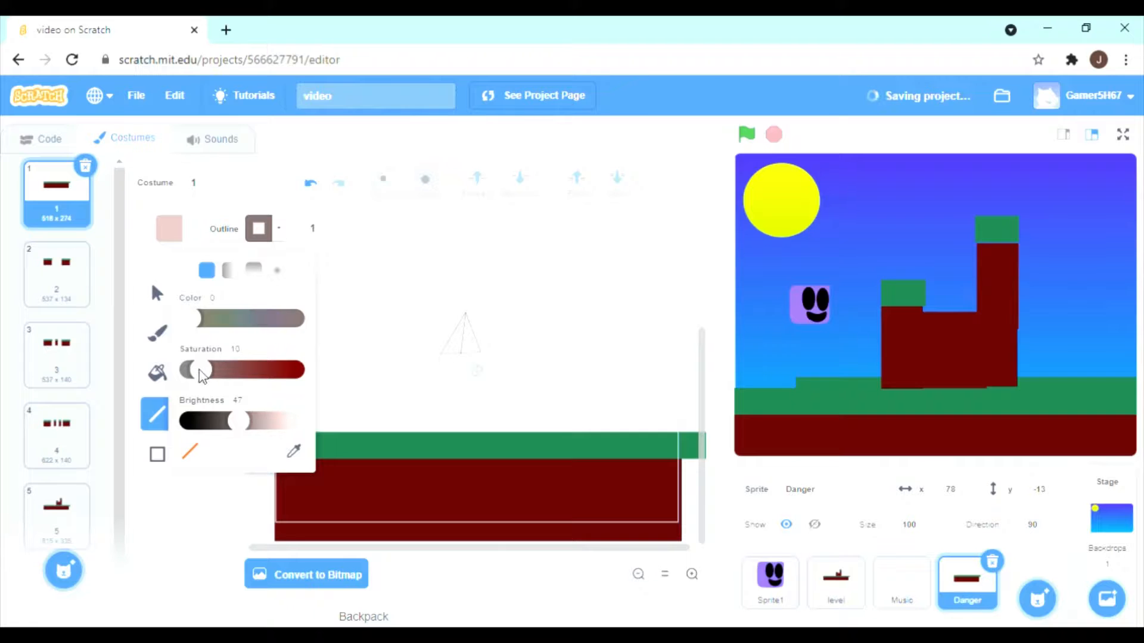
click(368, 376)
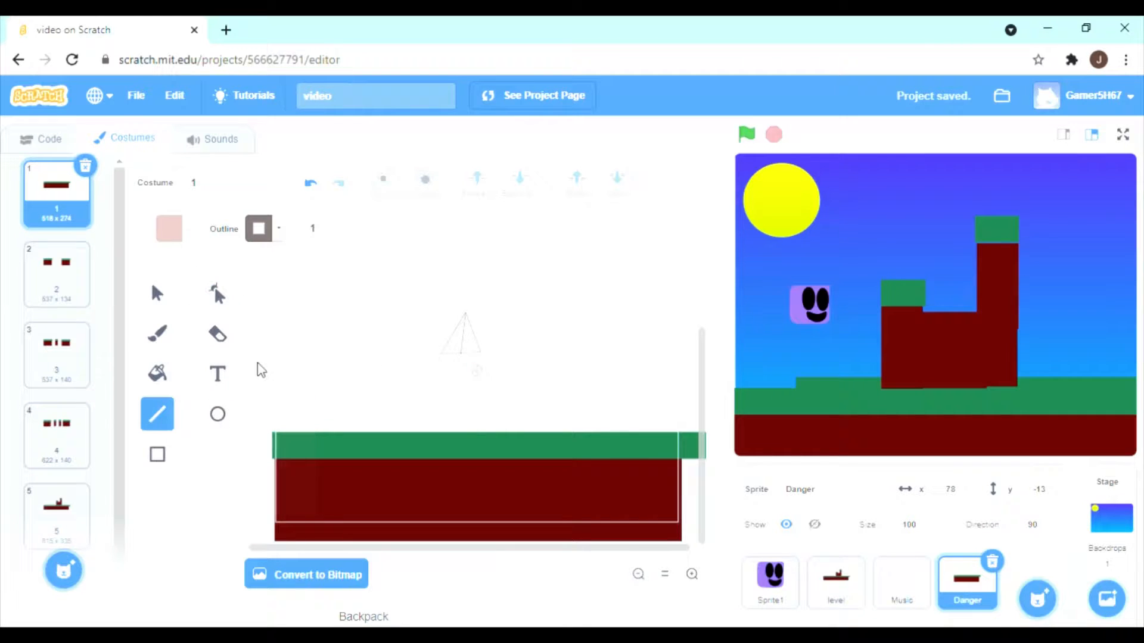
Fill the spike triangle with a solid grayish brown of saturation 18 and brightness 38.
click(167, 372)
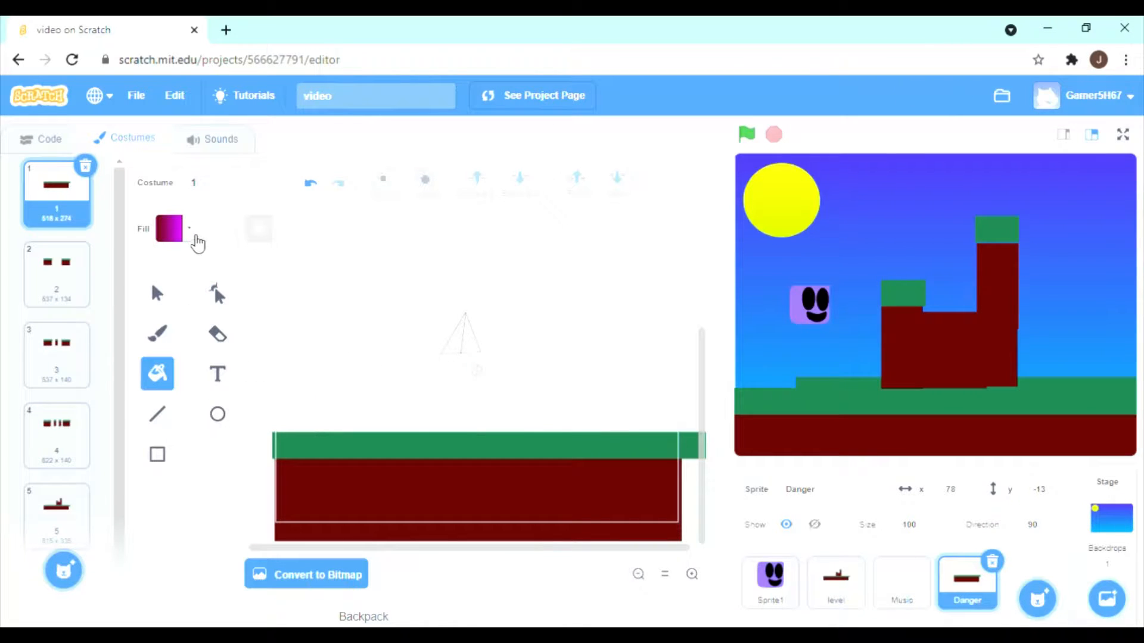
click(190, 232)
click(126, 271)
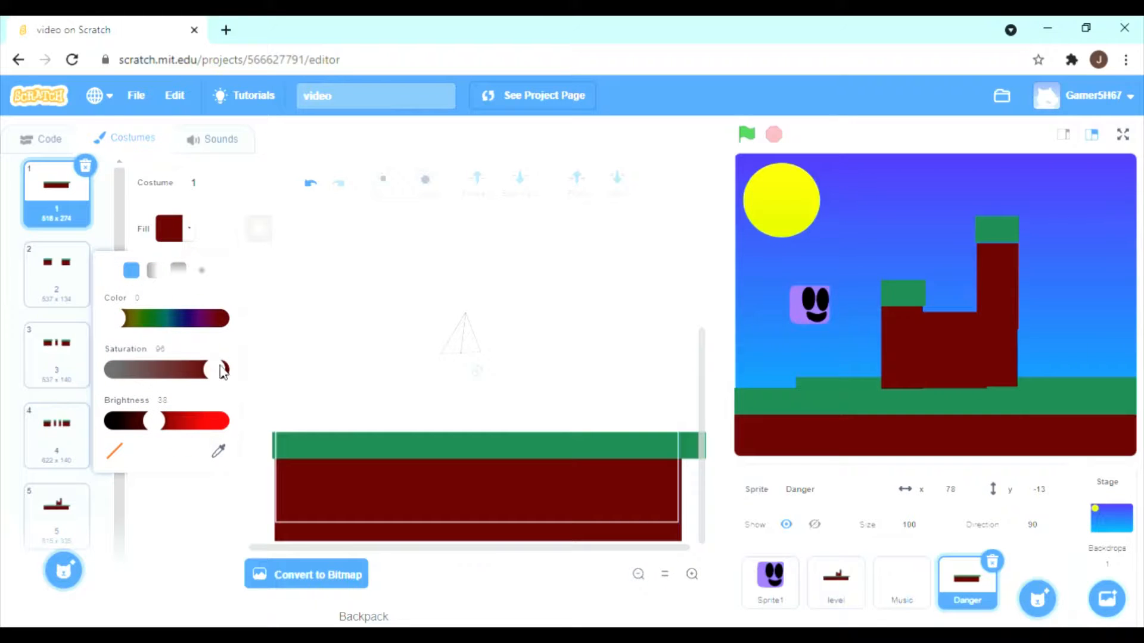
drag(223, 373, 139, 377)
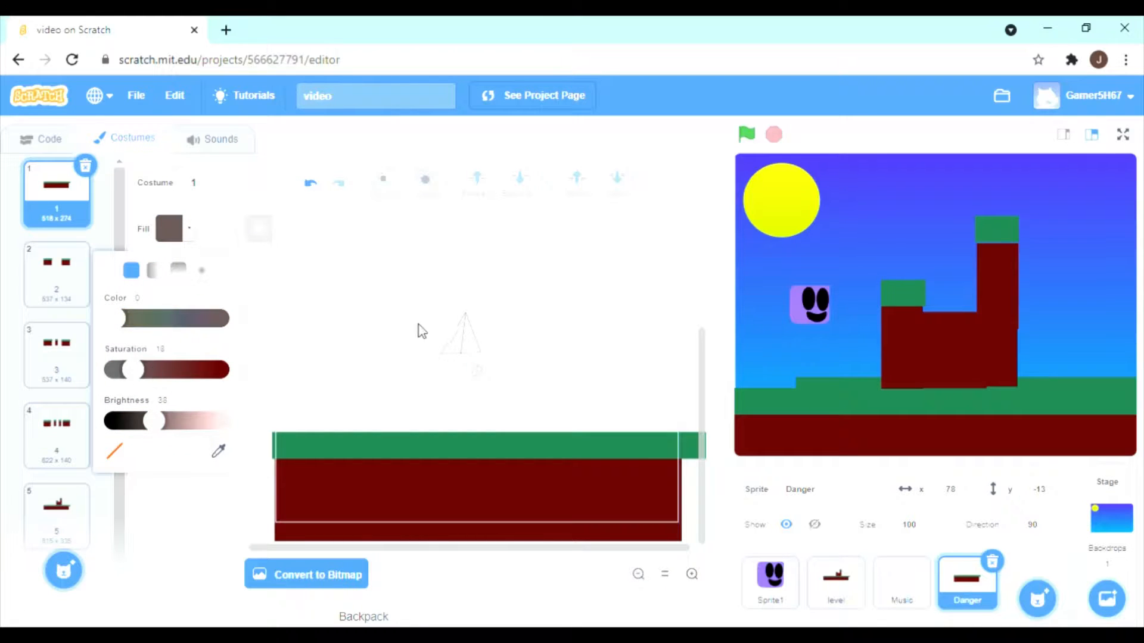
click(457, 348)
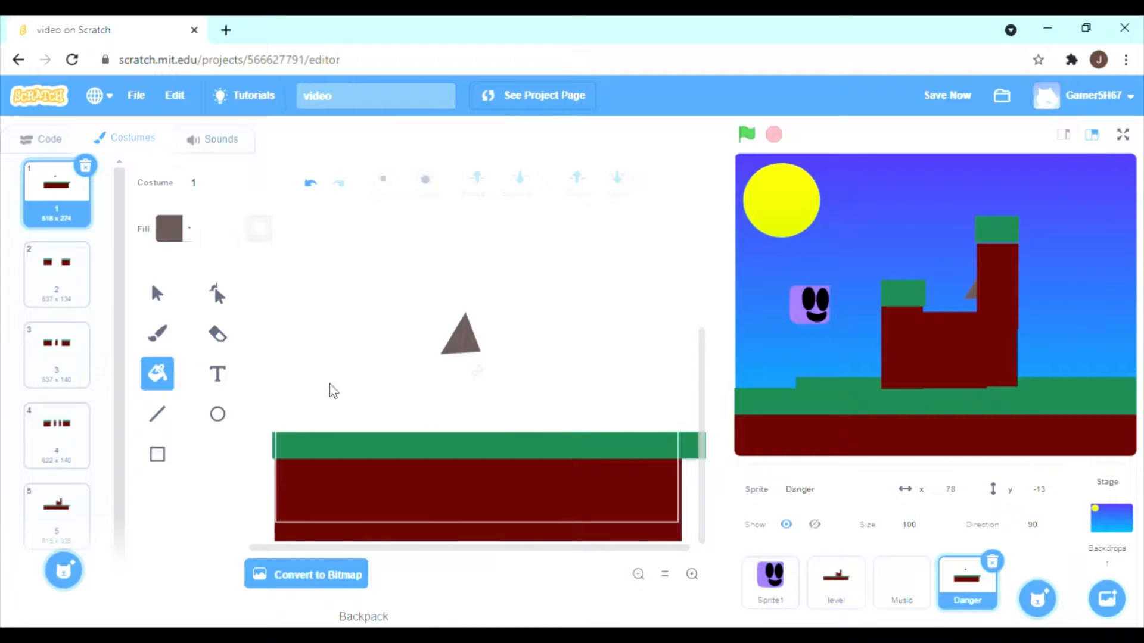
Lower the fill colour's brightness and refill the spike triangle with the darker brown.
click(158, 416)
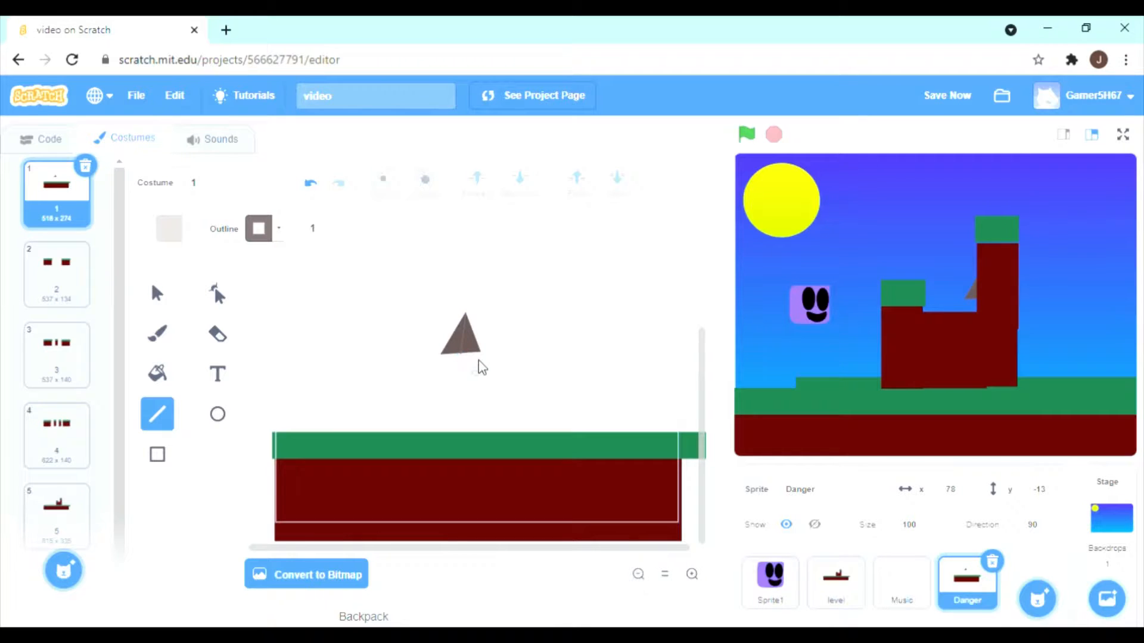
click(157, 374)
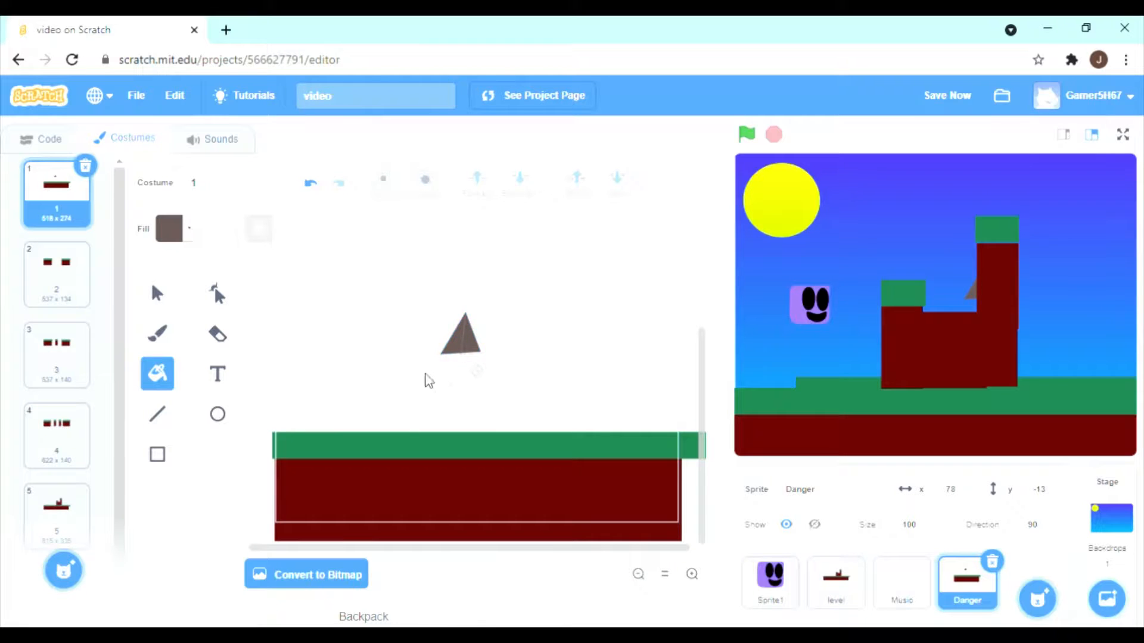
click(189, 235)
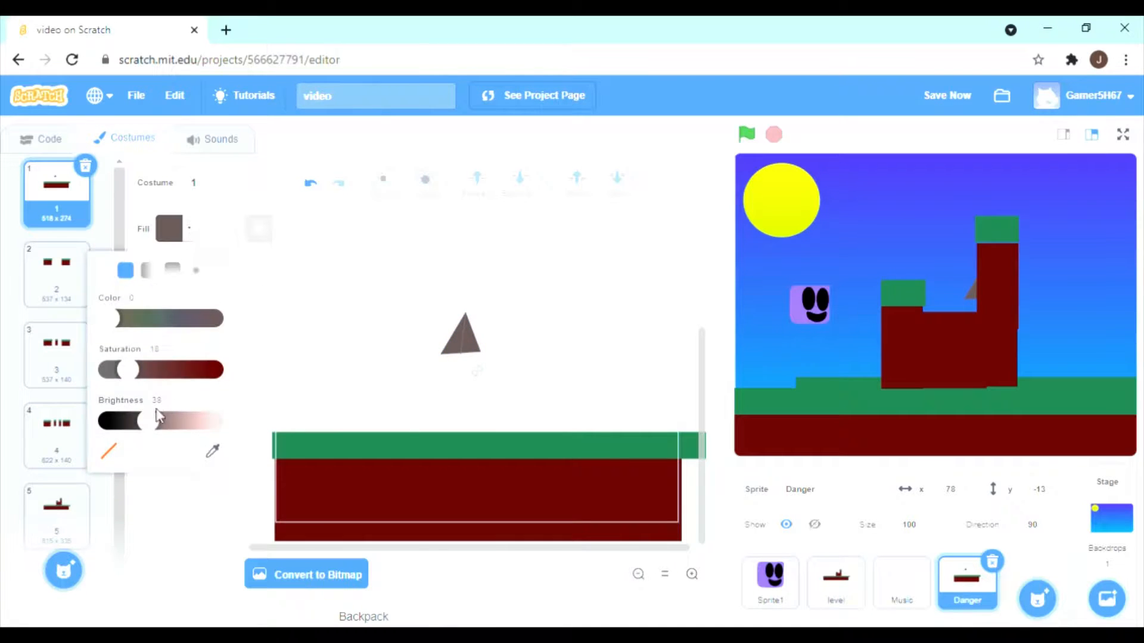
drag(149, 421, 136, 424)
click(456, 349)
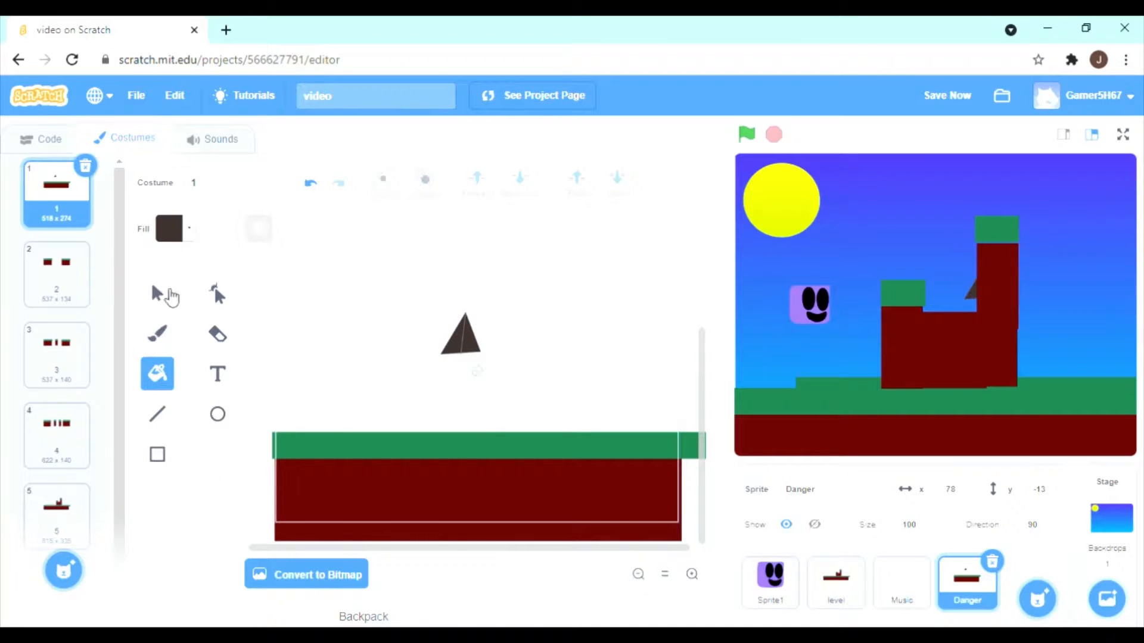
Move the dark triangle away from its inner line and delete both the triangle and the line.
click(169, 294)
click(475, 351)
drag(473, 350, 402, 353)
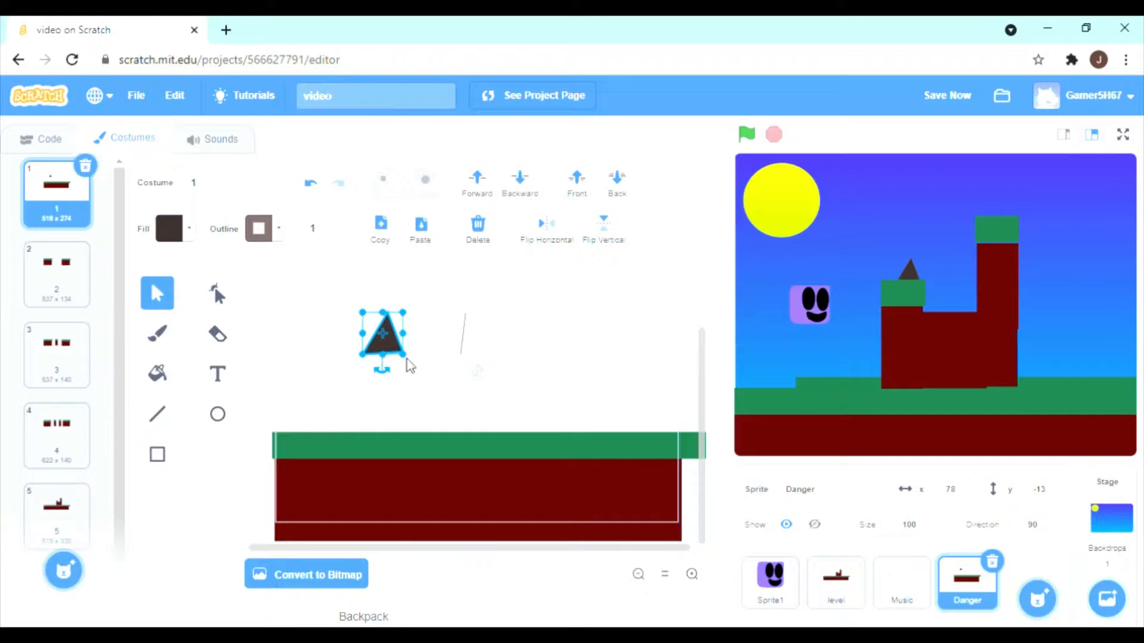
click(439, 322)
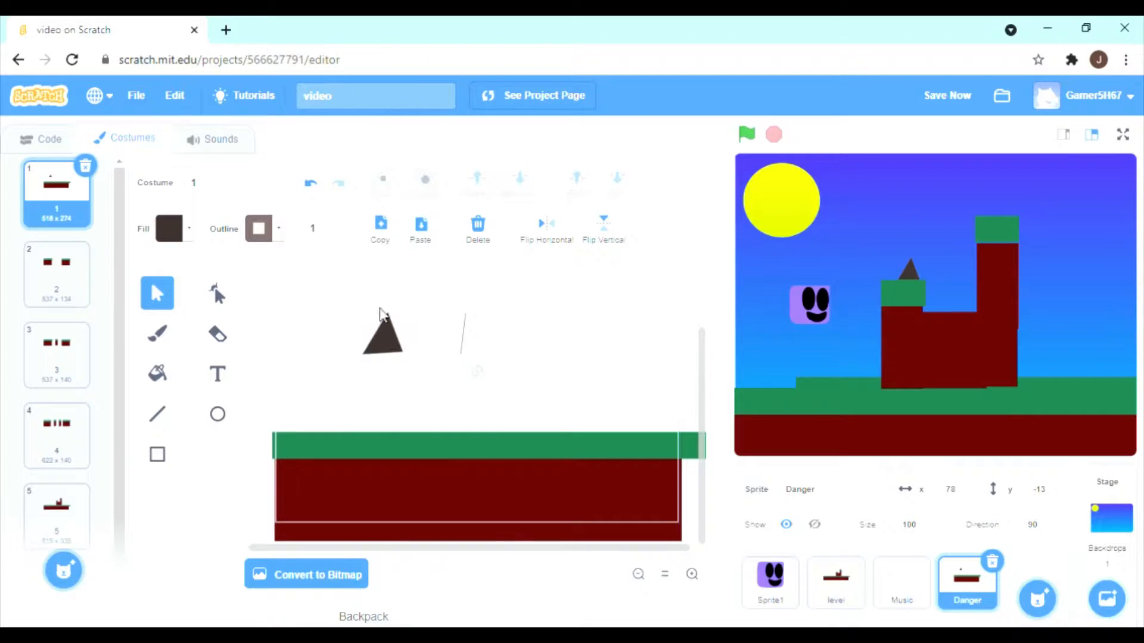
click(384, 337)
click(477, 227)
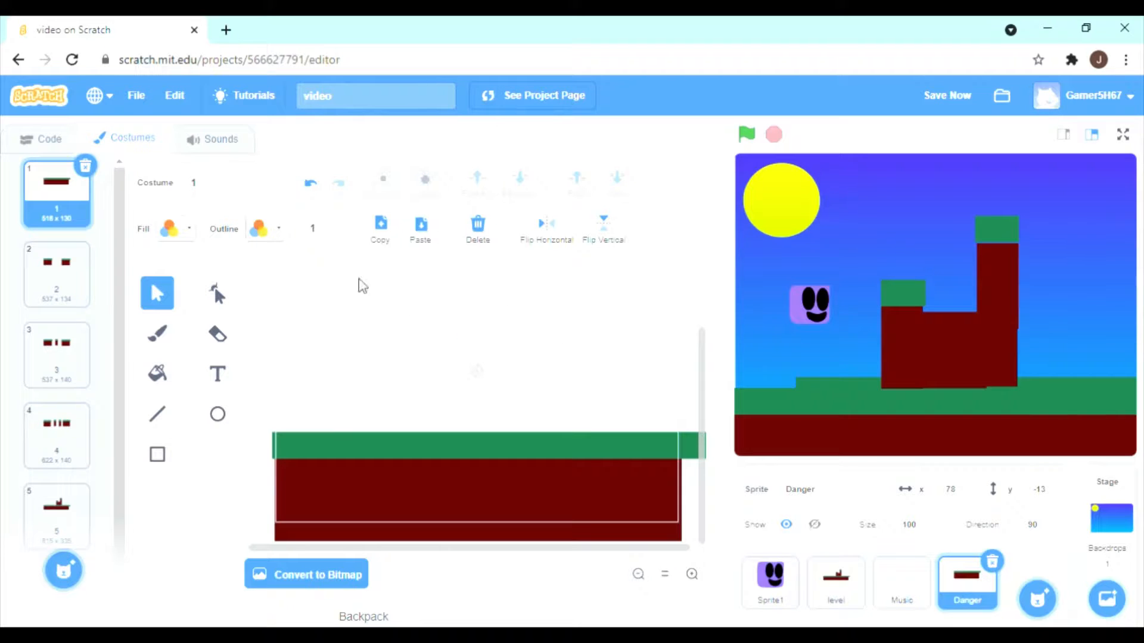
Draw a small triangle of thin black lines, outline width 1, above the ground in Danger's costume 1.
click(157, 414)
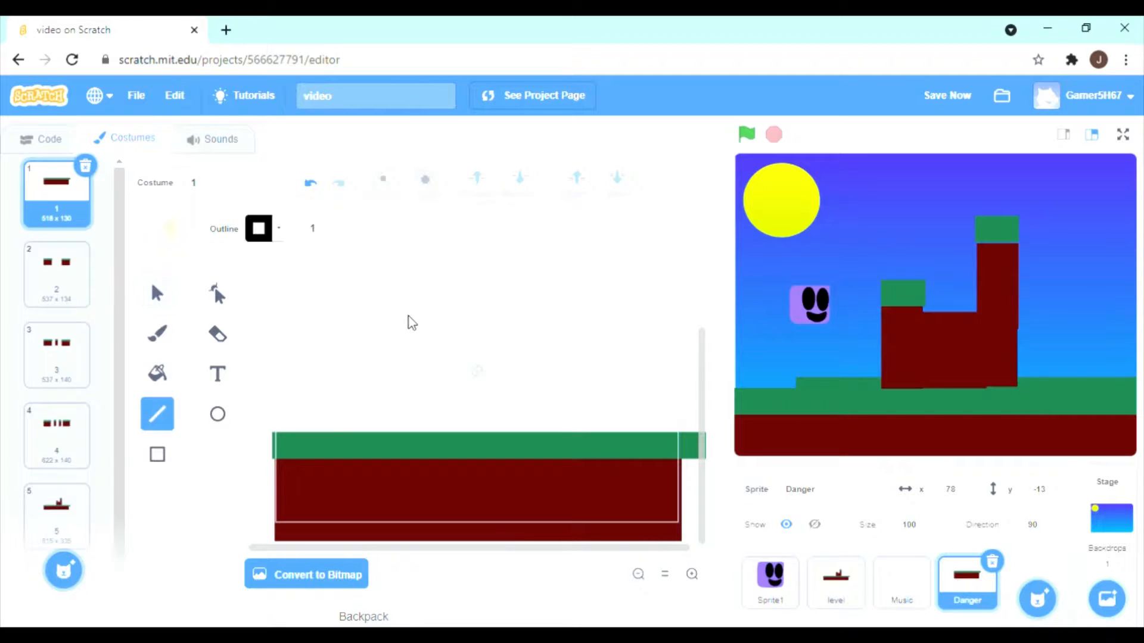
mouse_move(411, 311)
mouse_down()
mouse_move(387, 347)
mouse_move(421, 349)
mouse_move(388, 347)
mouse_up()
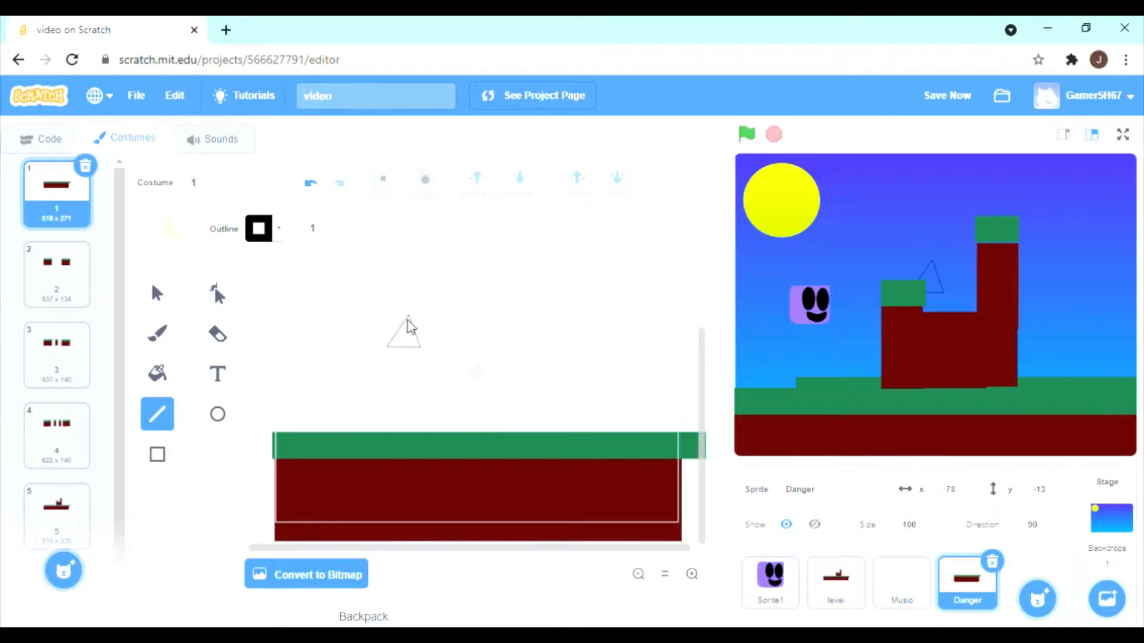
click(222, 336)
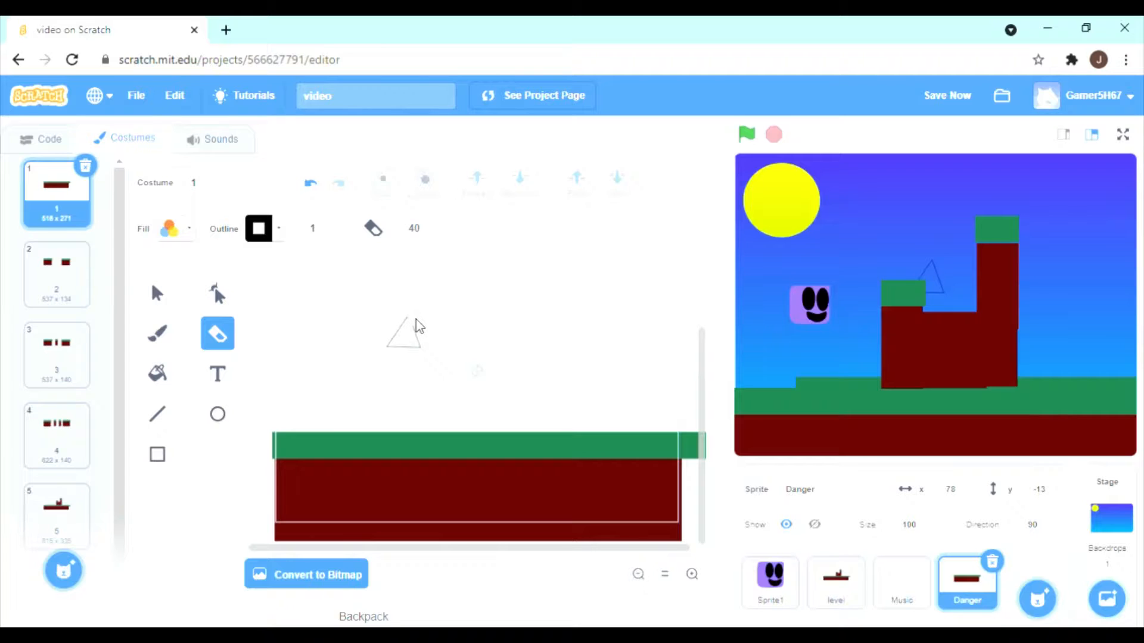
drag(419, 329, 422, 368)
click(310, 183)
Draw a line from the triangle's apex to its base and fill the triangle with grey of saturation 10 and brightness 51.
click(158, 417)
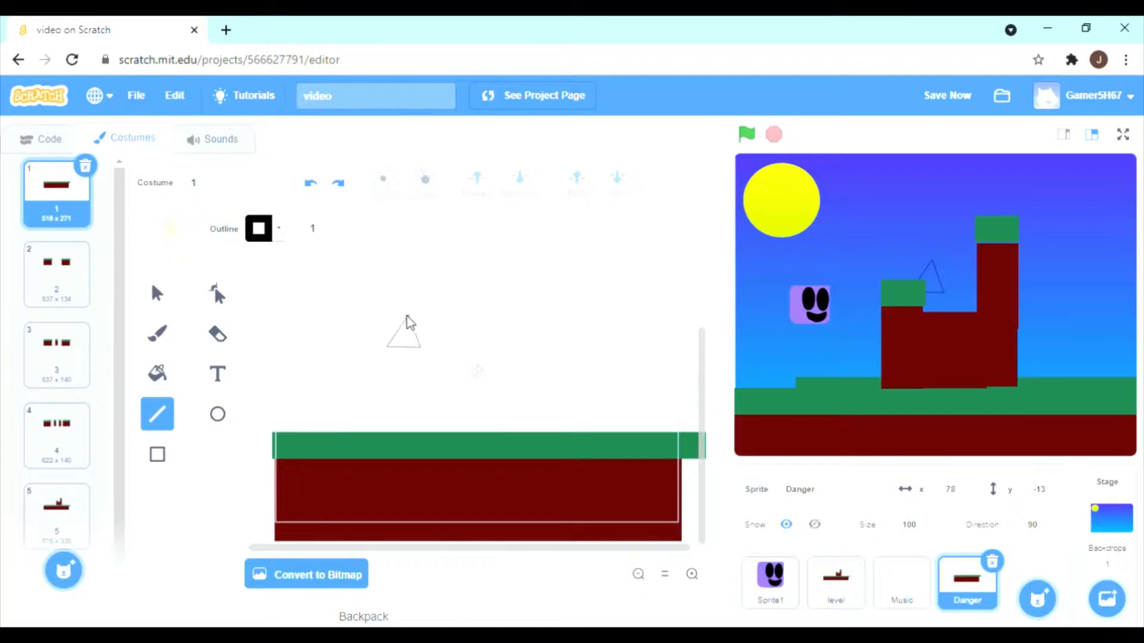
drag(409, 316, 405, 351)
click(170, 380)
click(189, 229)
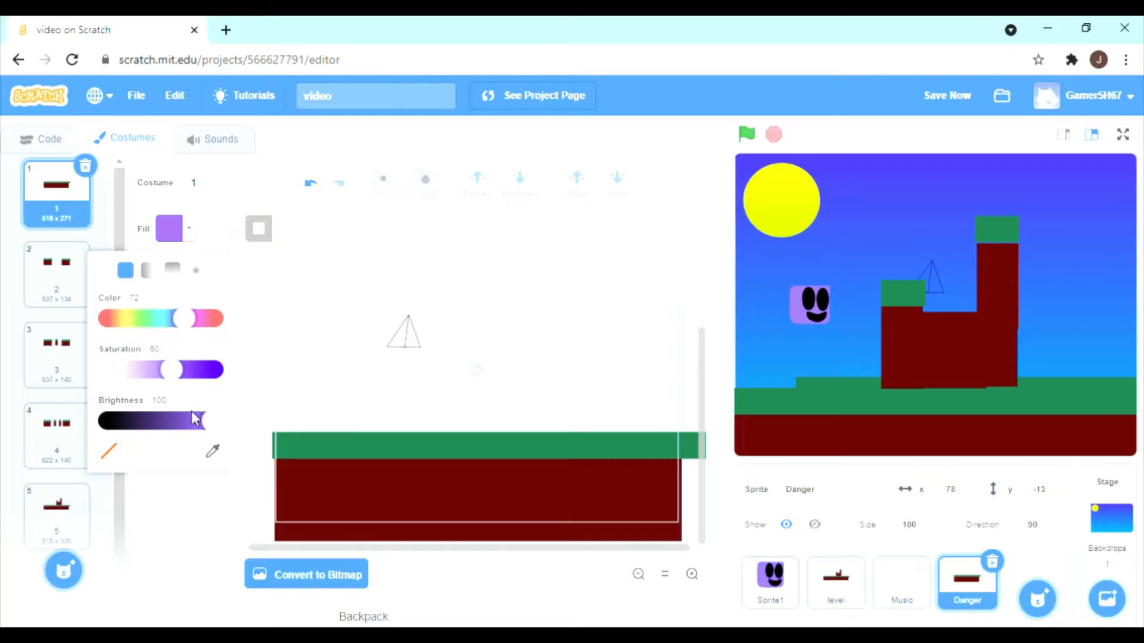
click(127, 418)
drag(173, 369, 120, 369)
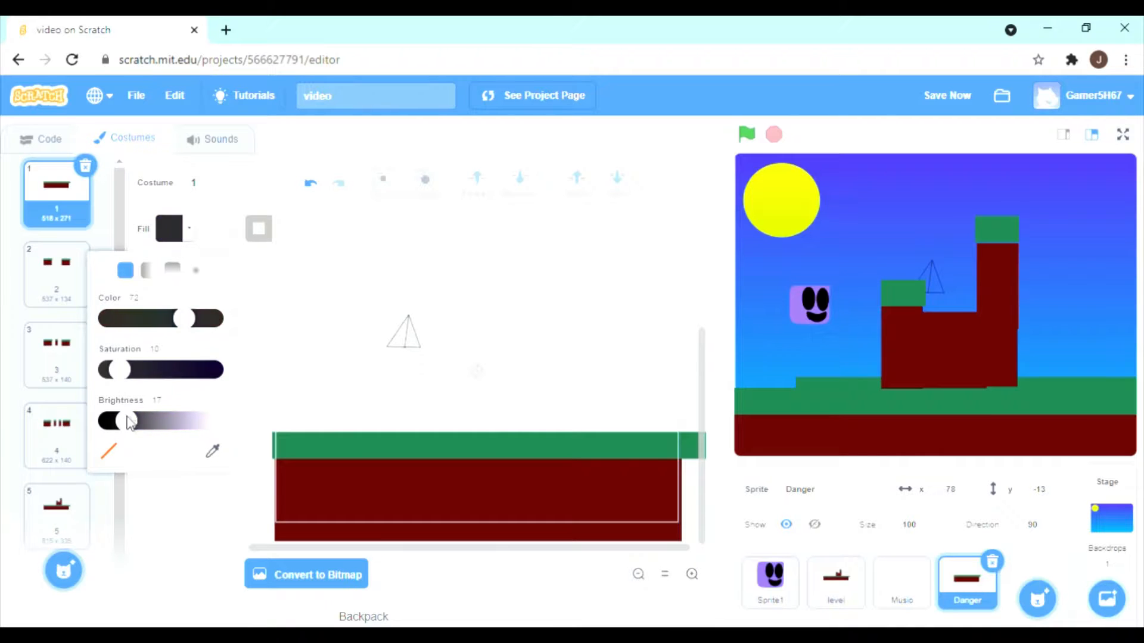
drag(129, 422, 165, 425)
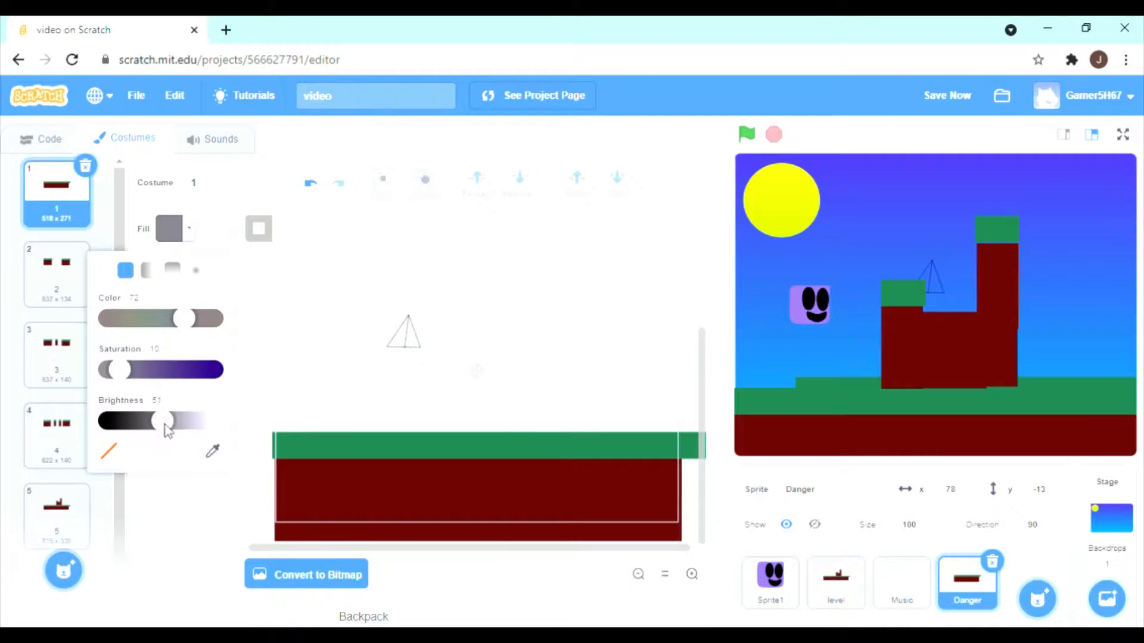
click(402, 337)
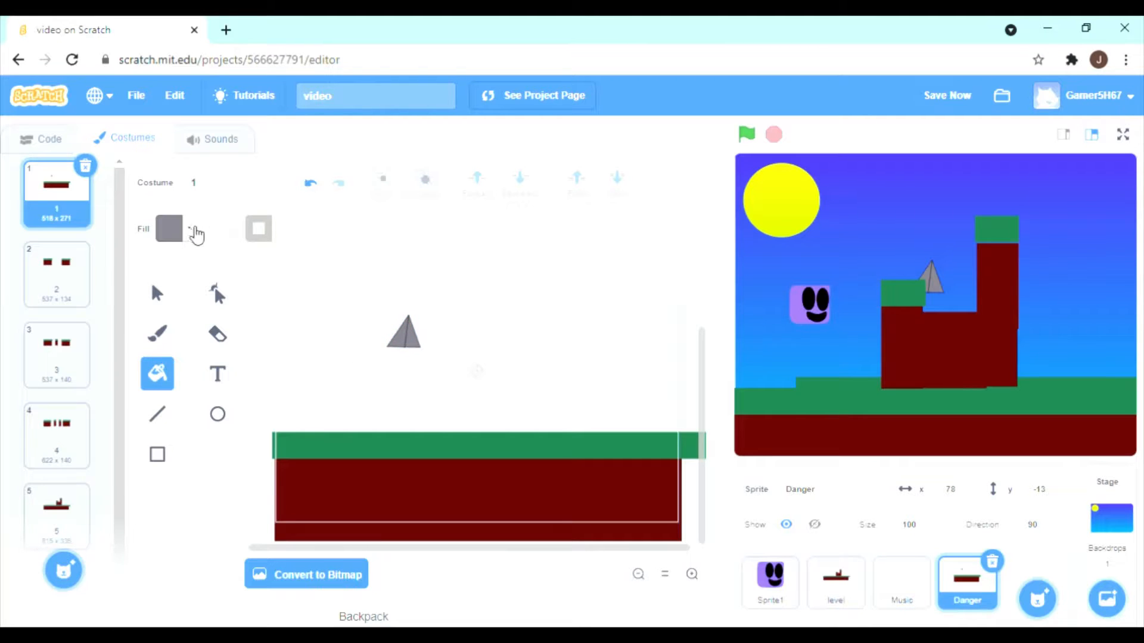
Lower the fill colour's brightness to 31 and refill the triangle with the darker grey.
click(189, 231)
drag(154, 415, 139, 418)
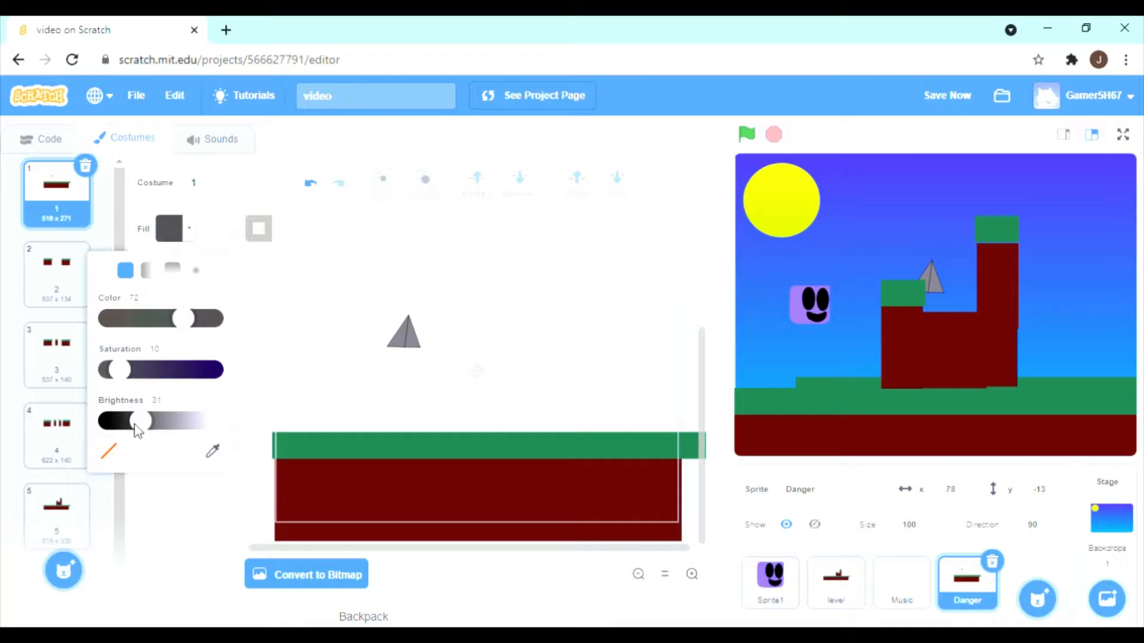
click(406, 337)
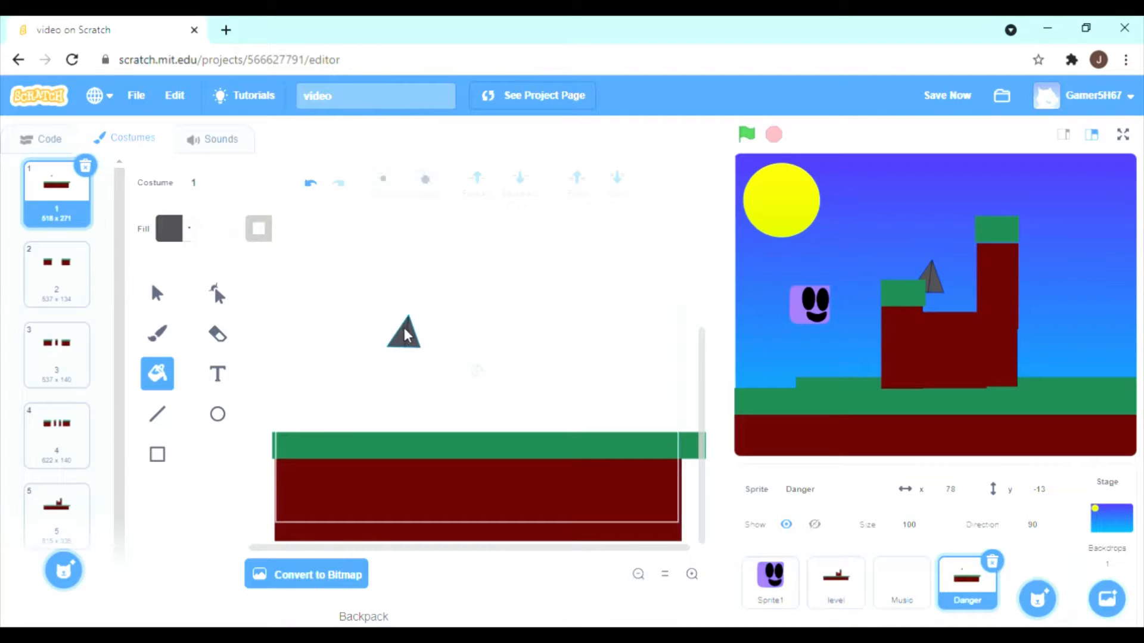
Delete the filled triangle together with its inner line from costume 1.
click(157, 292)
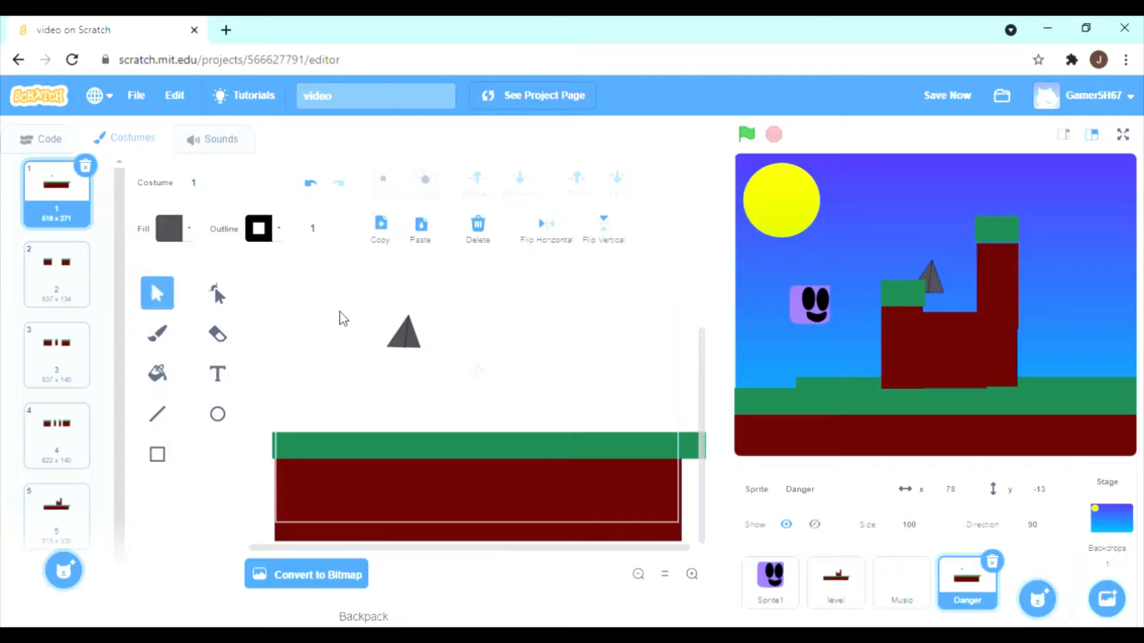
drag(339, 316, 459, 368)
key(Delete)
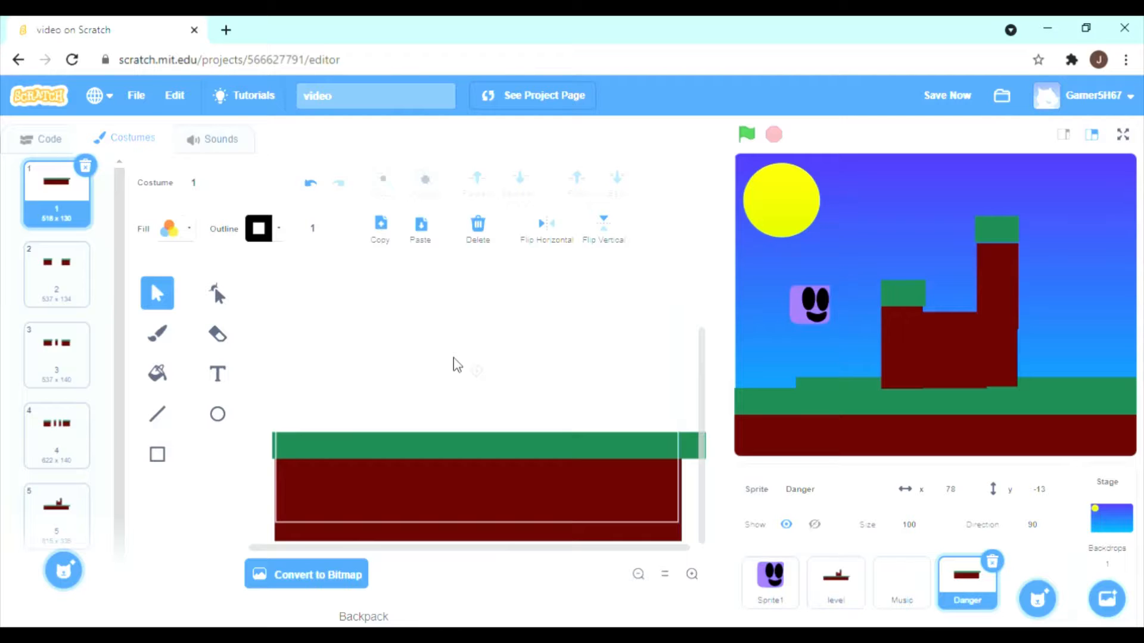
Draw two separate right triangles of thin black lines above the ground, vertical edges facing each other, as the halves of a spike.
click(156, 333)
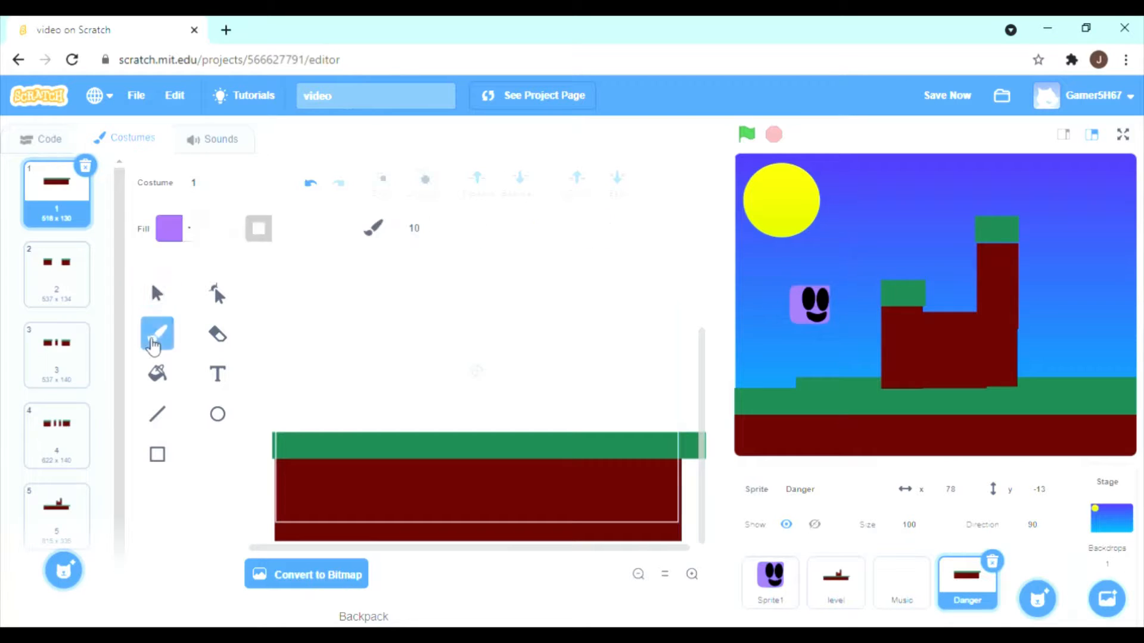
click(159, 418)
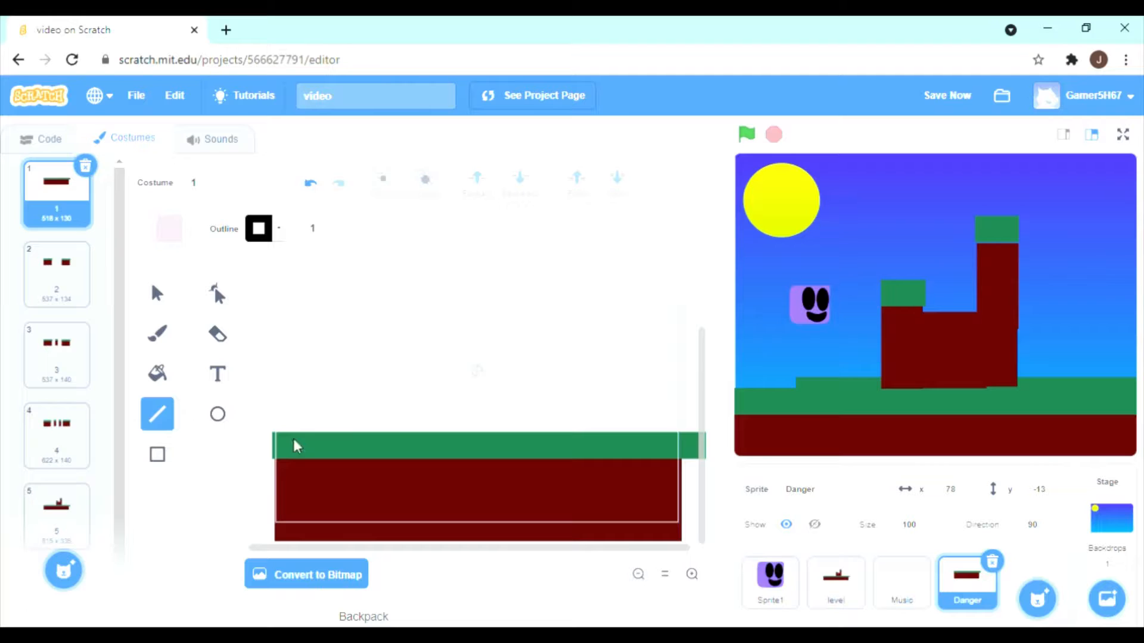
mouse_move(450, 309)
mouse_down()
mouse_move(430, 350)
mouse_move(416, 352)
mouse_up()
mouse_move(450, 309)
mouse_down()
mouse_move(451, 344)
mouse_move(416, 352)
mouse_up()
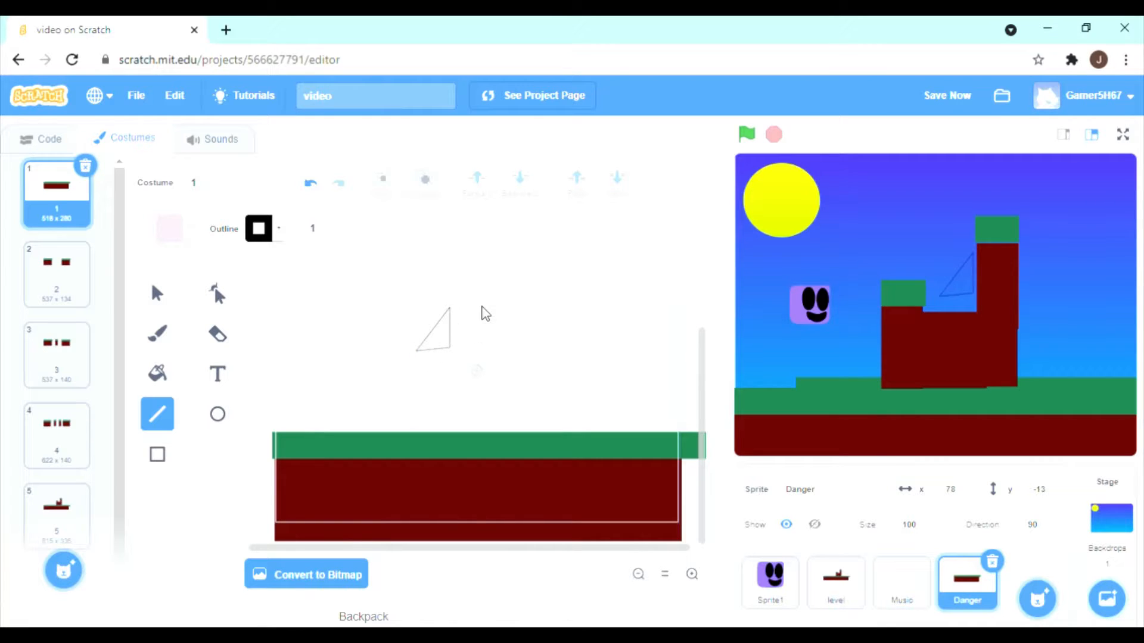
drag(482, 308, 481, 349)
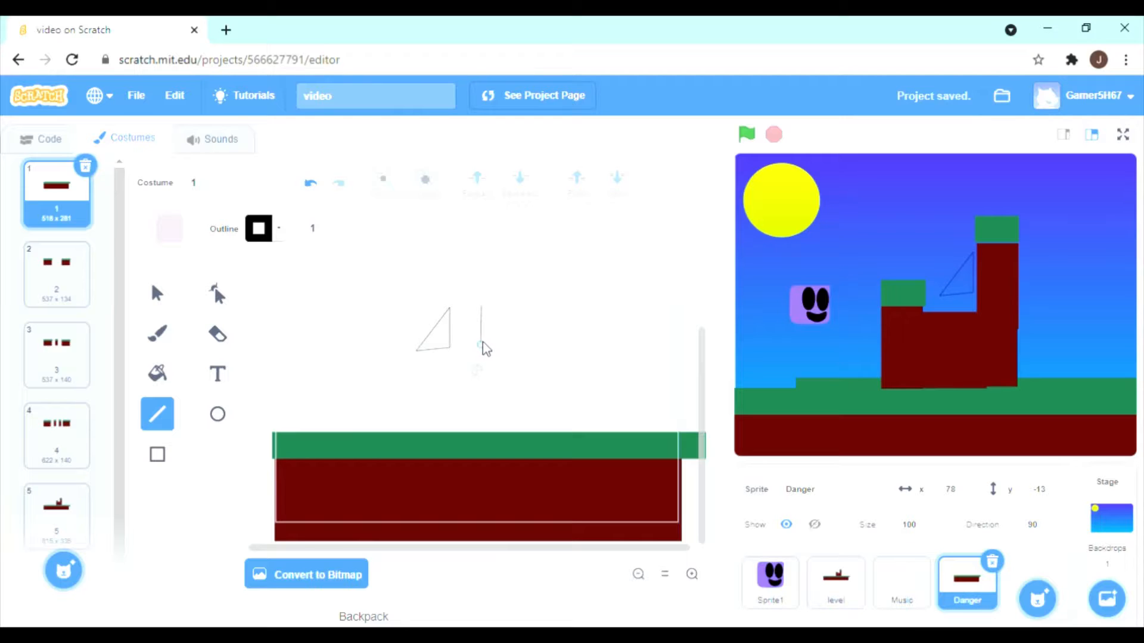
mouse_move(488, 345)
mouse_down()
mouse_move(513, 346)
mouse_move(483, 307)
mouse_up()
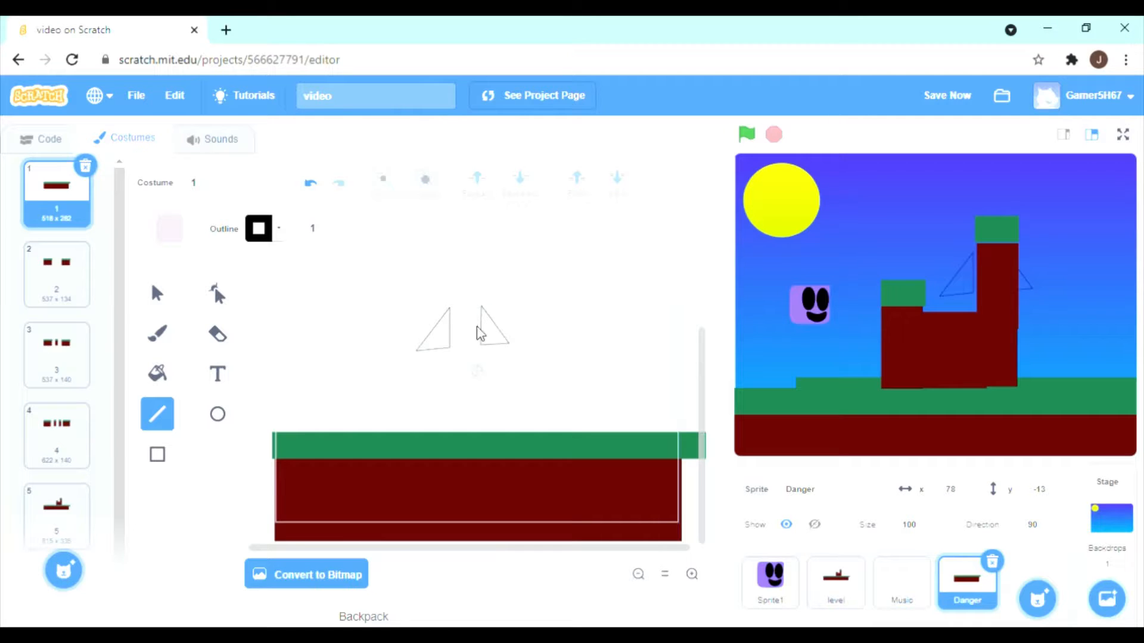
Fill the left half-triangle with a solid grey of saturation 12 and brightness 37.
click(162, 335)
click(159, 373)
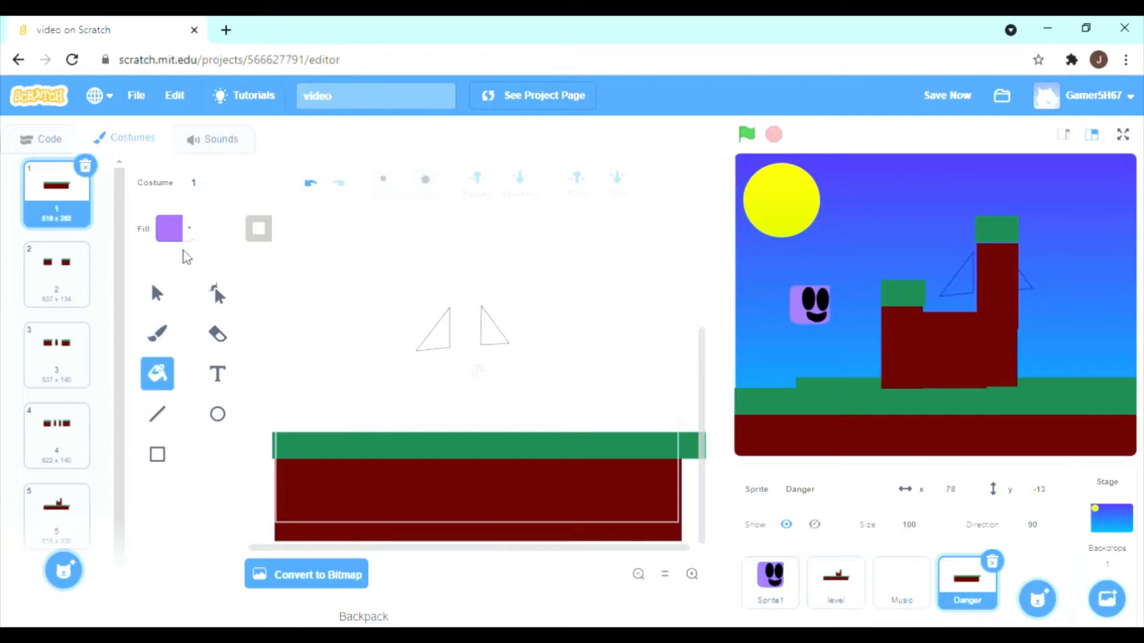
click(177, 232)
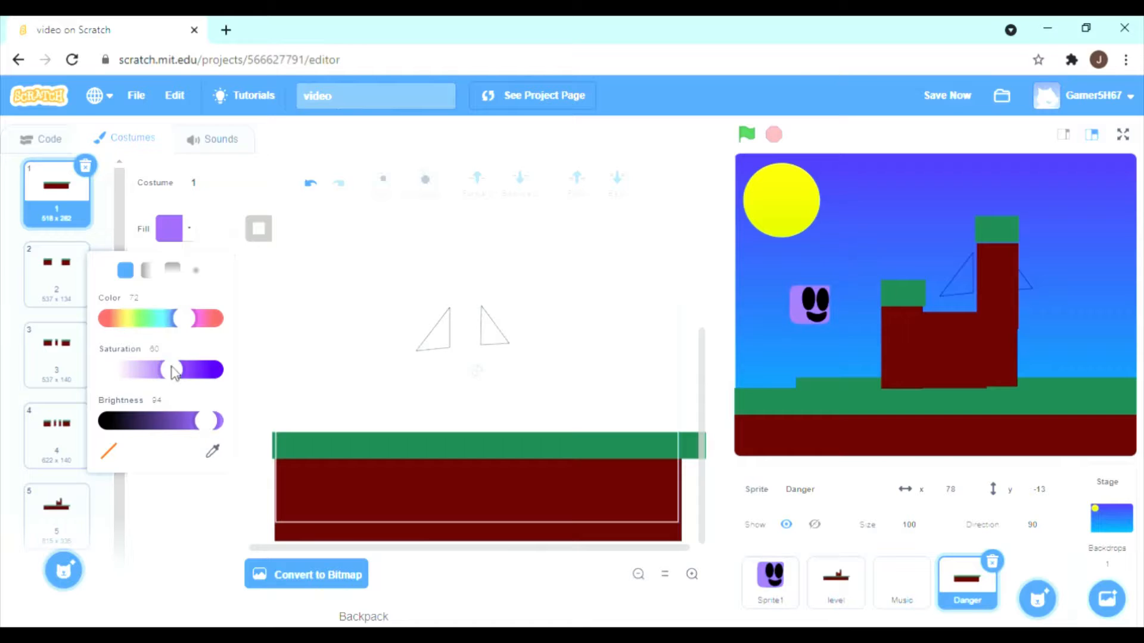
drag(172, 370, 139, 370)
drag(210, 424, 136, 432)
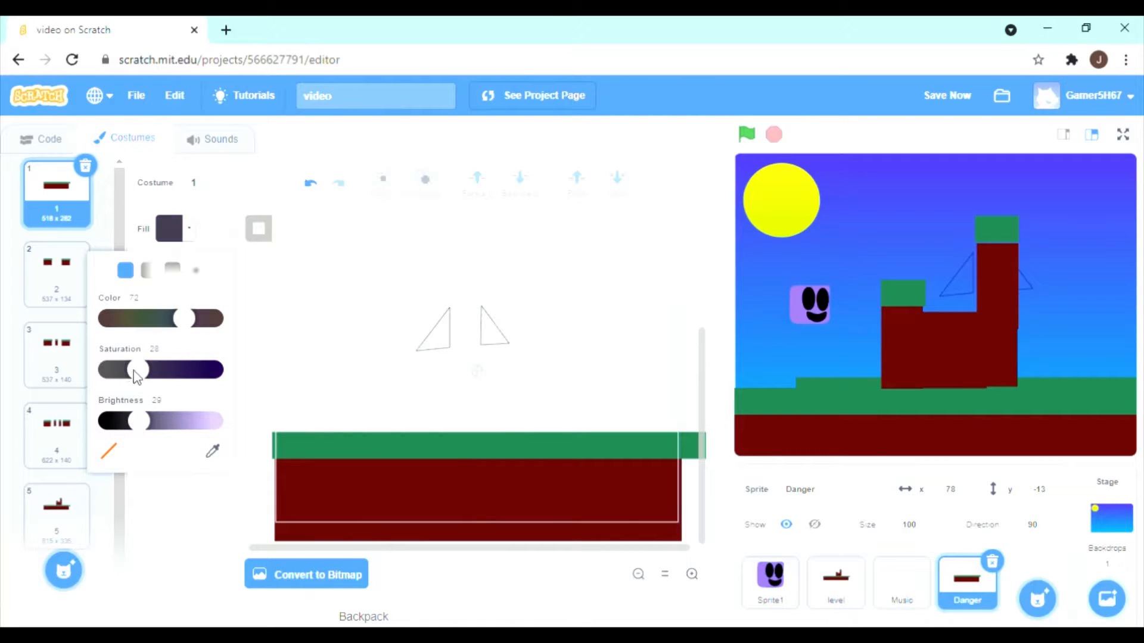
drag(136, 375, 121, 371)
drag(139, 421, 153, 428)
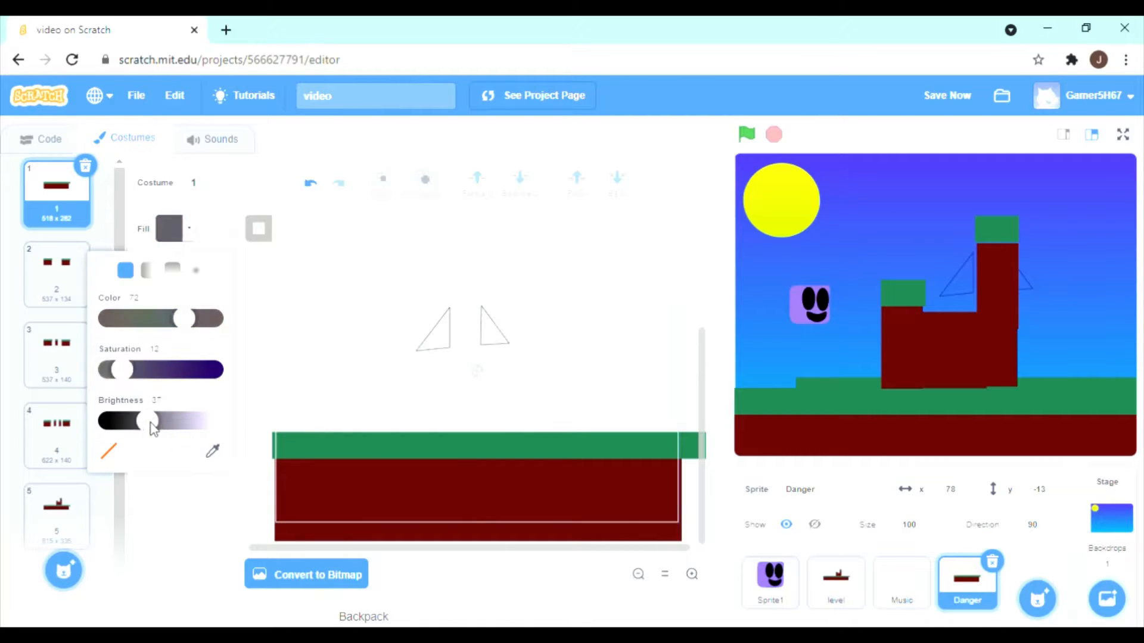
click(439, 339)
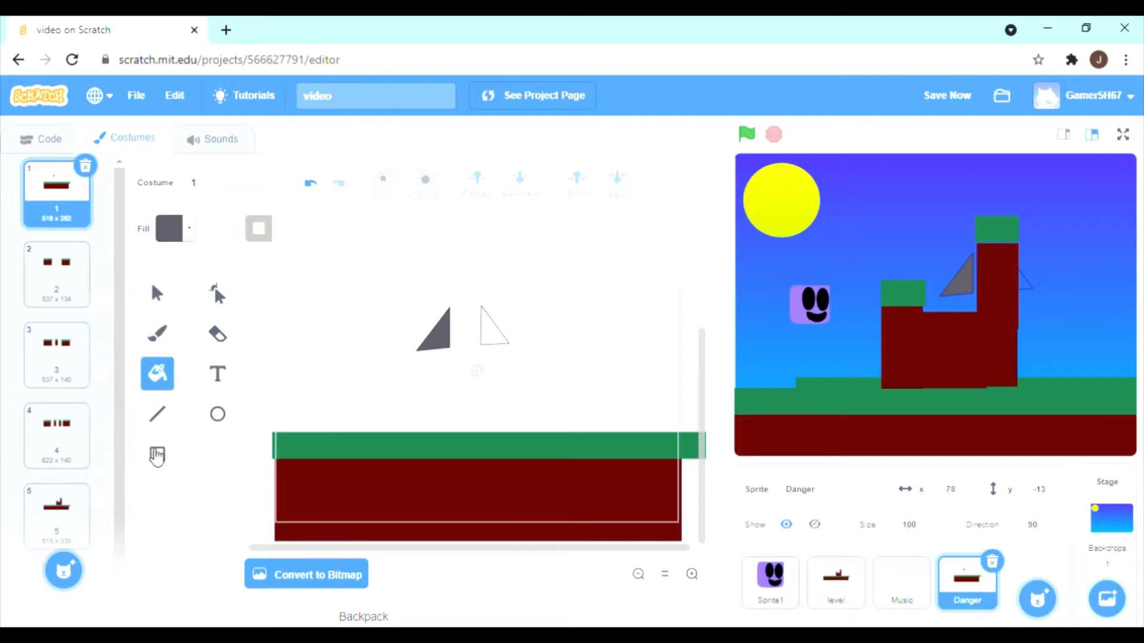
Lower the fill colour's brightness to 23 and fill the right half-triangle with it.
click(181, 231)
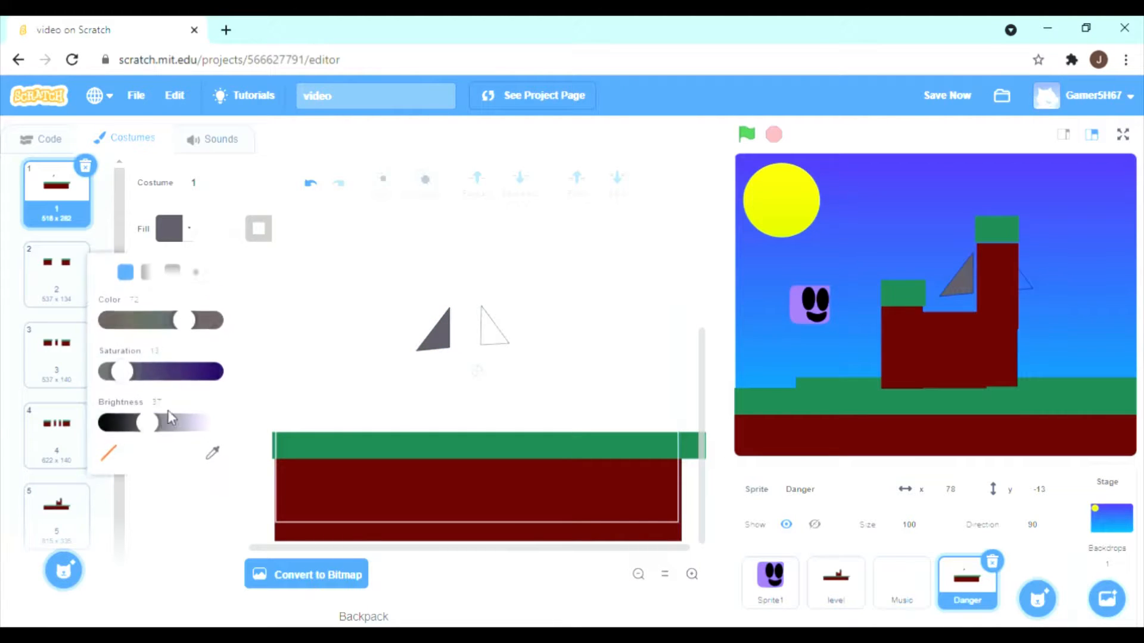
drag(147, 422, 133, 421)
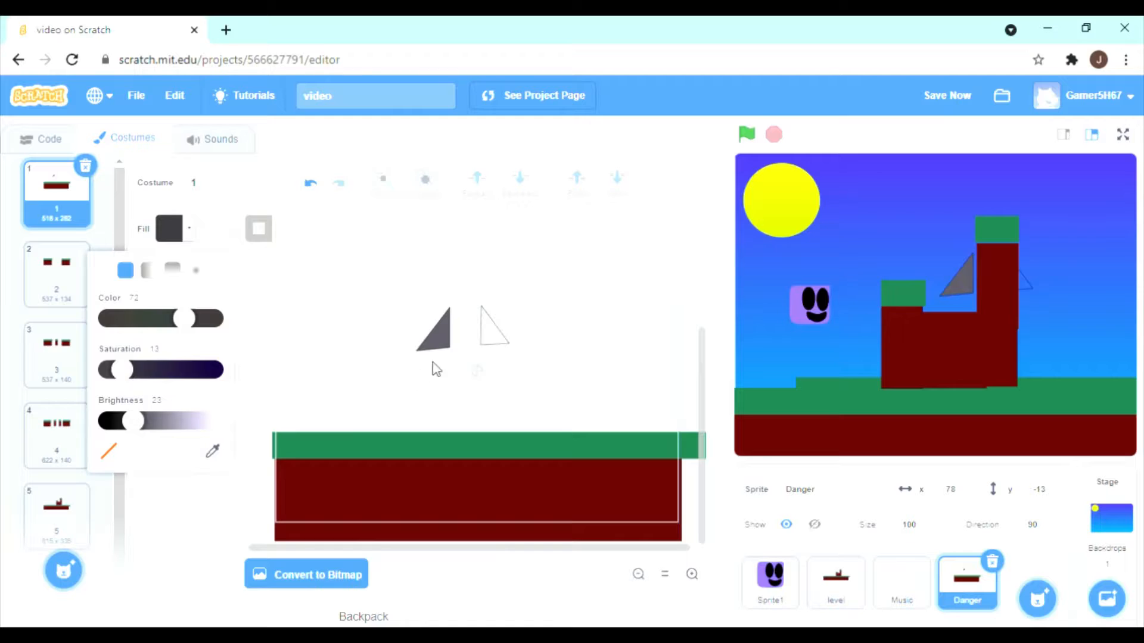
click(495, 327)
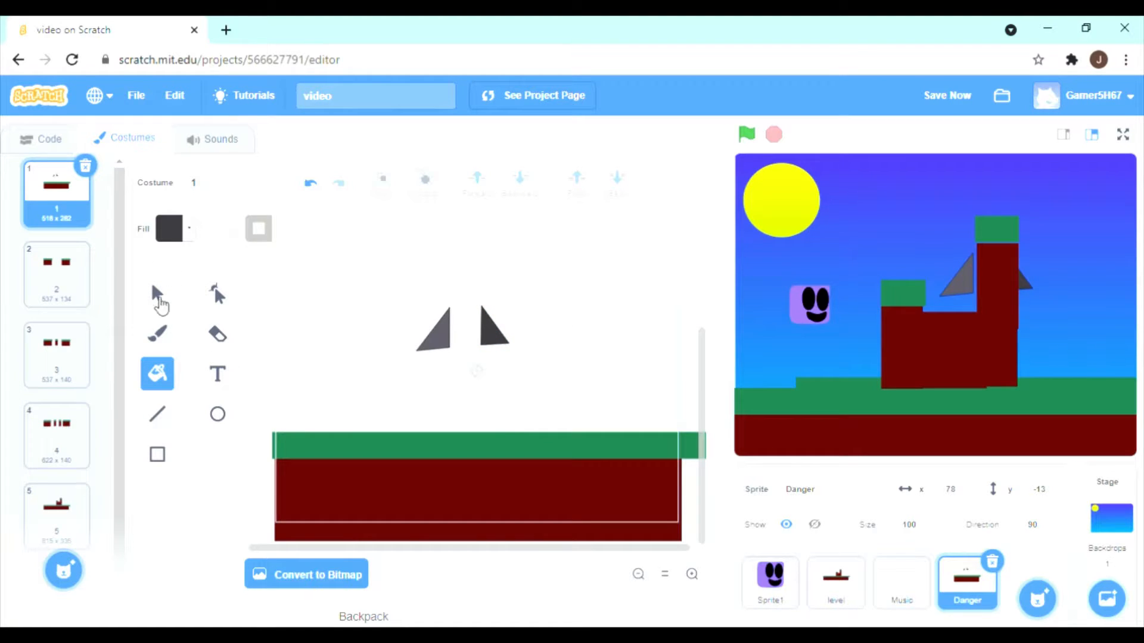
Join the dark half-triangle to the lighter one to form a spike and place the spike on costume 1's green ground.
click(157, 295)
click(491, 334)
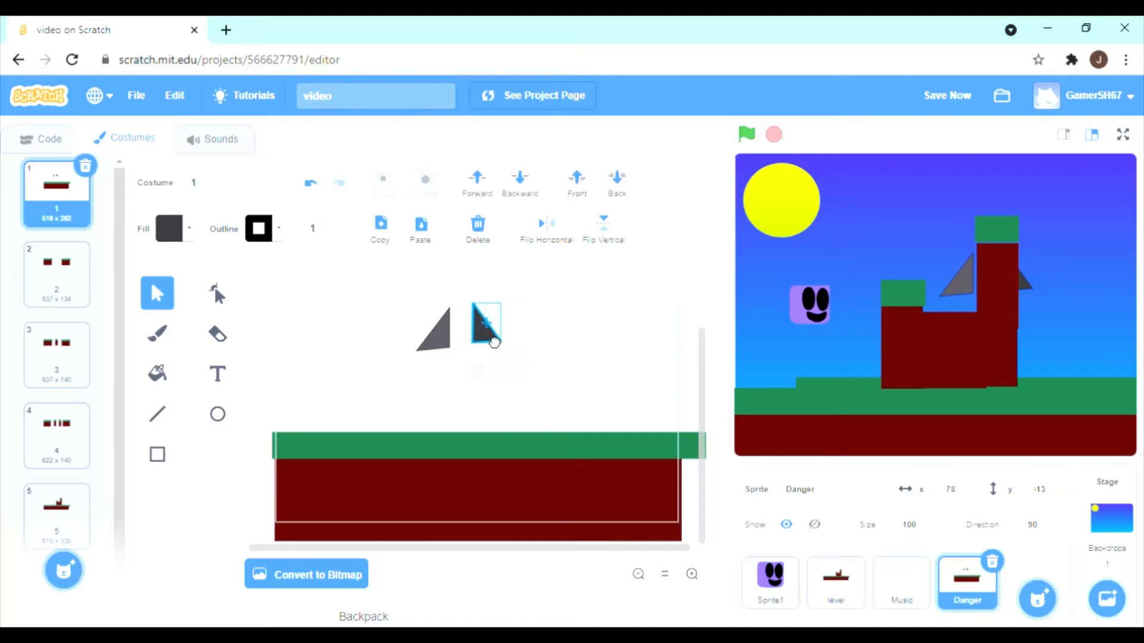
drag(494, 340, 474, 347)
click(502, 342)
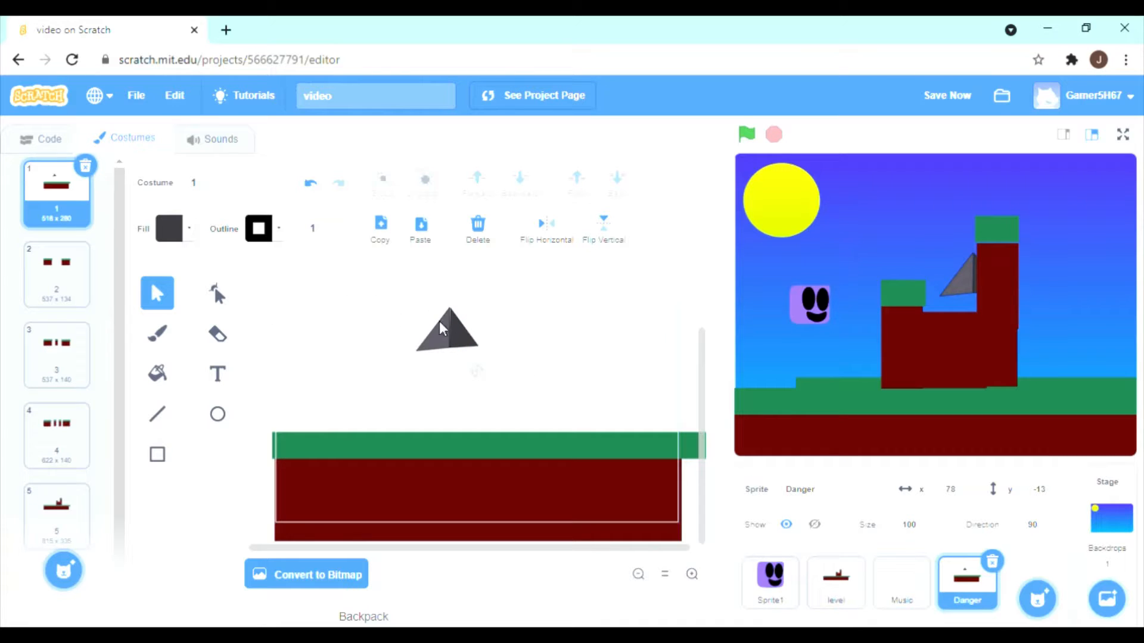
drag(469, 347, 491, 425)
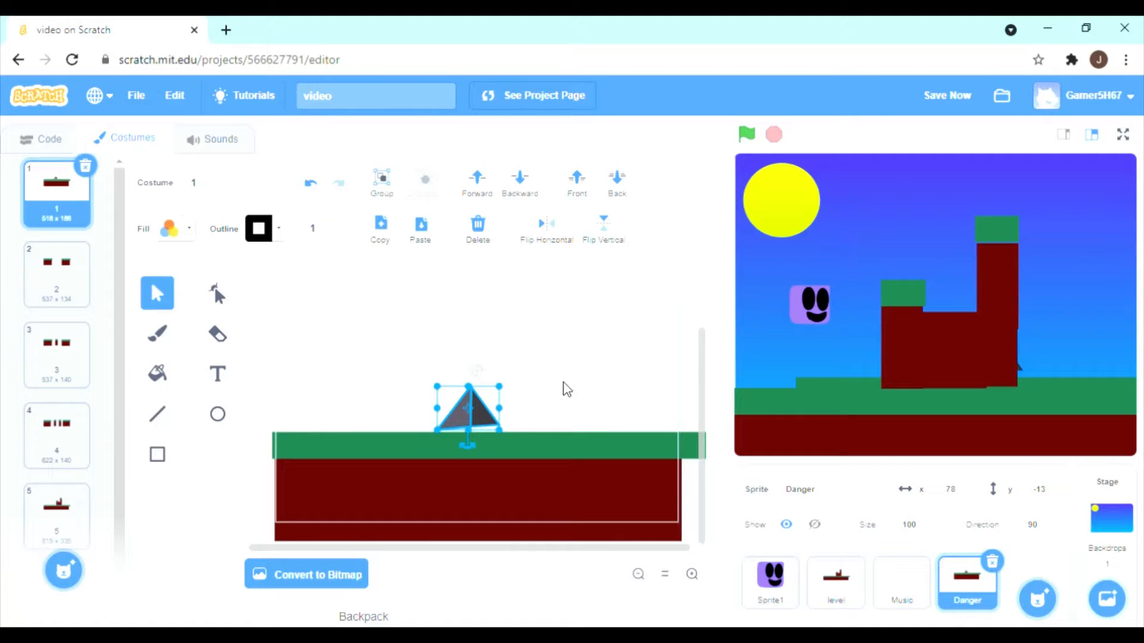
Copy the spike from costume 1 into costume 2 and place it on the inner end of the left platform.
click(81, 279)
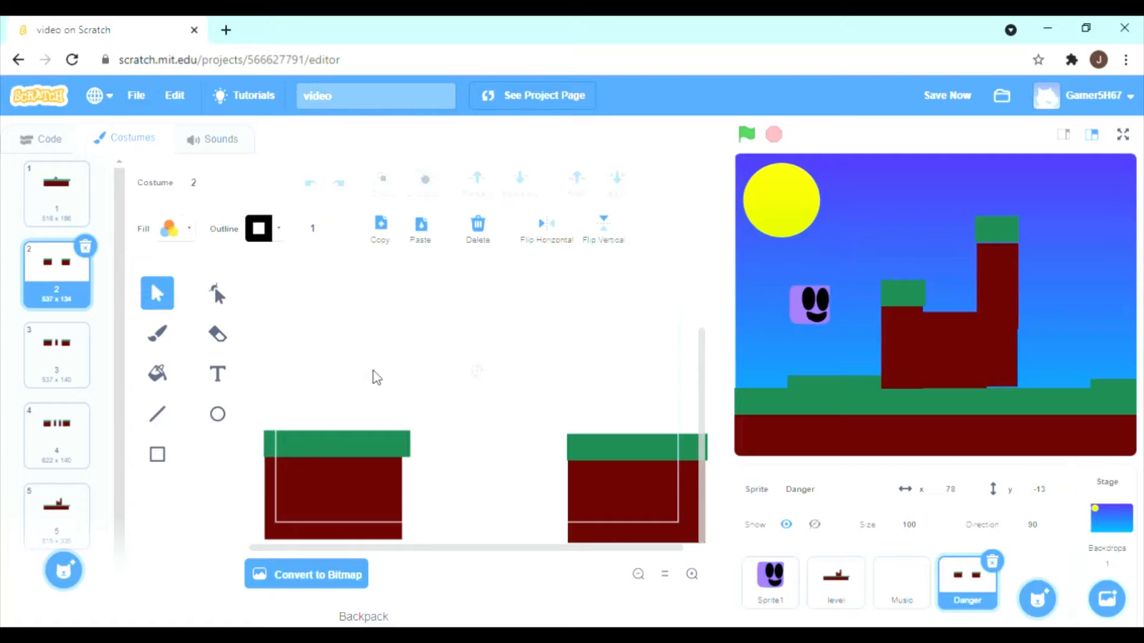
click(64, 219)
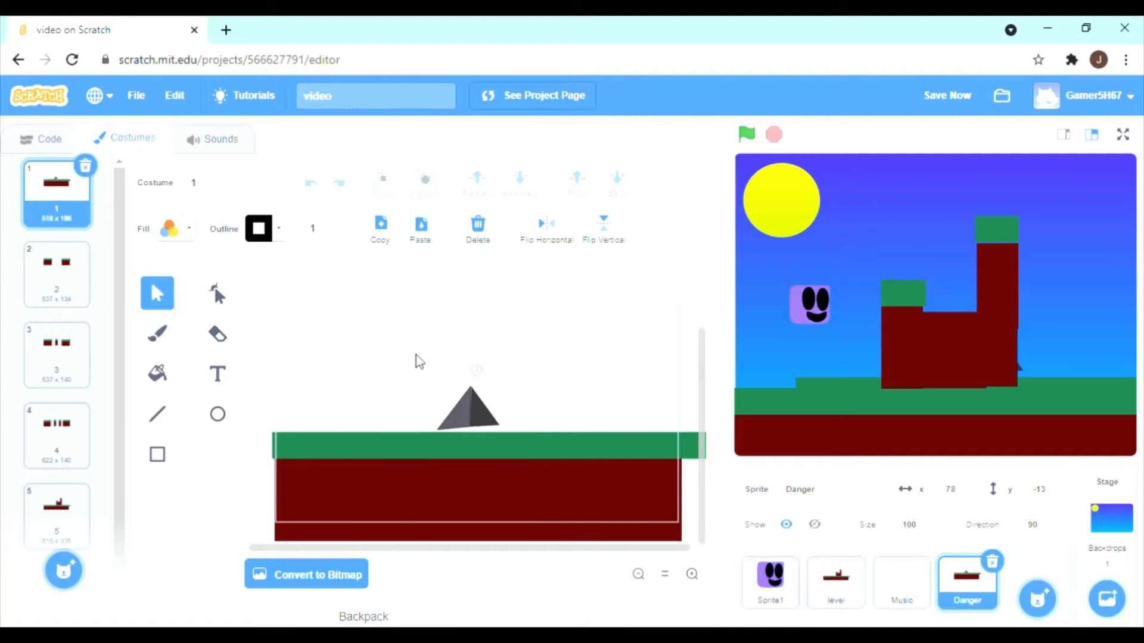
click(500, 401)
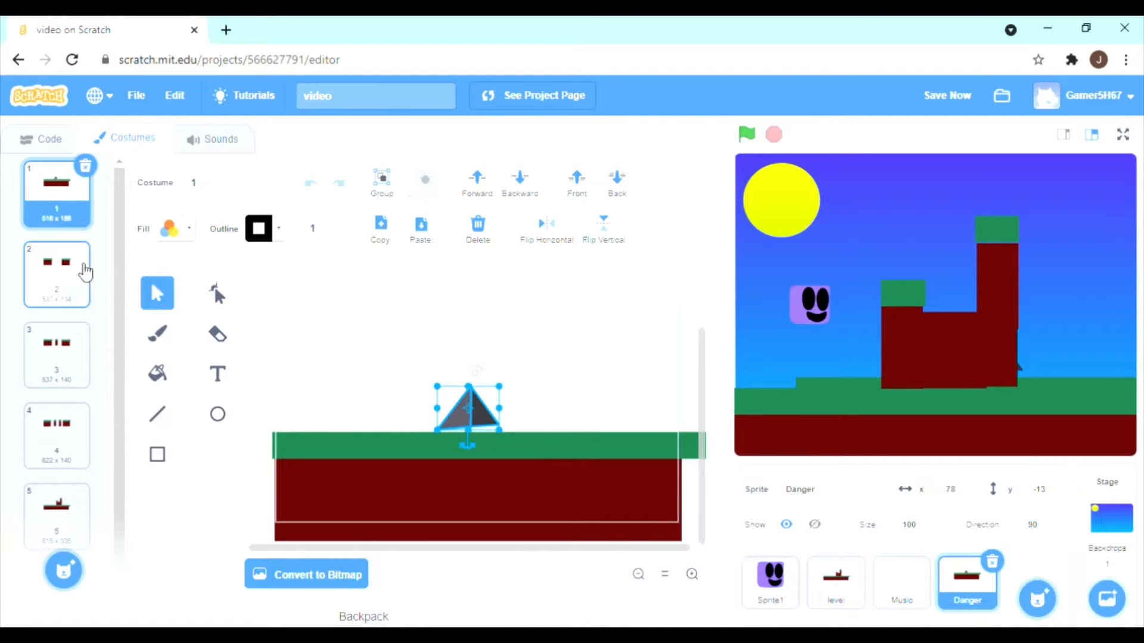
click(69, 281)
key(ctrl+v)
drag(476, 415, 393, 416)
Paste the spike into costume 3 and place it on the inner end of the right platform.
click(57, 355)
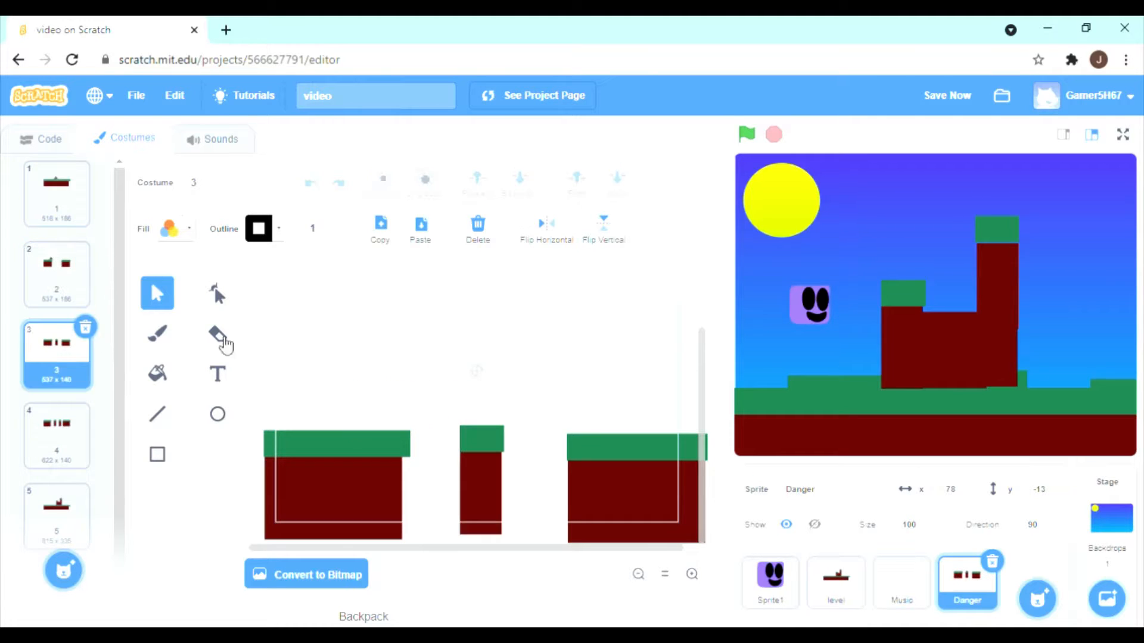
key(ctrl+v)
drag(462, 404, 613, 418)
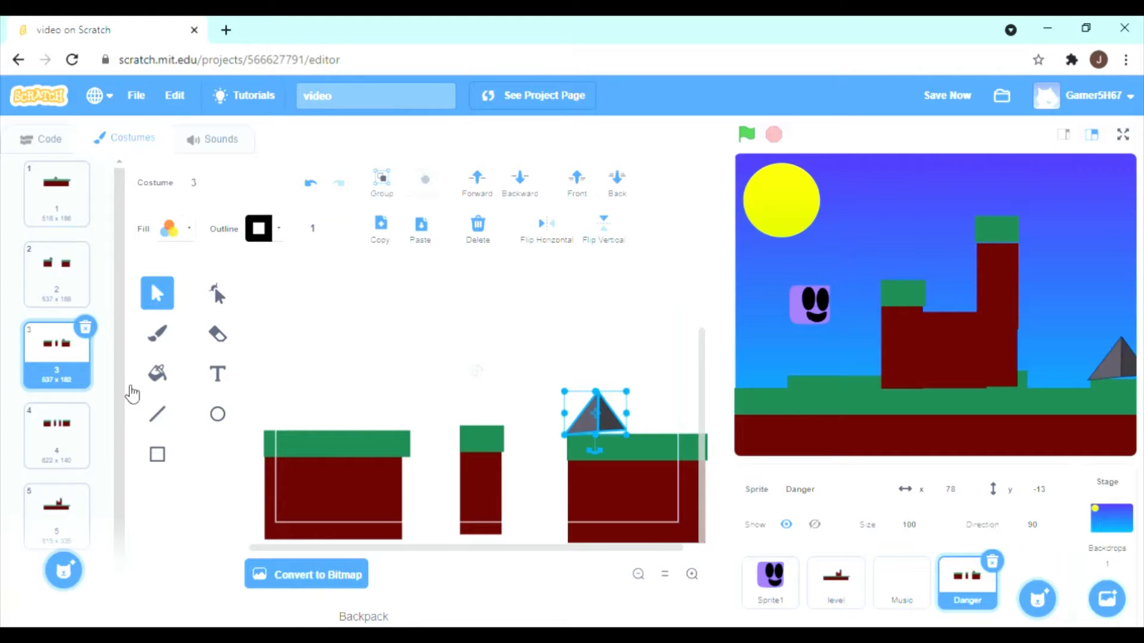
Paste the spike into costume 4 and place it on top of the second narrow pillar.
click(51, 439)
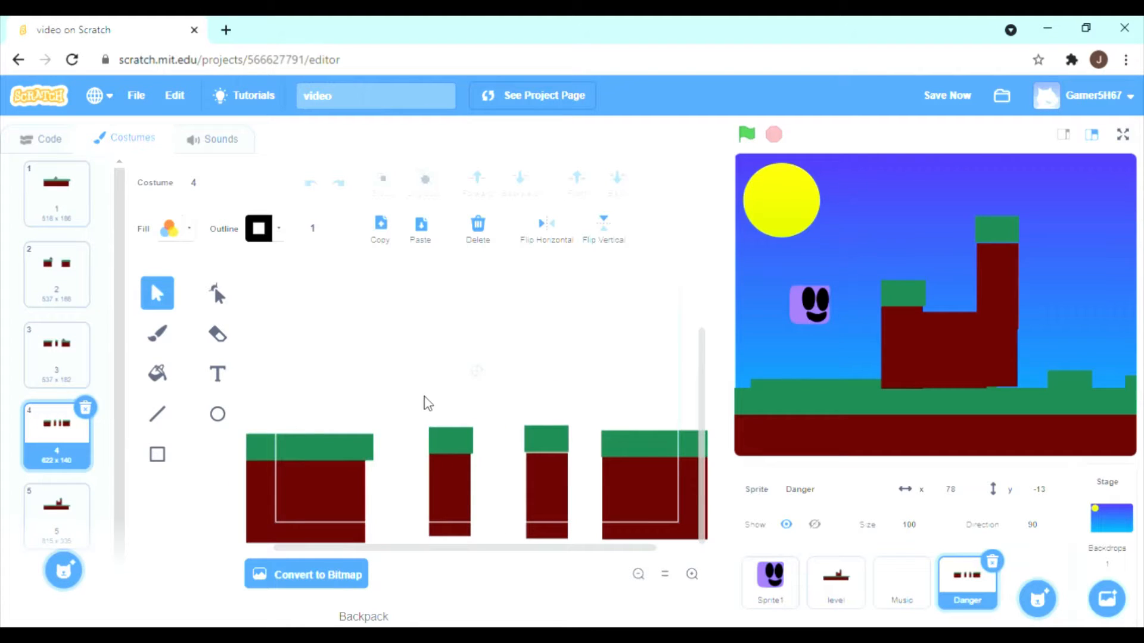
key(ctrl+v)
drag(478, 419, 553, 424)
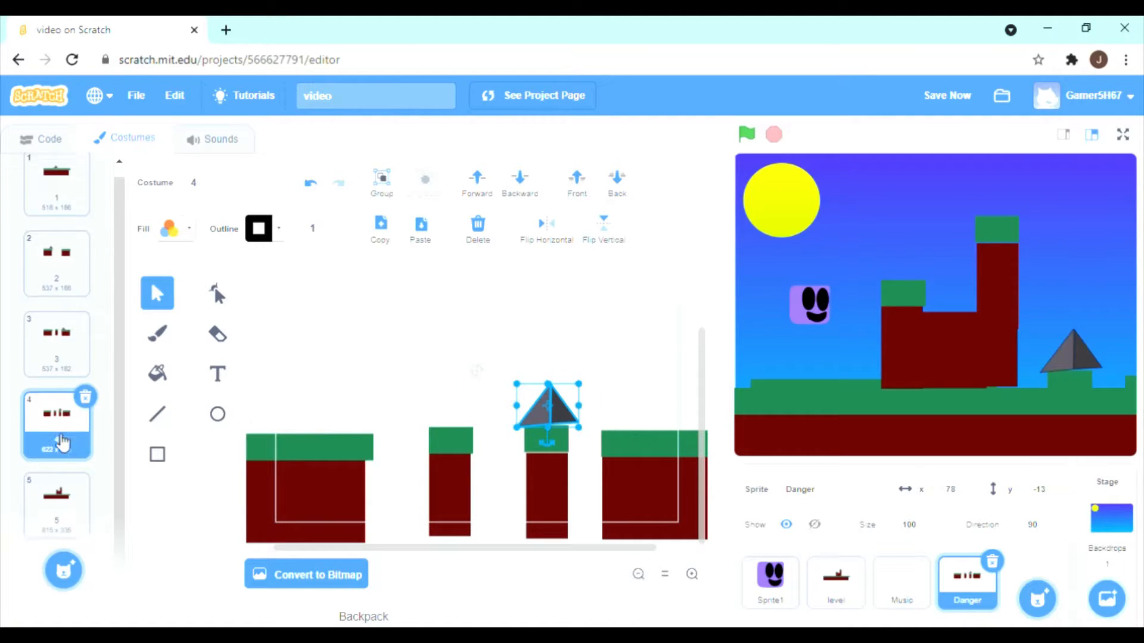
Paste the spike into costume 5 and place it in the gap between the short and tall columns.
click(52, 484)
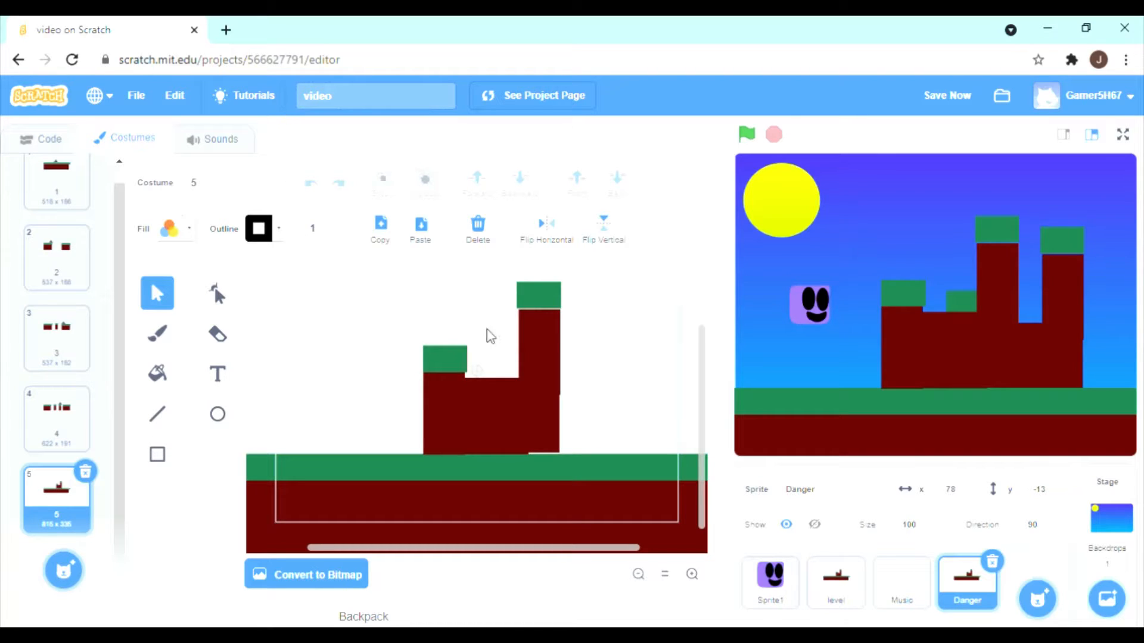
key(ctrl+v)
drag(472, 417, 502, 372)
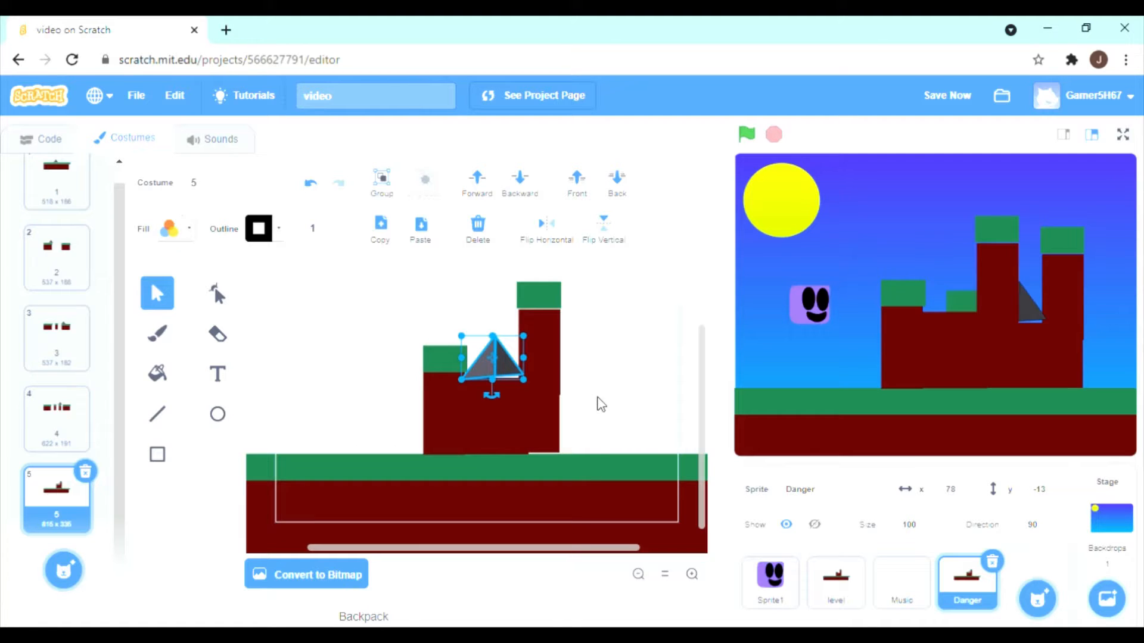
Paste a second spike into costume 5 and place it on the ground against the outer side of the tall column.
key(ctrl+v)
drag(499, 437, 631, 457)
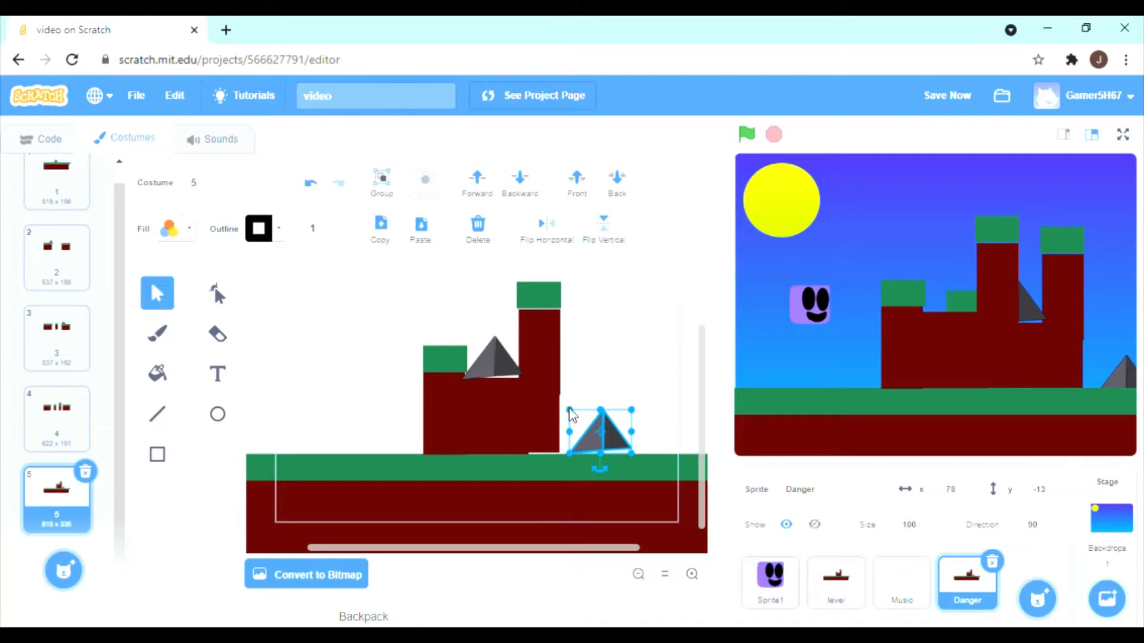
drag(590, 437, 581, 436)
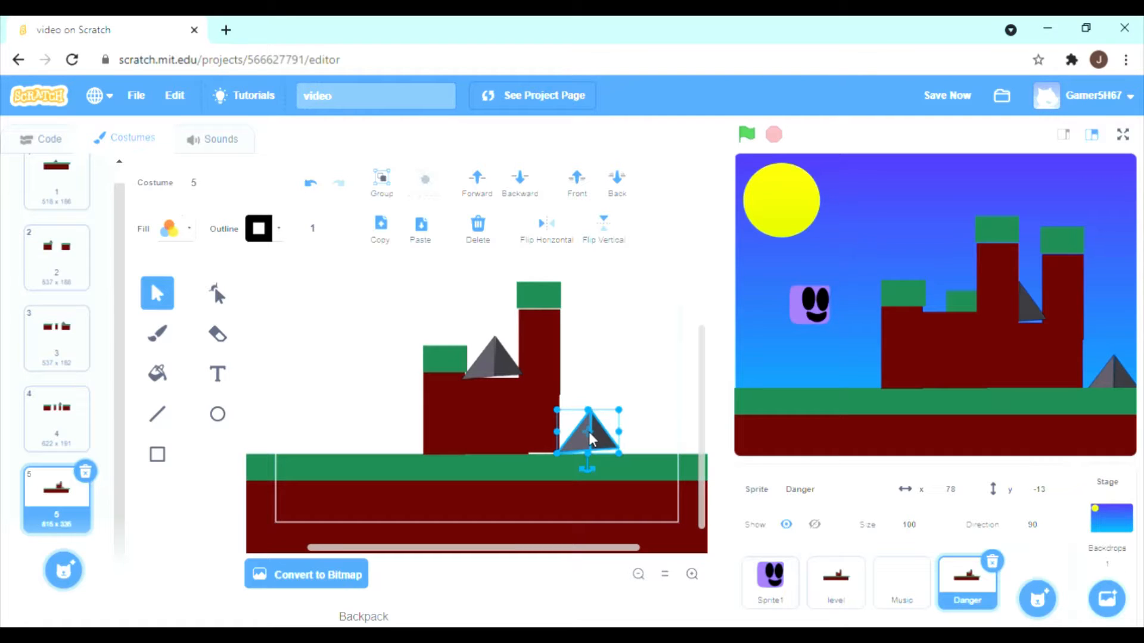
Delete the green and brown ground from Danger costume 1, keeping only the spike.
scroll(60, 238, up, 1)
click(70, 206)
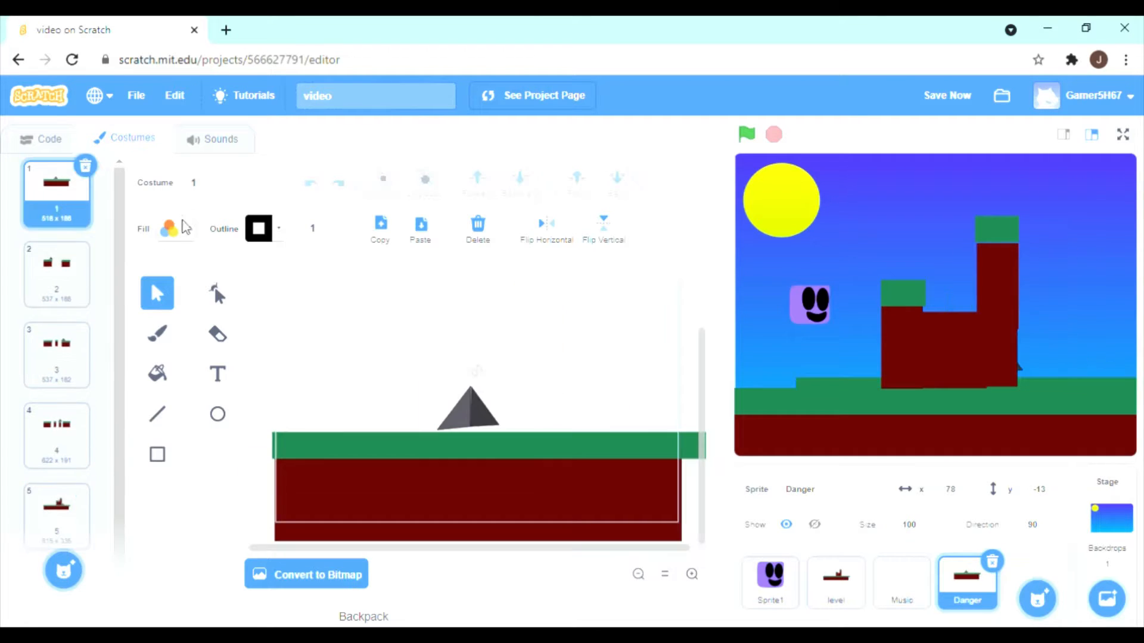
click(338, 464)
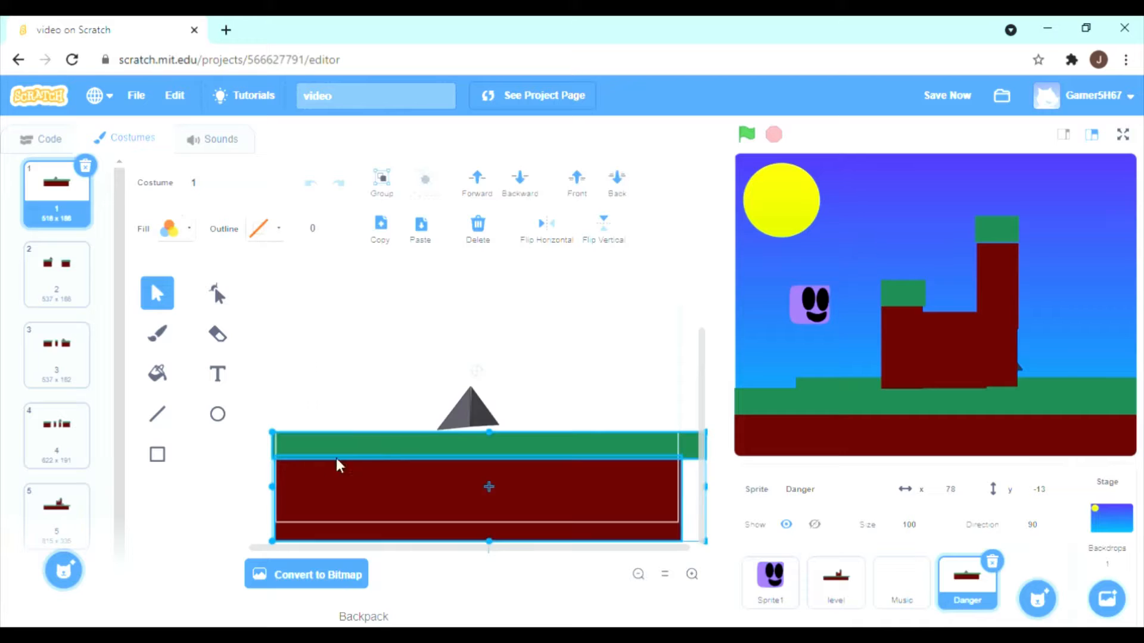
key(Delete)
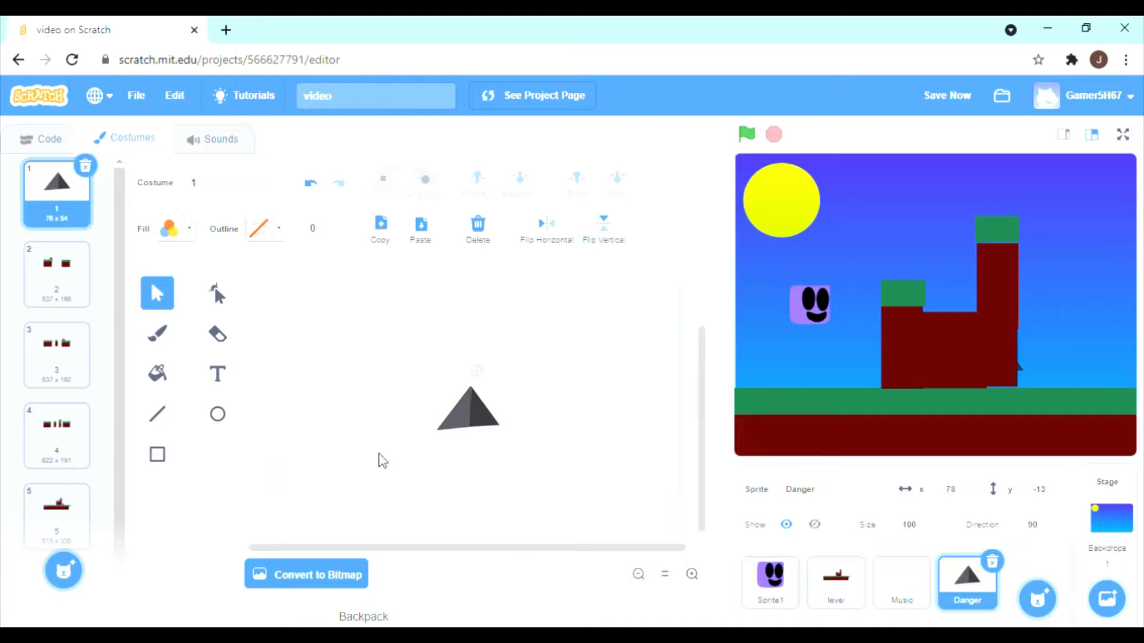
Delete both platforms from Danger costume 2, keeping only the spike.
click(53, 277)
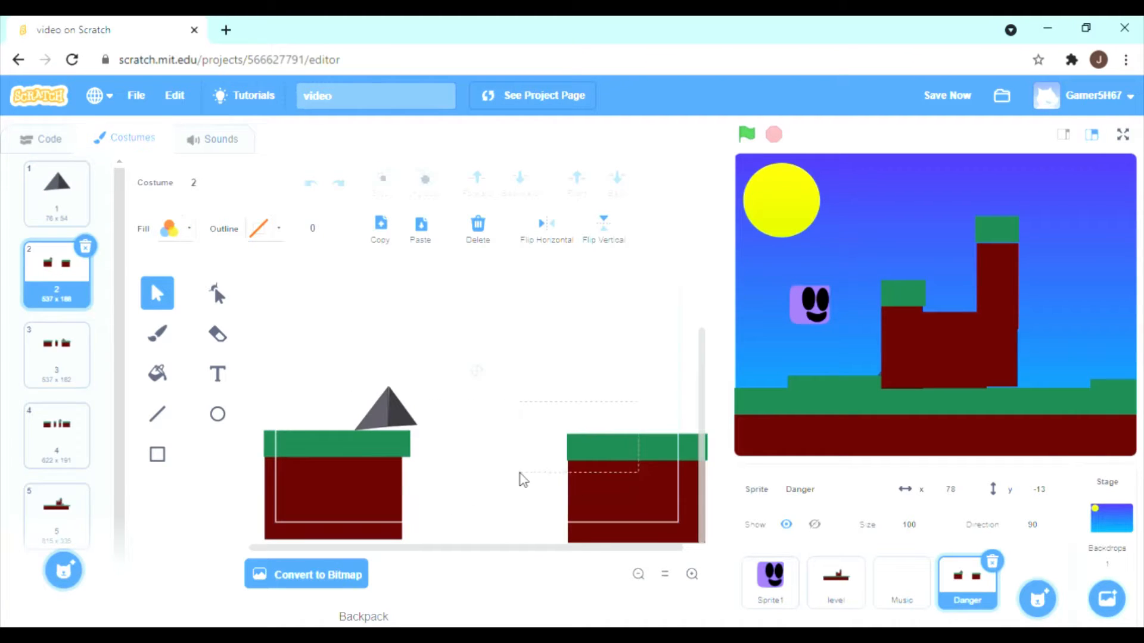
drag(520, 474, 508, 466)
key(Delete)
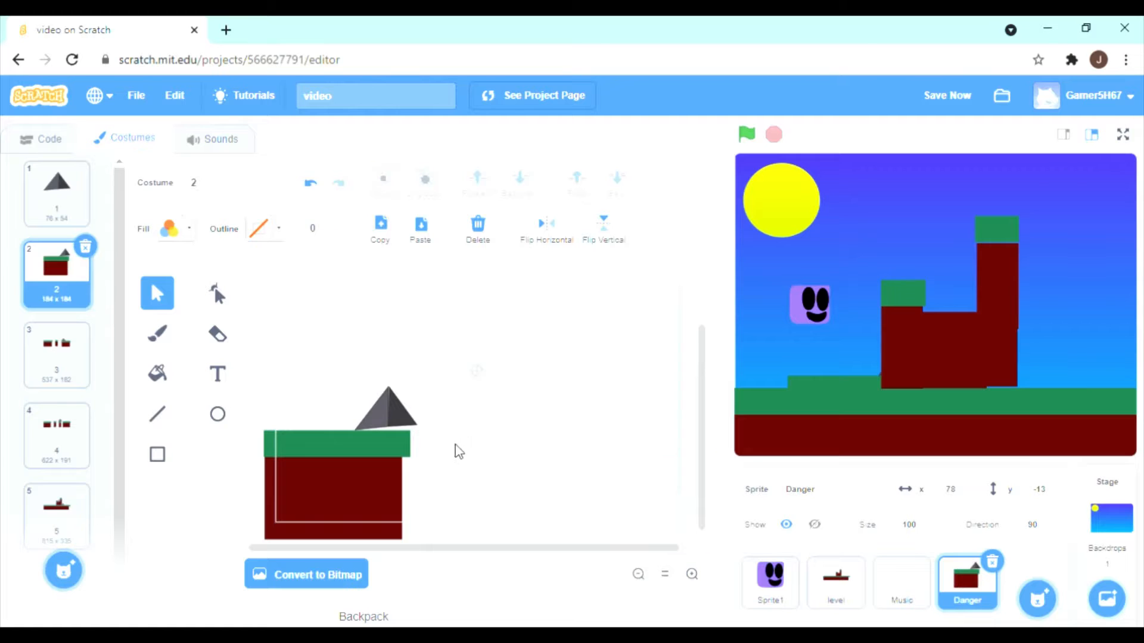
drag(400, 480, 383, 467)
key(Delete)
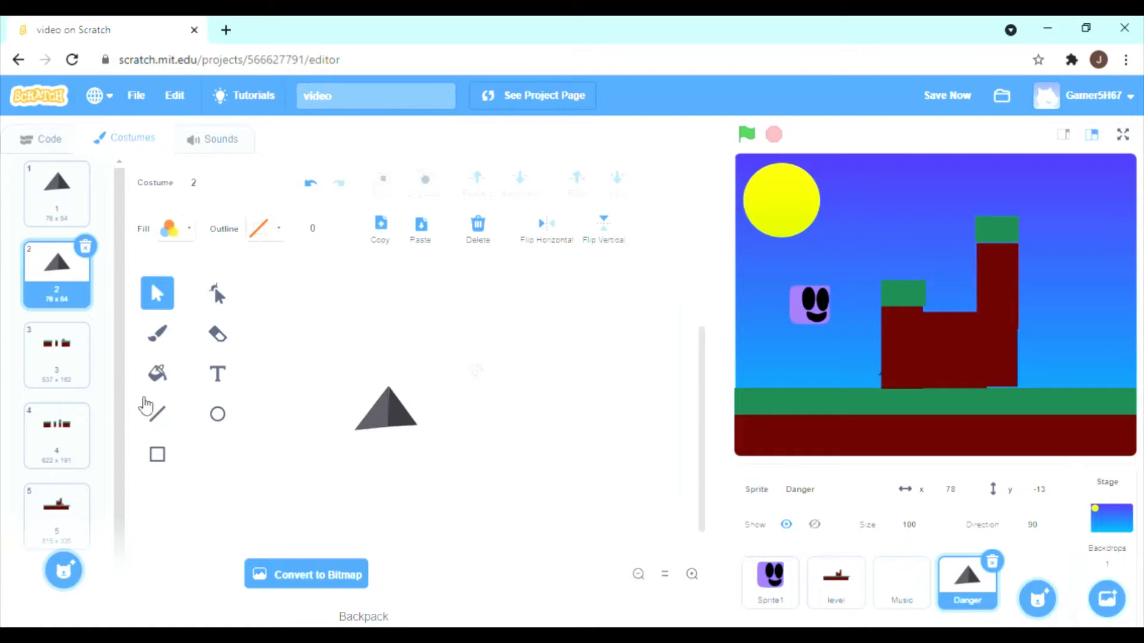
Delete both platforms and the narrow middle pillar from Danger costume 3, keeping only the spike.
click(86, 368)
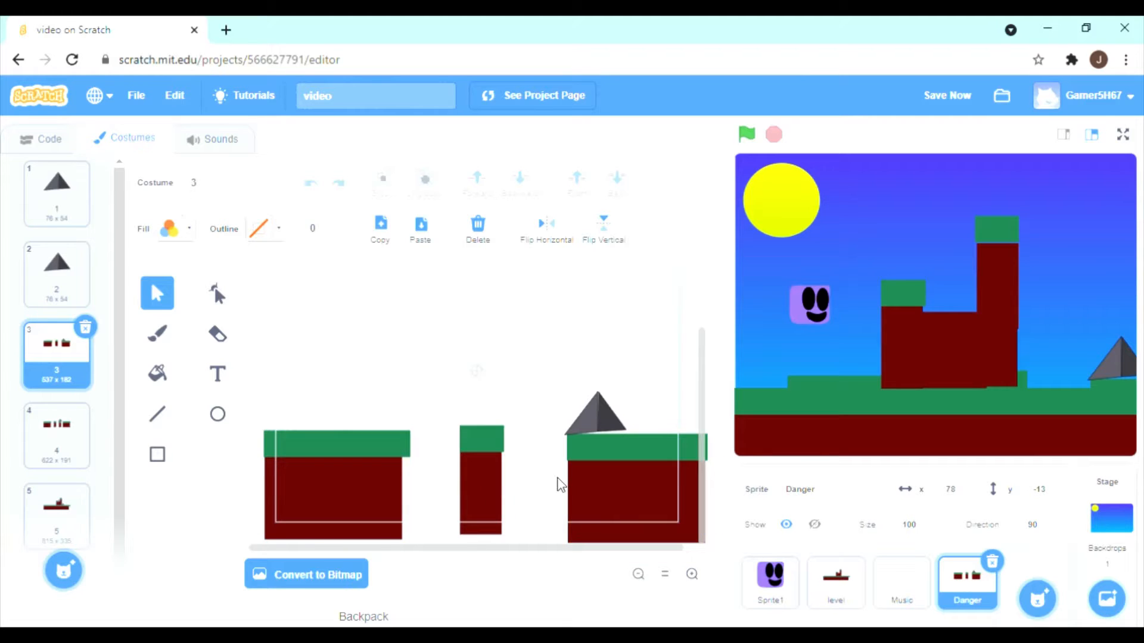
click(328, 536)
key(Delete)
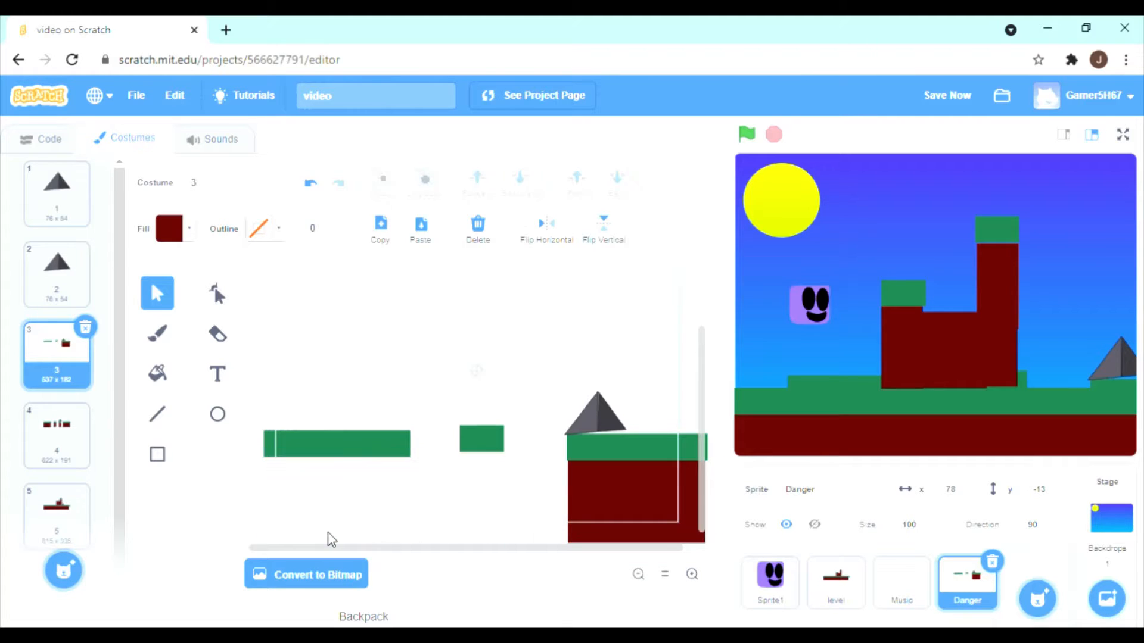
drag(241, 414, 557, 487)
key(Delete)
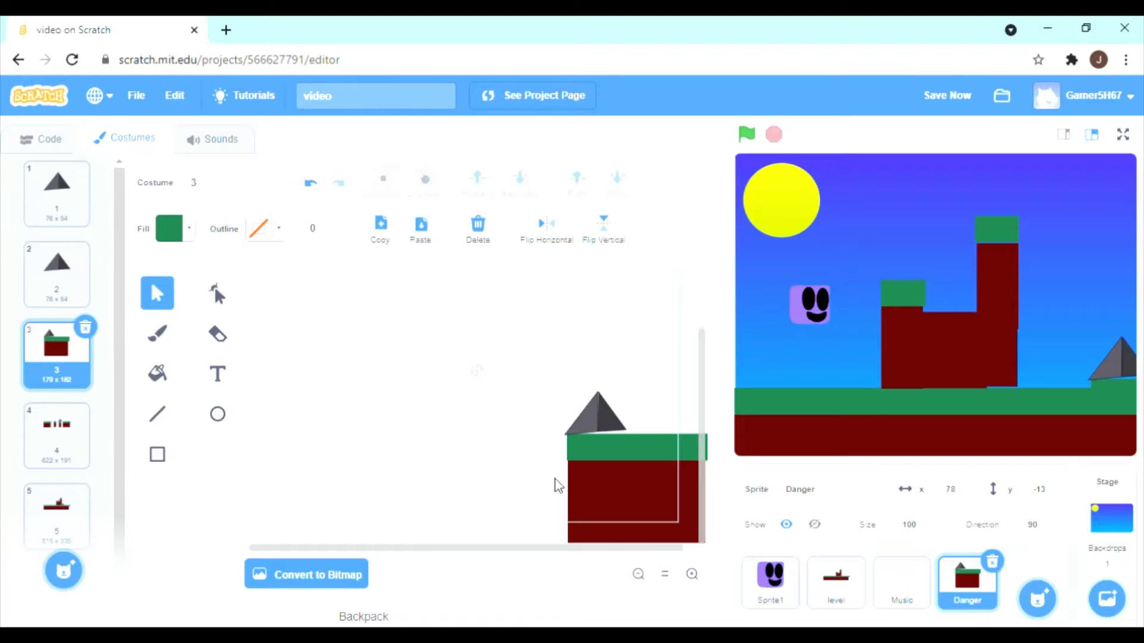
click(615, 493)
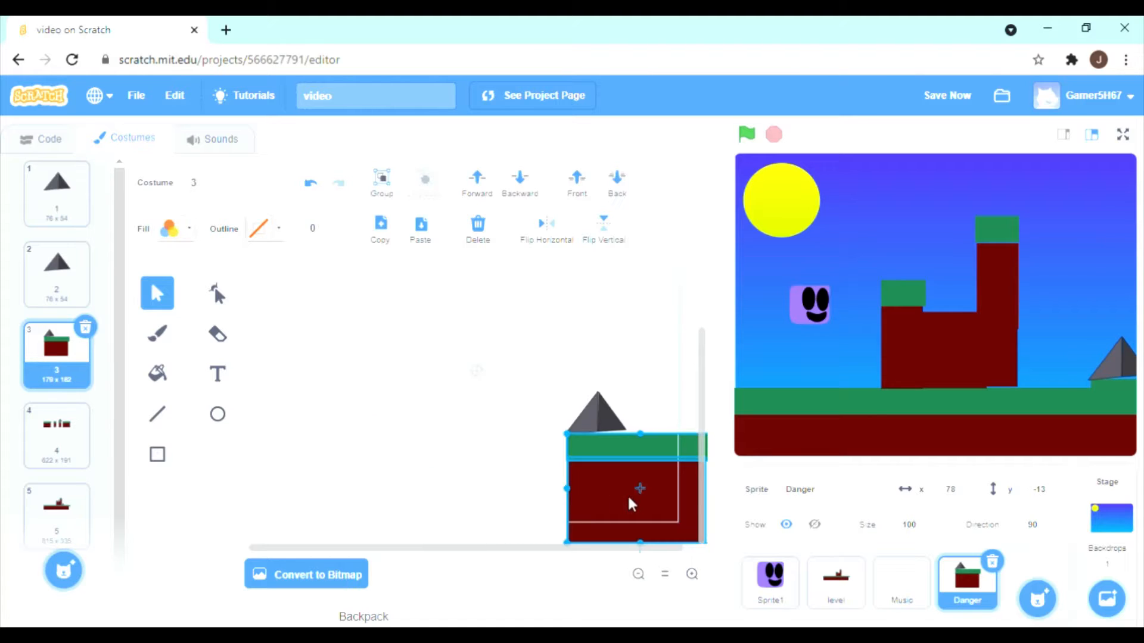
key(Delete)
Delete the two platforms and two narrow pillars from Danger costume 4, keeping only the spike.
click(89, 437)
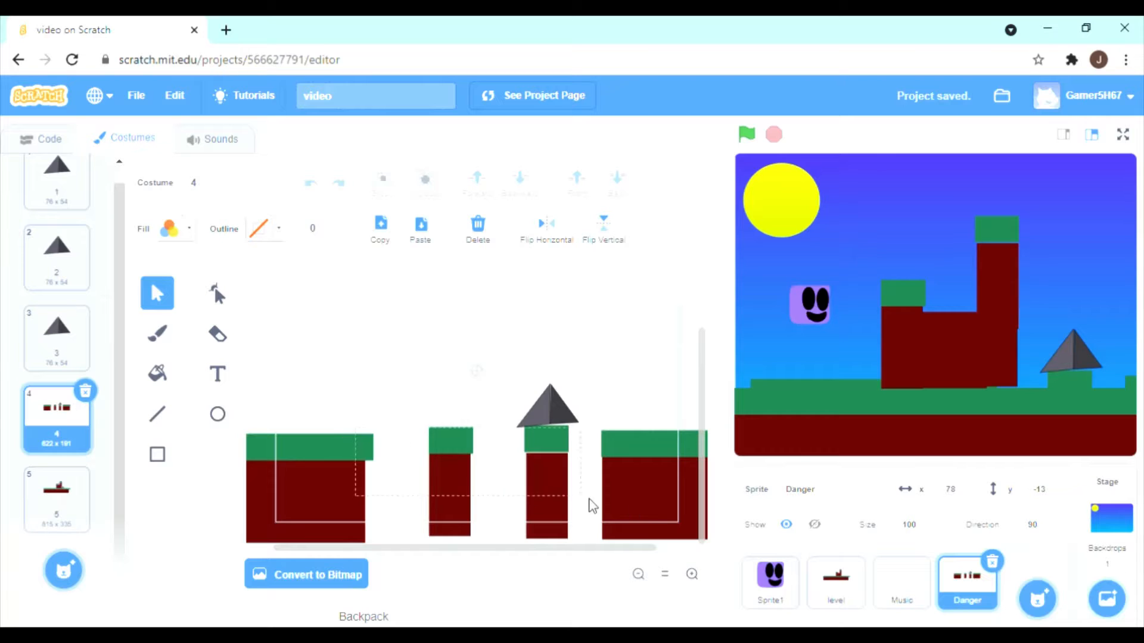
key(ctrl+a)
key(Delete)
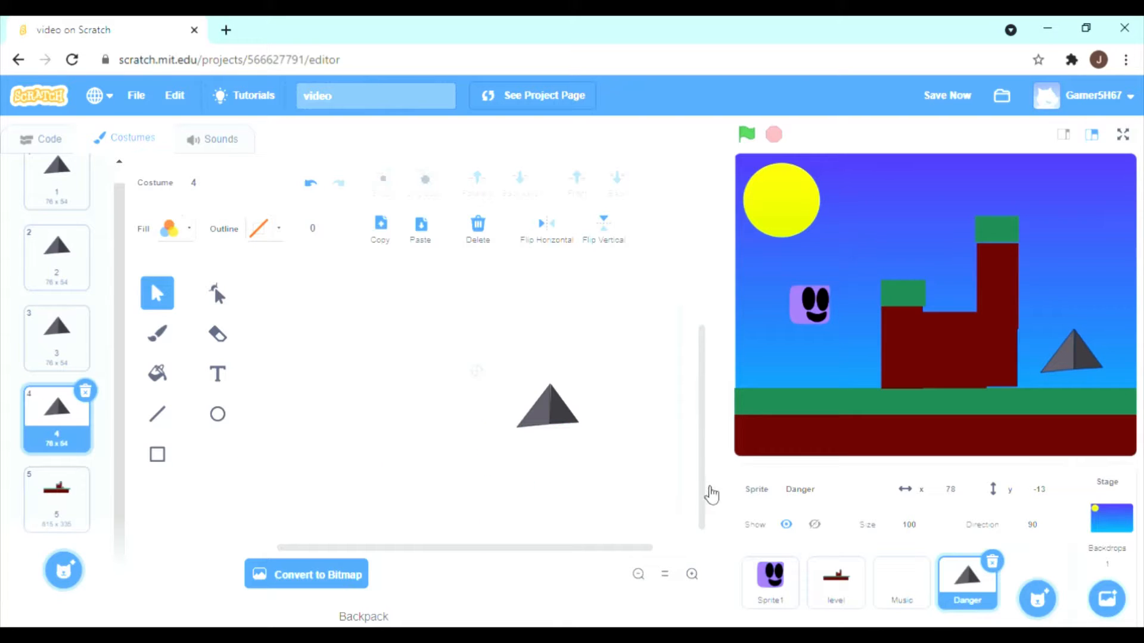
Delete the ground, the columns and their green caps from Danger costume 5, keeping only the two spikes.
click(66, 494)
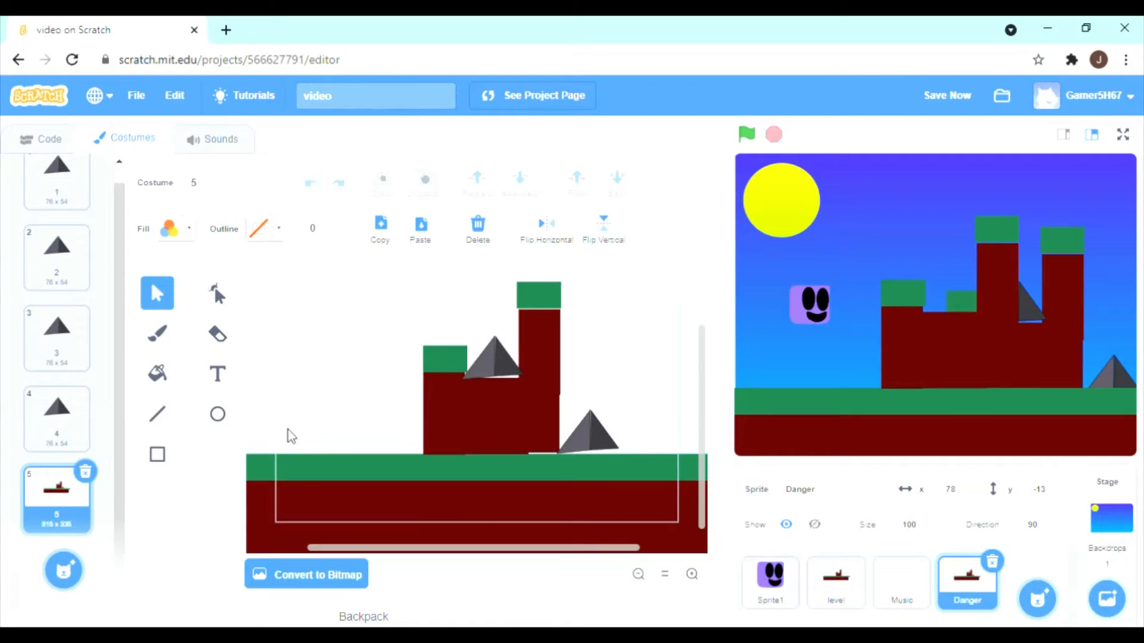
drag(457, 491, 516, 511)
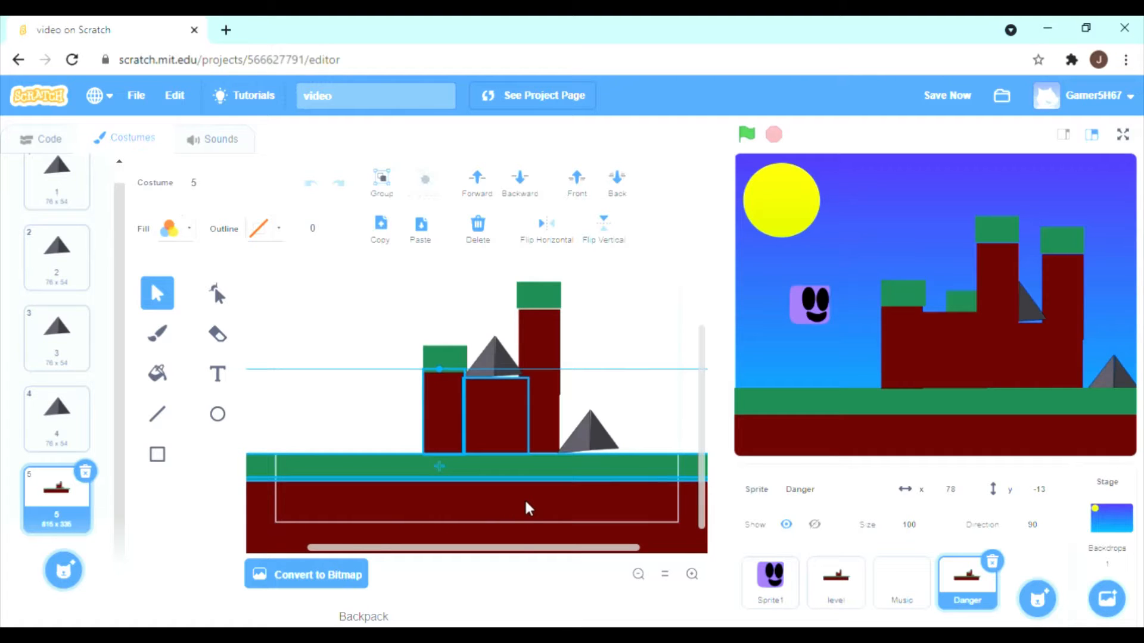
key(Delete)
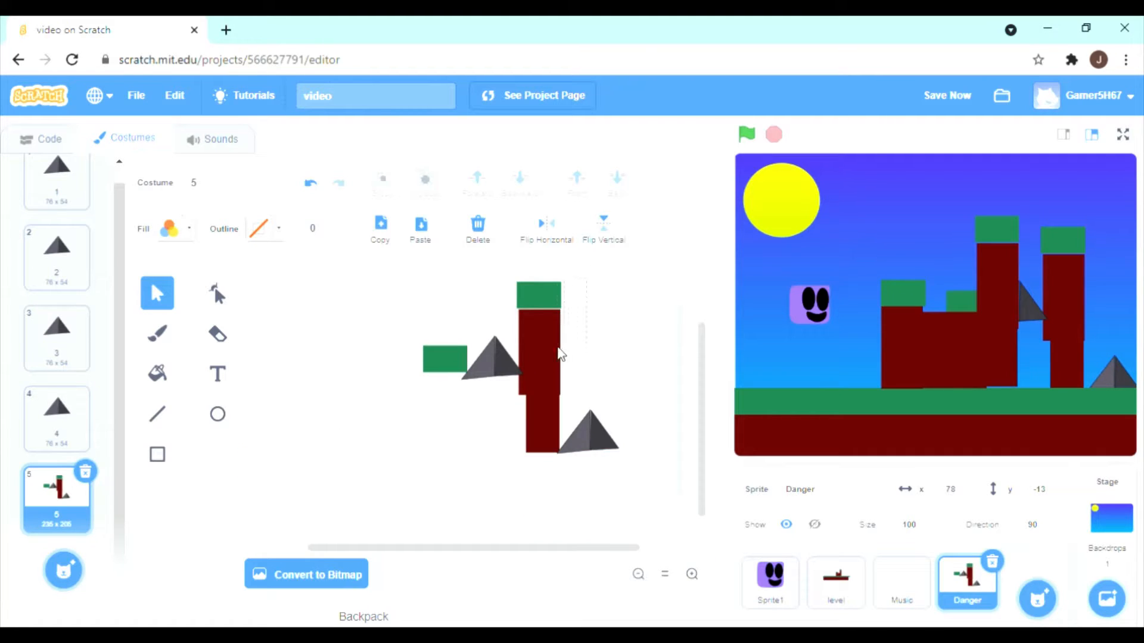
click(534, 399)
key(Delete)
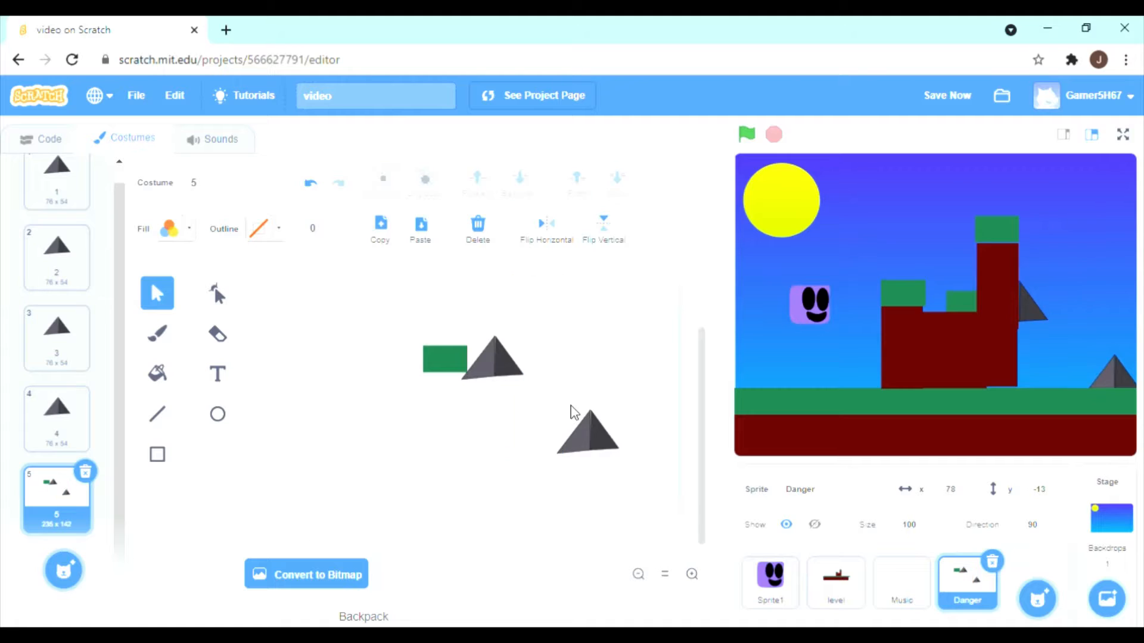
click(438, 357)
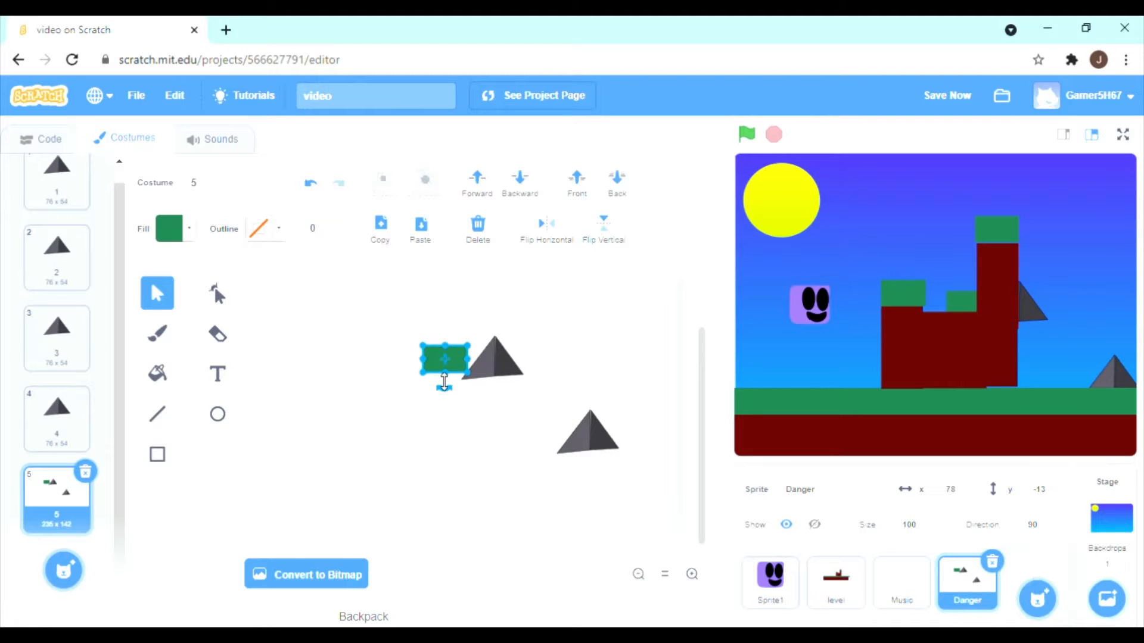
key(Delete)
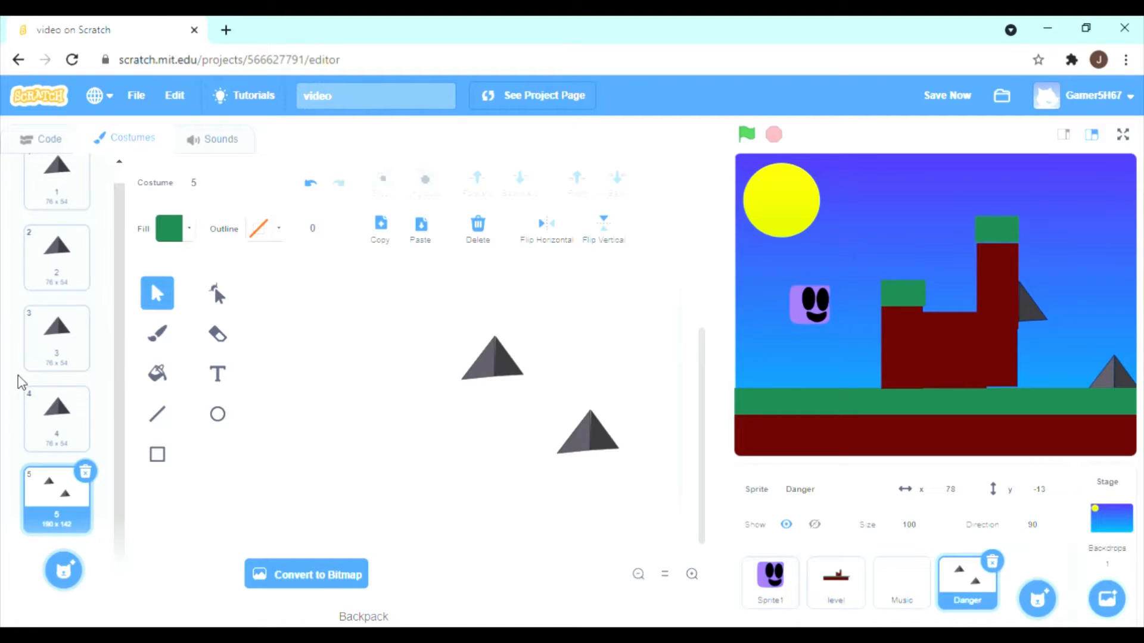
scroll(21, 381, up, 1)
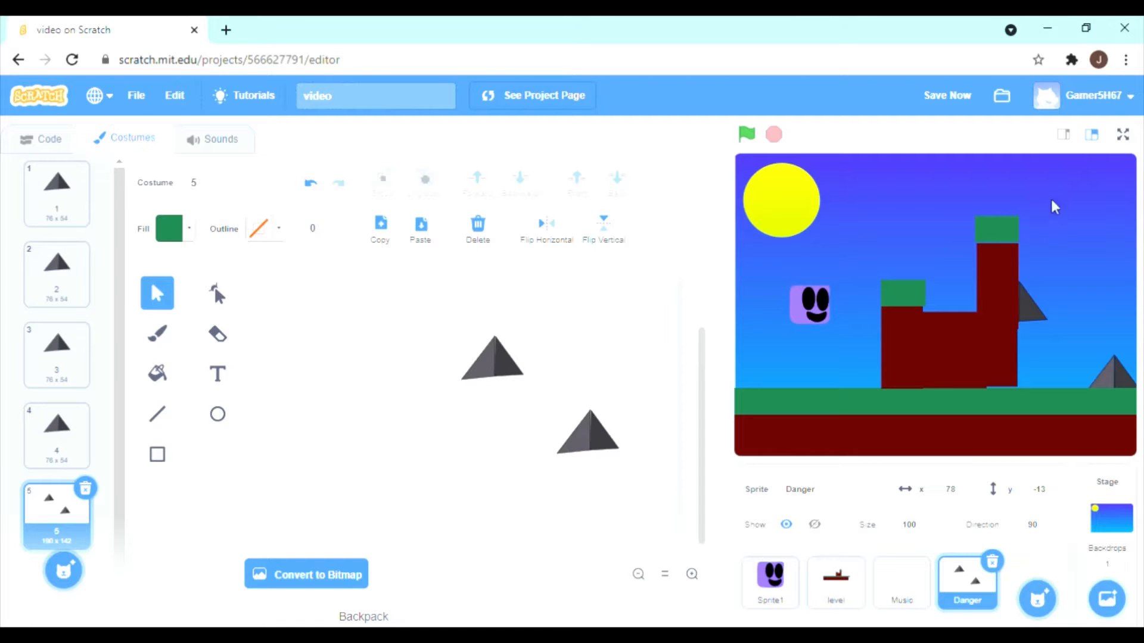
click(791, 584)
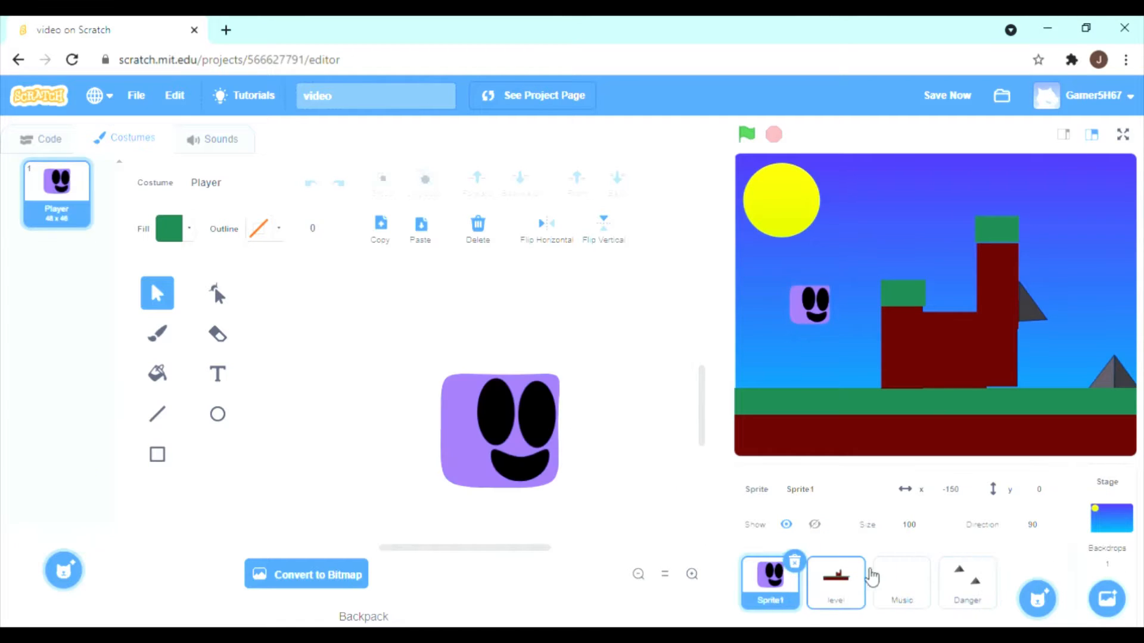
click(855, 586)
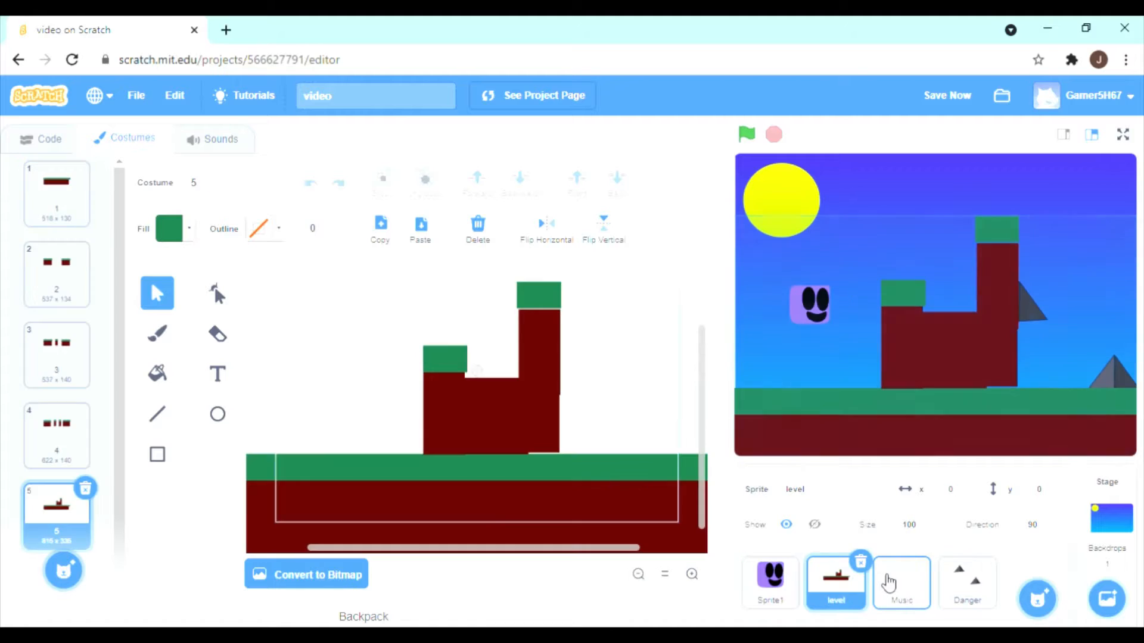
click(901, 587)
click(968, 587)
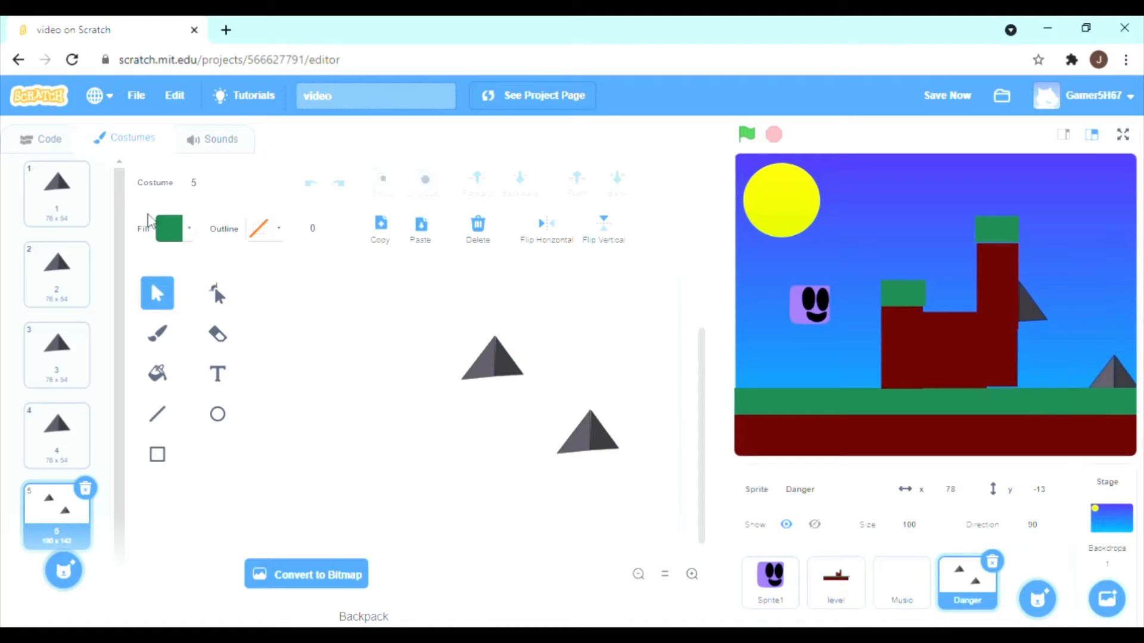
Remove the "when I receive Next level" script that changes LEVEL by 1 from the Danger sprite's code.
click(47, 138)
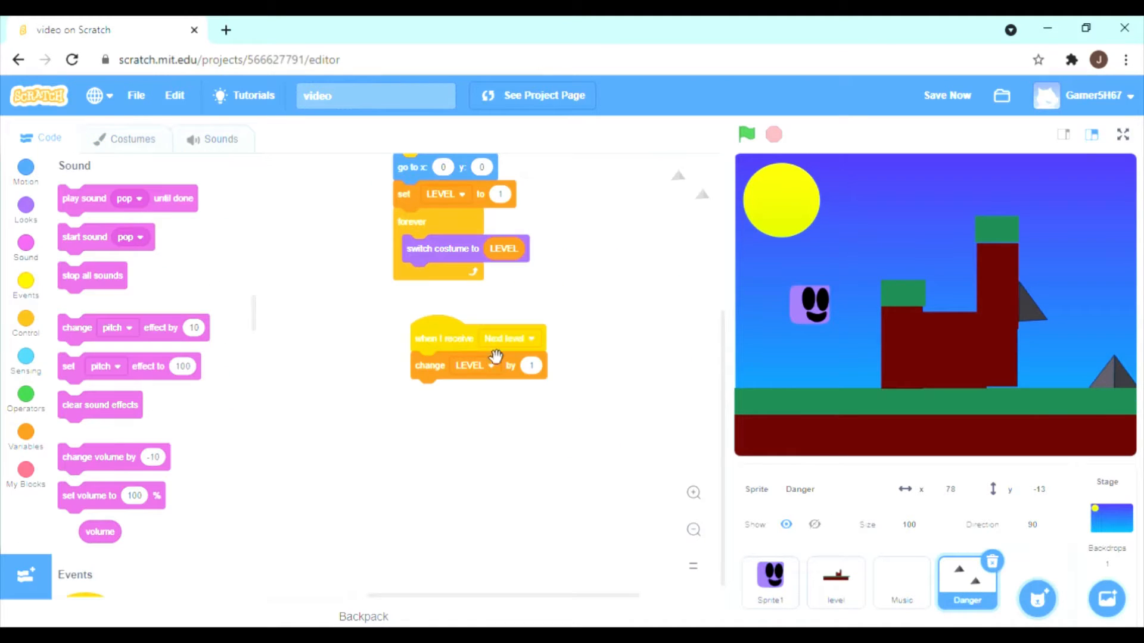
scroll(519, 366, up, 3)
scroll(522, 360, down, 3)
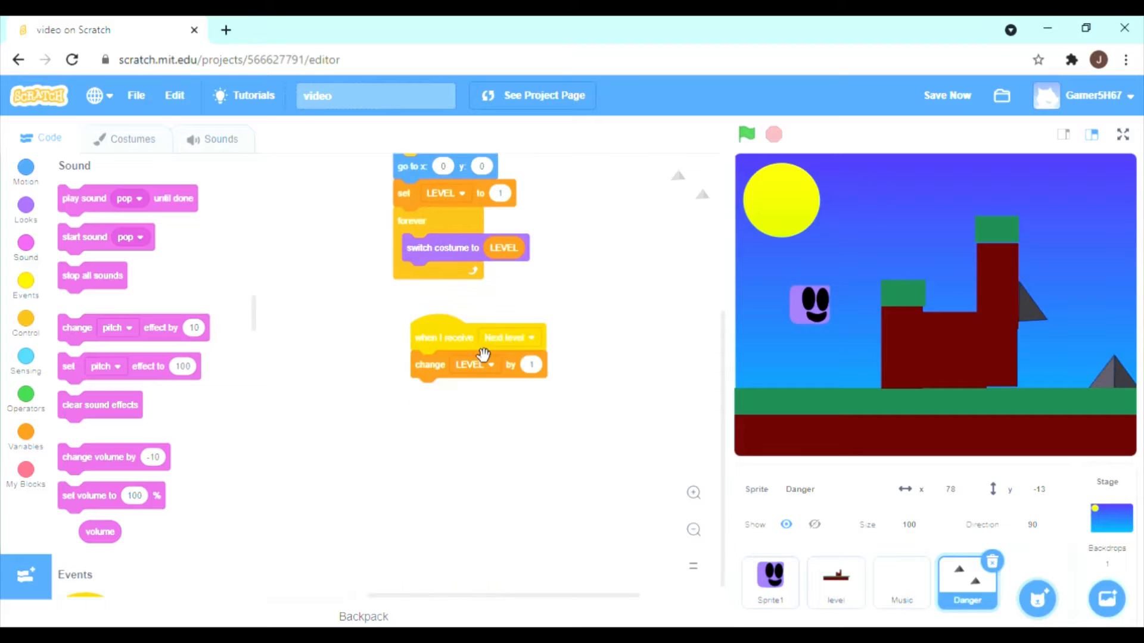
drag(483, 356, 104, 320)
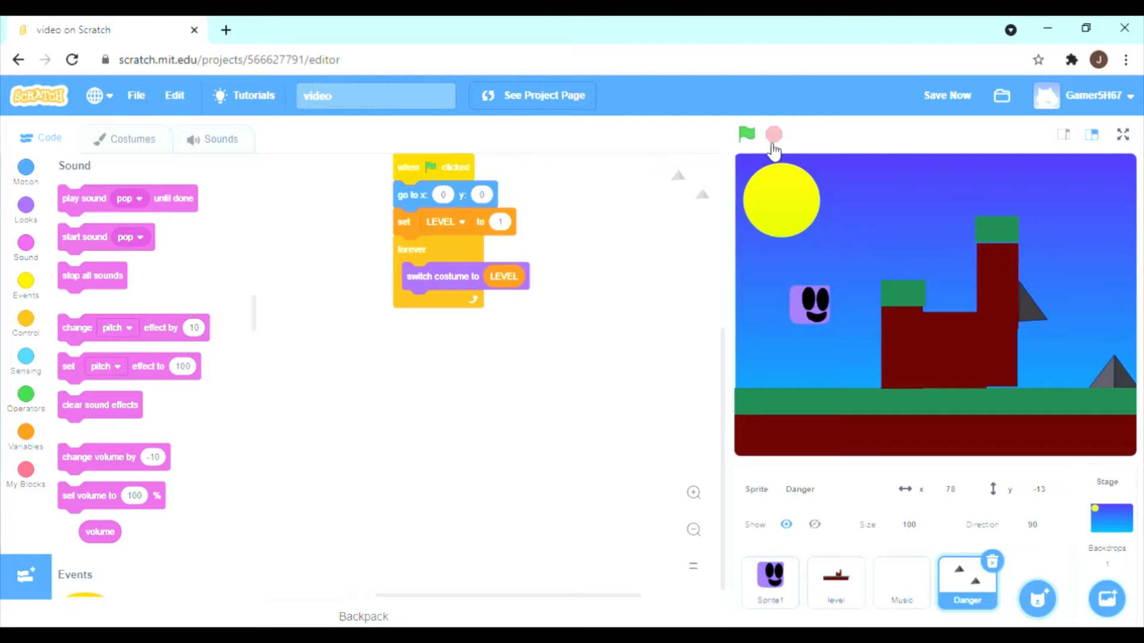
Run the game in full screen and test moving and jumping the player back and forth over the level 1 spike.
click(1123, 137)
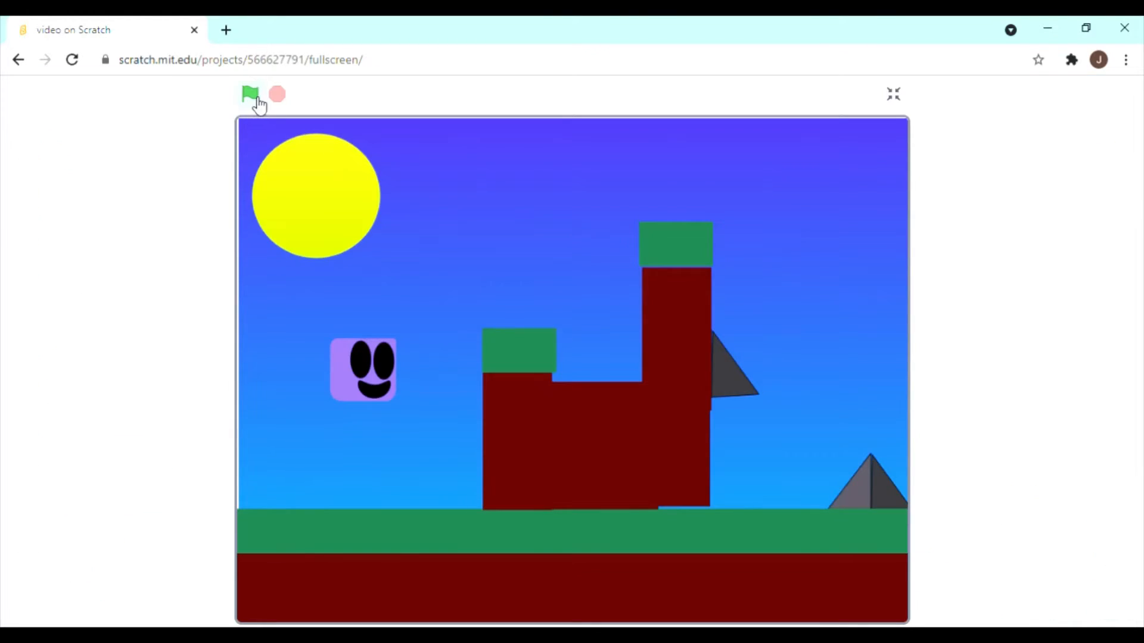
click(257, 98)
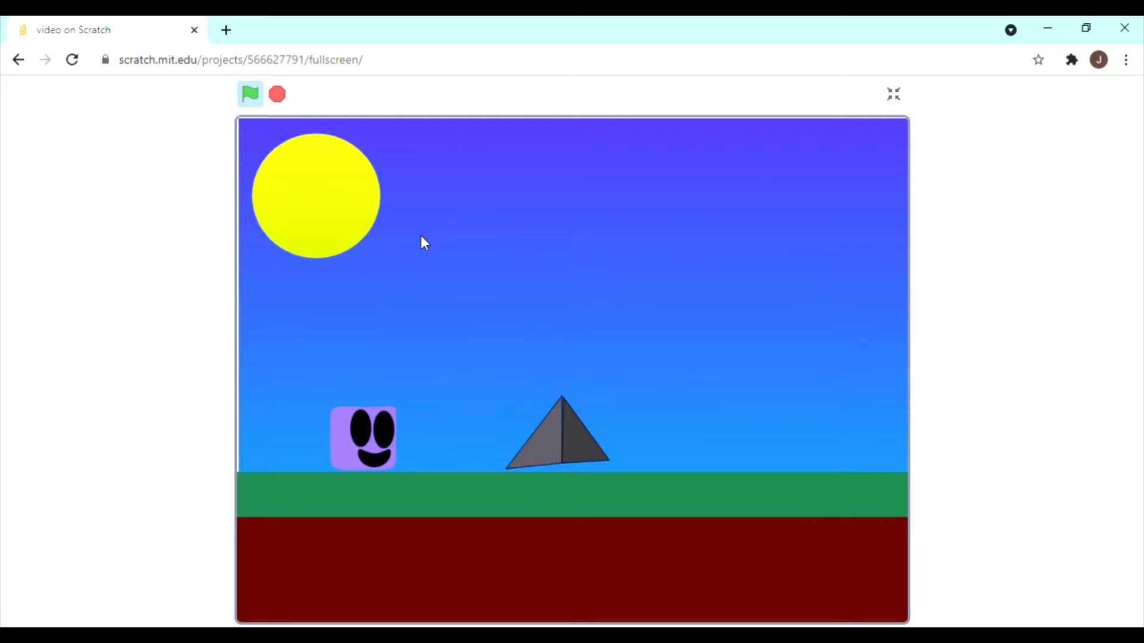
key(Right)
key(Up)
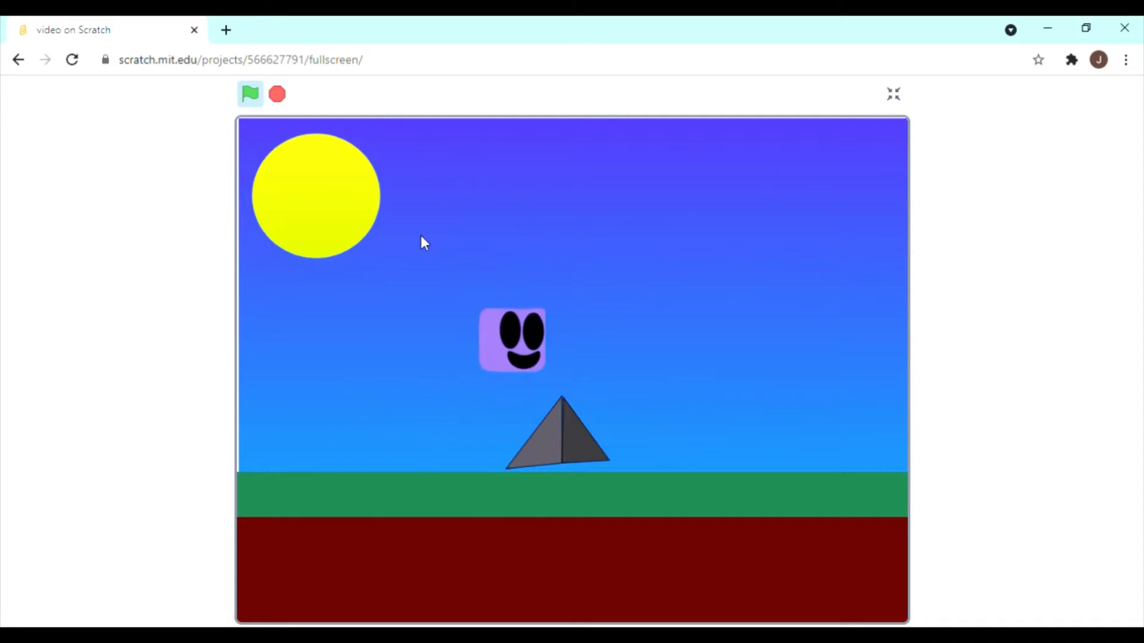
key(Left)
key(Up)
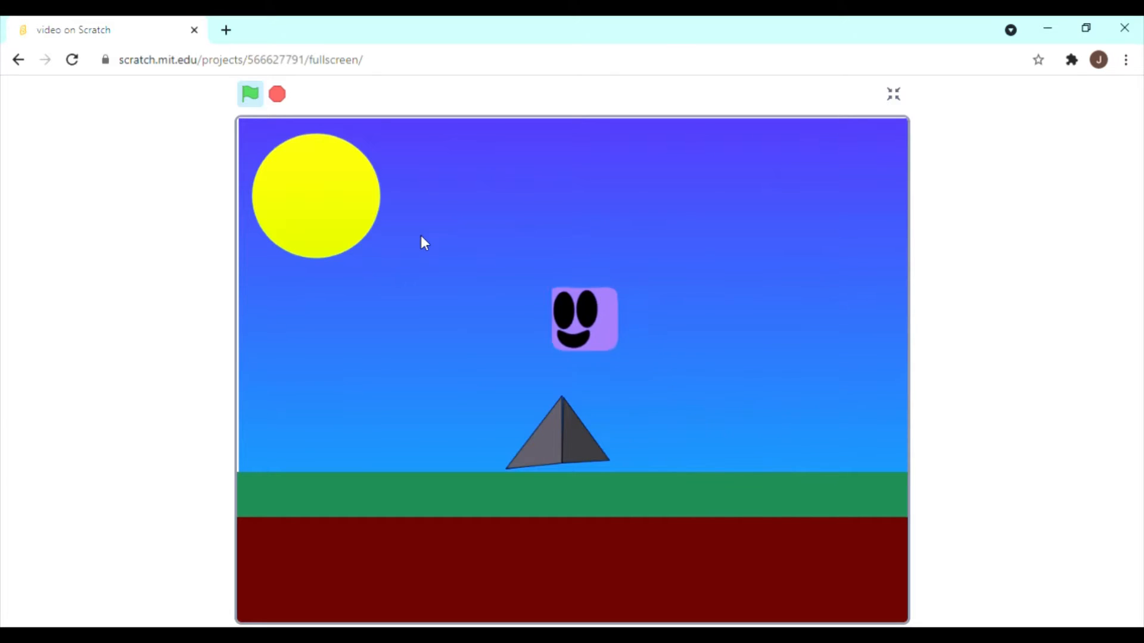
key(Right)
key(Up)
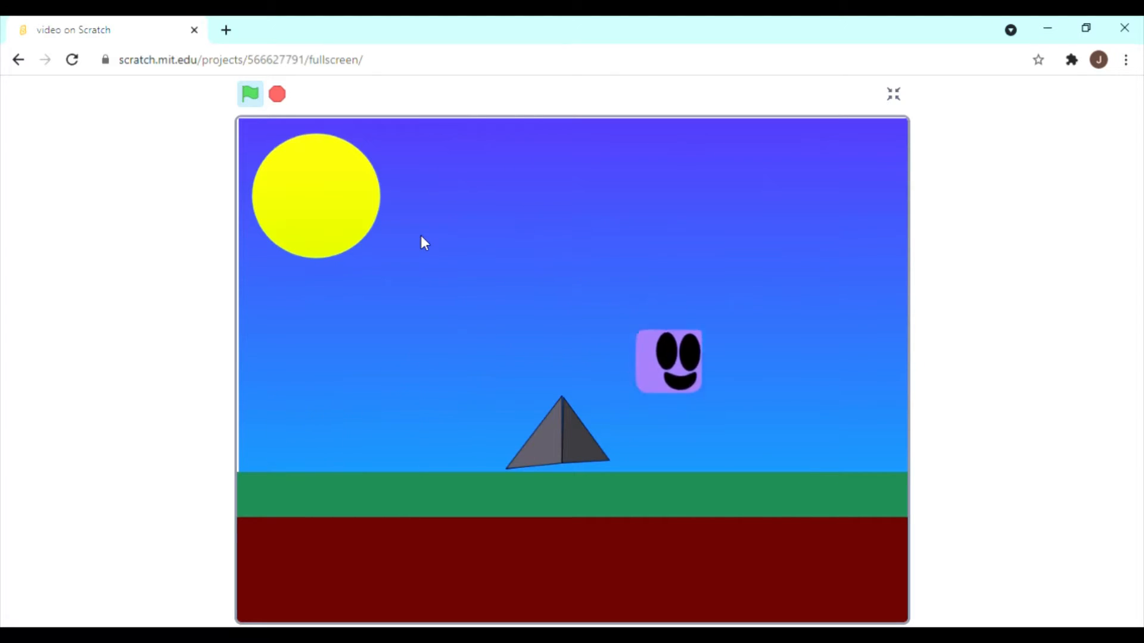
key(Left)
key(Up)
key(Right)
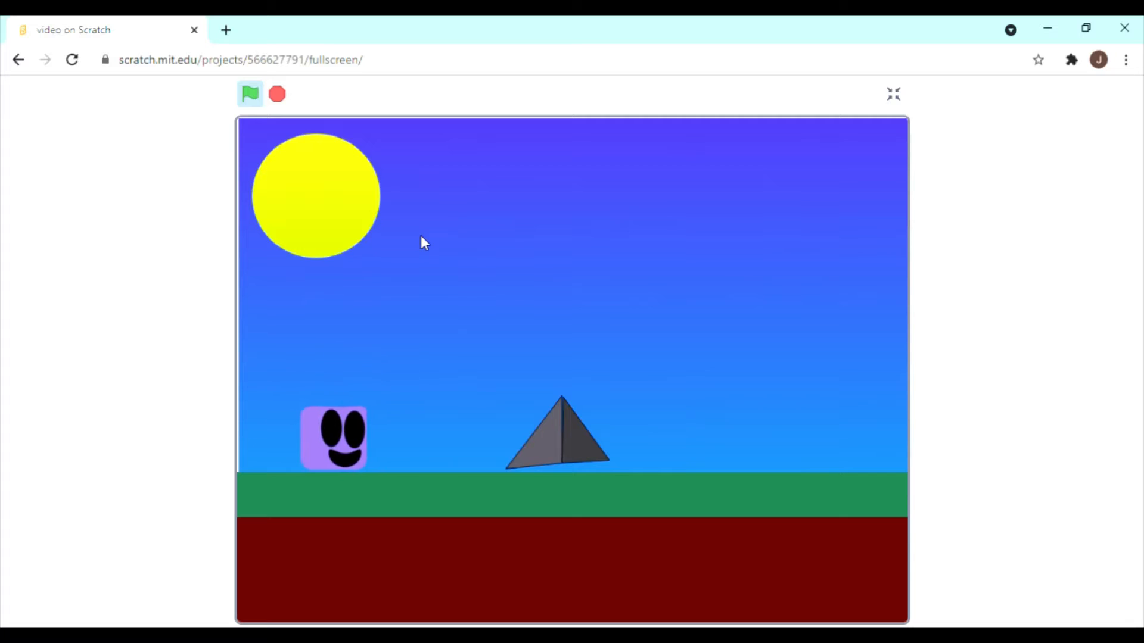
key(Up)
key(Left)
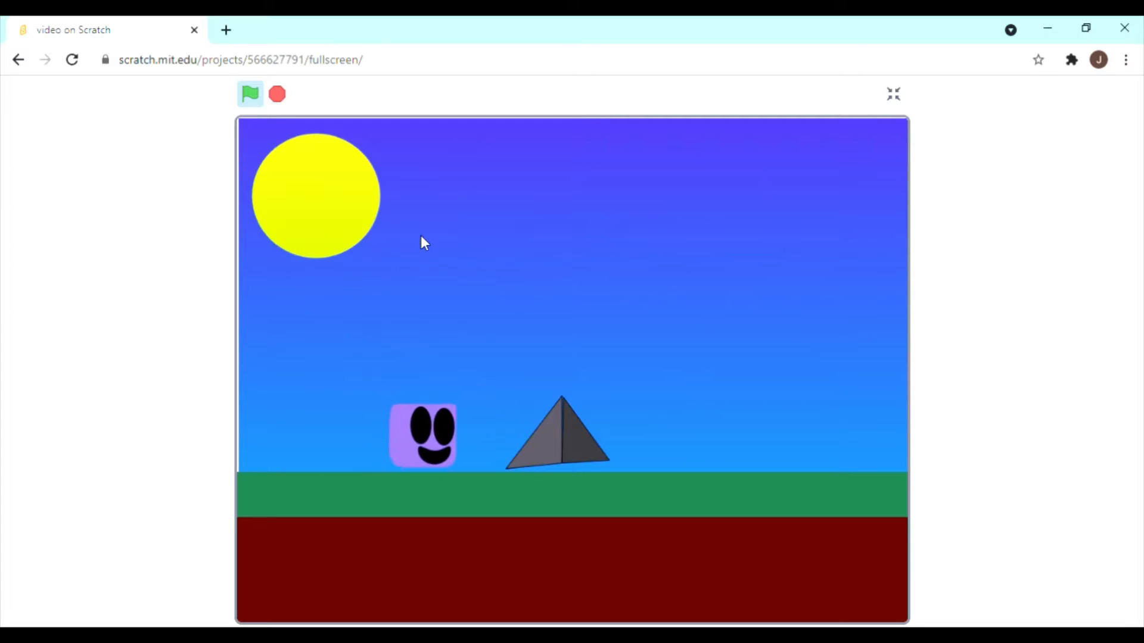
key(Up)
key(Right)
key(Up)
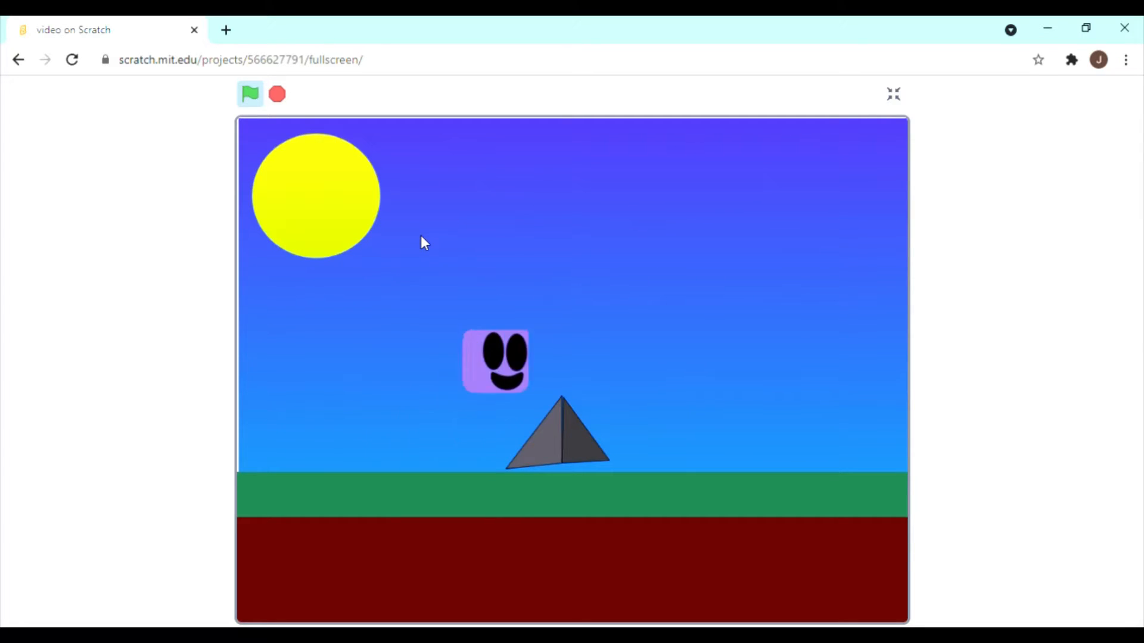
Play through levels 1 and 2, jumping the player over each spike and across the level 2 gap.
key(Up)
key(Left)
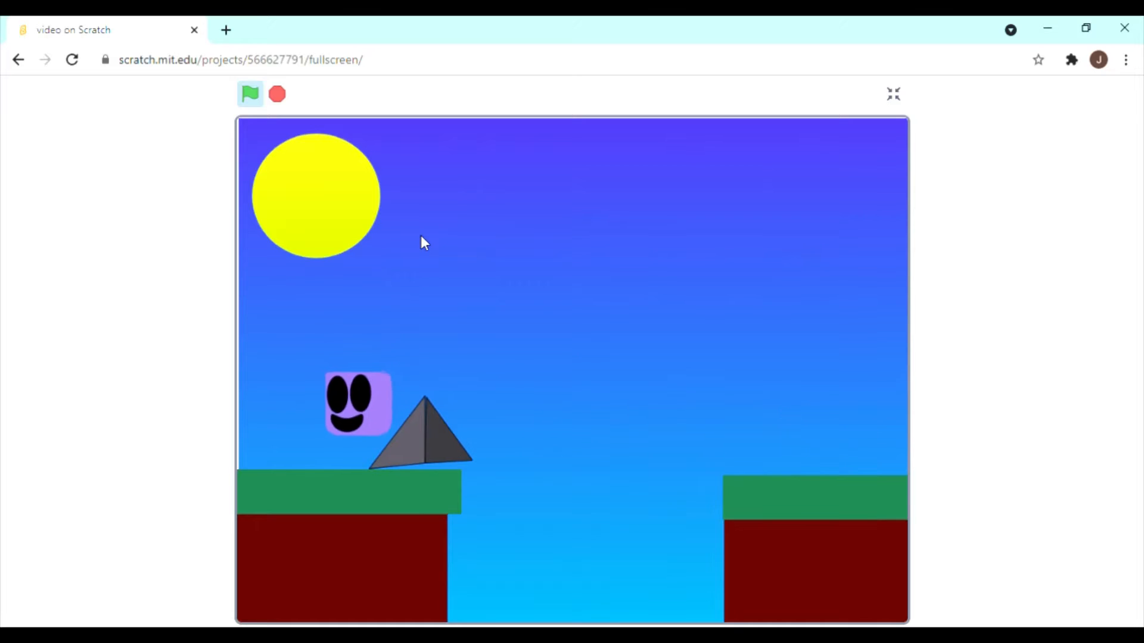
key(Right)
key(Up)
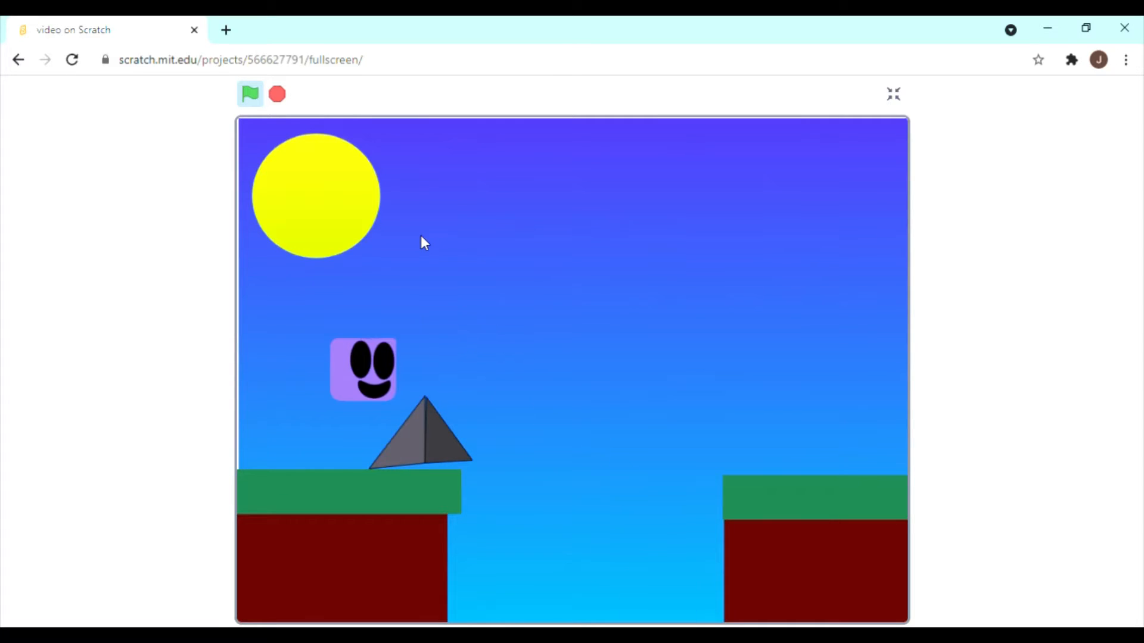
key(Left)
key(Right)
key(Up)
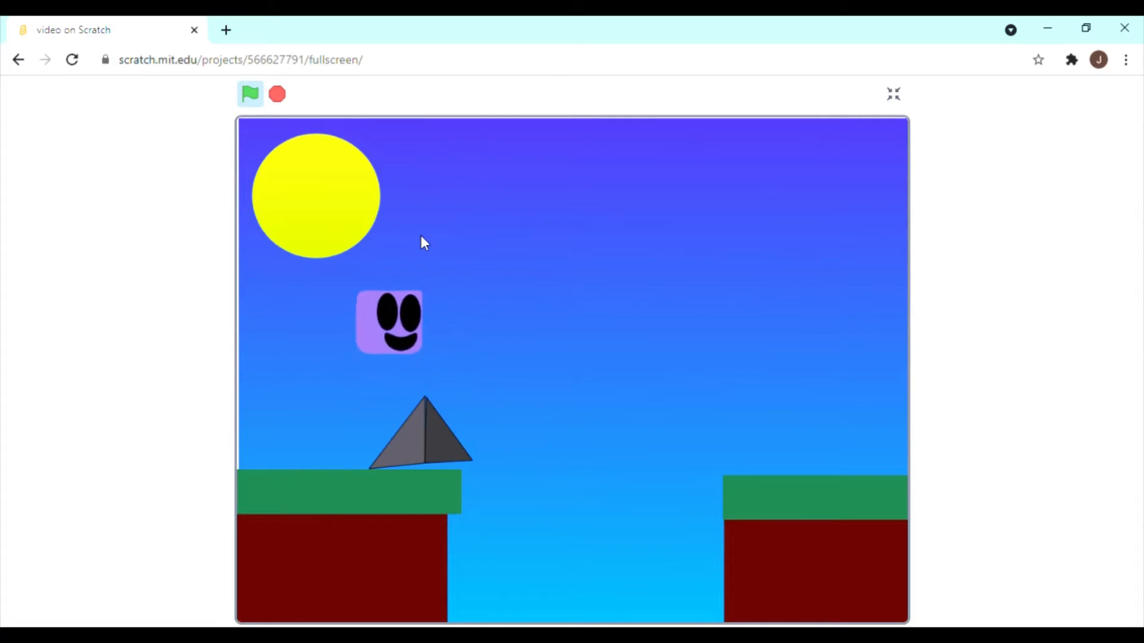
key(Up)
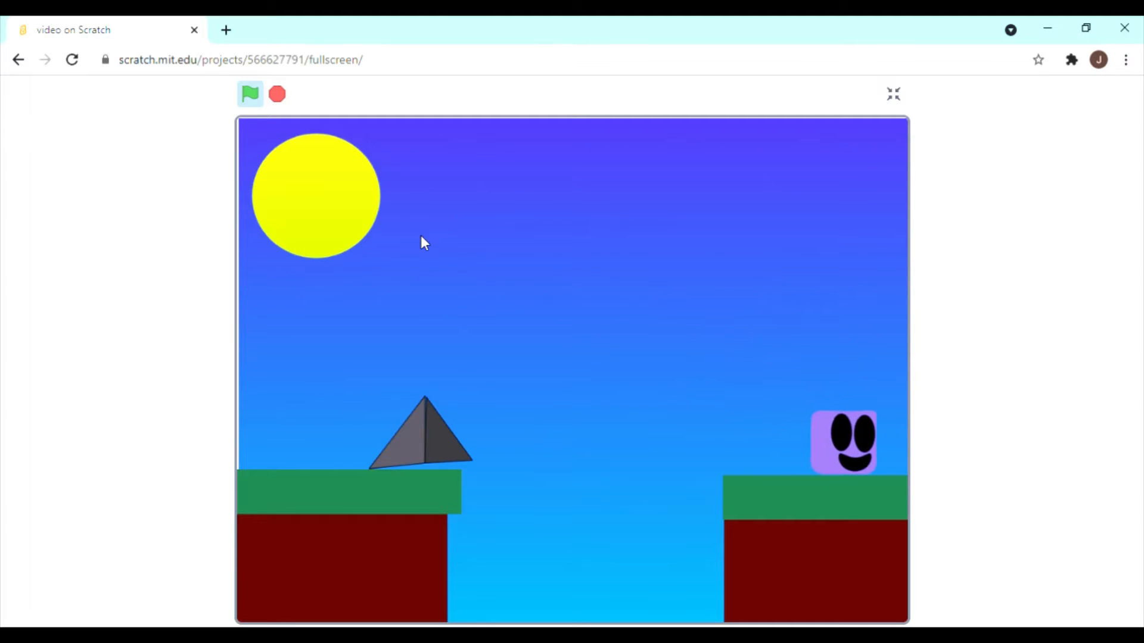
Enter level 3 and jump the player across the central pillar and over the spike on the far platform.
key(Right)
key(Right)
key(Up)
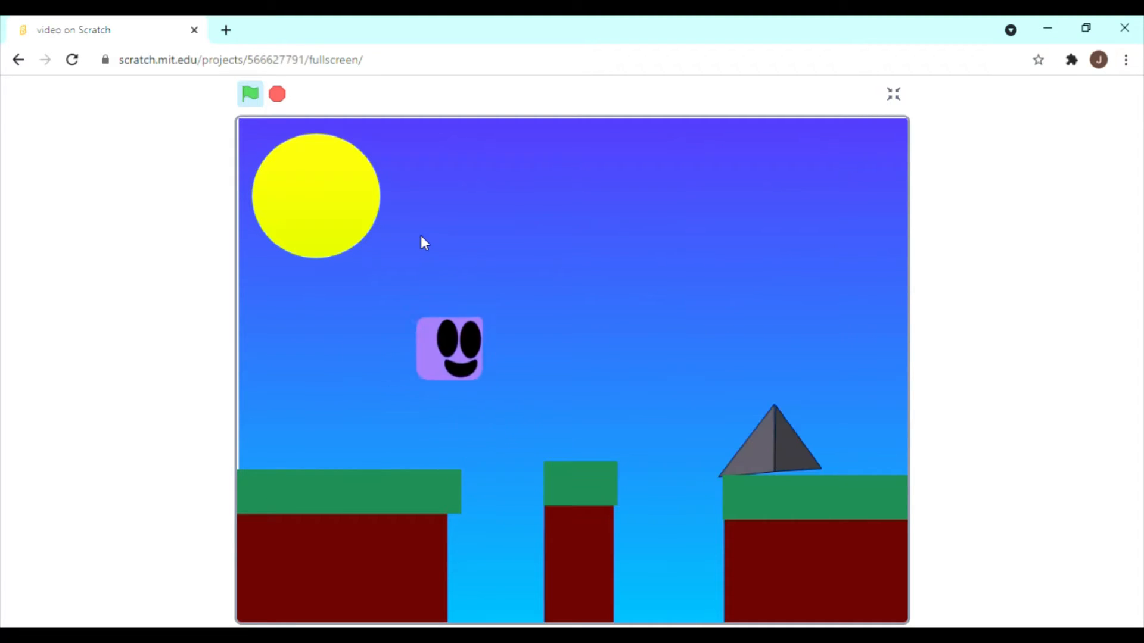
key(Right)
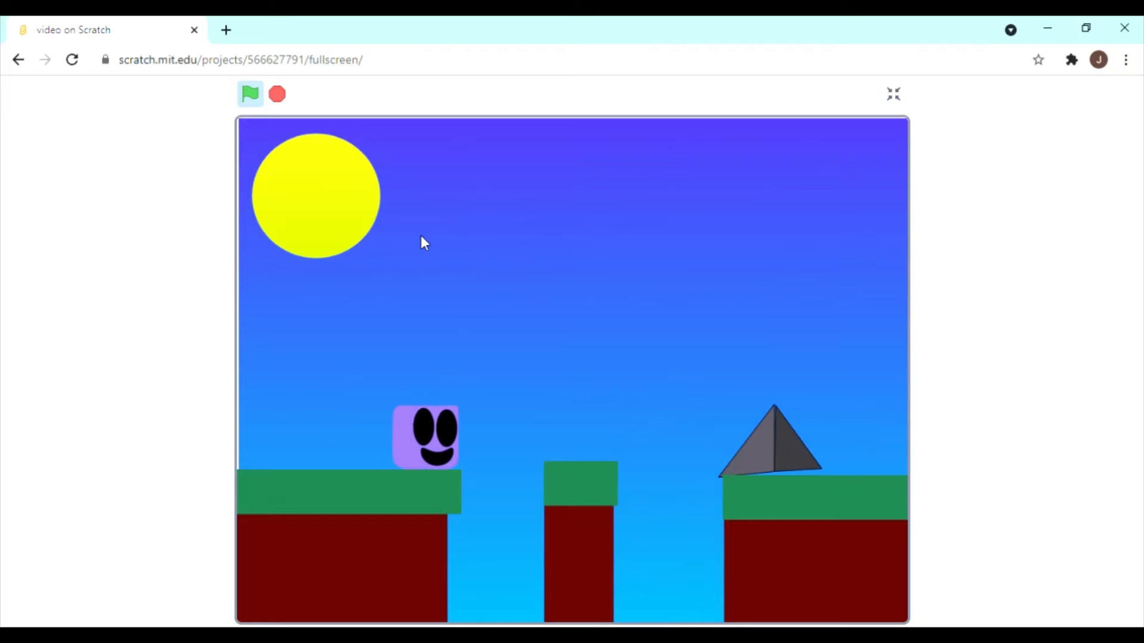
key(Up)
key(Right)
key(Up)
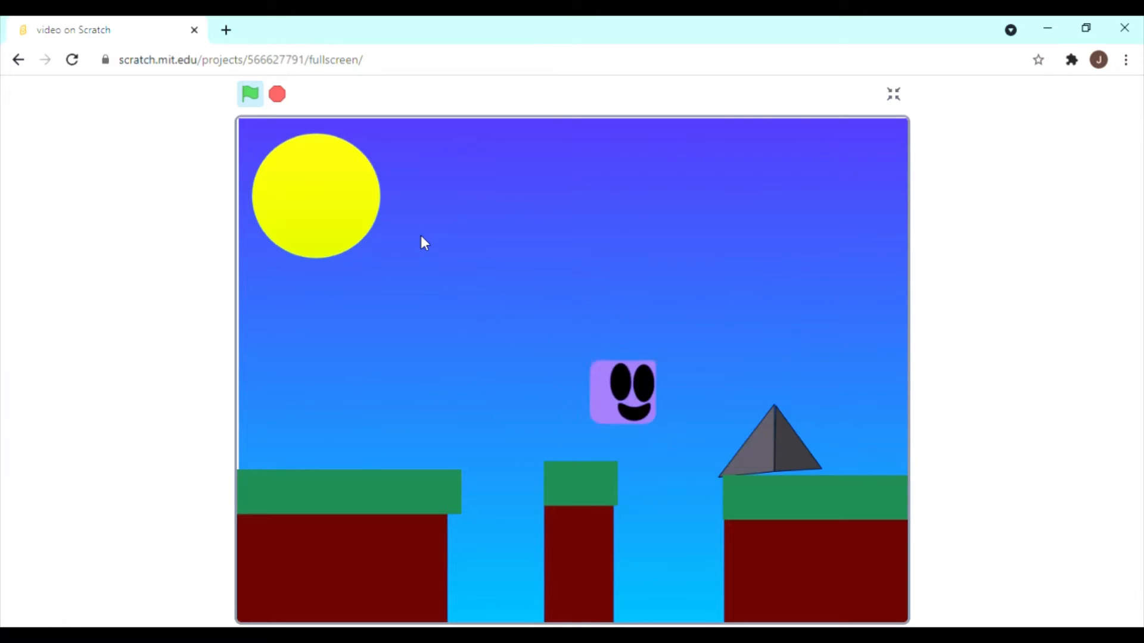
Test levels 4 and 5 by jumping the player across the pillars and climbing over the columns and spikes.
key(Right)
key(Up)
key(Left)
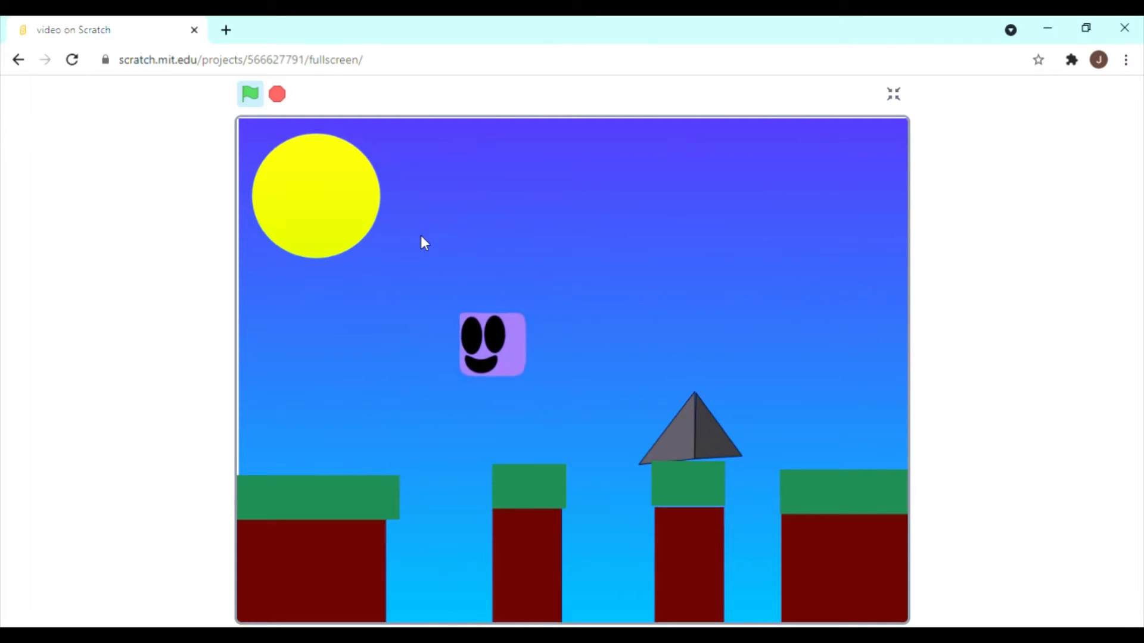
key(Right)
key(Up)
key(Right)
key(Up)
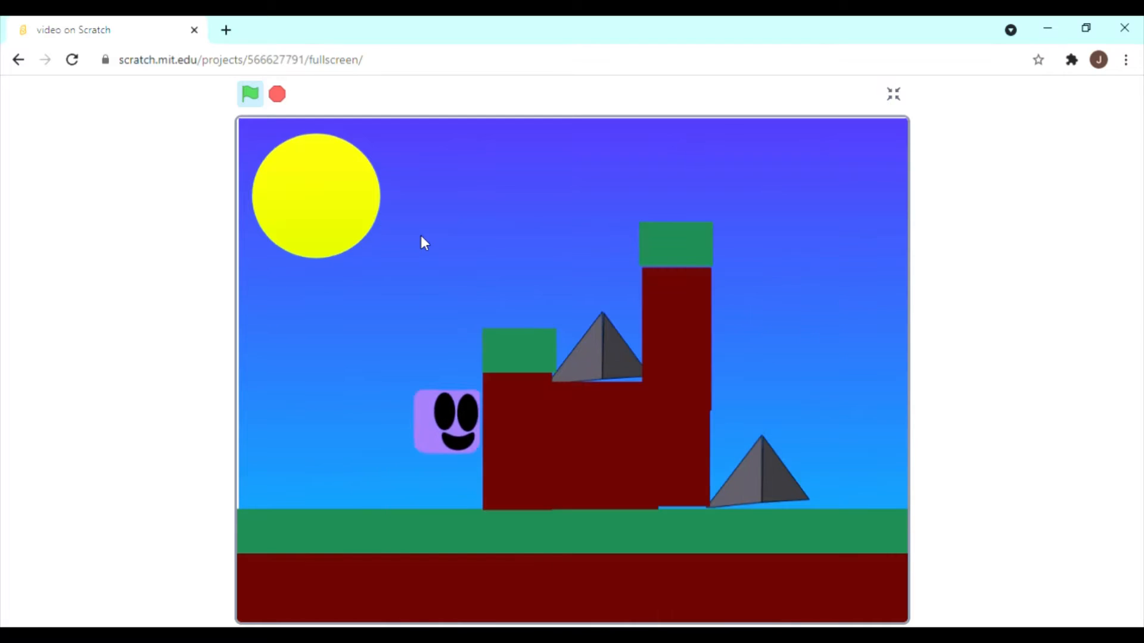
key(Right)
key(Up)
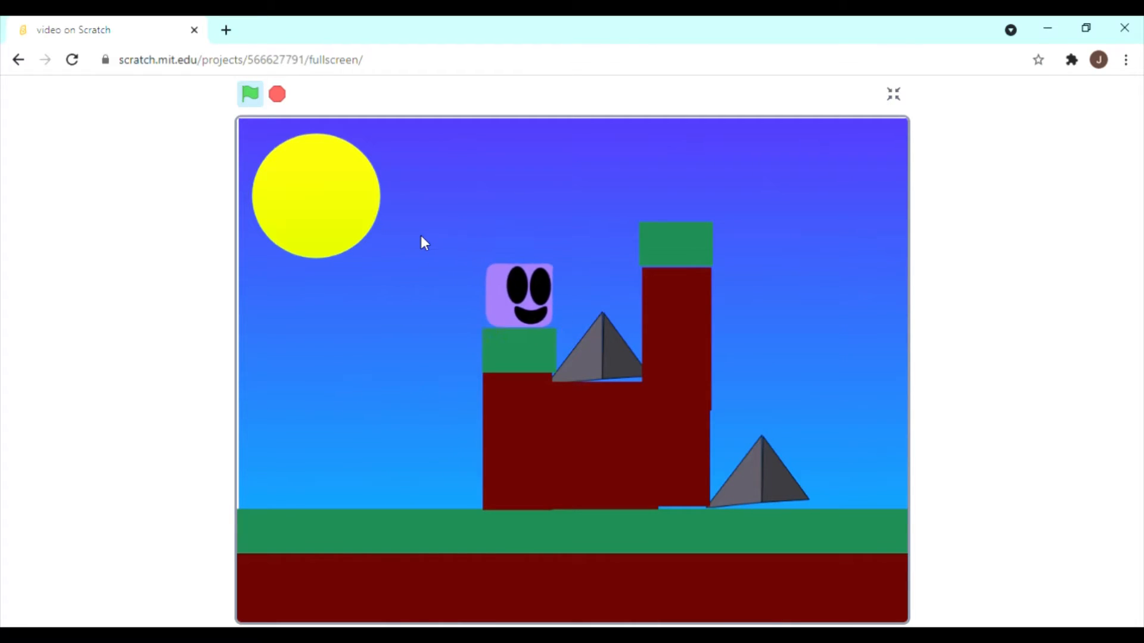
key(Up)
Replay level 1, jumping the player over the spike and running on to level 2.
key(Right)
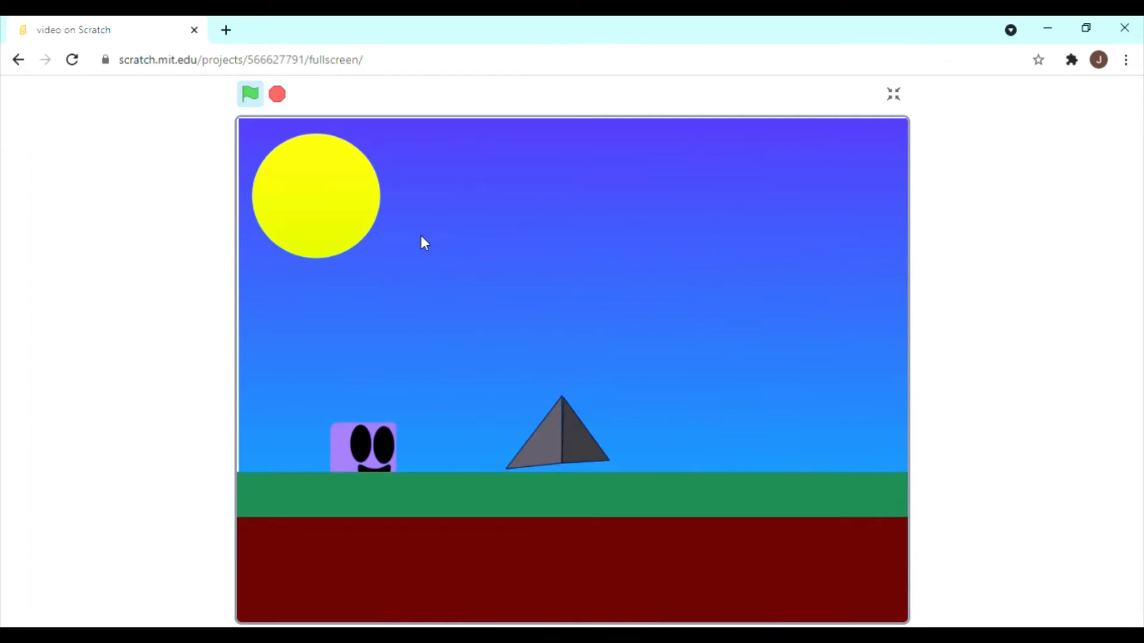
key(Left)
key(Up)
key(Right)
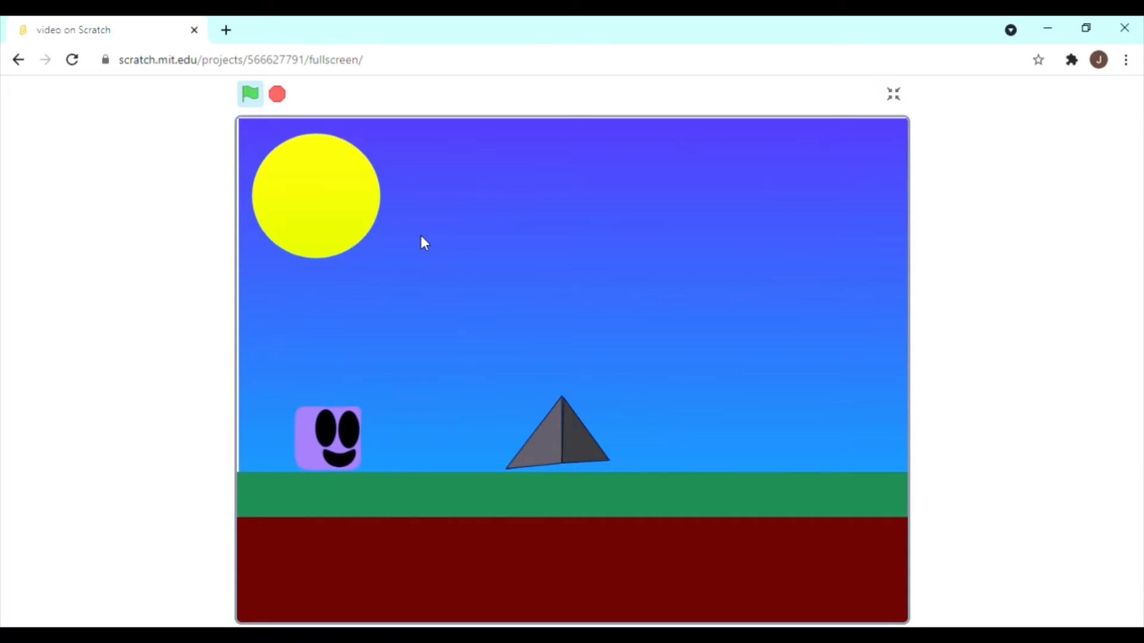
key(Up)
key(Right)
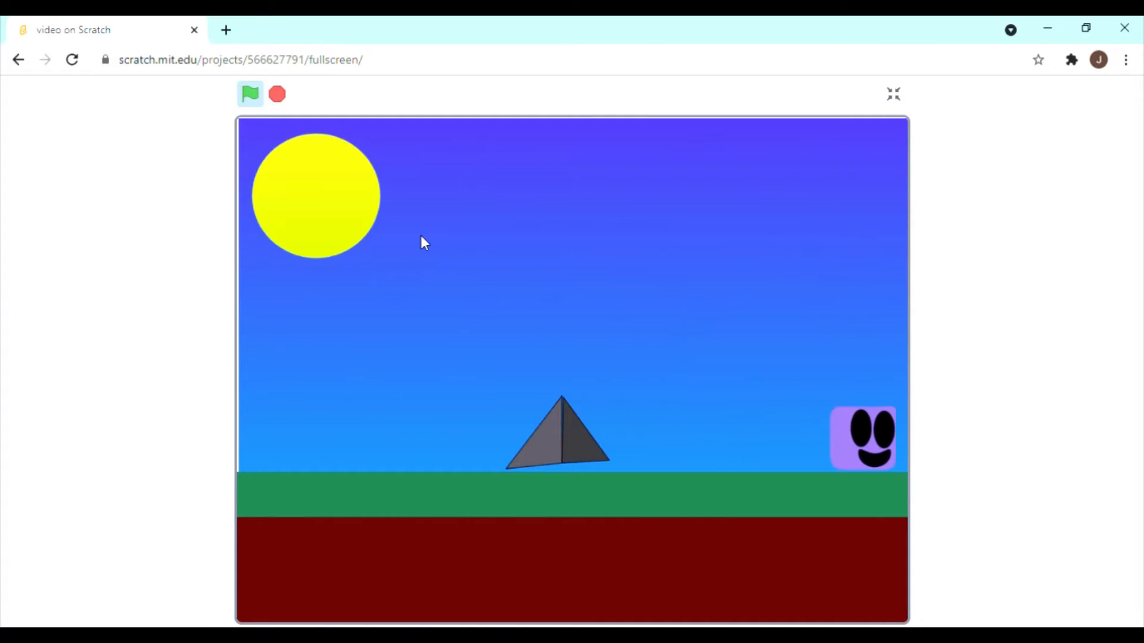
key(Left)
Replay levels 2 to 4, jumping the player over the spikes and gaps in each.
key(Right)
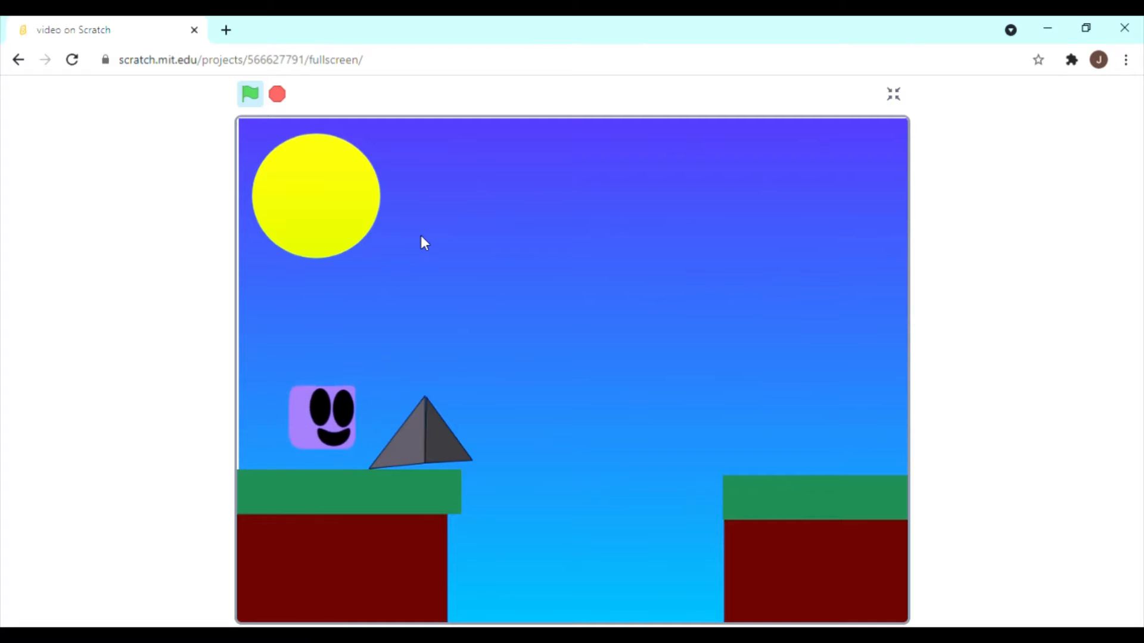
key(Up)
key(Right)
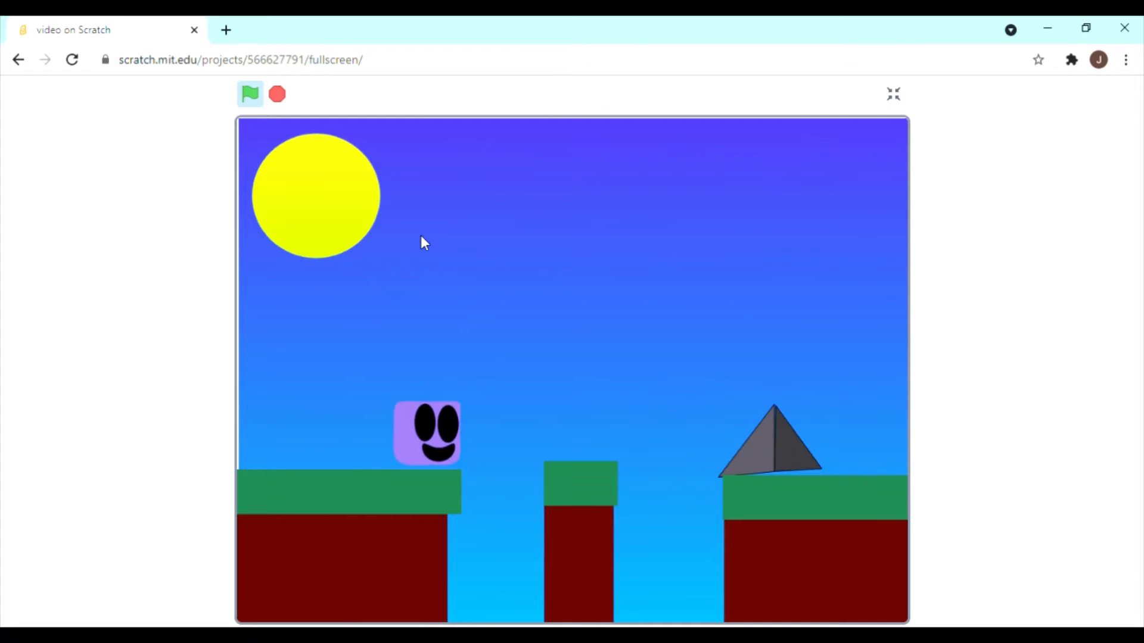
key(Up)
key(Right)
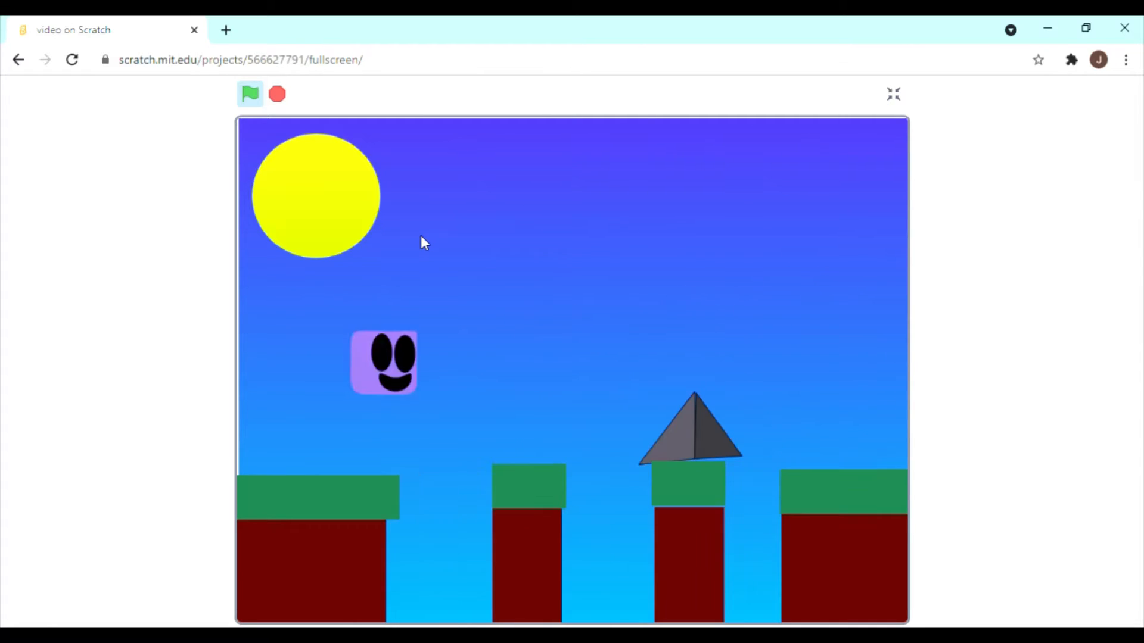
key(Up)
Jump the player through level 5, then stop the game and exit full screen.
key(Right)
key(Up)
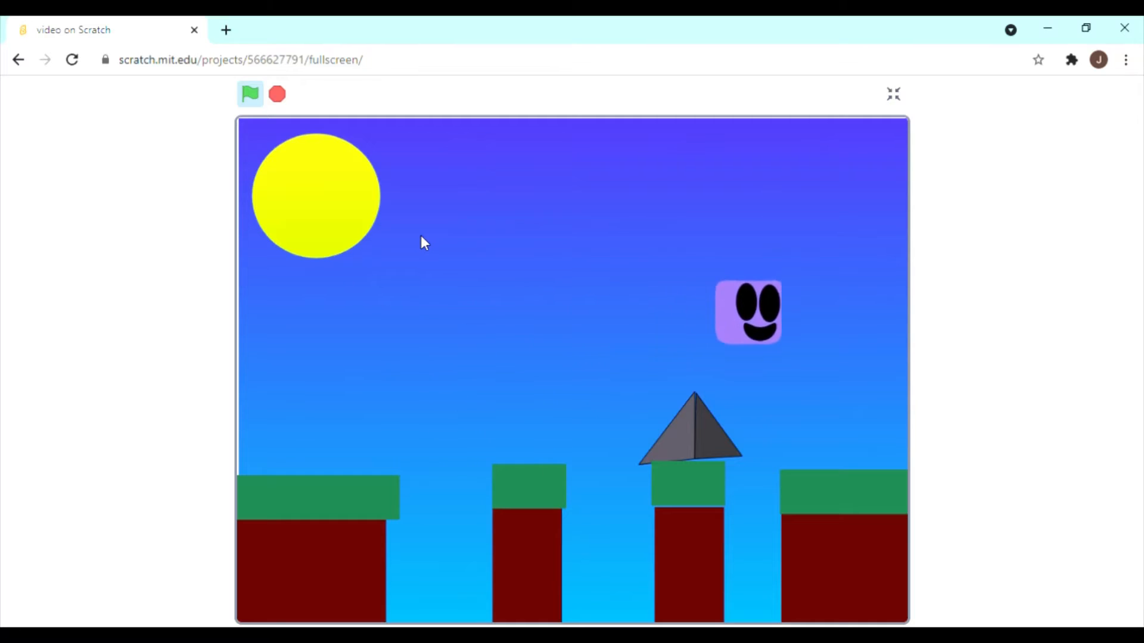
key(Left)
key(Up)
key(Right)
key(Up)
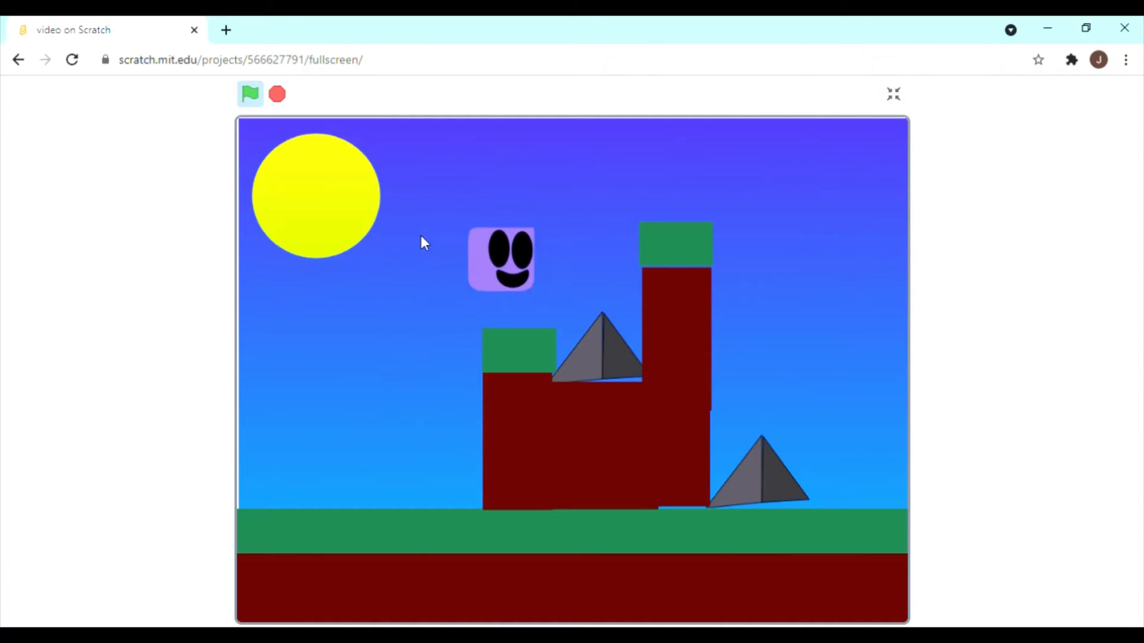
key(Right)
key(Up)
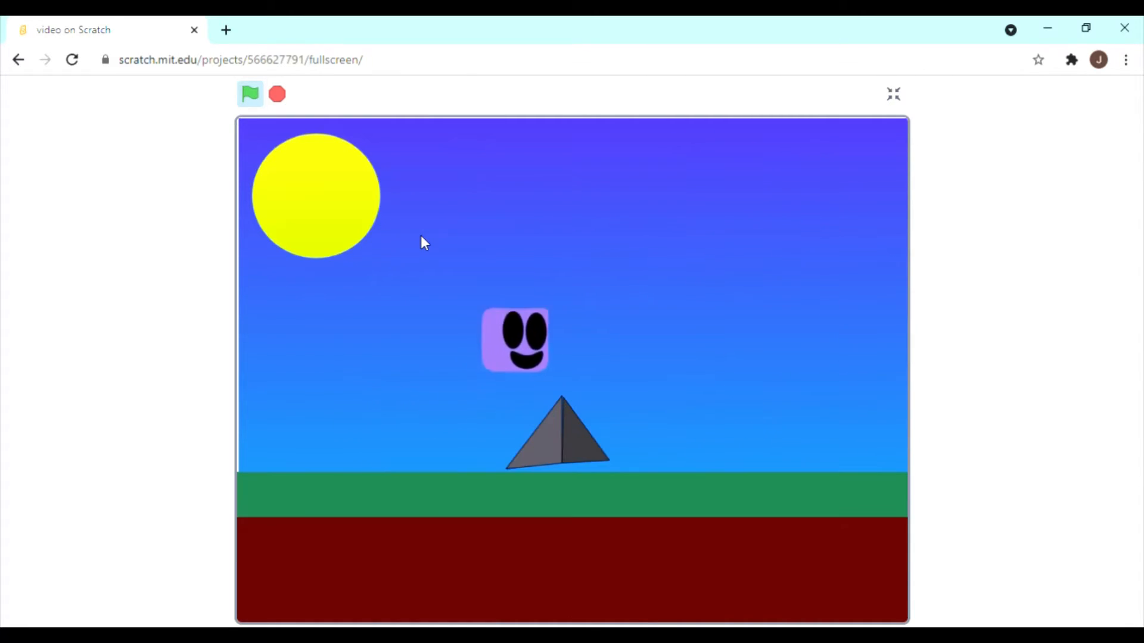
click(277, 94)
click(893, 94)
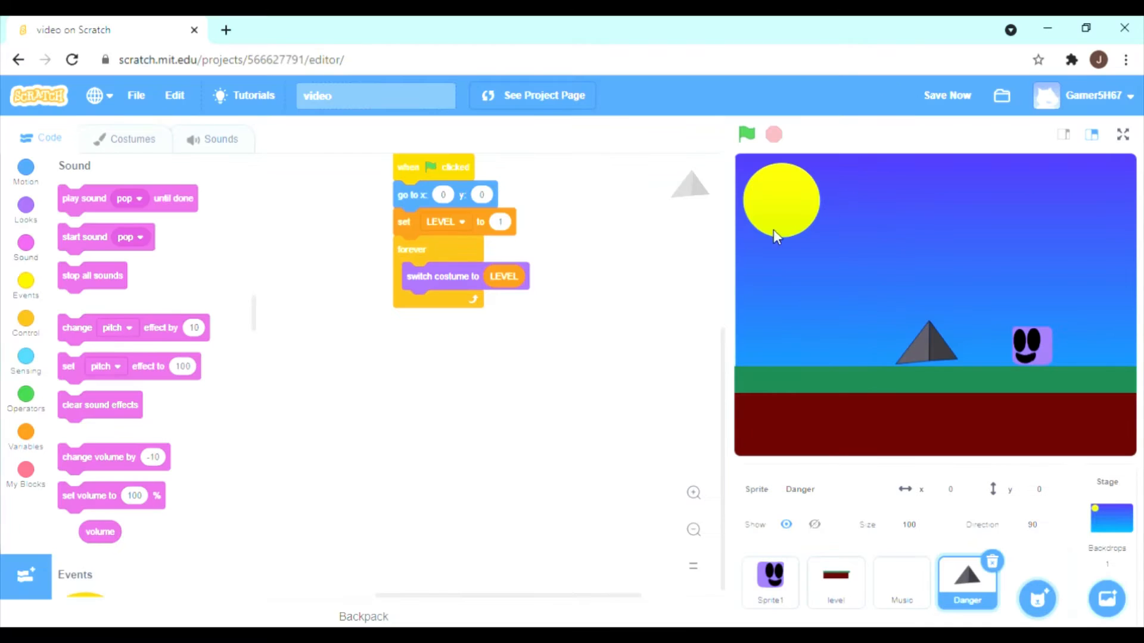
Create a new painted sprite and name it "degfvnb".
mouse_move(1037, 596)
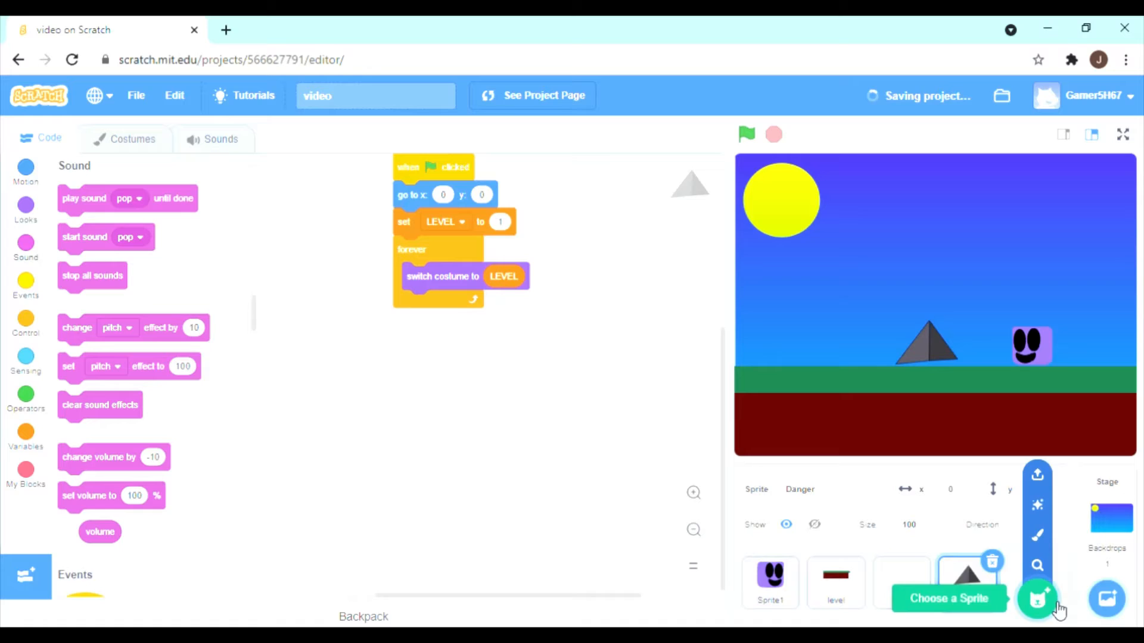
click(1037, 534)
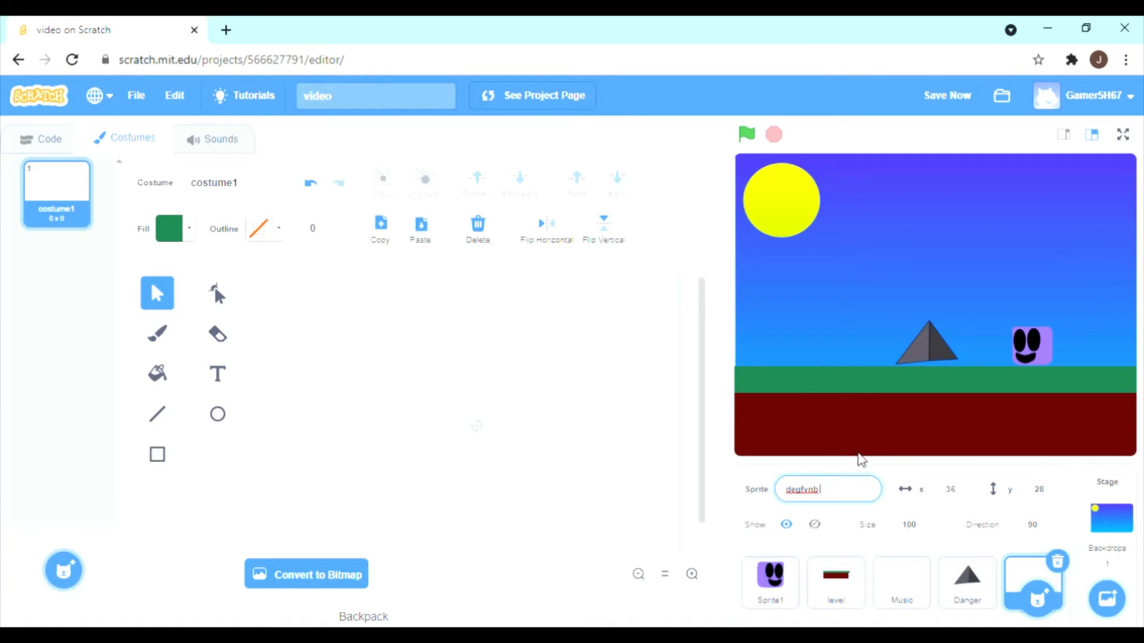
key(Return)
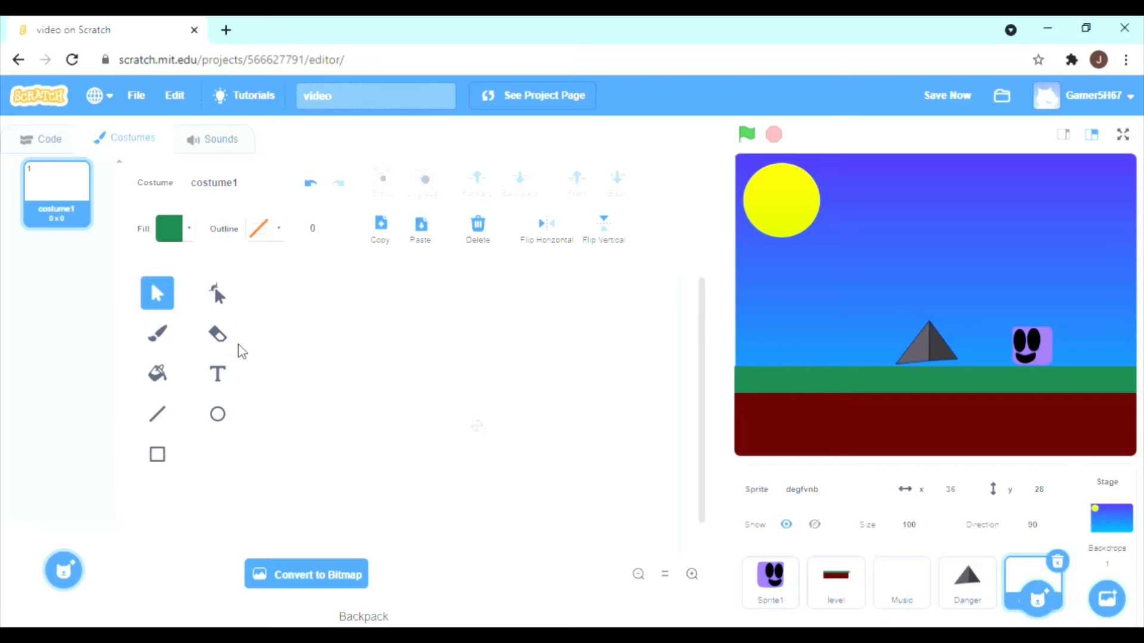
Add the green text "You won!!!!!!" in the Marker font to the new sprite's costume.
click(214, 381)
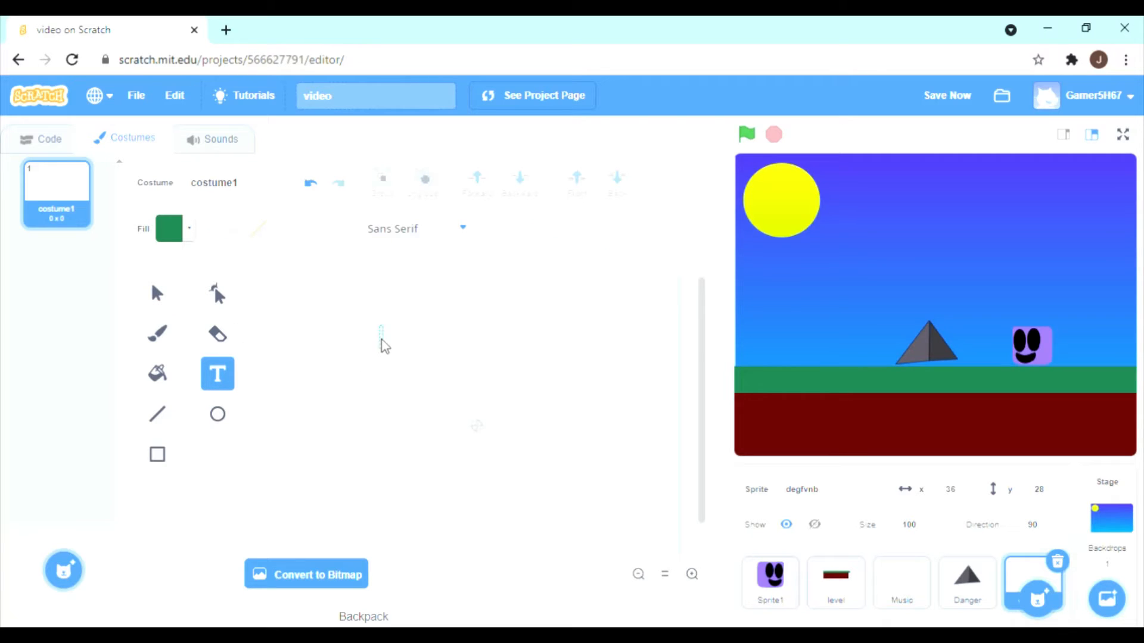
click(463, 240)
click(409, 360)
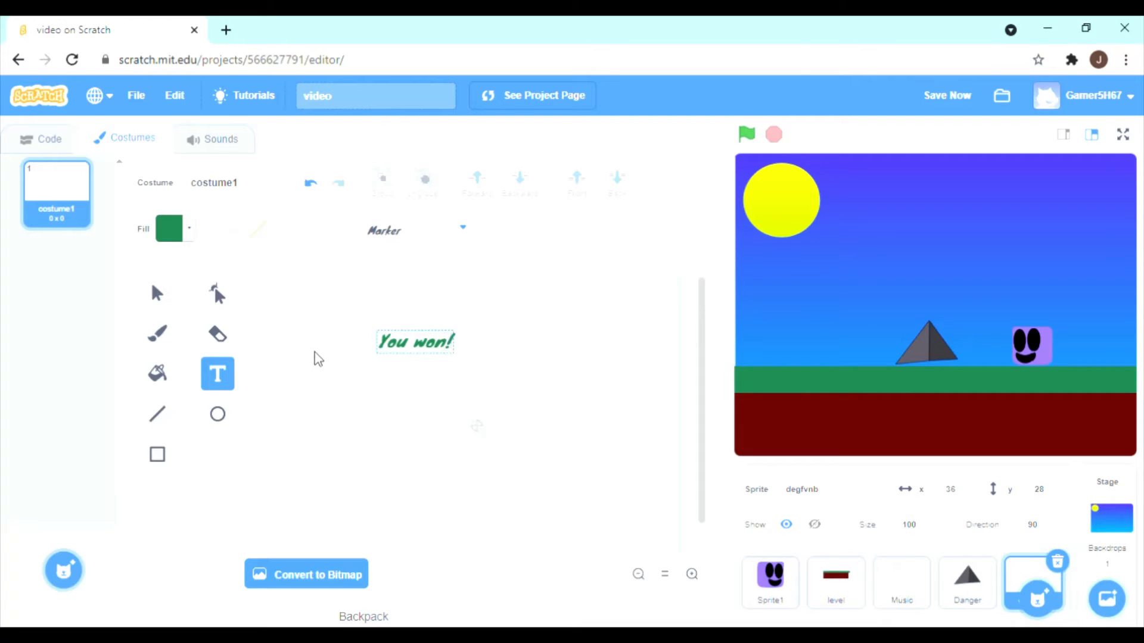
text(!!!!!)
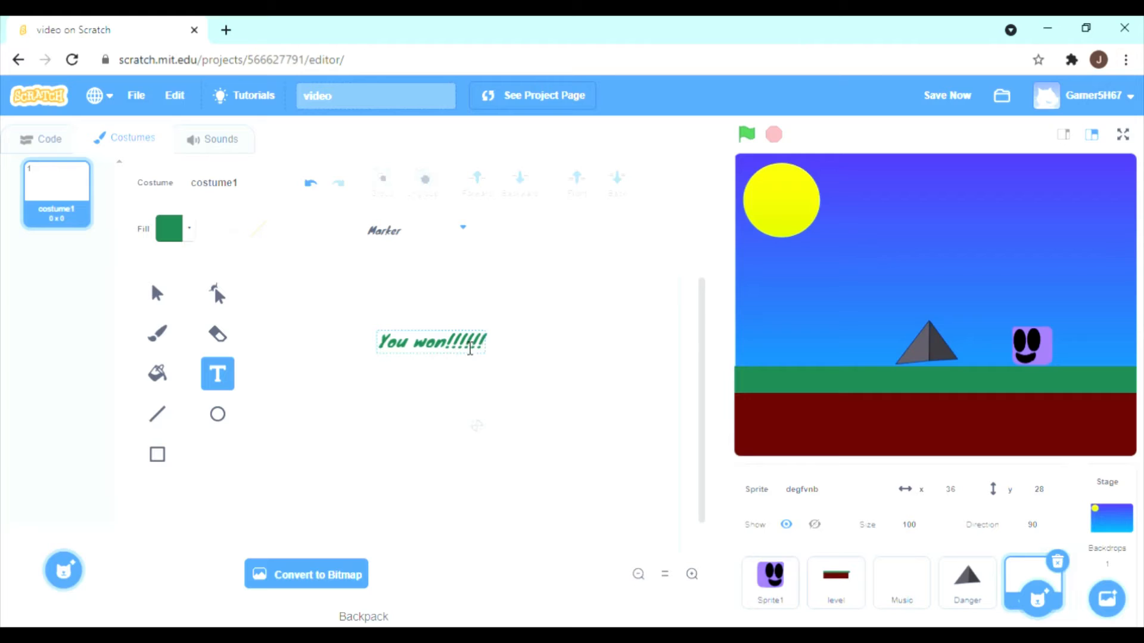
click(507, 342)
Enlarge the "You won!!!!!!" text to about 441 x 78 and place it just above the costume's centre point.
drag(488, 357, 251, 435)
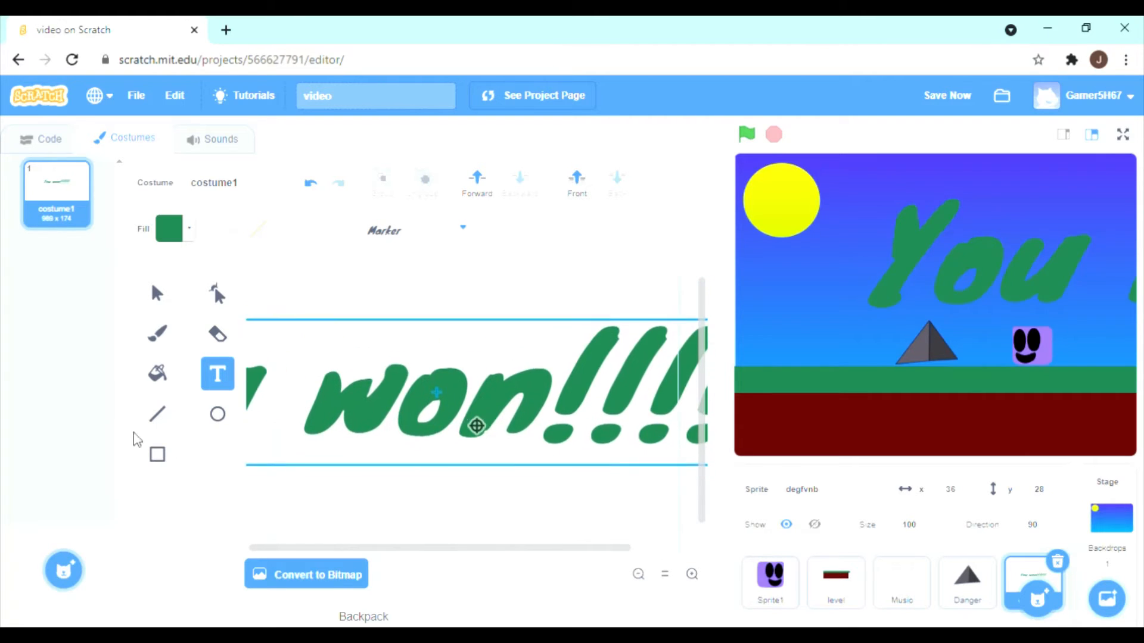
drag(596, 422, 476, 366)
drag(641, 384, 502, 452)
drag(577, 455, 594, 342)
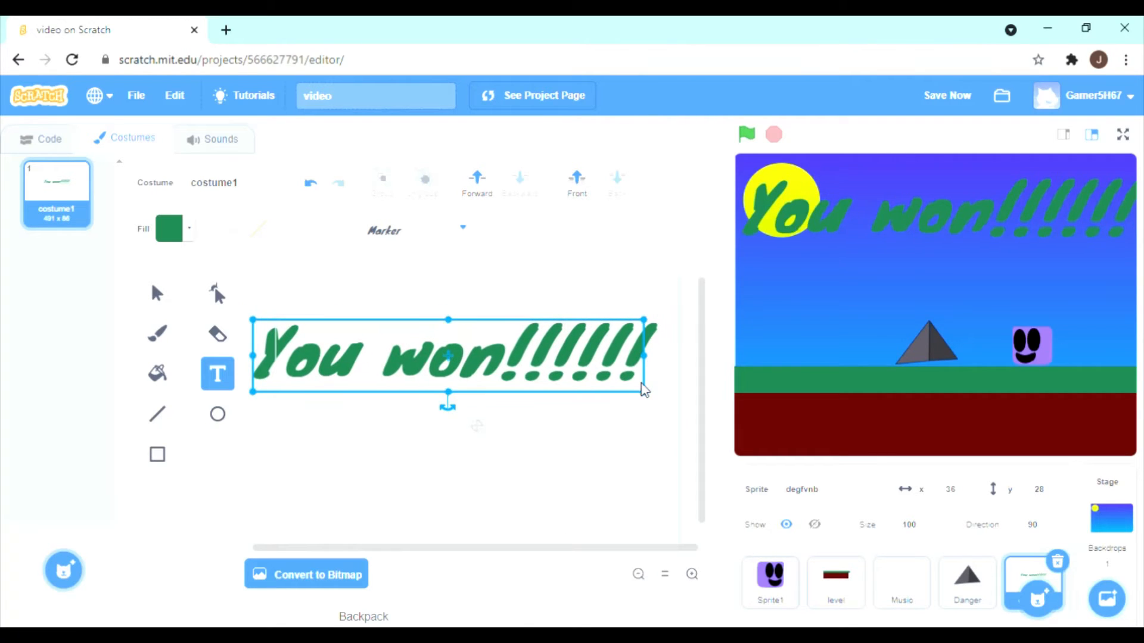
drag(644, 391, 551, 371)
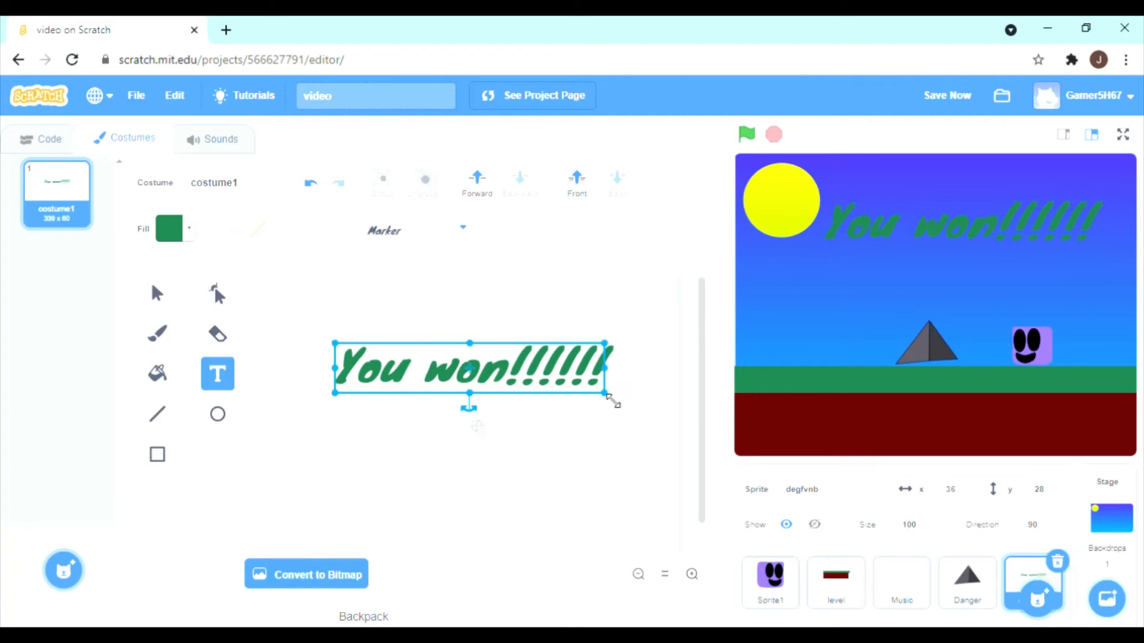
drag(613, 401, 578, 387)
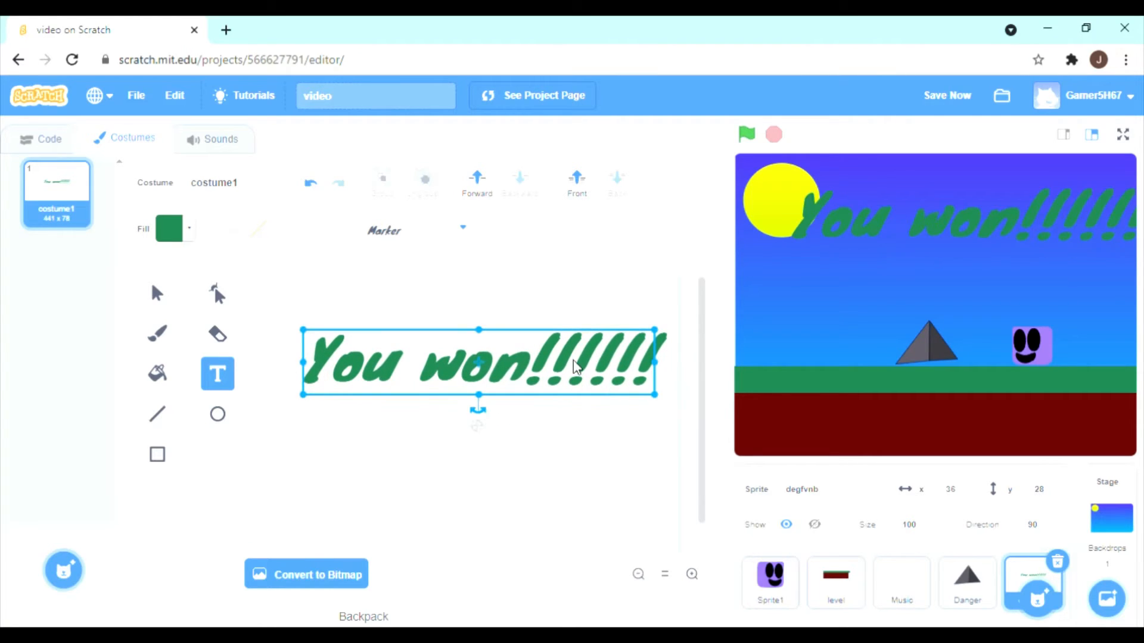
Open the win-message sprite's empty code area and test-run the game from level 1 into level 2.
click(42, 139)
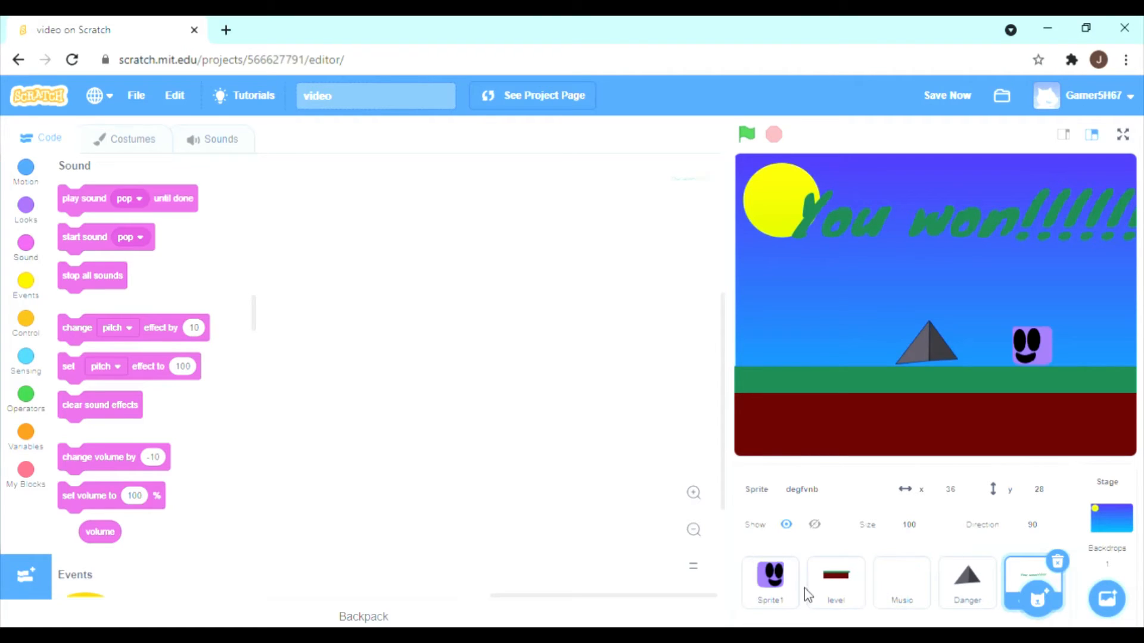
click(747, 135)
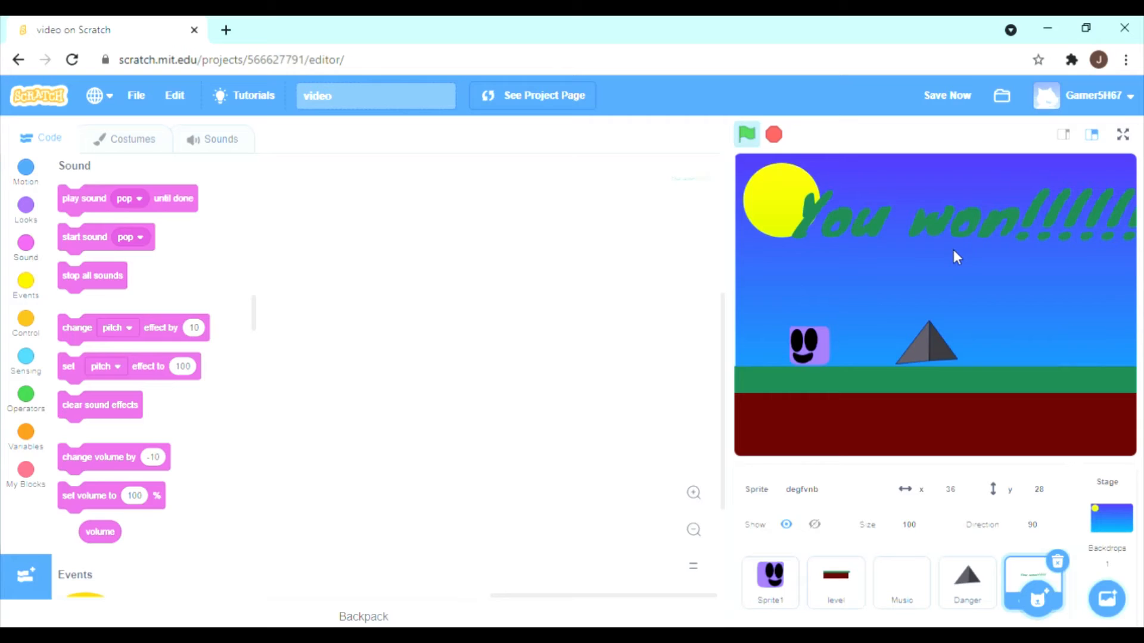
key(Right)
key(Up)
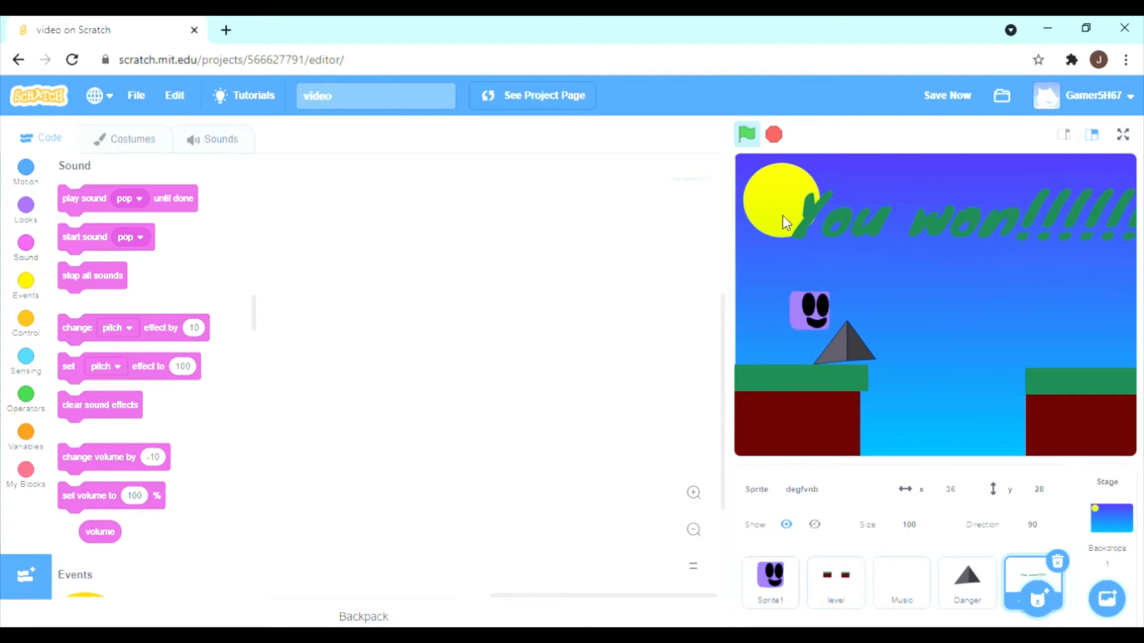
Check the player sprite's code and costume, and delete the "You won!!!!!!" sprite "degfvnb" from the project.
click(770, 577)
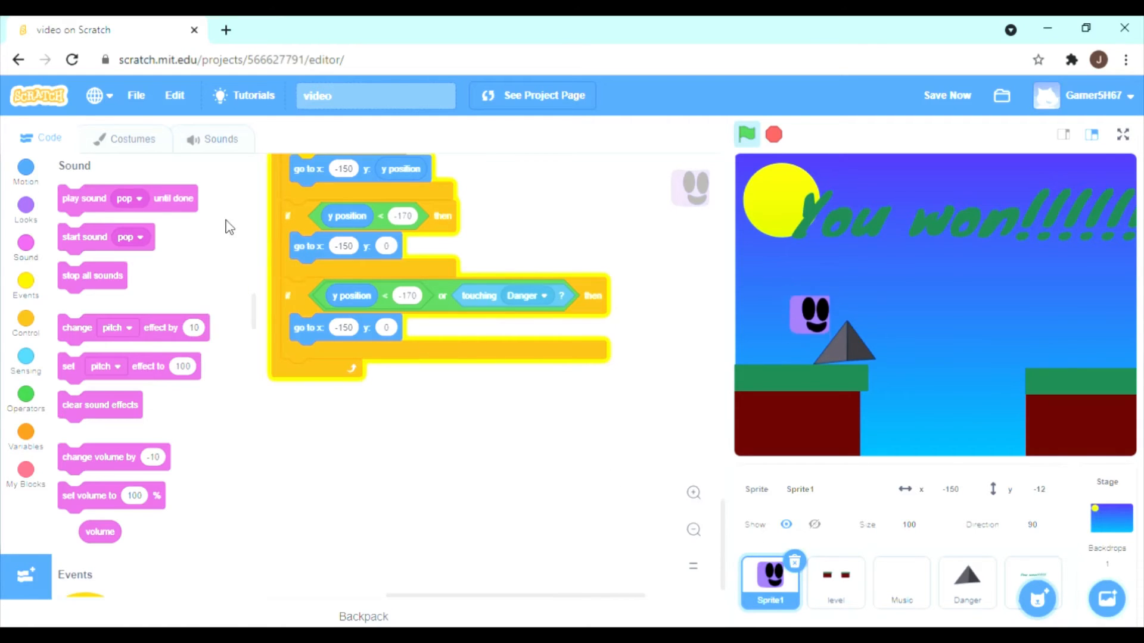
click(156, 150)
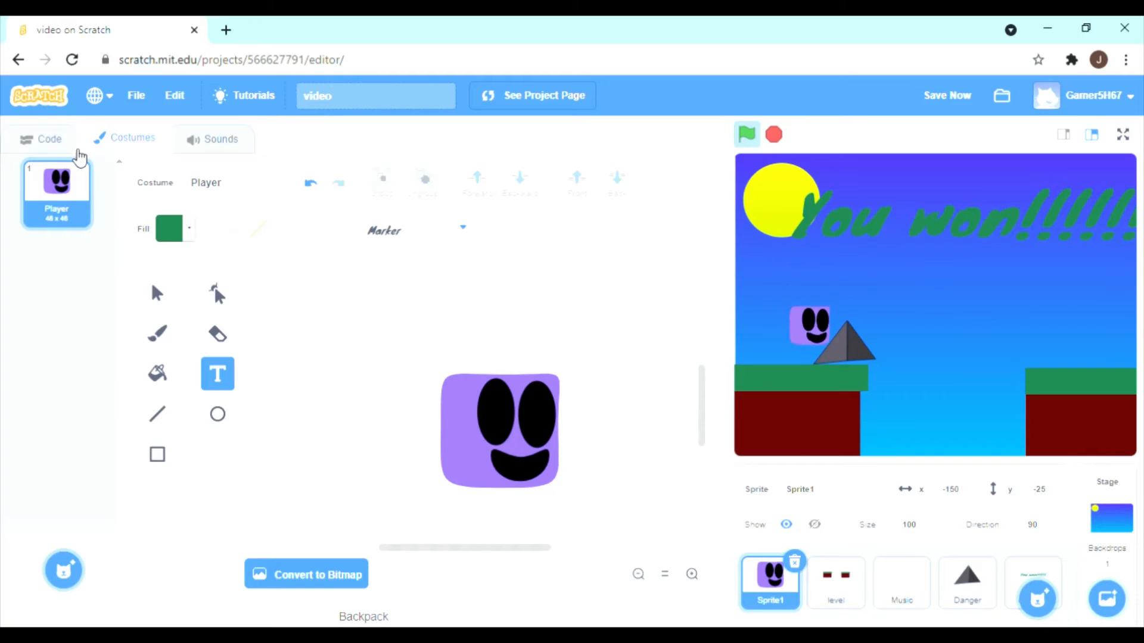
click(52, 140)
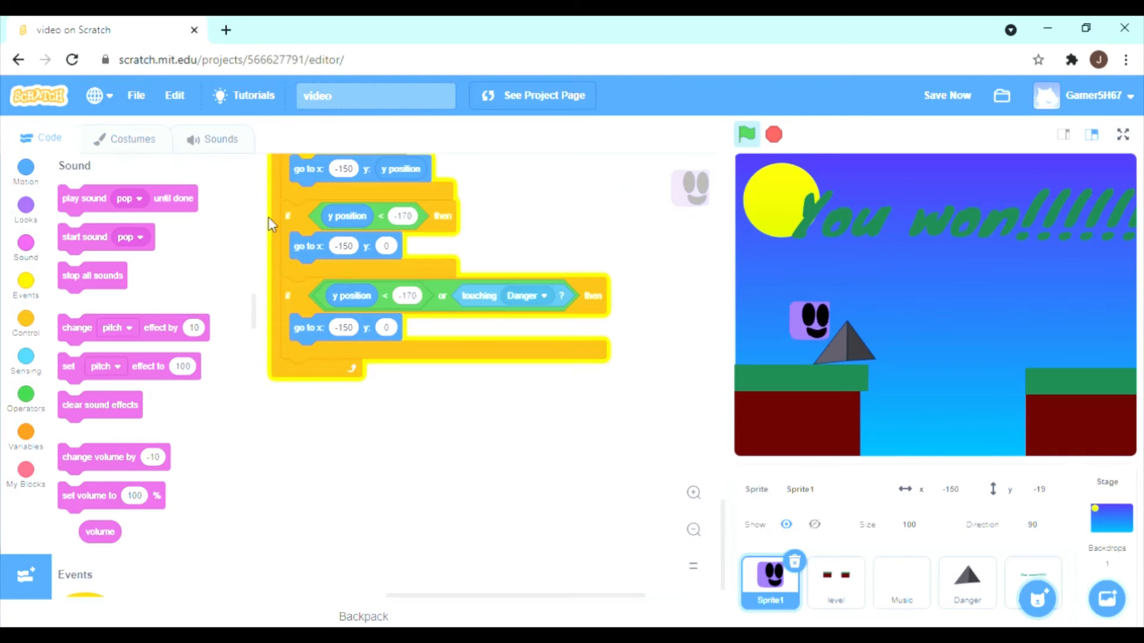
click(1013, 575)
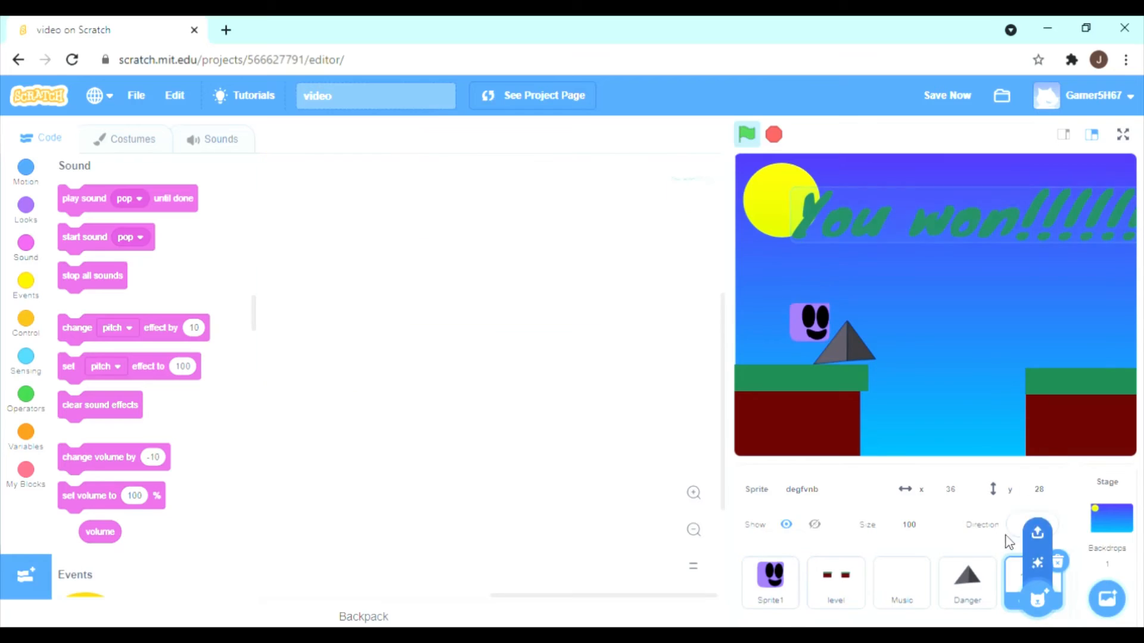
click(1058, 563)
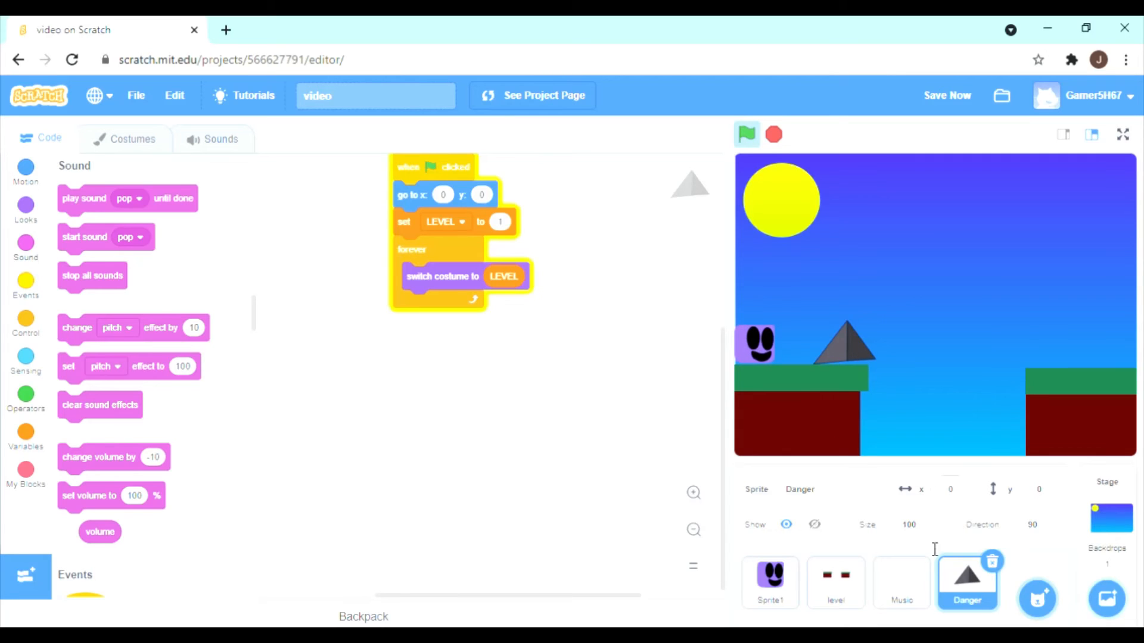
Review the scripts of the Music and level sprites and show the stage in full screen.
click(902, 581)
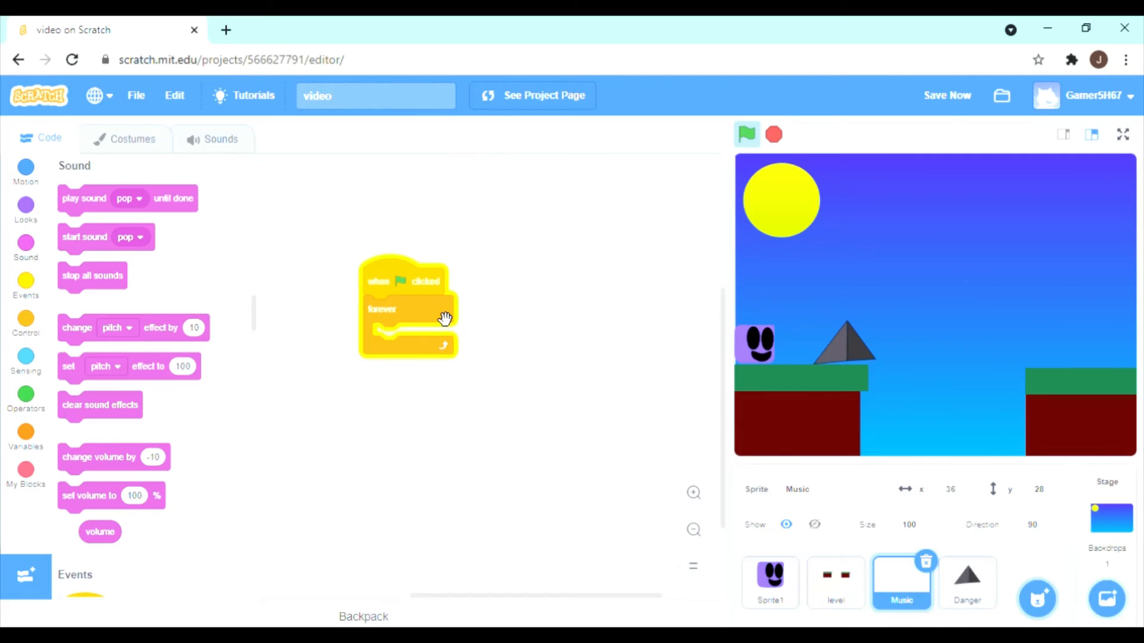
click(813, 582)
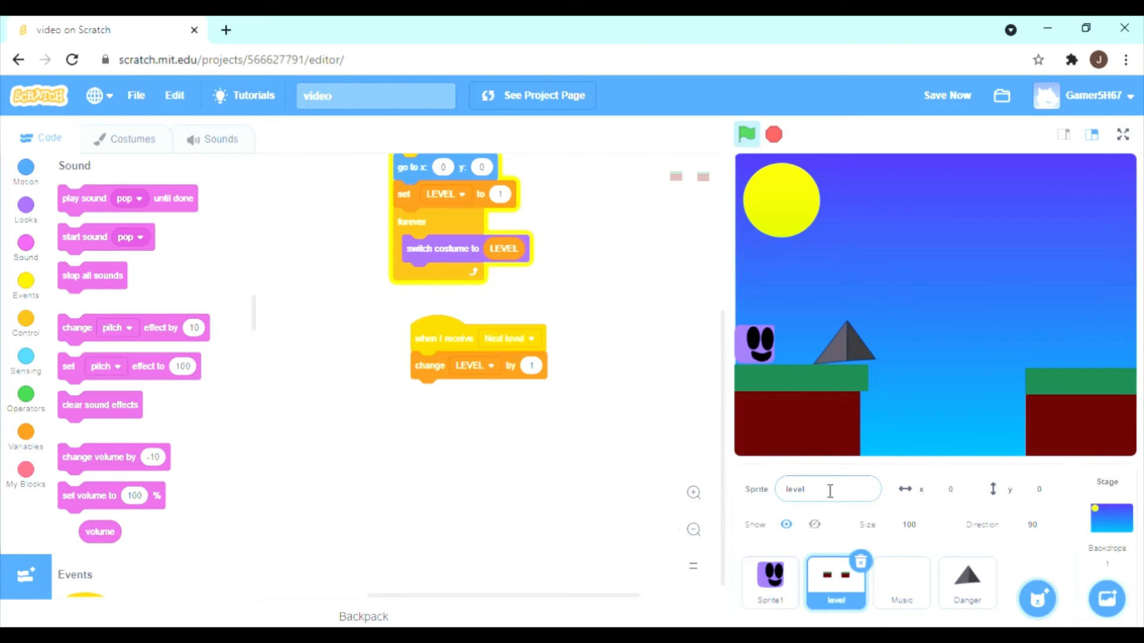
click(1124, 133)
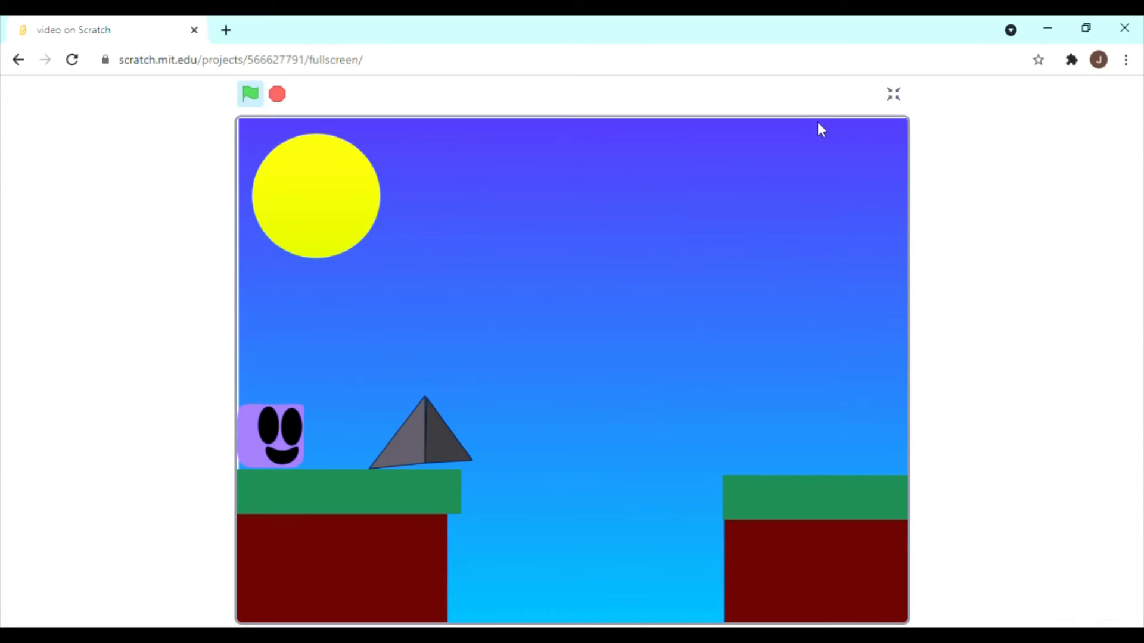
click(889, 89)
click(1124, 133)
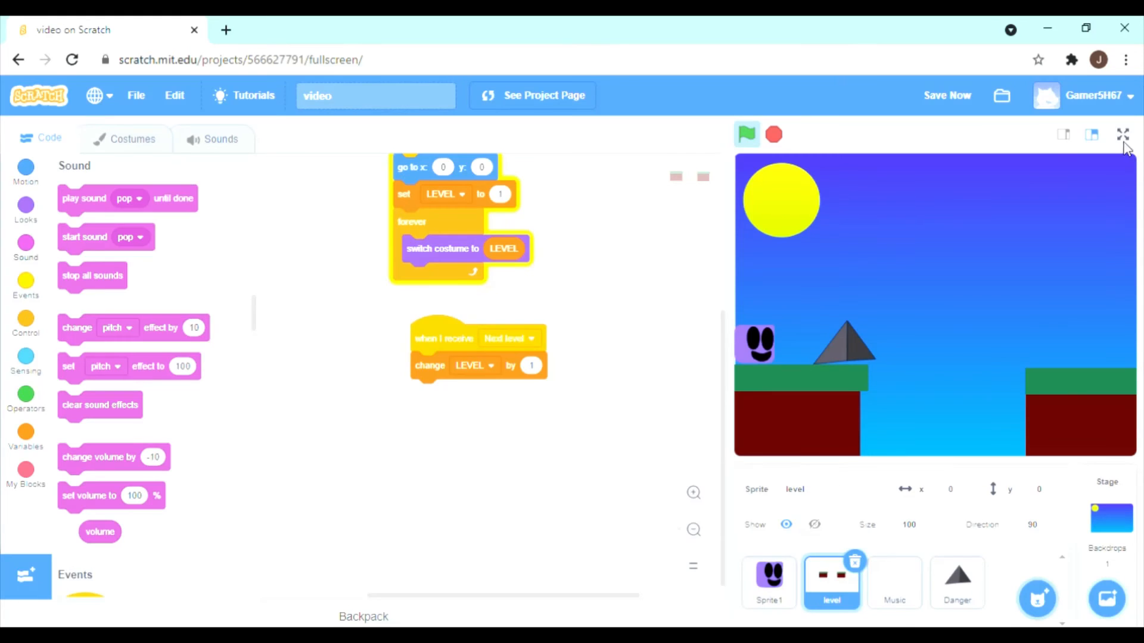
Restart the game, test-play it through its levels by jumping over the spikes and gaps, and stop it and return to the editor.
click(248, 99)
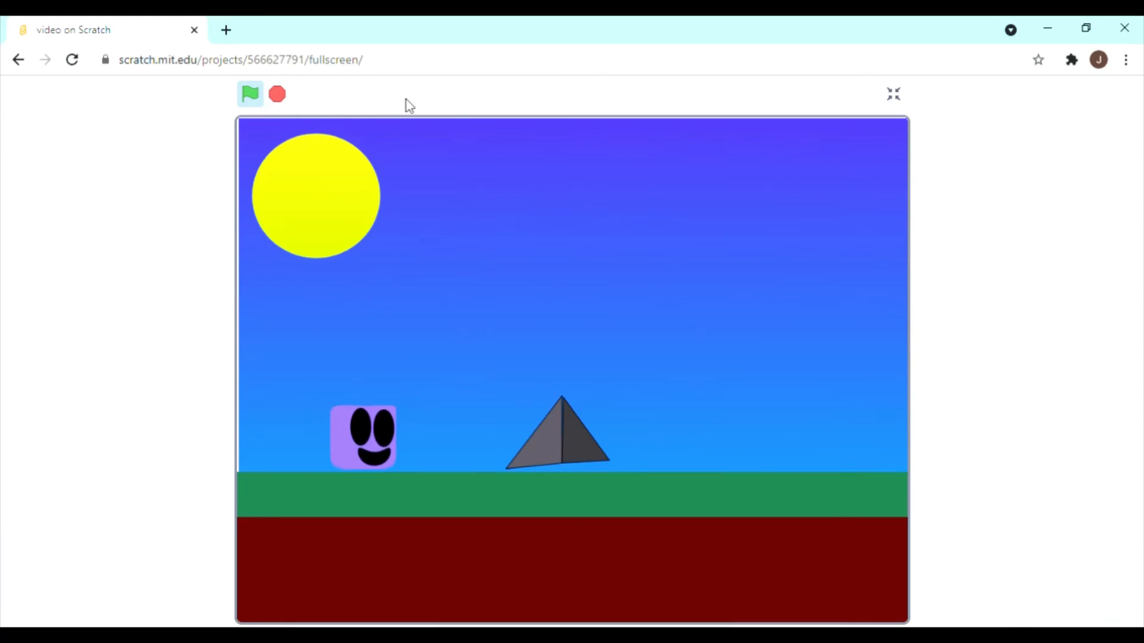
key(Right)
key(Up)
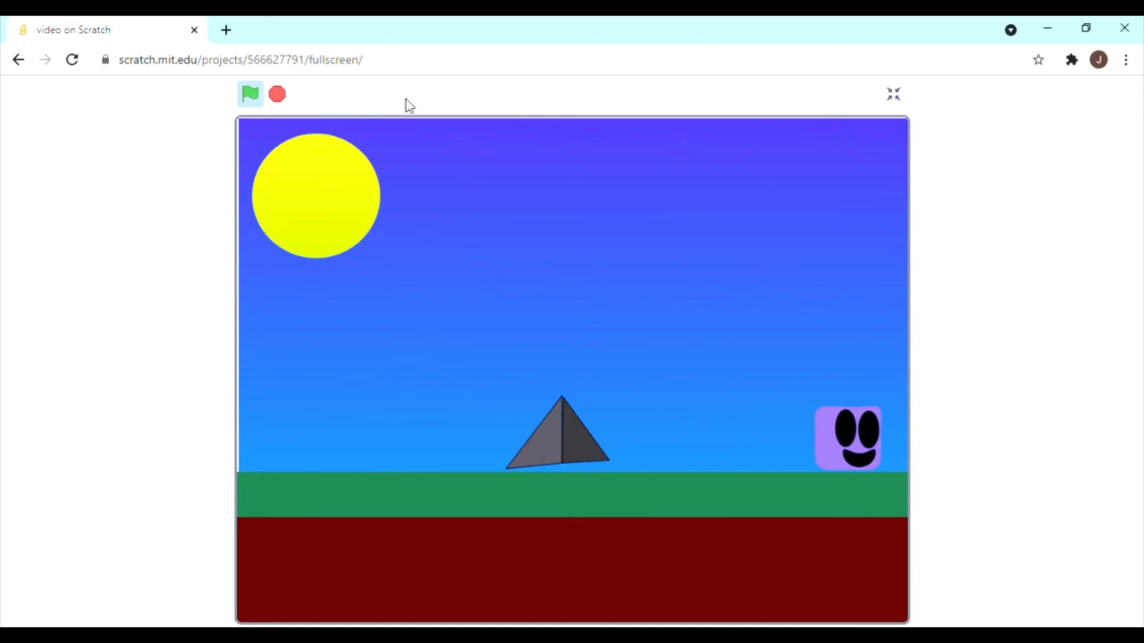
key(Left)
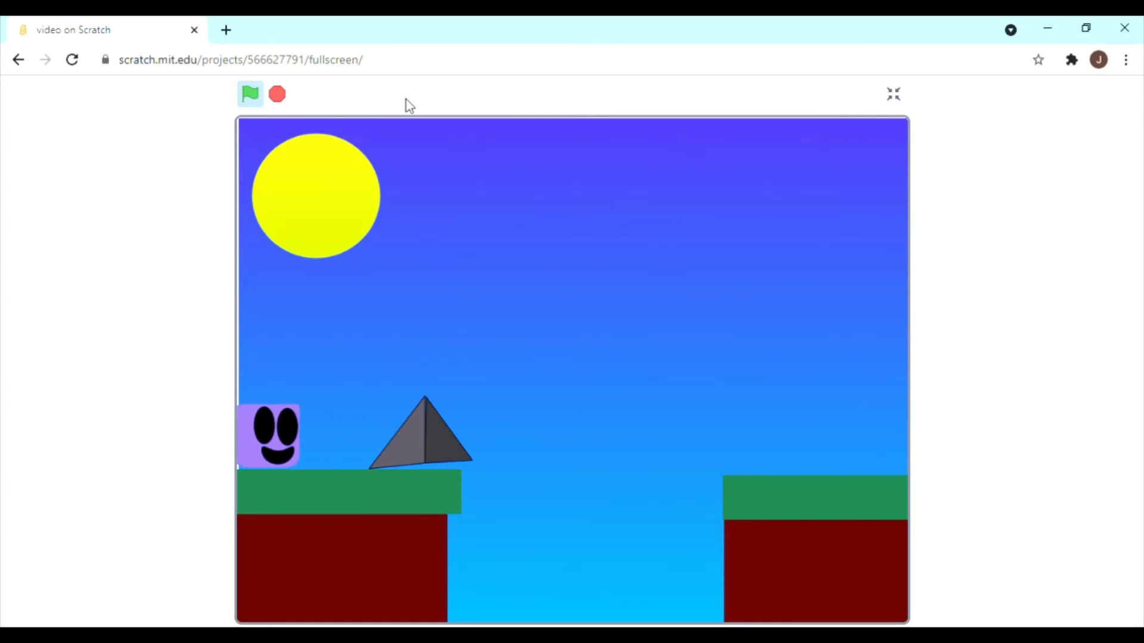
key(Up)
key(Right)
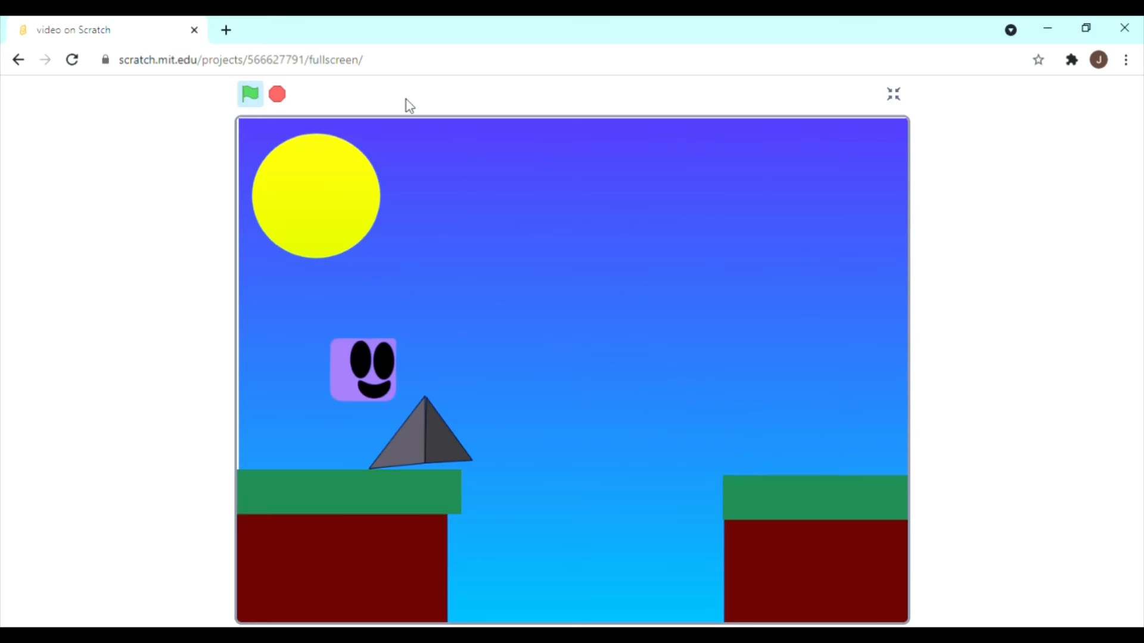
key(Up)
key(Up)
key(Right)
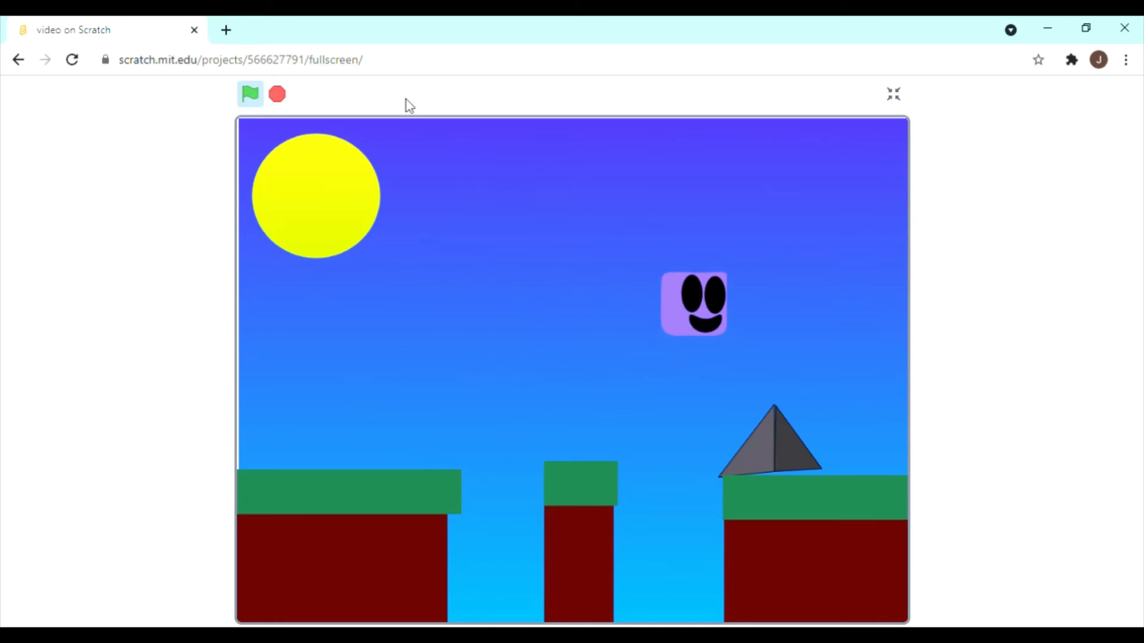
key(Up)
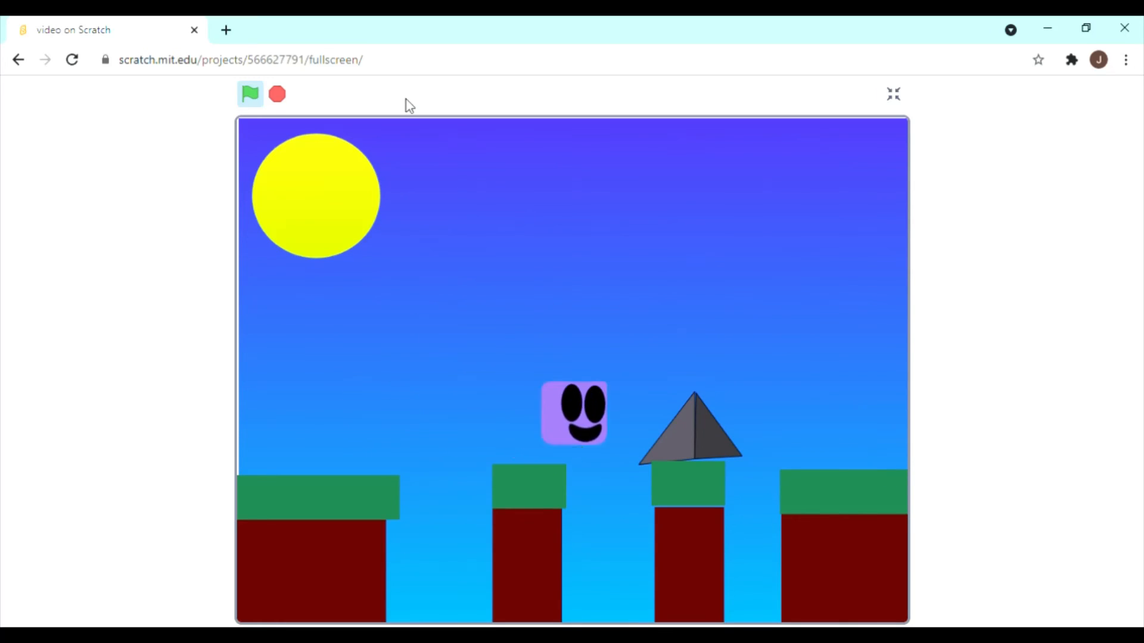
key(Up)
key(Up)
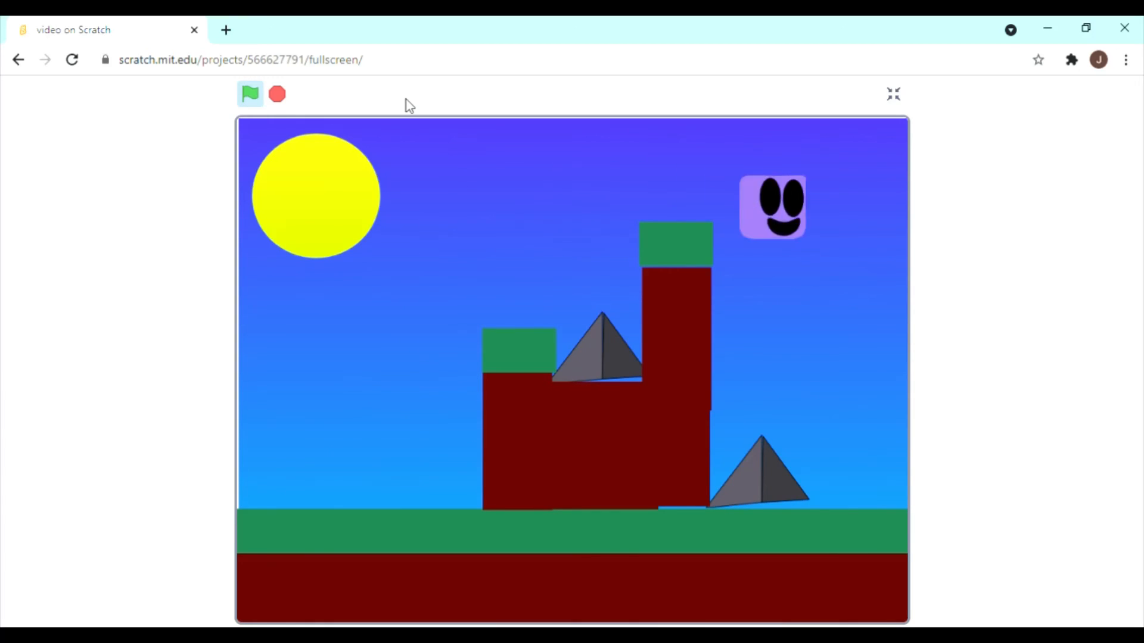
key(Up)
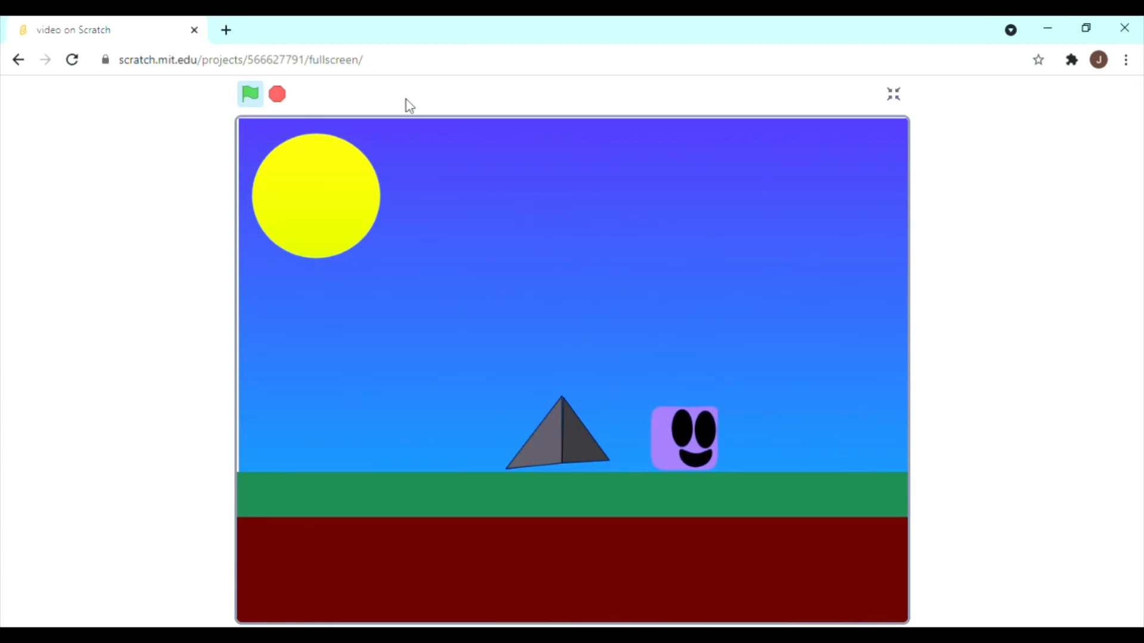
click(277, 93)
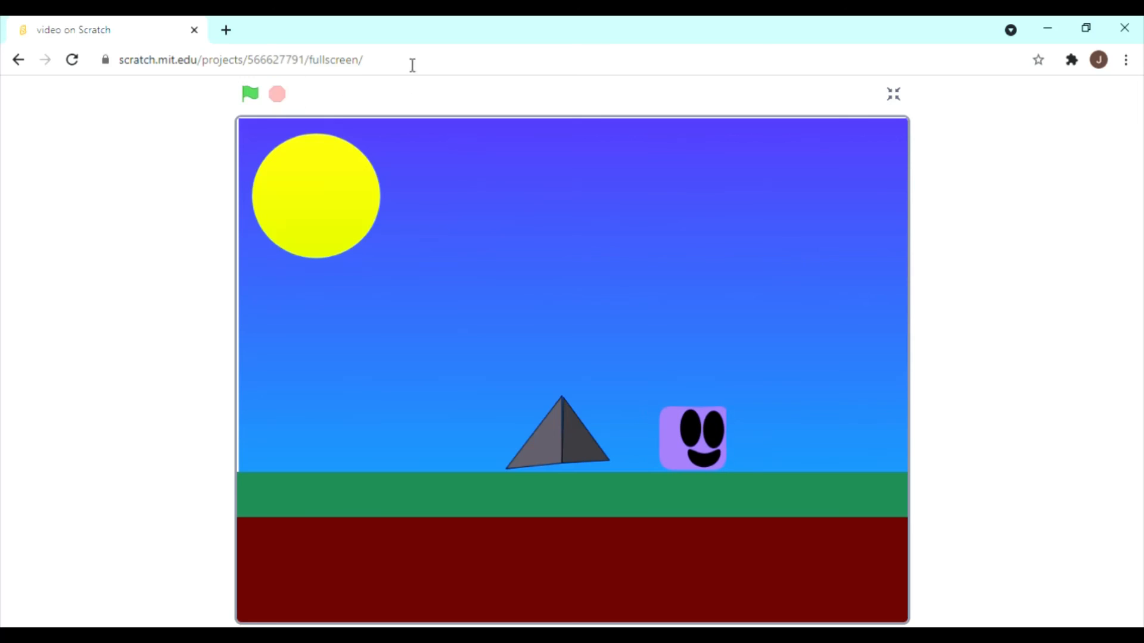
click(892, 93)
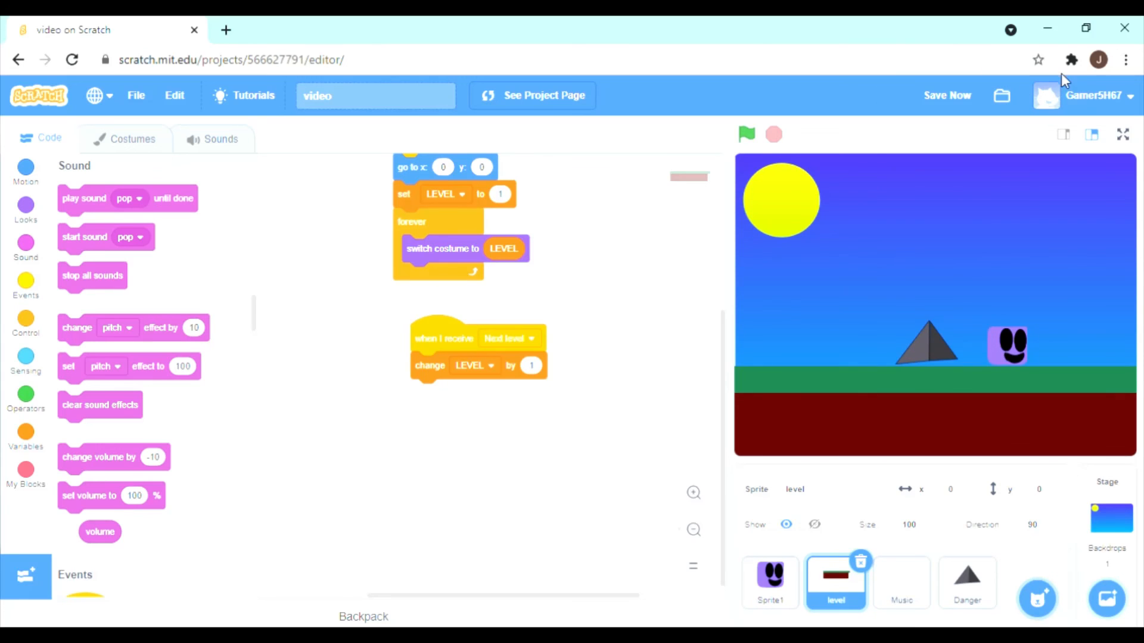